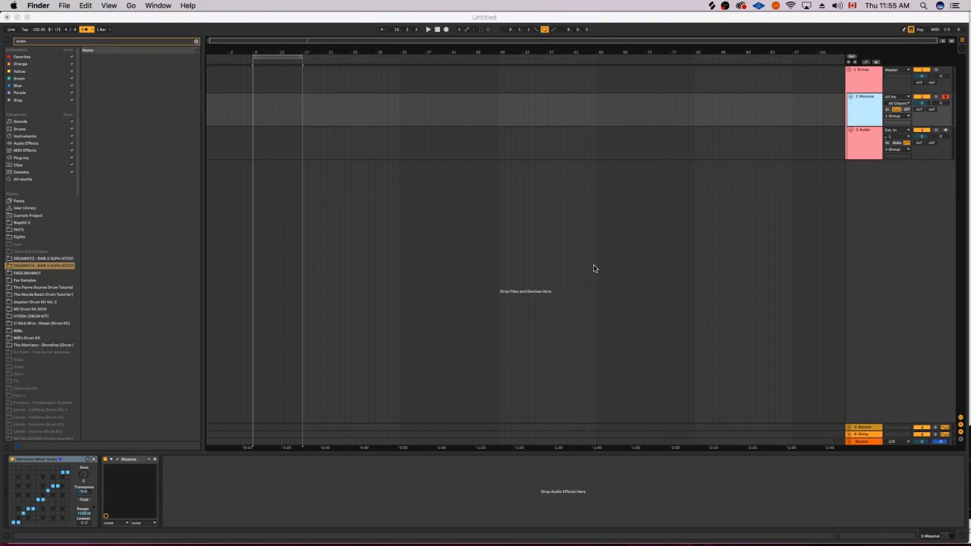
# In a new Finder window, open the "Generation X loop kit (best of)" folder inside "sort" on the My Passport for Mac drive.
pyautogui.press('super+n')
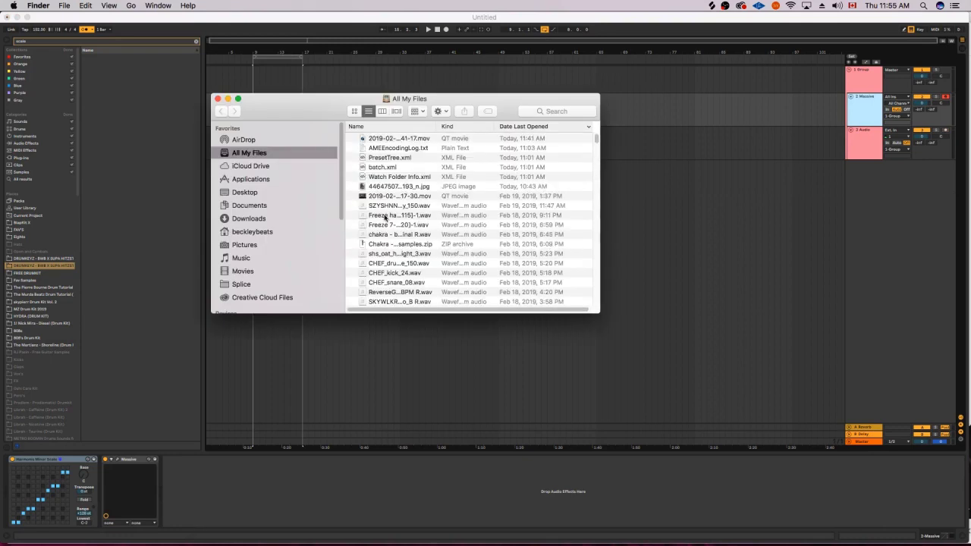
pyautogui.scroll(-6, 325, 230)
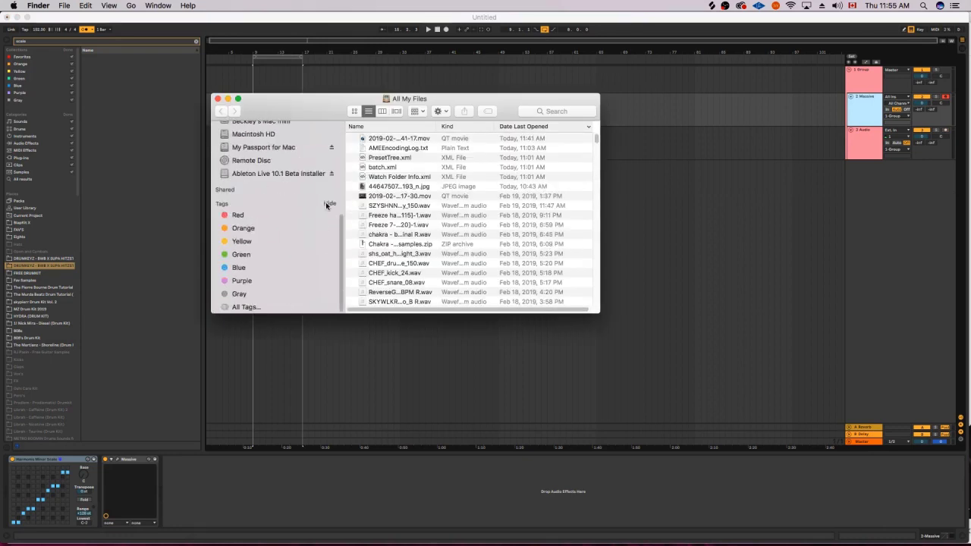
pyautogui.click(314, 148)
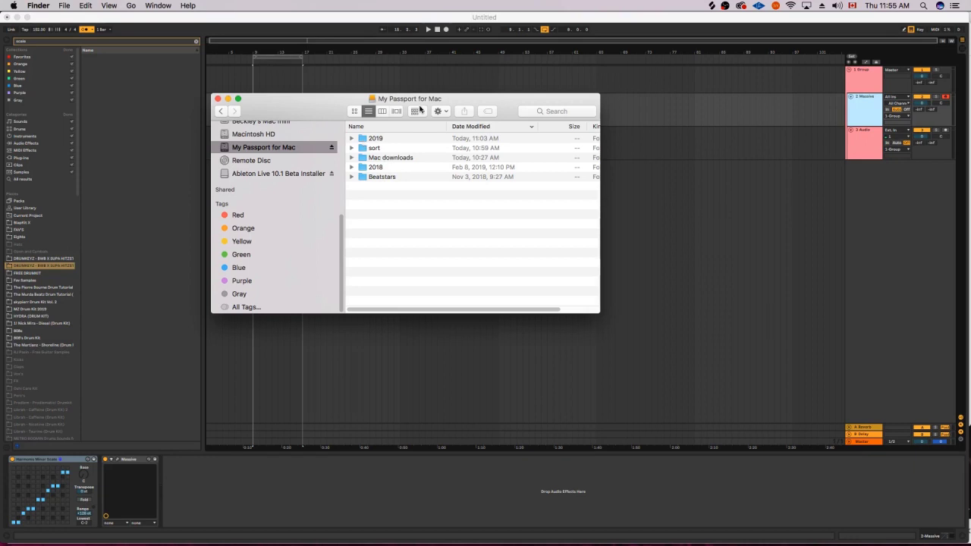
pyautogui.doubleClick(387, 166)
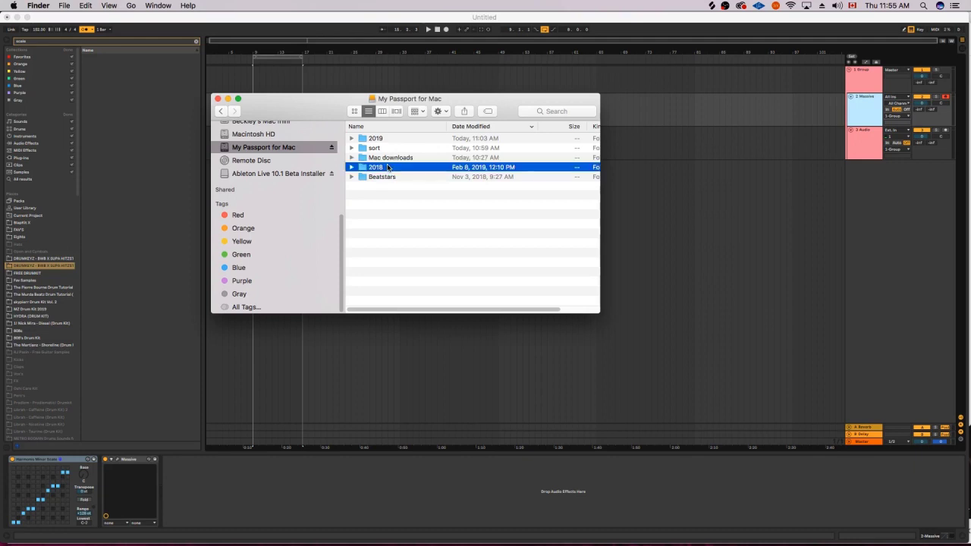
pyautogui.click(303, 147)
pyautogui.doubleClick(375, 148)
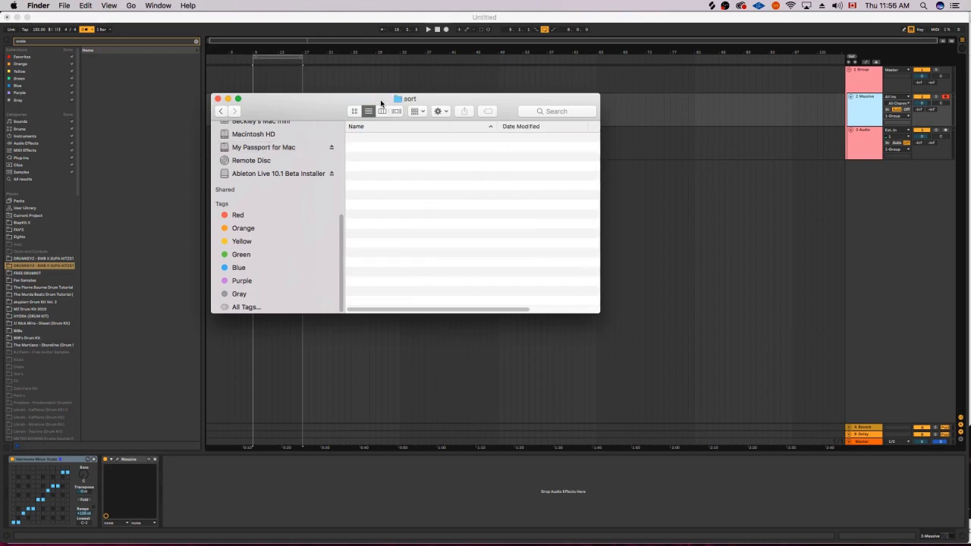
pyautogui.moveTo(381, 103); pyautogui.dragTo(573, 64)
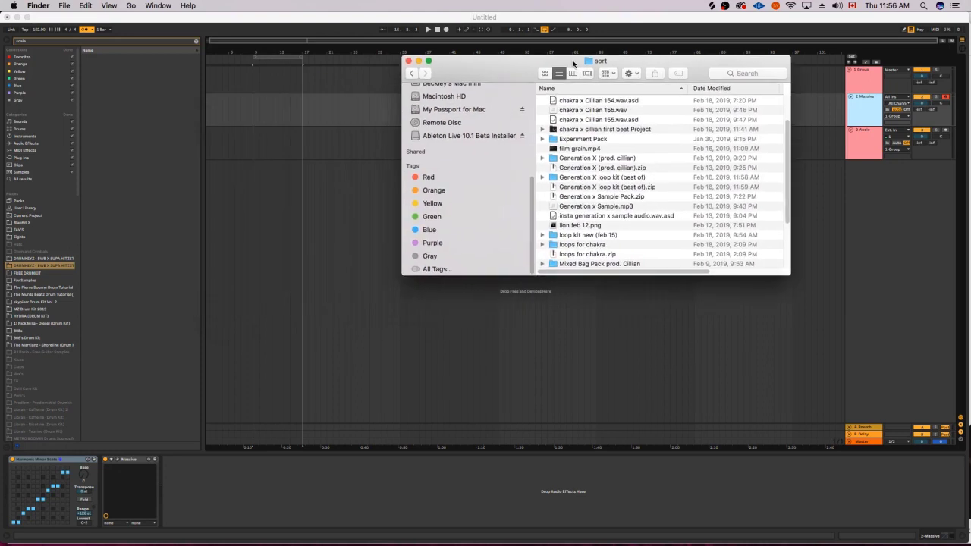
pyautogui.doubleClick(612, 177)
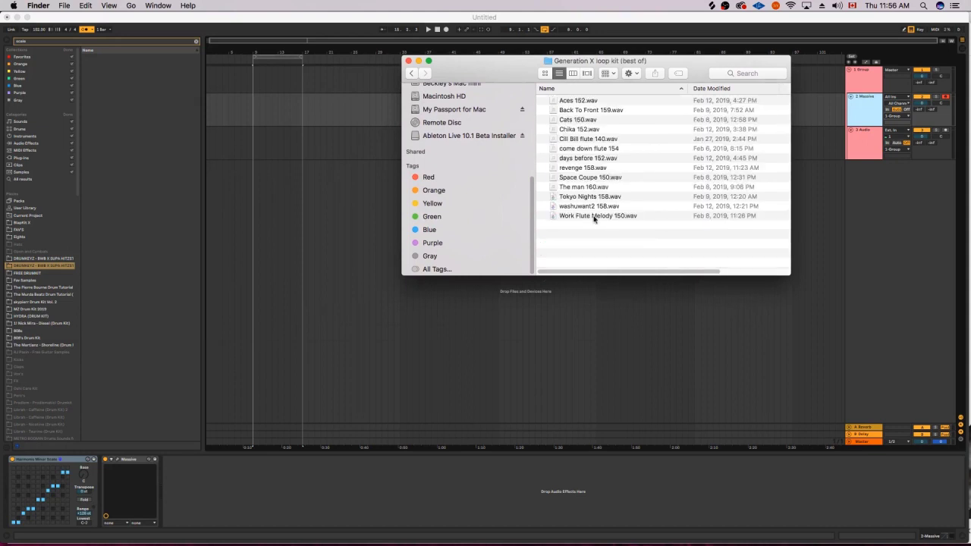
# Place Tokyo Nights 158.wav on the empty audio track in Ableton Live, starting at bar 9.
pyautogui.click(597, 217)
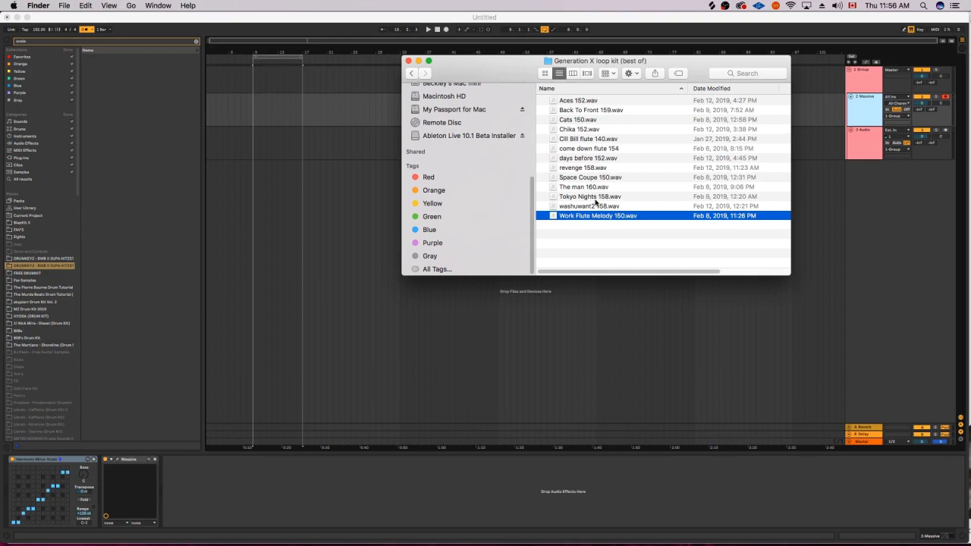
pyautogui.click(595, 198)
pyautogui.moveTo(625, 198); pyautogui.dragTo(256, 130)
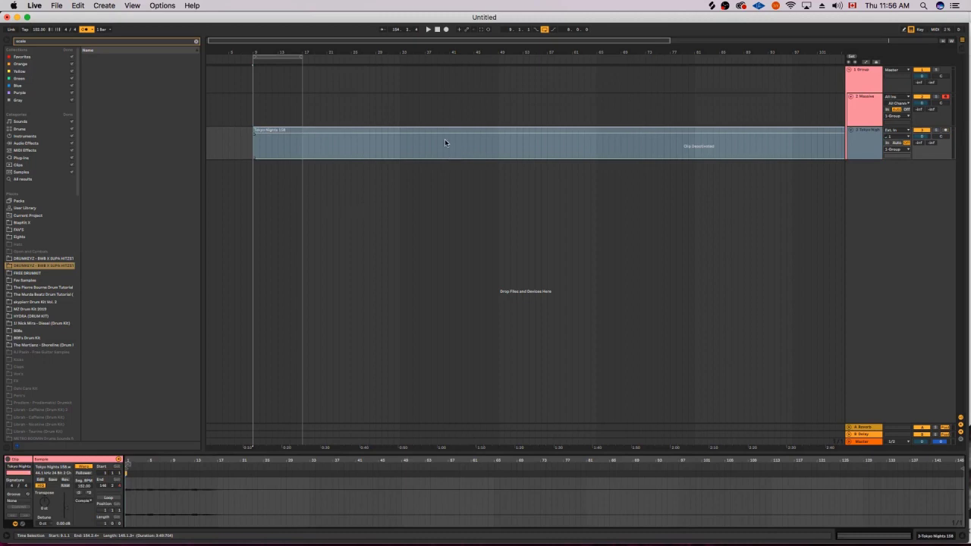
# Set the project tempo to 158 BPM.
pyautogui.click(40, 30)
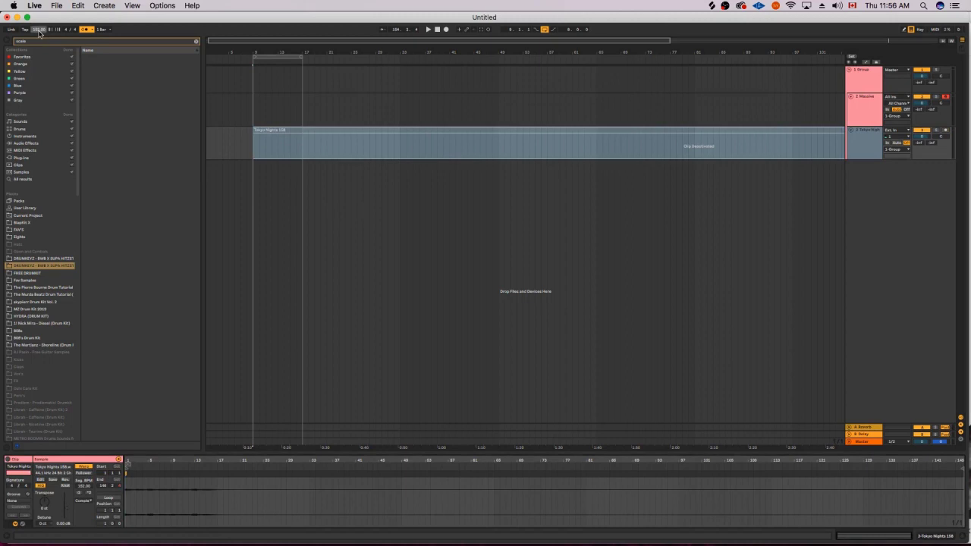
pyautogui.write('155')
pyautogui.press('Return')
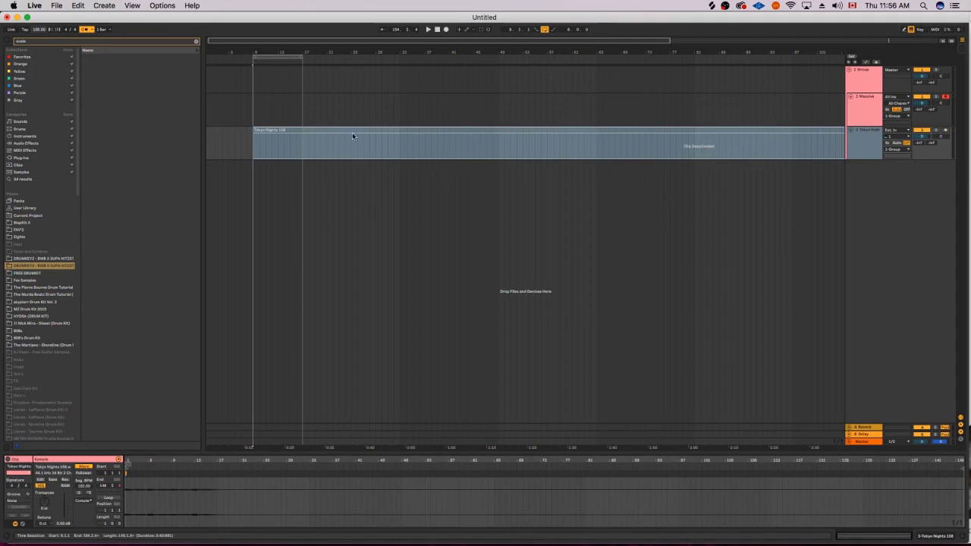
pyautogui.press('super+z')
pyautogui.press('super+z')
pyautogui.press('super+z')
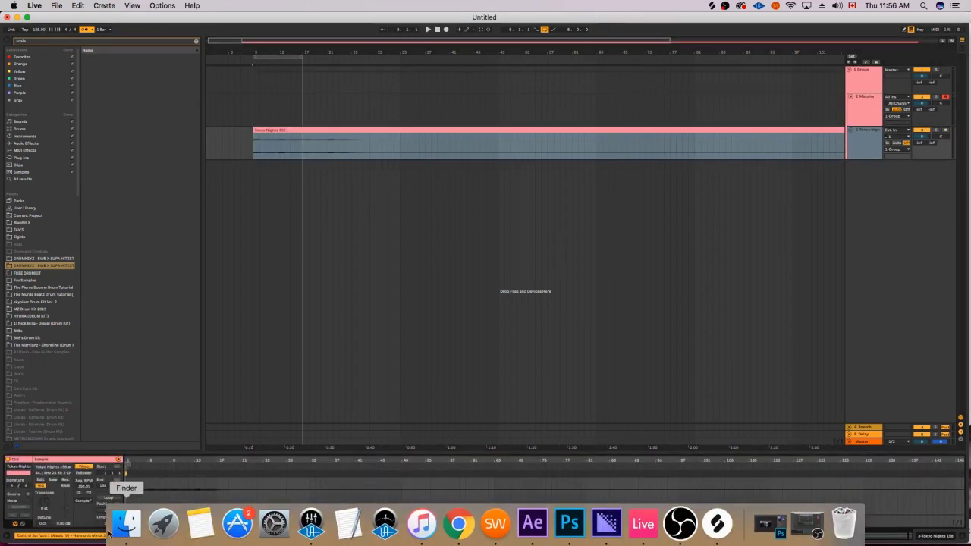
pyautogui.click(126, 523)
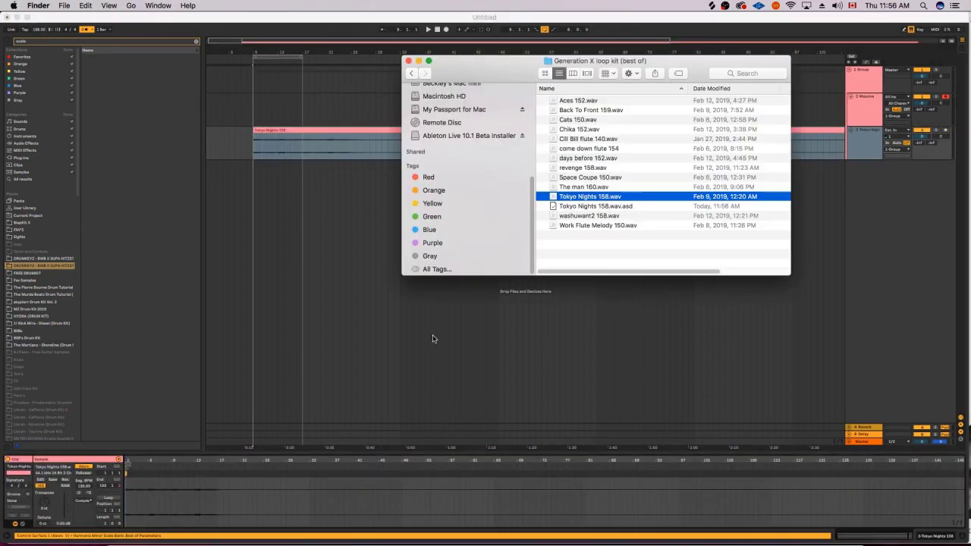
pyautogui.click(361, 187)
pyautogui.click(362, 133)
pyautogui.click(320, 202)
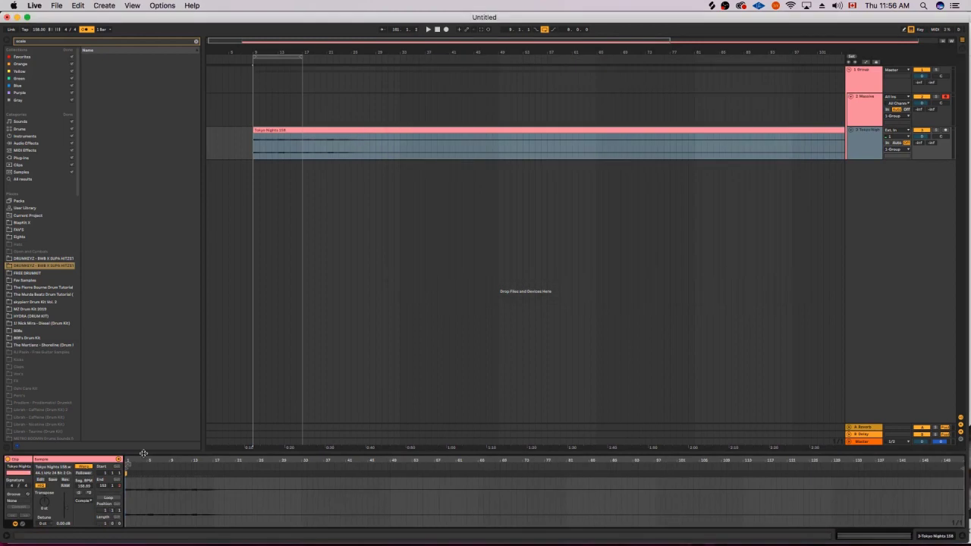
# Raise the Tokyo Nights clip's gain to about 16 dB and extend the playback loop to 16 bars from bar 9.
pyautogui.moveTo(67, 510); pyautogui.dragTo(67, 497)
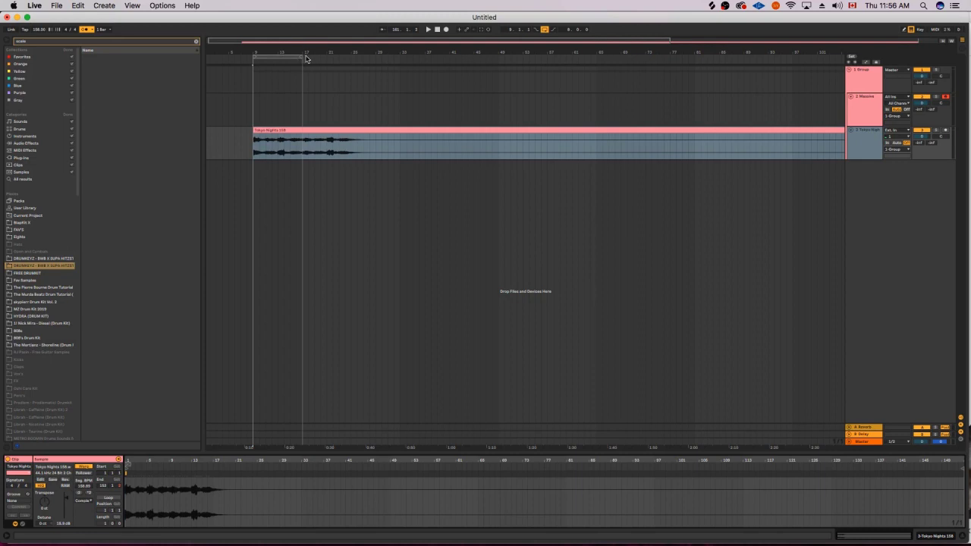
pyautogui.press('space')
pyautogui.moveTo(302, 57); pyautogui.dragTo(351, 121)
pyautogui.click(374, 129)
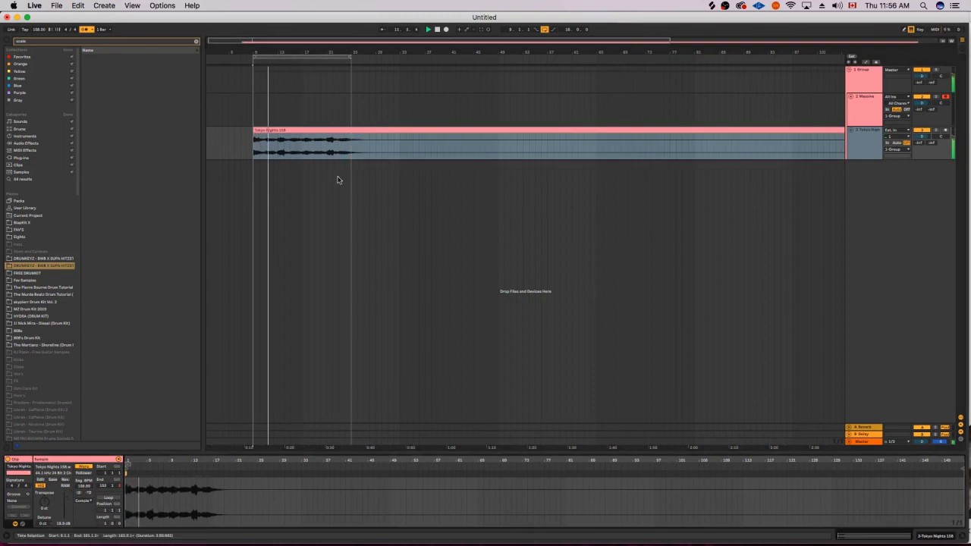
# Turn off warping for the Tokyo Nights clip and select two bars of its tail from bar 25.
pyautogui.click(84, 466)
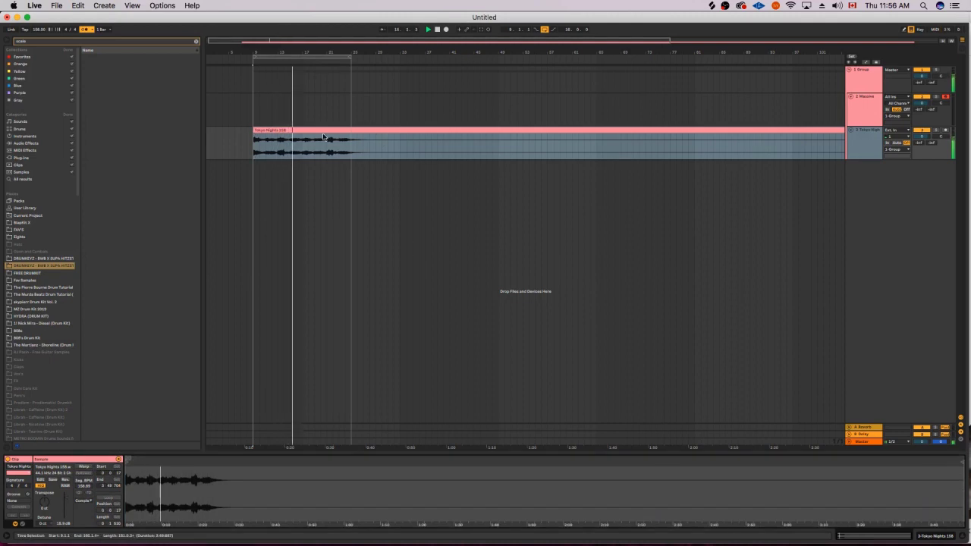
pyautogui.moveTo(350, 148); pyautogui.dragTo(364, 154)
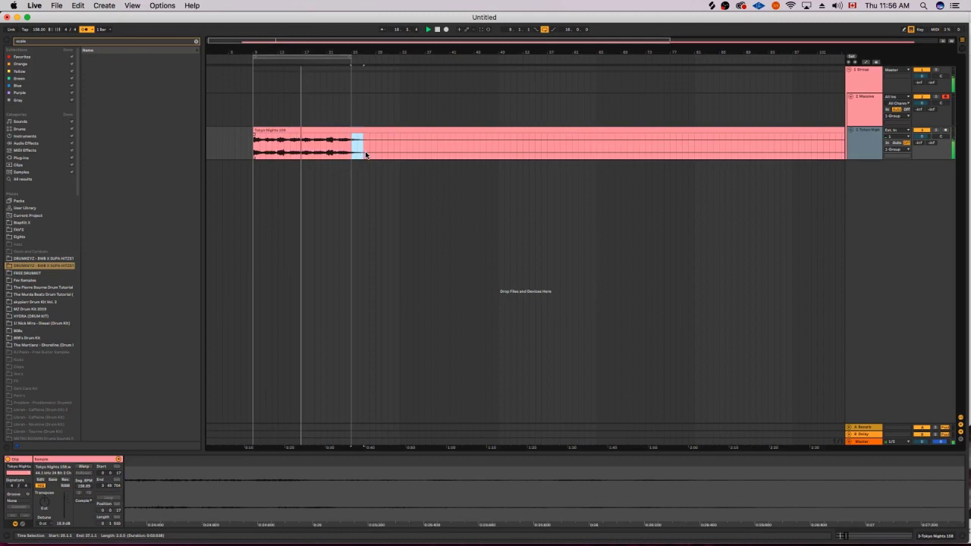
# Delete the Massive instrument track from the group.
pyautogui.click(851, 113)
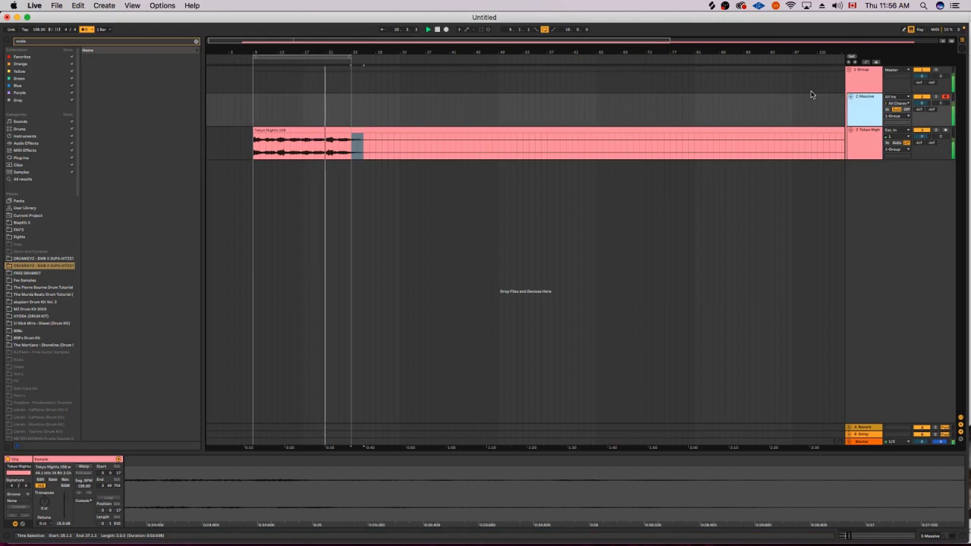
pyautogui.click(869, 116)
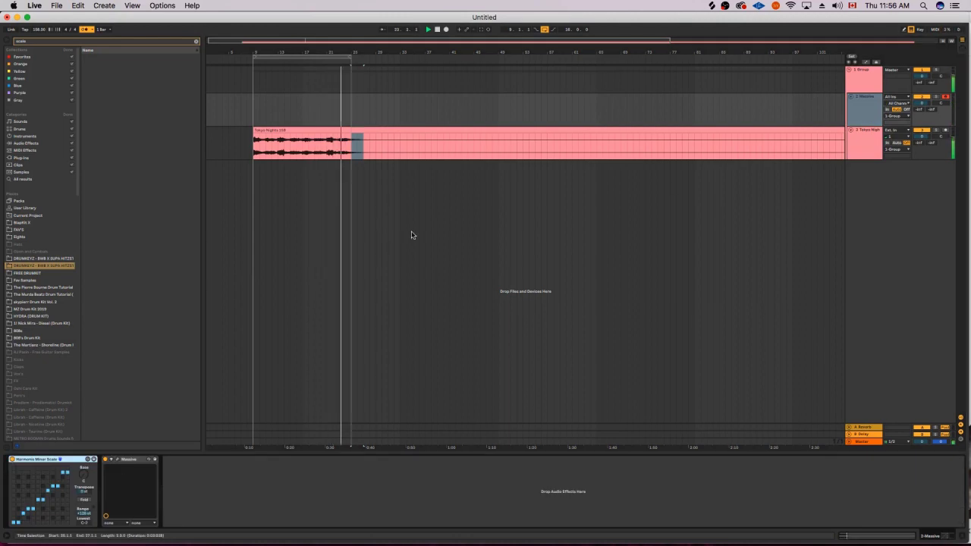
pyautogui.click(857, 114)
pyautogui.press('Delete')
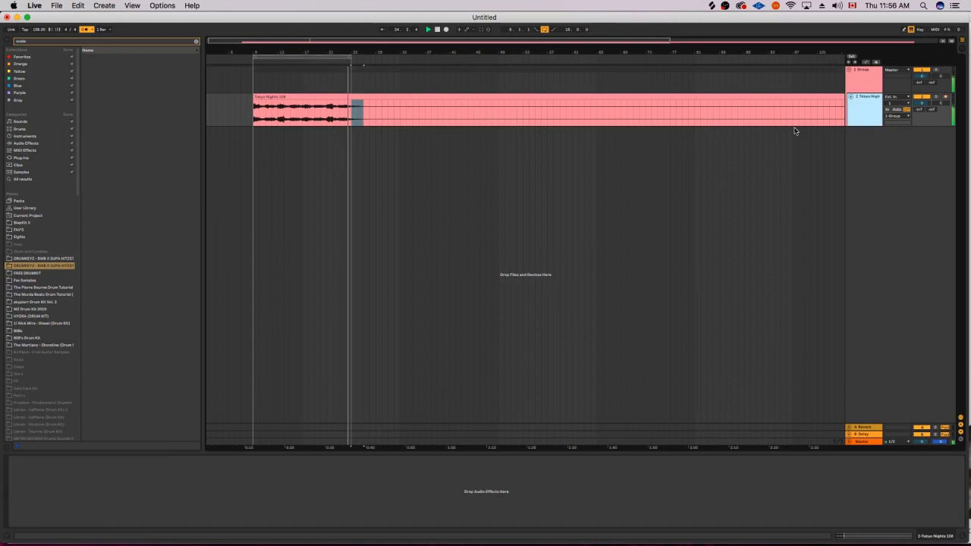
# Play the fading end of the Tokyo Nights clip and split out its four-bar tail from bar 25 to 29.
pyautogui.click(355, 122)
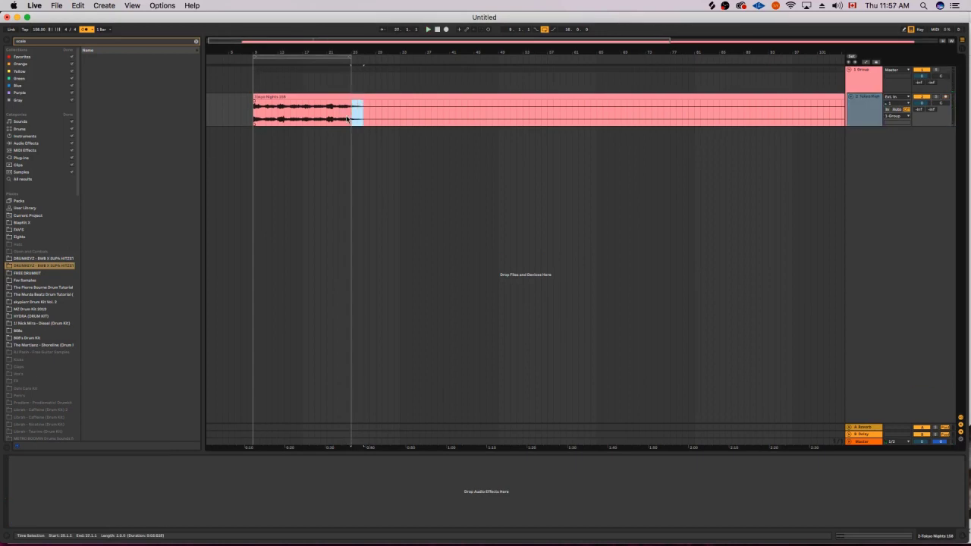
pyautogui.press('space')
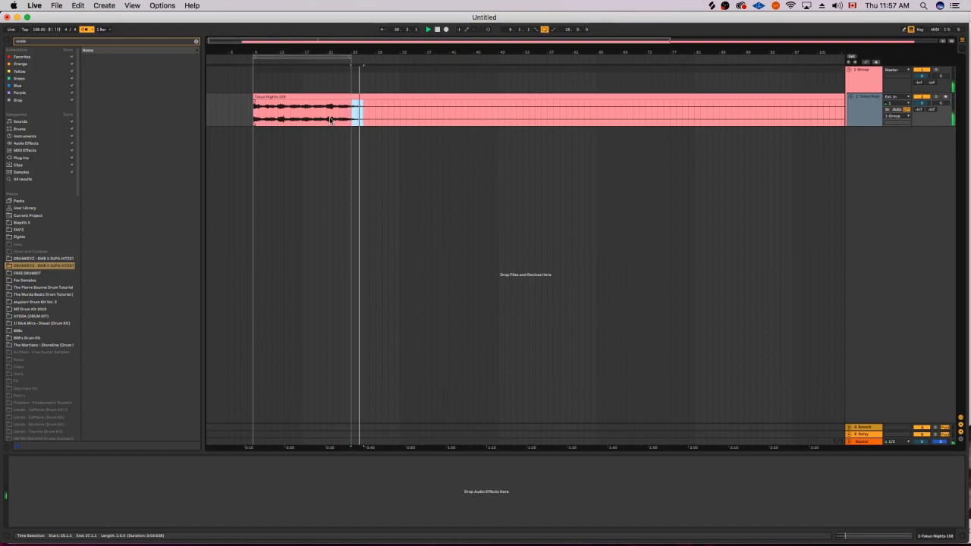
pyautogui.moveTo(371, 117)
pyautogui.mouseDown()
pyautogui.moveTo(386, 116)
pyautogui.moveTo(375, 117)
pyautogui.mouseUp()
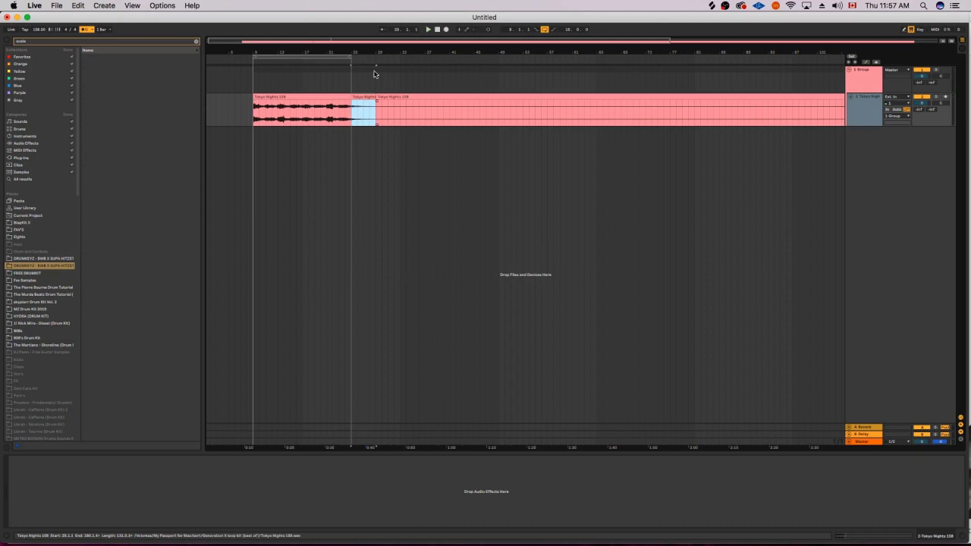
pyautogui.press('super+e')
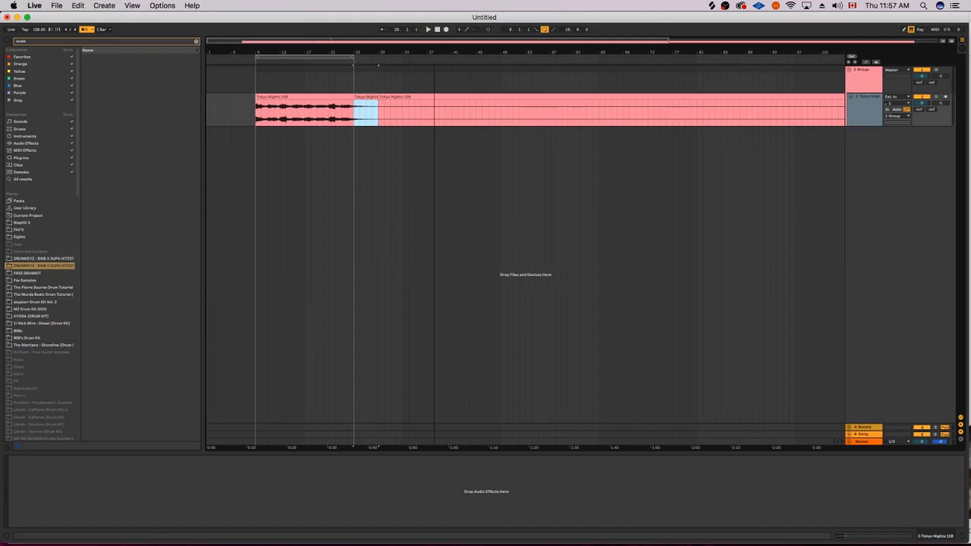
# Insert an audio track below the loop and copy the four-bar tail onto it so it ends where the loop starts at bar 9.
pyautogui.click(864, 104)
pyautogui.press('super+t')
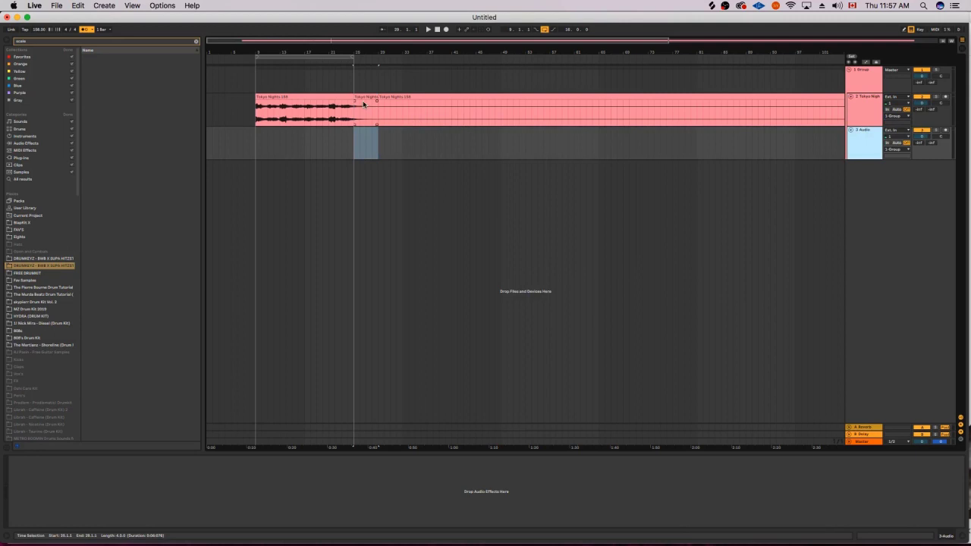
pyautogui.moveTo(363, 105); pyautogui.dragTo(231, 132)
# Reverse the sample of the copied tail clip on the new audio track.
pyautogui.doubleClick(247, 131)
pyautogui.moveTo(240, 54); pyautogui.dragTo(239, 93)
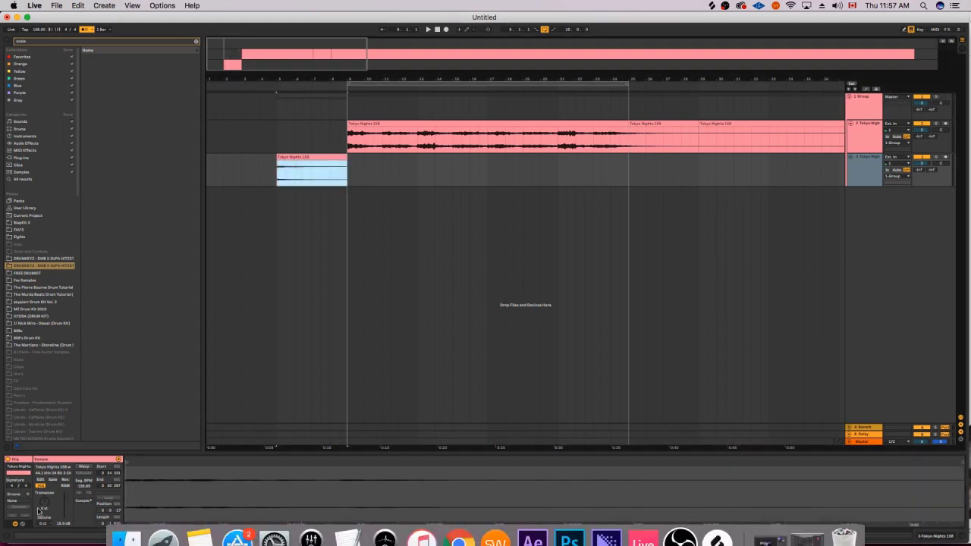
pyautogui.click(65, 486)
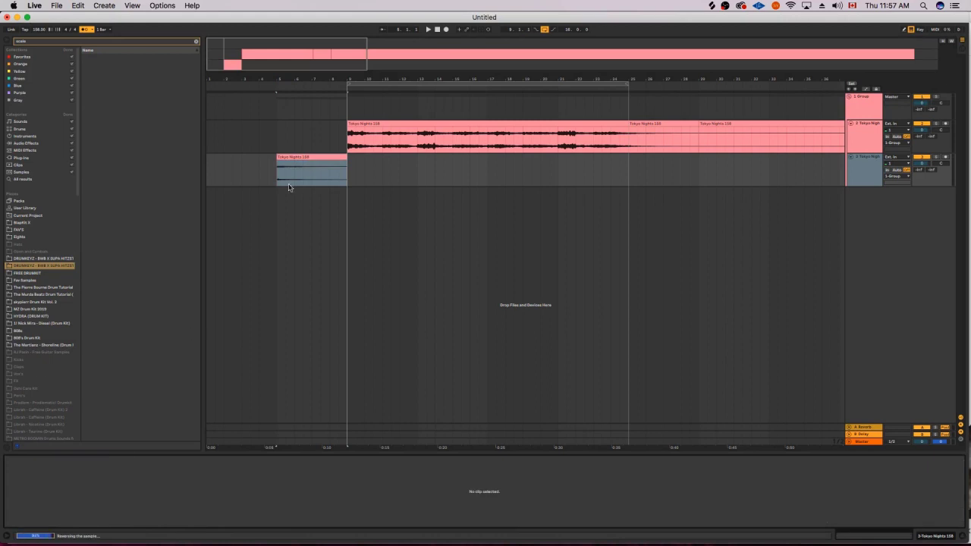
pyautogui.click(295, 162)
pyautogui.click(182, 255)
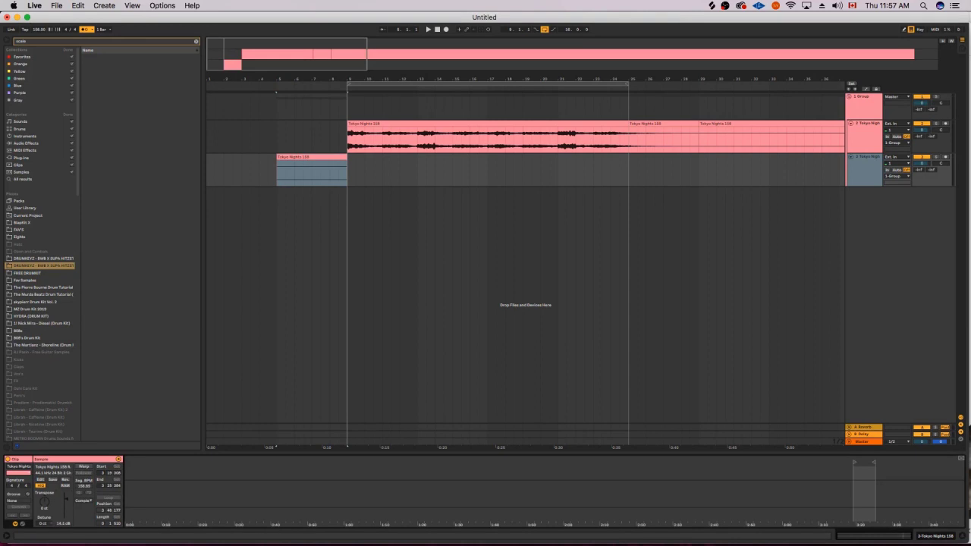
# Play the reversed tail leading into the loop and raise its gain to about 17.7 dB.
pyautogui.click(306, 155)
pyautogui.press('space')
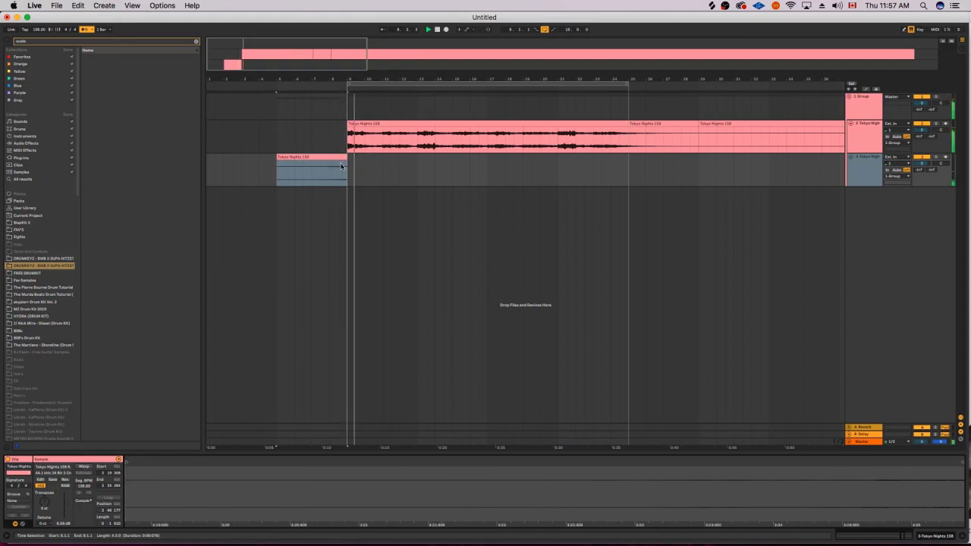
pyautogui.press('space')
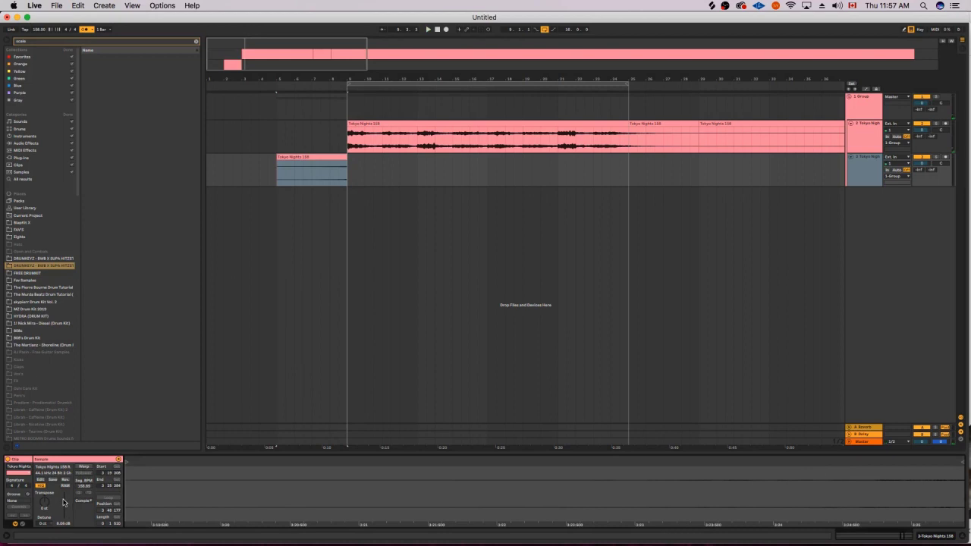
pyautogui.press('space')
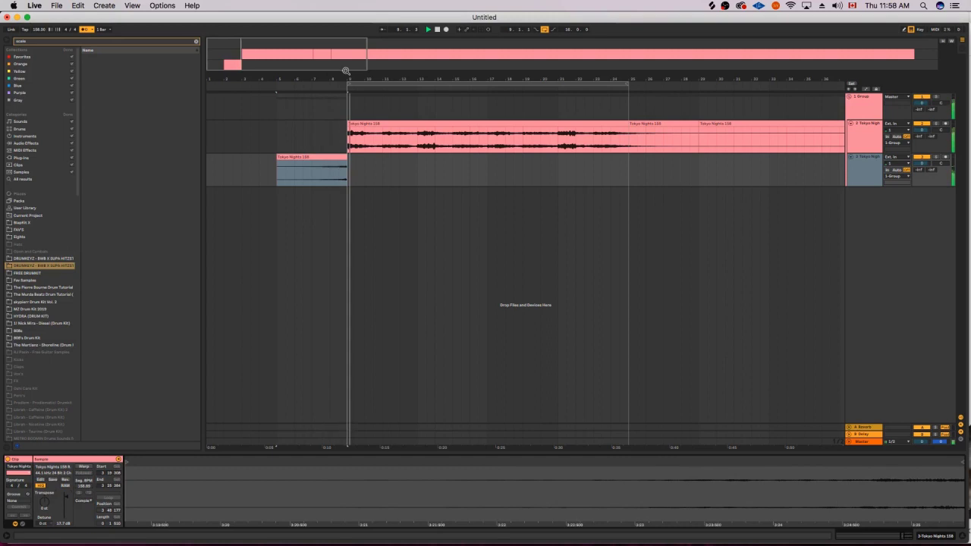
# Delete the original four-bar tail and all remaining audio after it on the loop's track, keeping the 16-bar loop.
pyautogui.moveTo(339, 60); pyautogui.dragTo(341, 47)
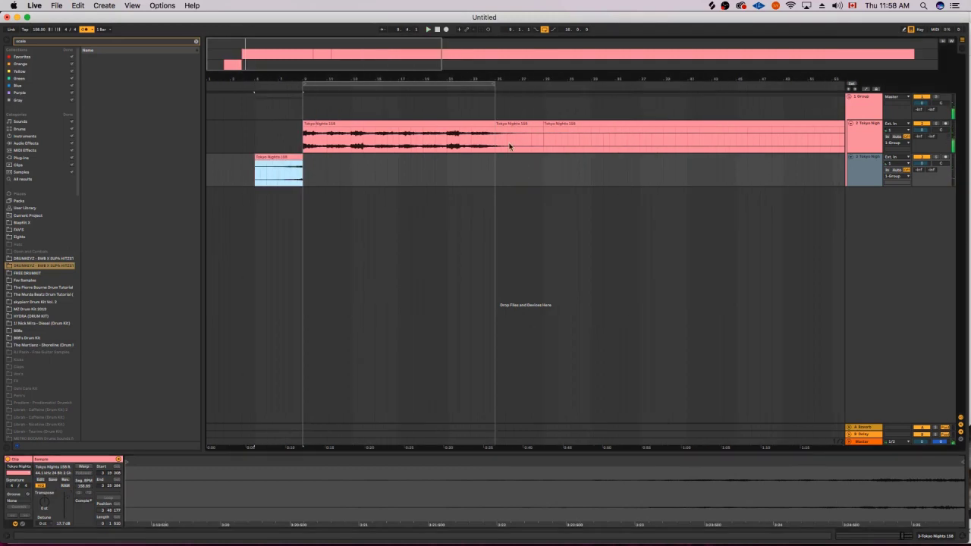
pyautogui.moveTo(536, 131); pyautogui.dragTo(500, 133)
pyautogui.press('Delete')
pyautogui.click(557, 124)
pyautogui.press('Delete')
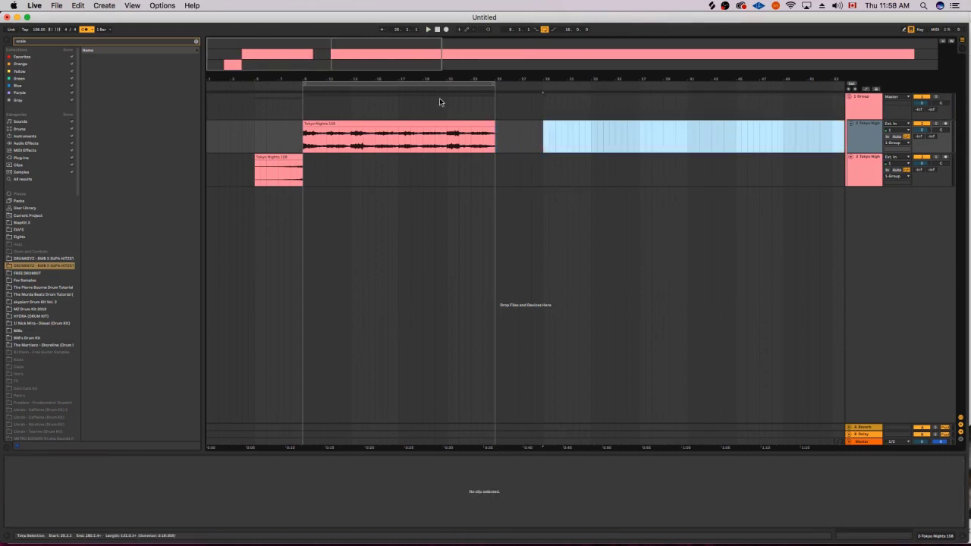
pyautogui.press('-')
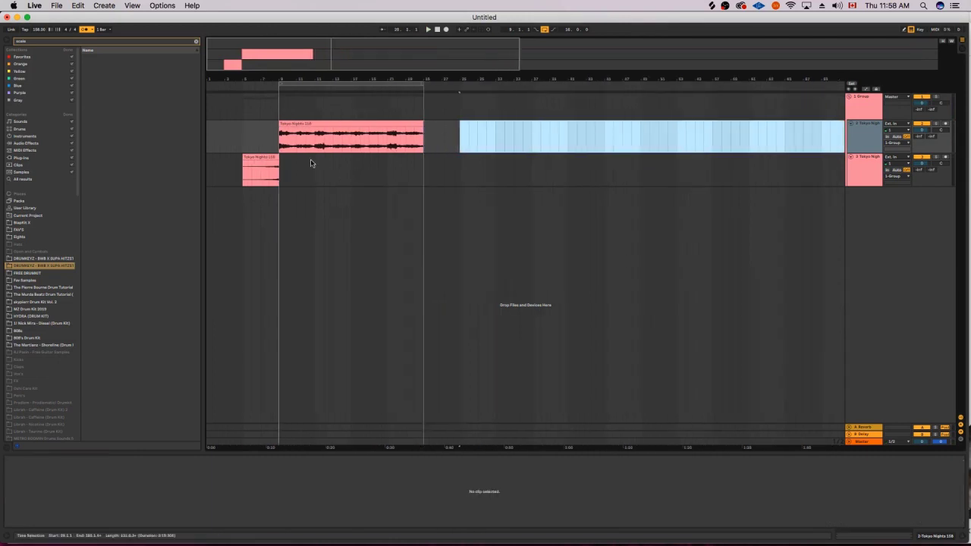
# Insert a new audio track below the two Tokyo Nights tracks and put it in its own group.
pyautogui.press('-')
pyautogui.press('-')
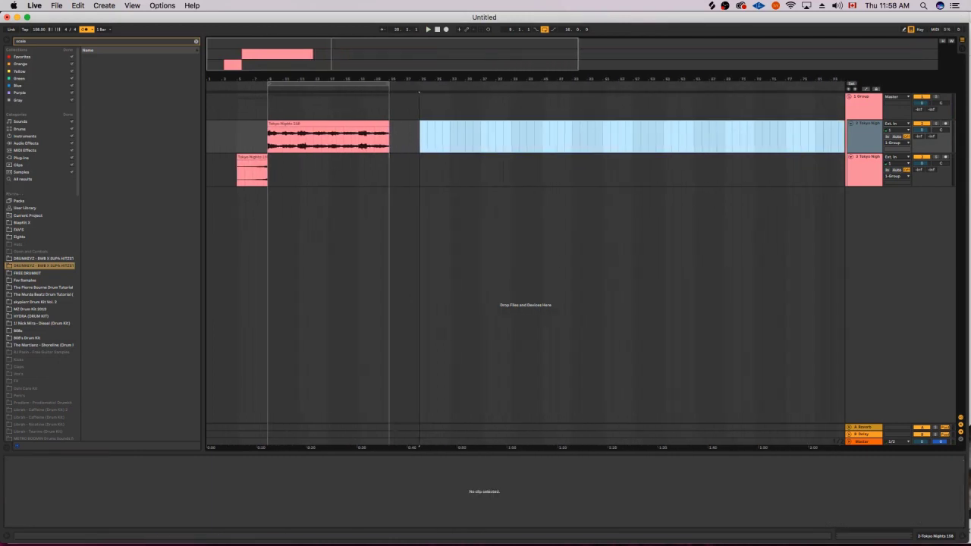
pyautogui.click(857, 116)
pyautogui.press('super+t')
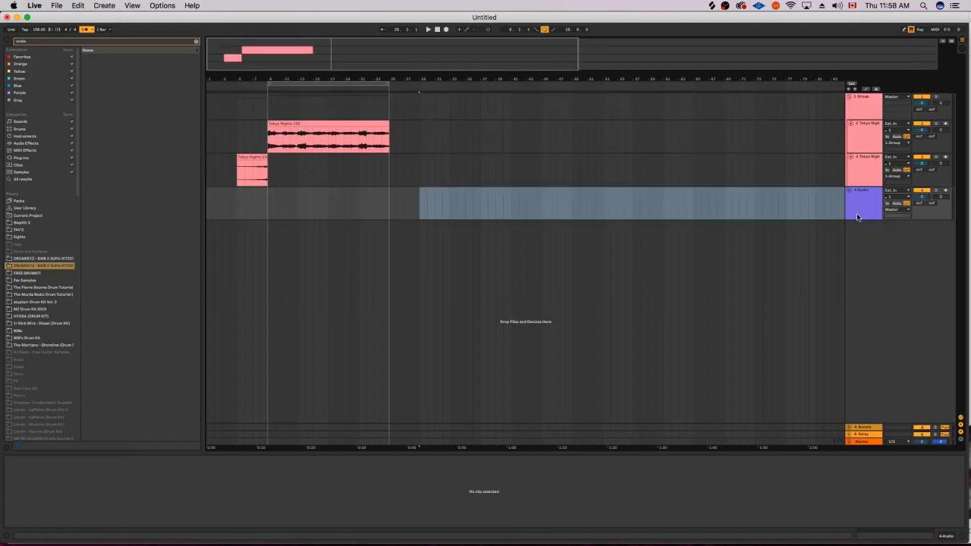
pyautogui.press('super+g')
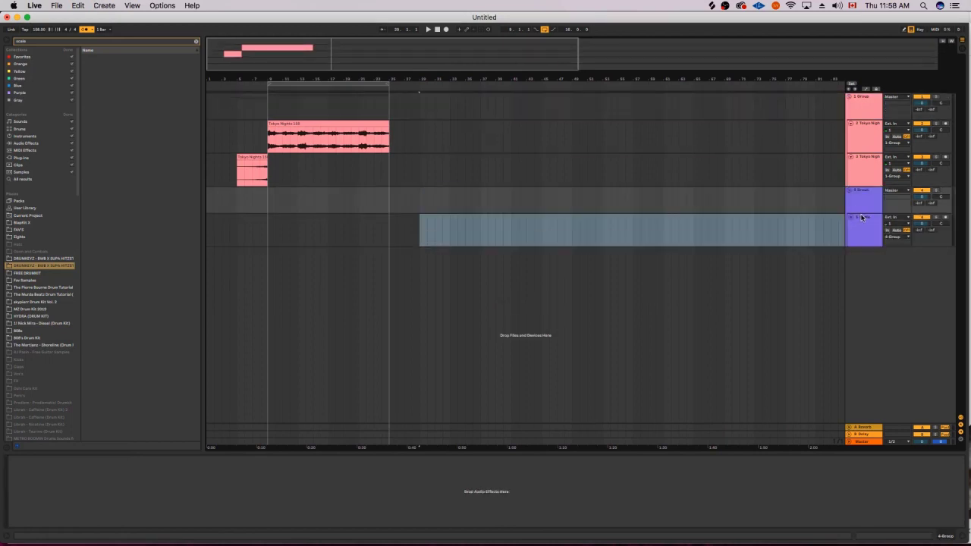
pyautogui.click(862, 223)
pyautogui.moveTo(487, 49); pyautogui.dragTo(487, 40)
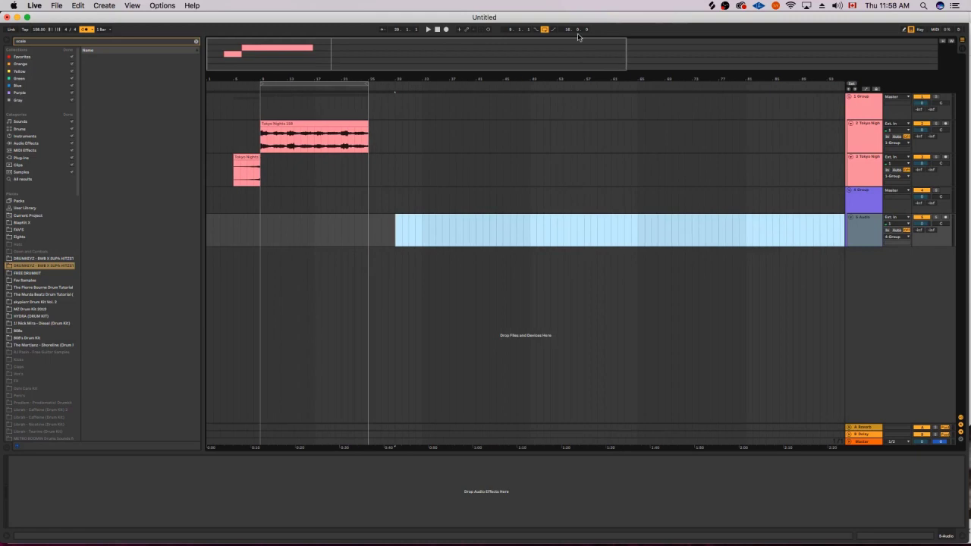
# Play the loop from bar 9, switch to Splice and search for "clap", auditioning the BOI1DA clap samples.
pyautogui.press('space')
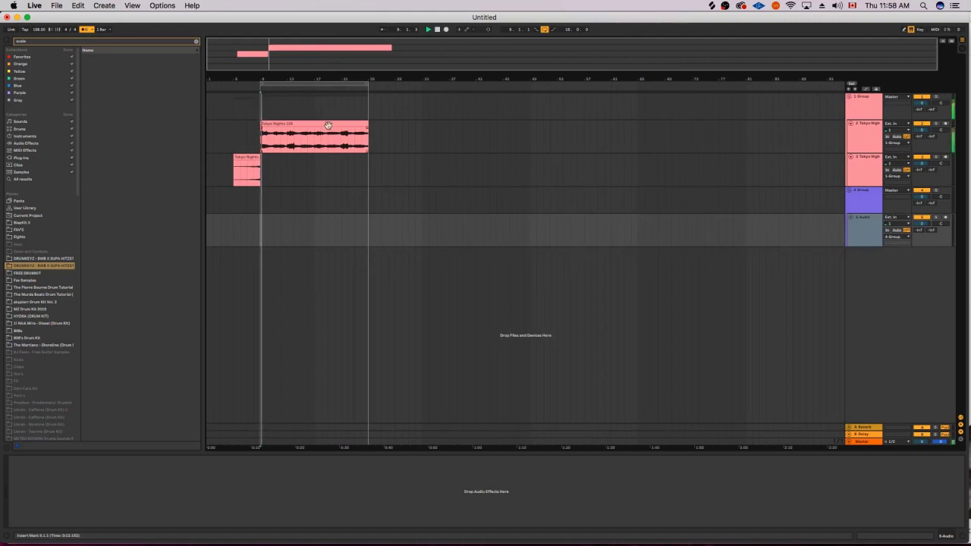
pyautogui.click(334, 133)
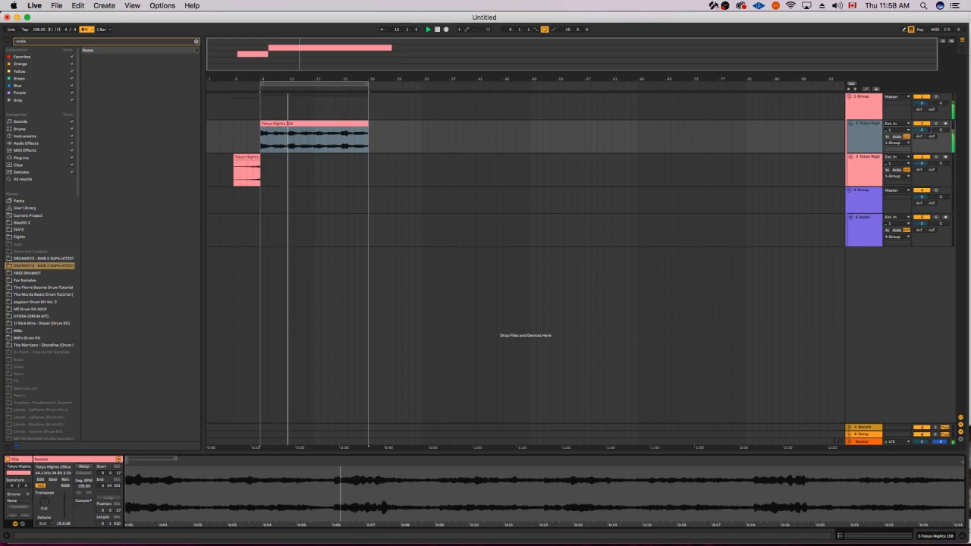
pyautogui.click(940, 5)
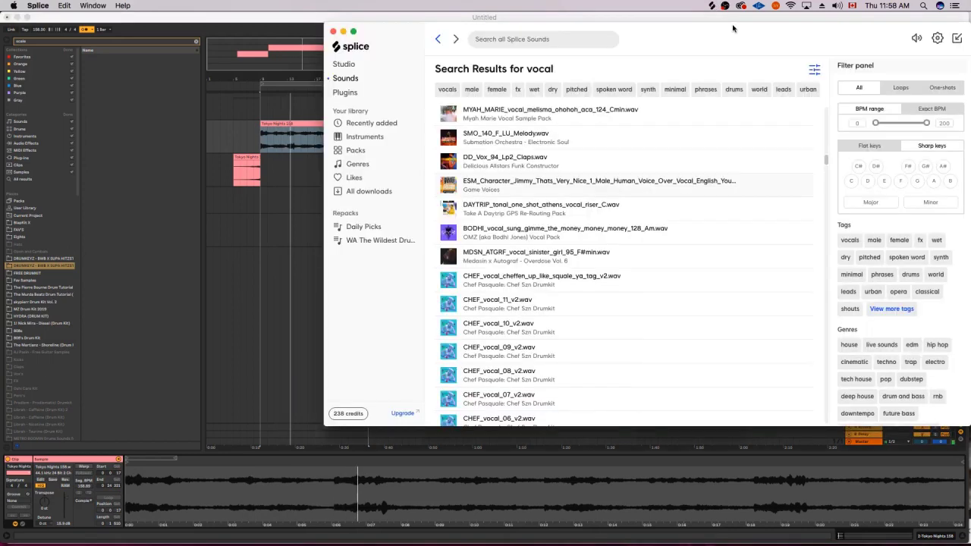
pyautogui.click(481, 38)
pyautogui.write('clap')
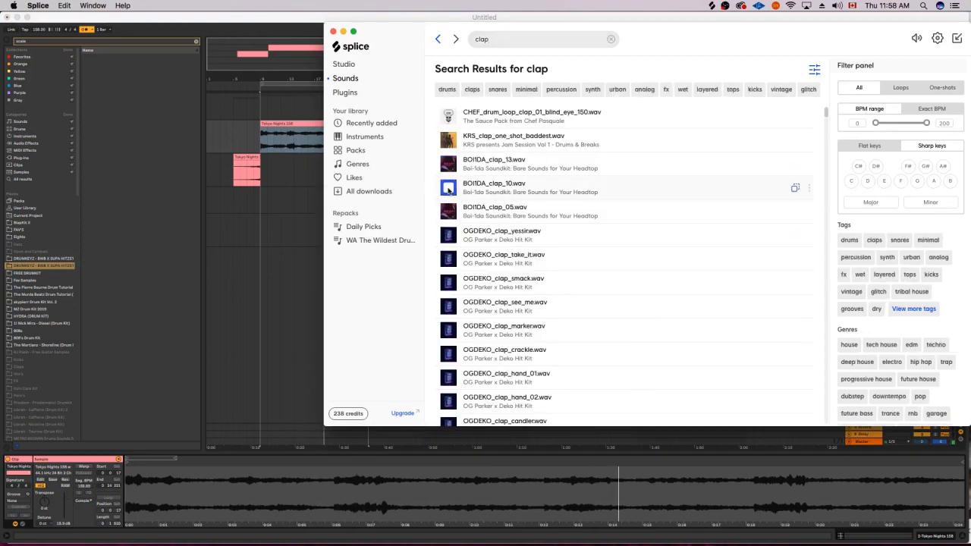
pyautogui.click(448, 189)
pyautogui.scroll(-1, 448, 190)
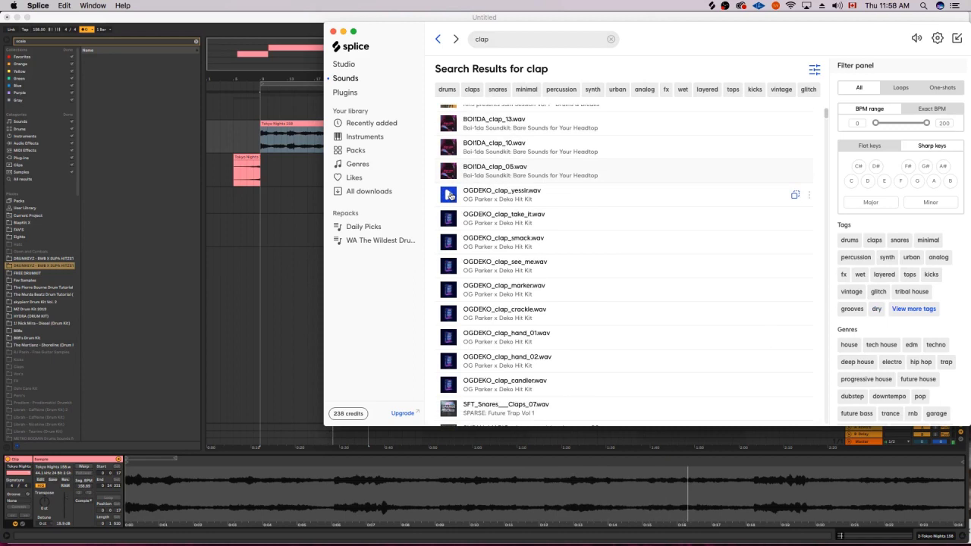
pyautogui.scroll(-1, 461, 191)
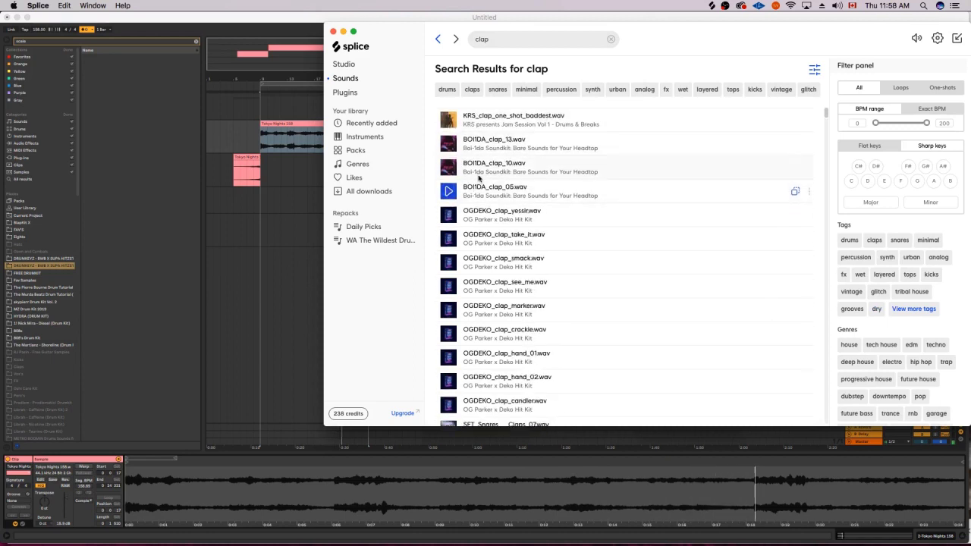
# Place the BOI1DA_clap_10.wav sample on the new audio track and align its start to beat 3 of bar 9.
pyautogui.moveTo(461, 191)
pyautogui.mouseDown()
pyautogui.moveTo(347, 209)
pyautogui.moveTo(281, 241)
pyautogui.moveTo(266, 232)
pyautogui.mouseUp()
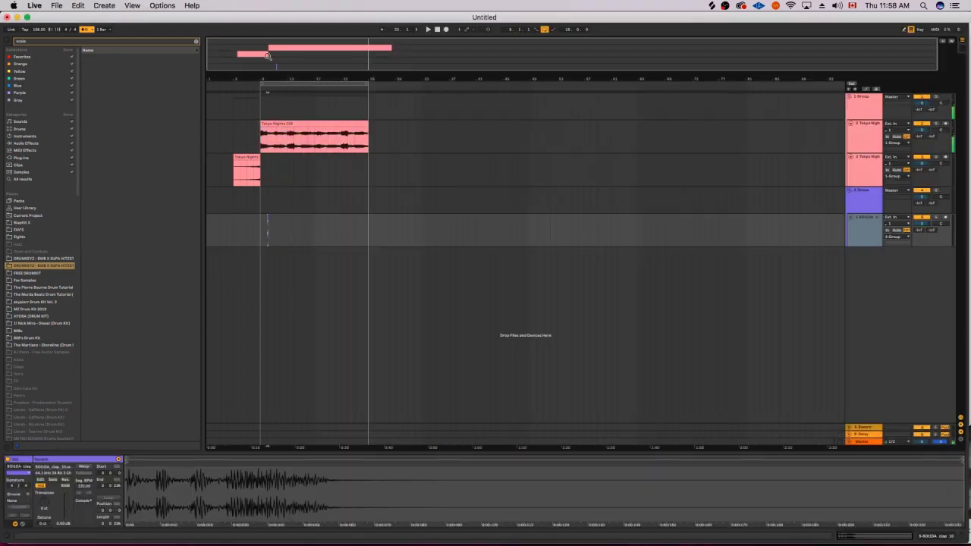
pyautogui.scroll(5, 267, 232)
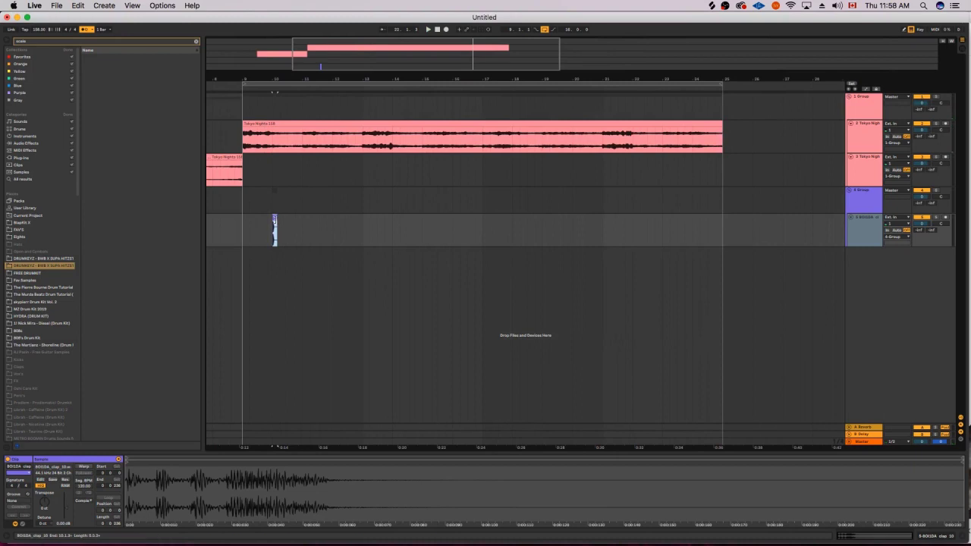
pyautogui.moveTo(274, 228); pyautogui.dragTo(259, 228)
pyautogui.moveTo(334, 58); pyautogui.dragTo(390, 129)
pyautogui.click(588, 304)
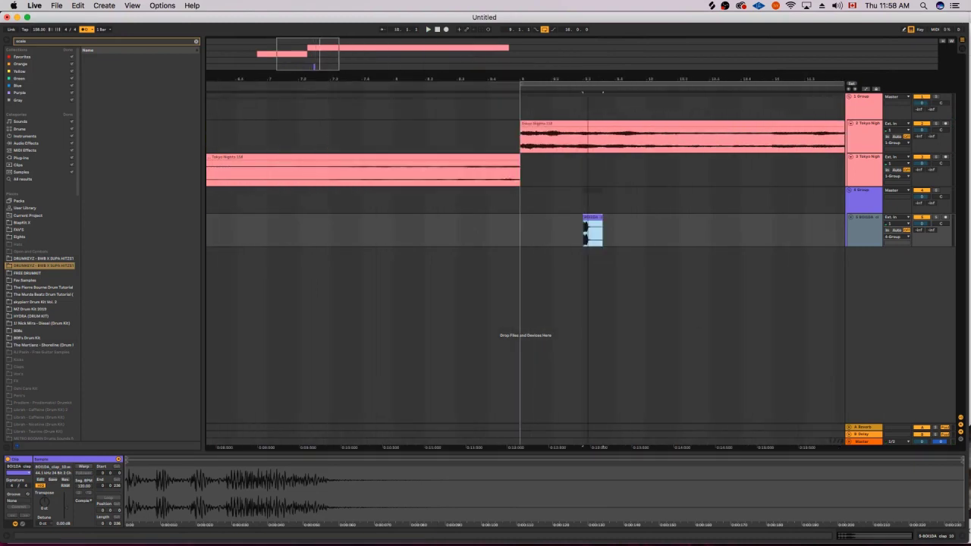
pyautogui.scroll(8, 588, 303)
pyautogui.click(545, 119)
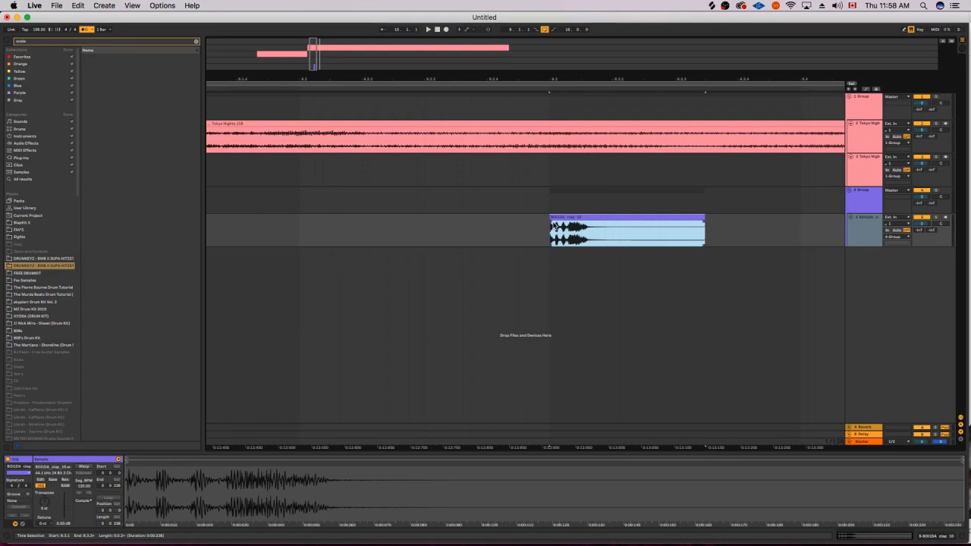
pyautogui.moveTo(555, 225); pyautogui.dragTo(553, 226)
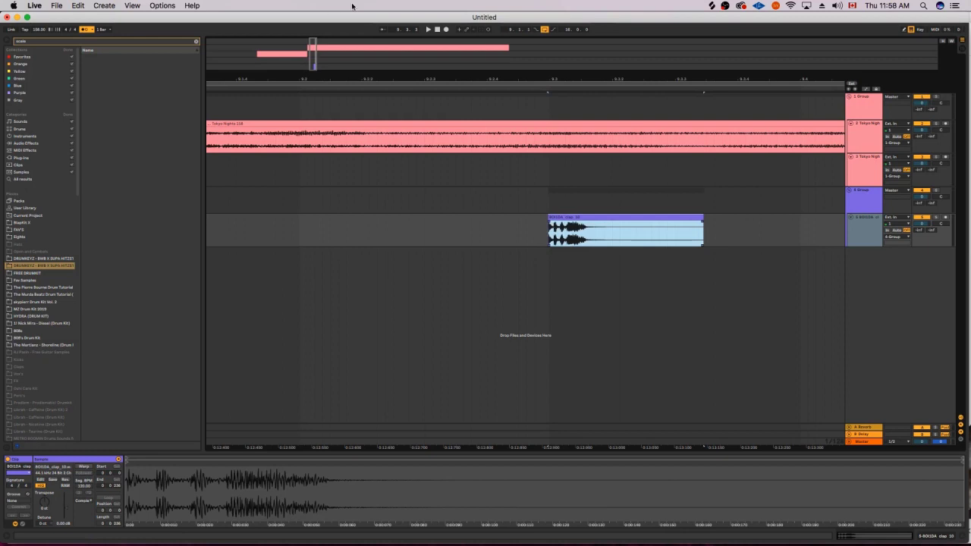
pyautogui.moveTo(314, 55); pyautogui.dragTo(313, 34)
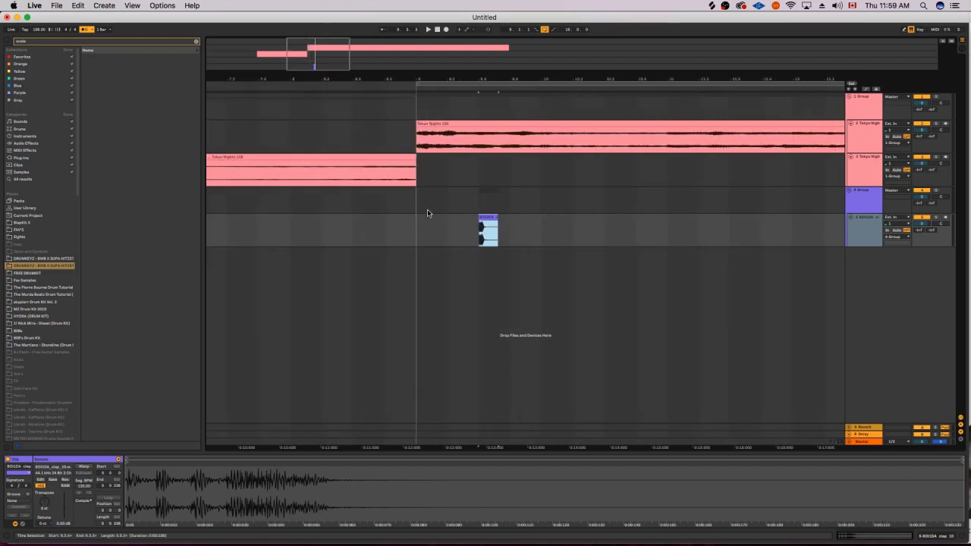
# Select the whole of bar 9 on the clap track and duplicate that one-bar section eight times in a row.
pyautogui.moveTo(418, 228); pyautogui.dragTo(543, 249)
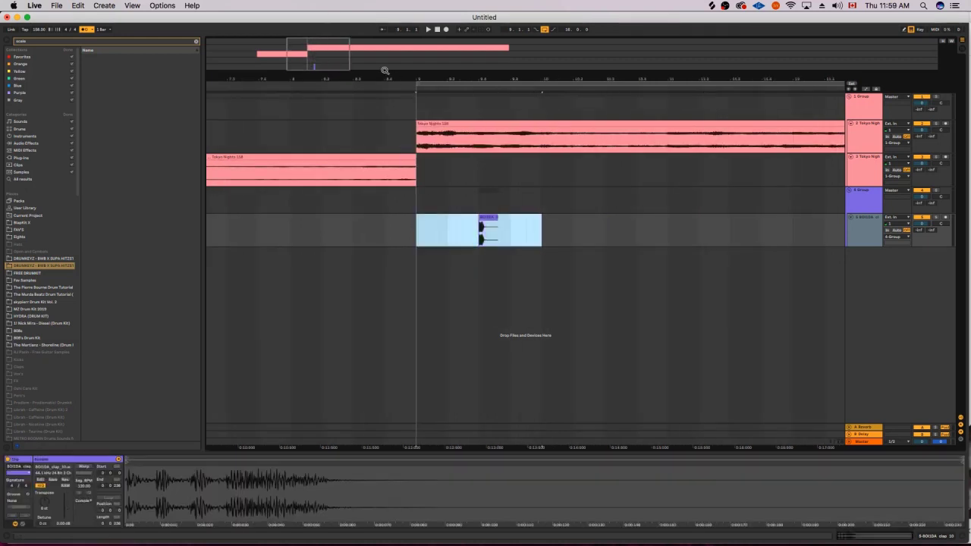
pyautogui.moveTo(329, 64); pyautogui.dragTo(351, 59)
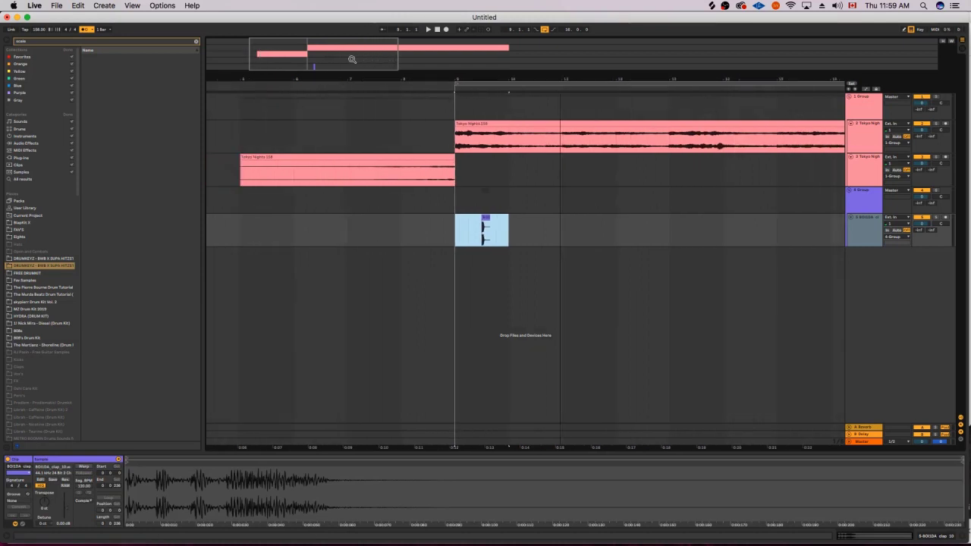
pyautogui.press('super+d')
pyautogui.press('super+d')
pyautogui.press('super+d')
pyautogui.press('super+d')
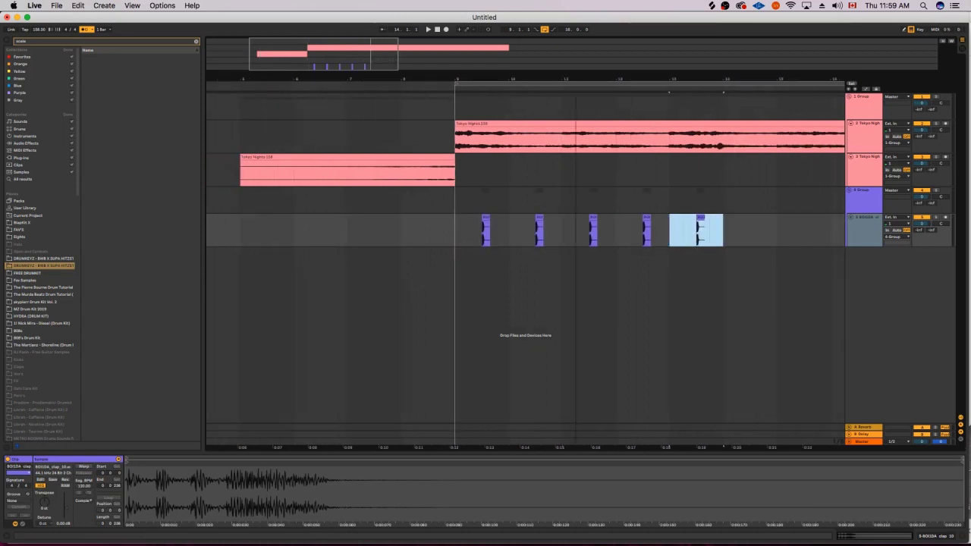
pyautogui.press('-')
pyautogui.press('super+d')
pyautogui.press('super+d')
pyautogui.press('super+d')
pyautogui.press('super+d')
pyautogui.moveTo(391, 57); pyautogui.dragTo(650, 78)
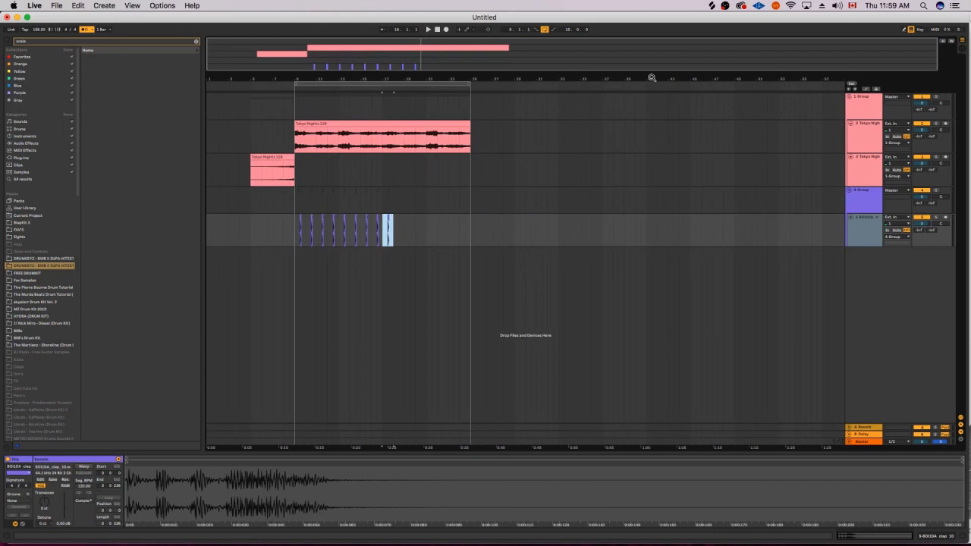
# Delete the extra clap from bar 17 onward, then shorten the loop region to bars 9–17 and play it.
pyautogui.moveTo(475, 228); pyautogui.dragTo(385, 230)
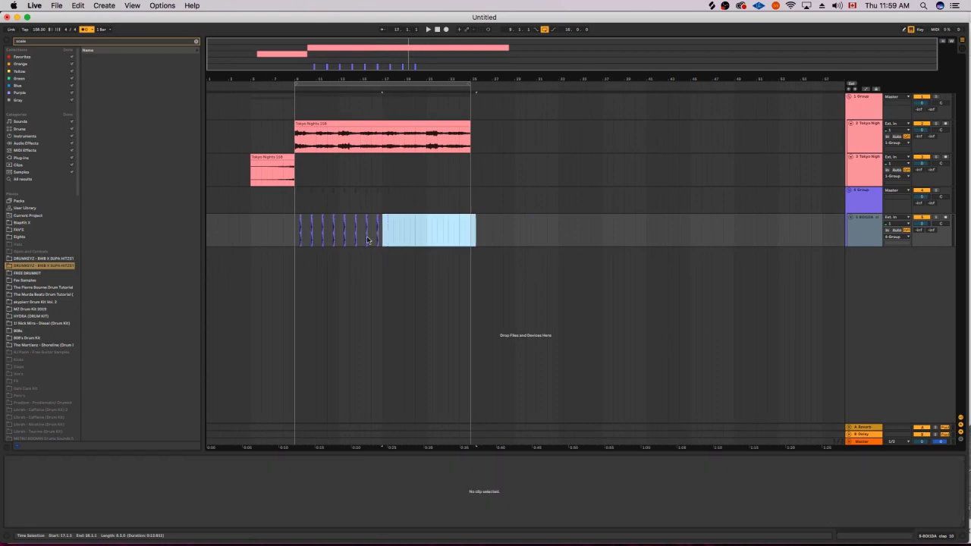
pyautogui.moveTo(468, 84); pyautogui.dragTo(378, 103)
pyautogui.press('space')
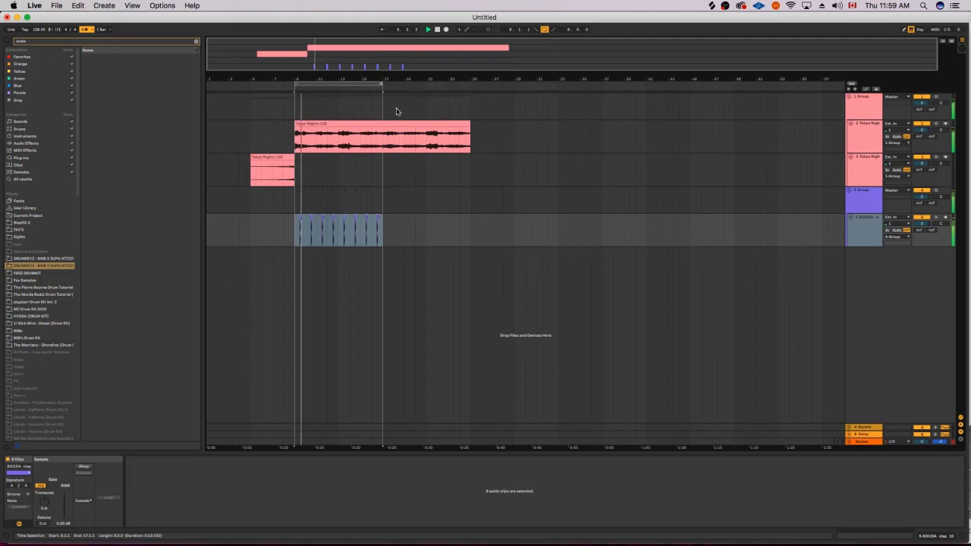
pyautogui.moveTo(408, 62); pyautogui.dragTo(410, 69)
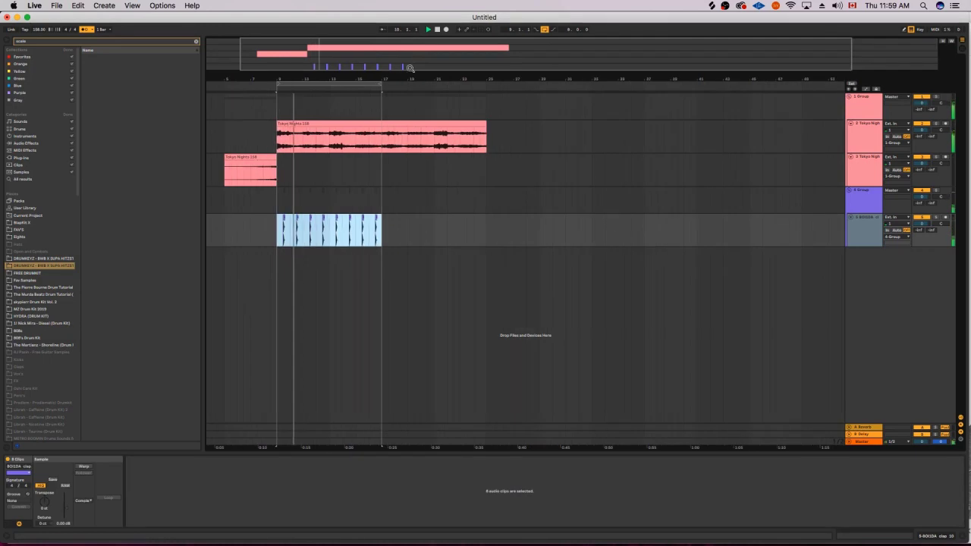
# Insert a MIDI track below the clap track and clear the browser search to list the DRUMKEYZ BWB X SUPA kit's folders.
pyautogui.click(863, 219)
pyautogui.press('super+t')
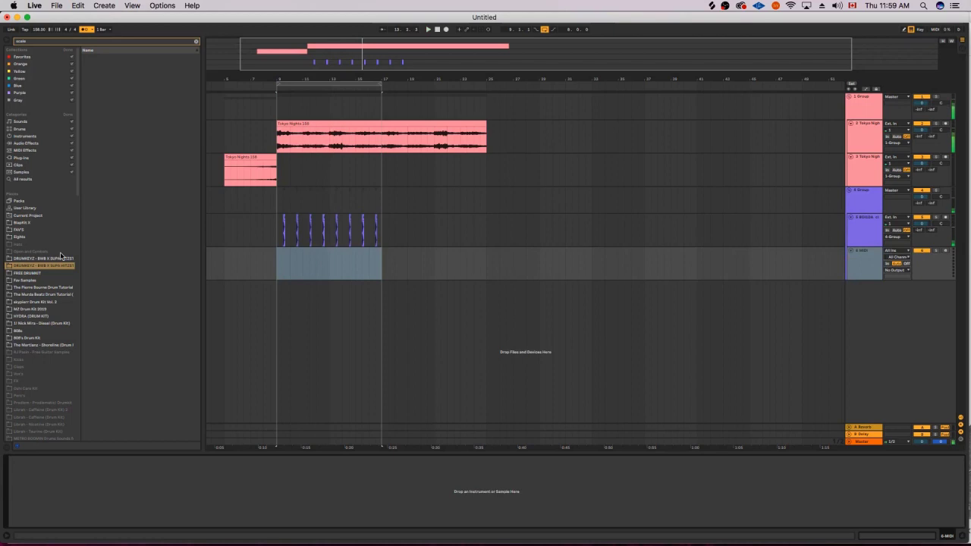
pyautogui.click(60, 272)
pyautogui.click(60, 265)
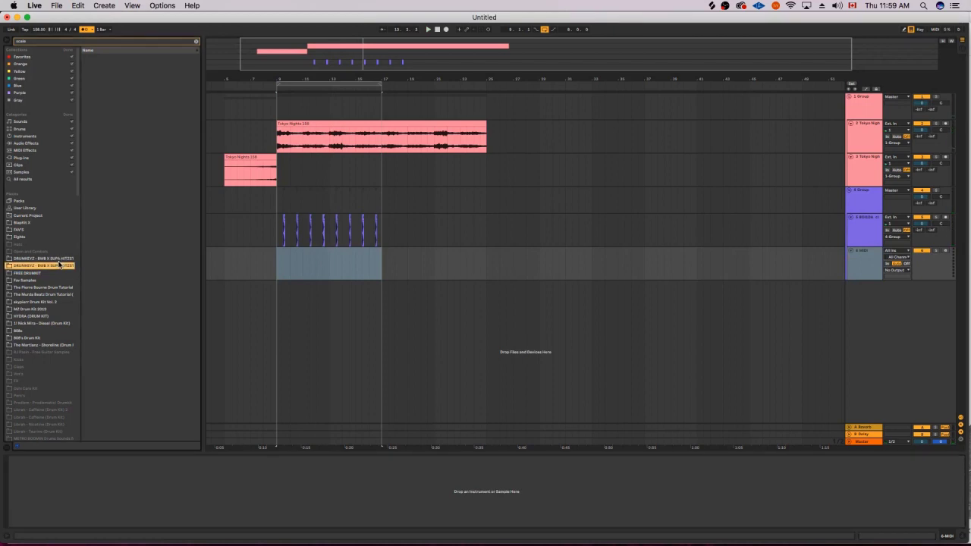
pyautogui.click(195, 41)
pyautogui.click(166, 83)
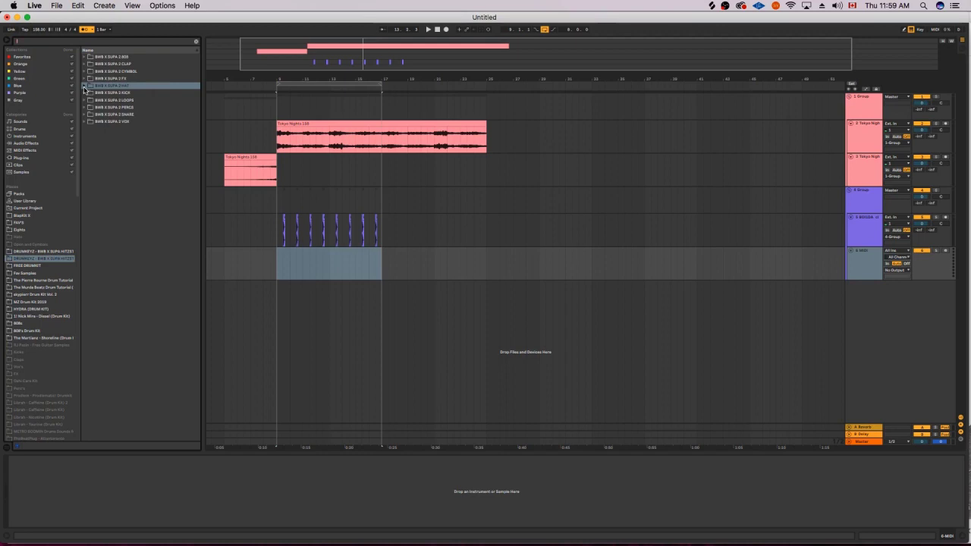
# Audition the samples in the BWB X SUPA 2 HAT folder down to GENIUS HI HAT while the loop plays from bar 9.
pyautogui.click(285, 123)
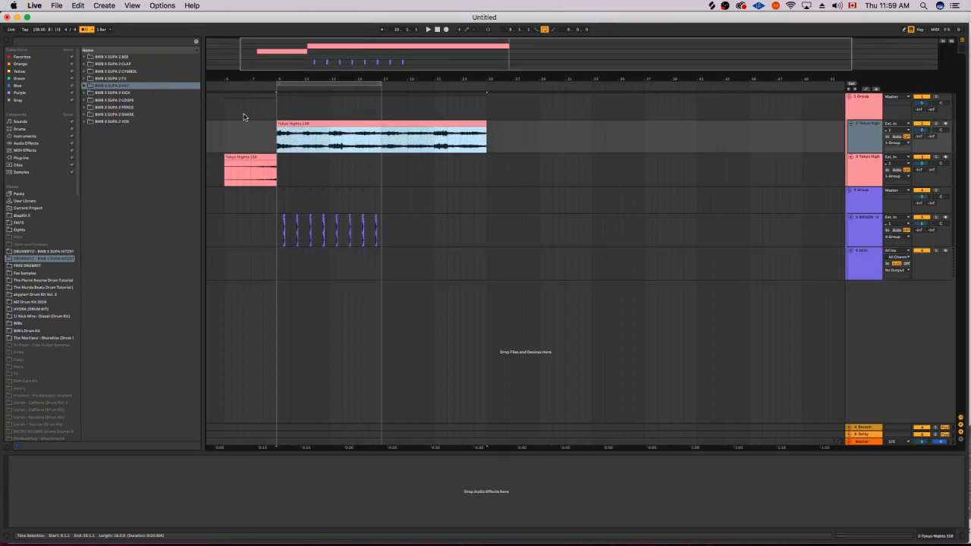
pyautogui.press('space')
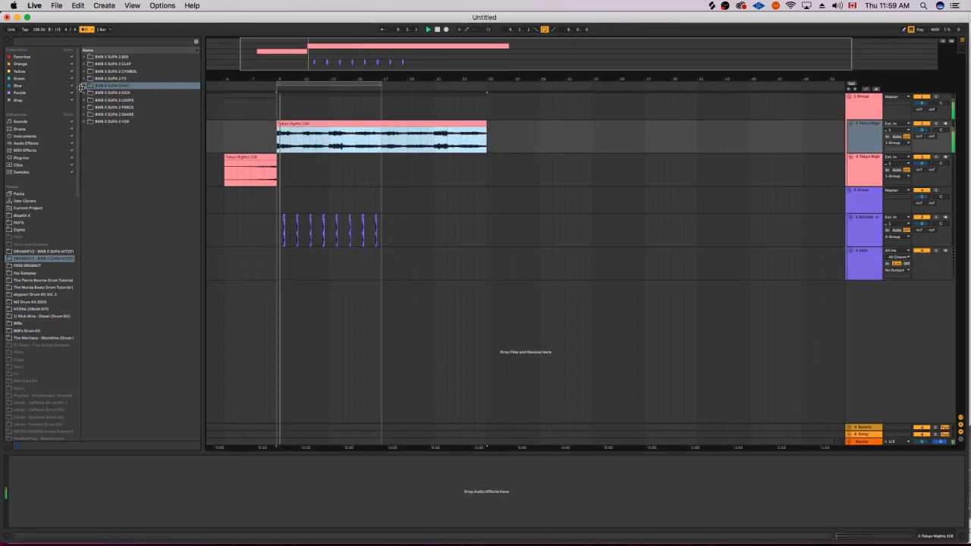
pyautogui.click(89, 85)
pyautogui.press('Down')
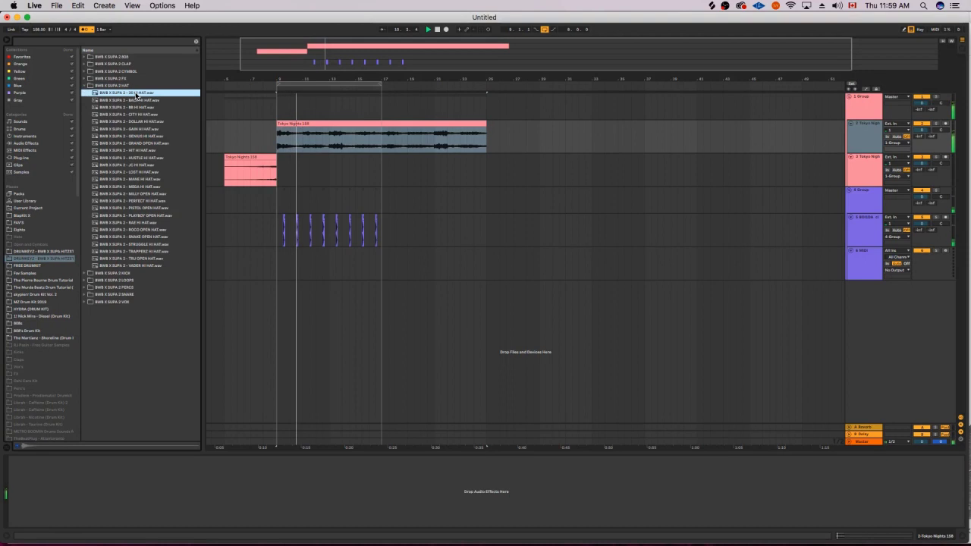
pyautogui.press('Down')
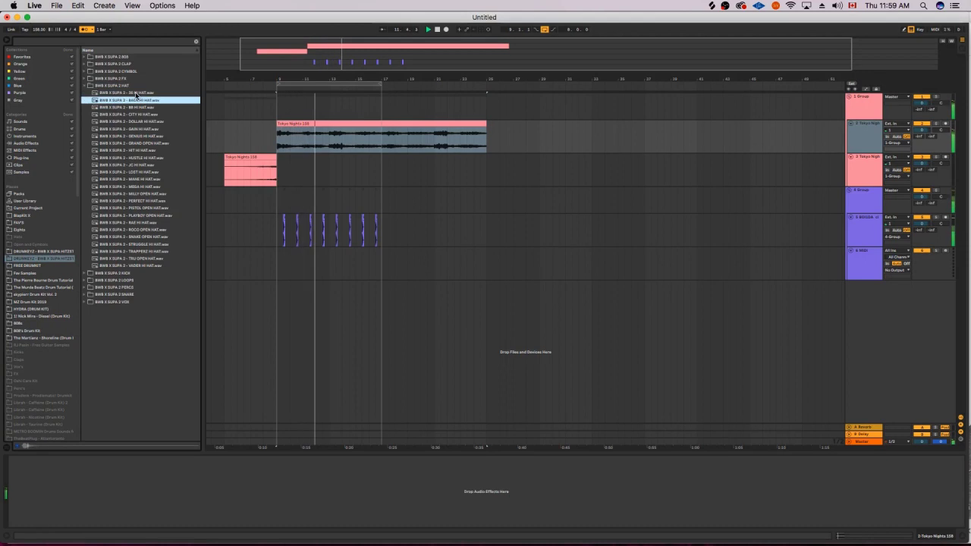
pyautogui.press('Down')
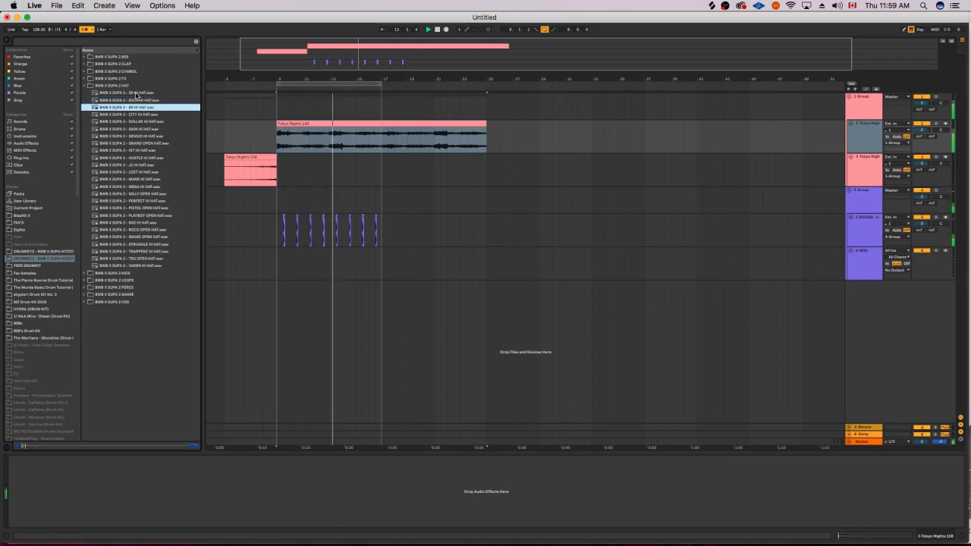
pyautogui.press('Down')
pyautogui.press('Down')
pyautogui.press('Down')
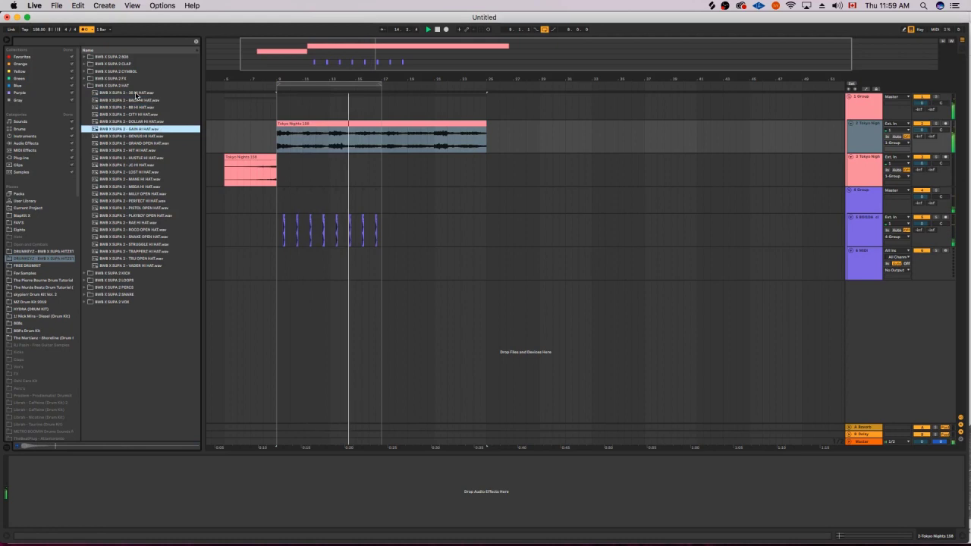
pyautogui.press('Down')
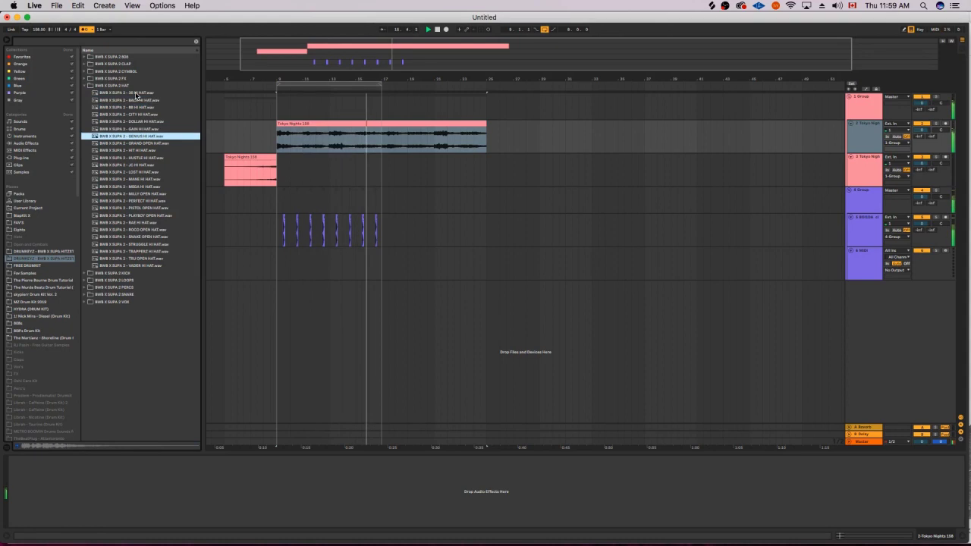
# Stop playback and load BWB X SUPA 2 - GENIUS HI HAT.wav onto the new MIDI track.
pyautogui.press('space')
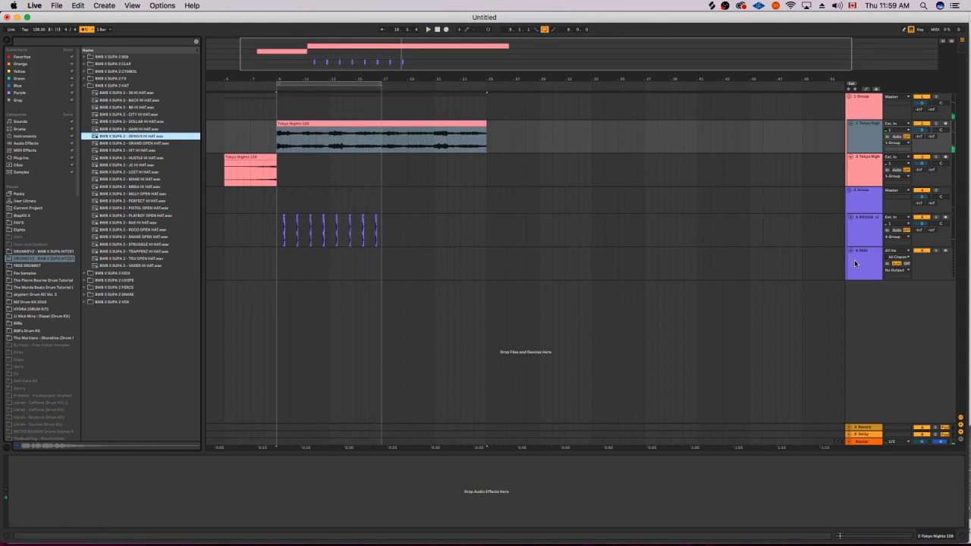
pyautogui.click(575, 254)
pyautogui.doubleClick(144, 133)
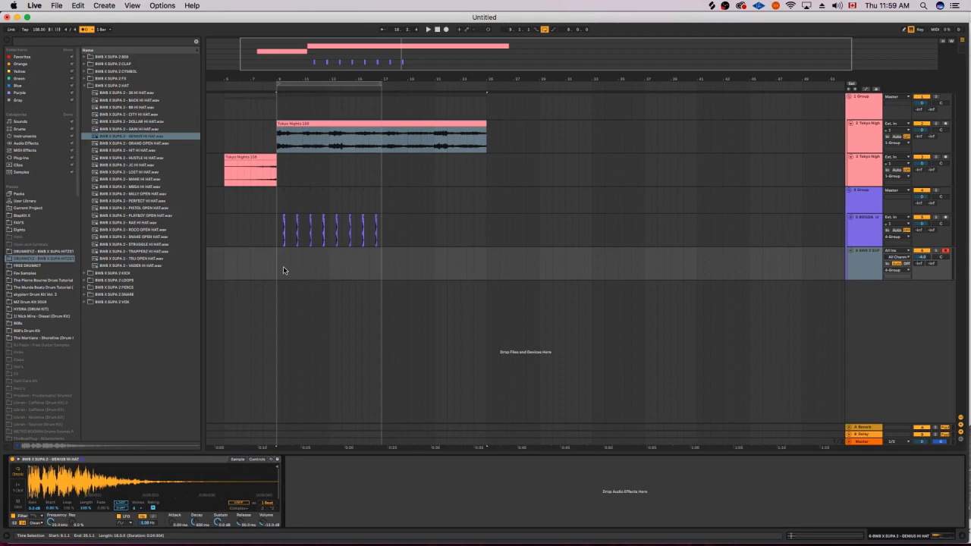
# Create an empty MIDI clip spanning bars 9–17 on the hi-hat track and enlarge its note editor.
pyautogui.moveTo(281, 271); pyautogui.dragTo(379, 283)
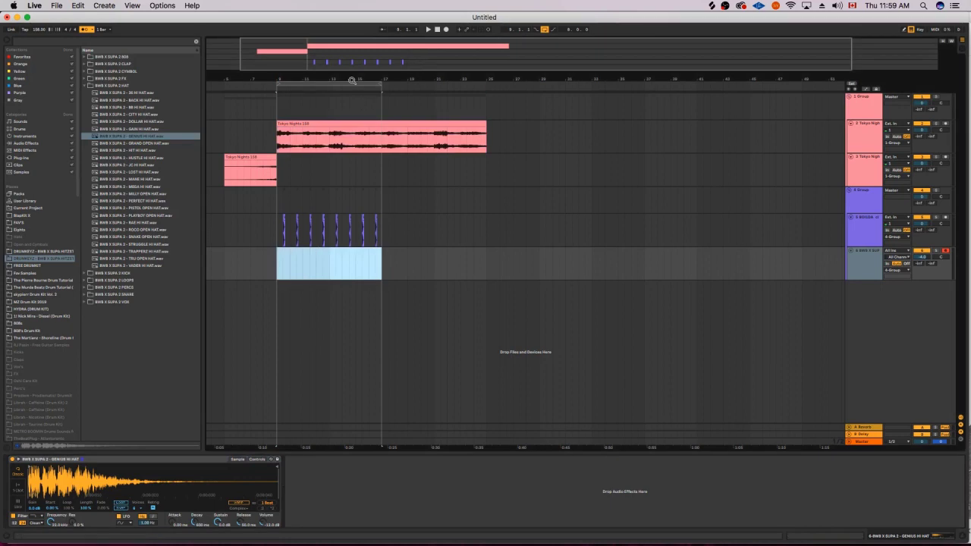
pyautogui.moveTo(355, 68); pyautogui.dragTo(366, 202)
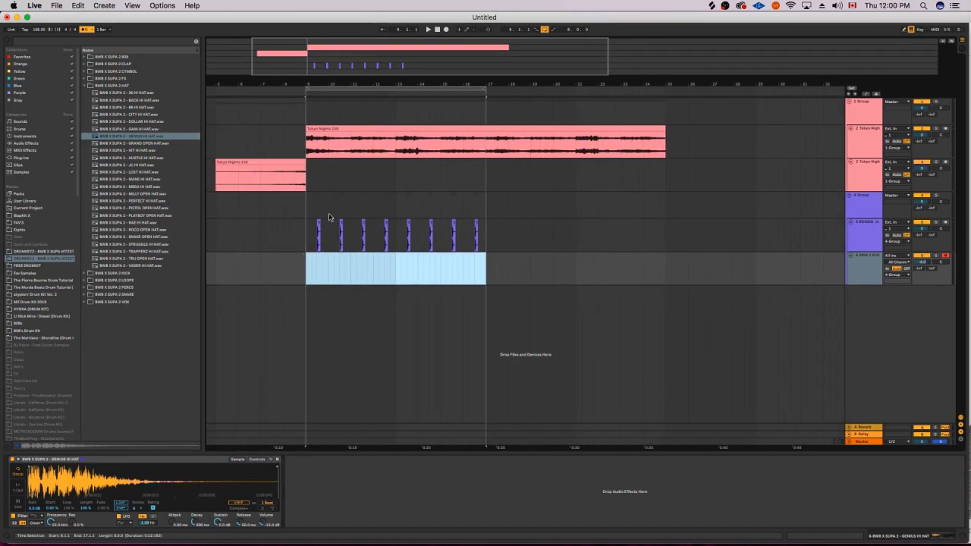
pyautogui.press('super+shift+m')
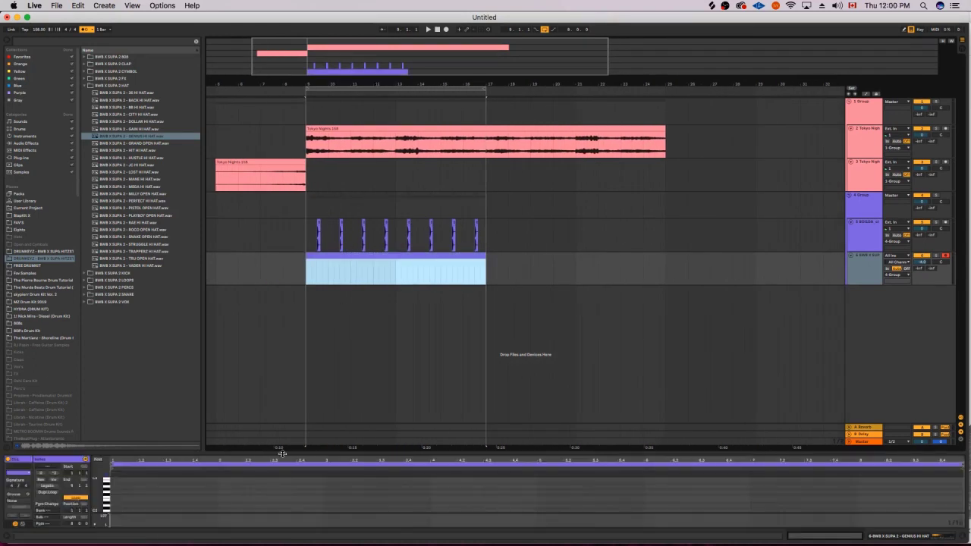
pyautogui.moveTo(291, 175); pyautogui.dragTo(293, 132)
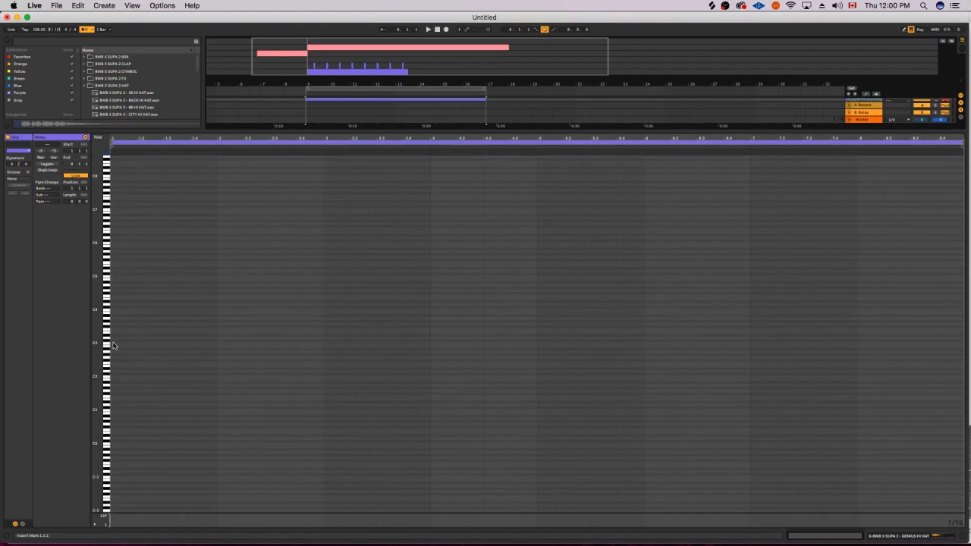
# Enter C3 hi-hat notes on every eighth note across the clip's first bar and start playback.
pyautogui.doubleClick(114, 345)
pyautogui.press('Right')
pyautogui.press('Right')
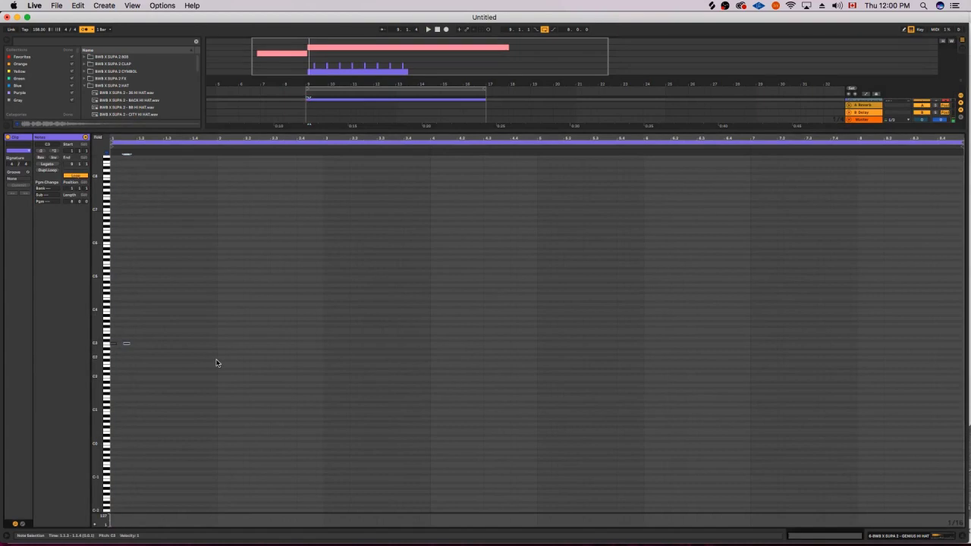
pyautogui.doubleClick(141, 344)
pyautogui.doubleClick(151, 344)
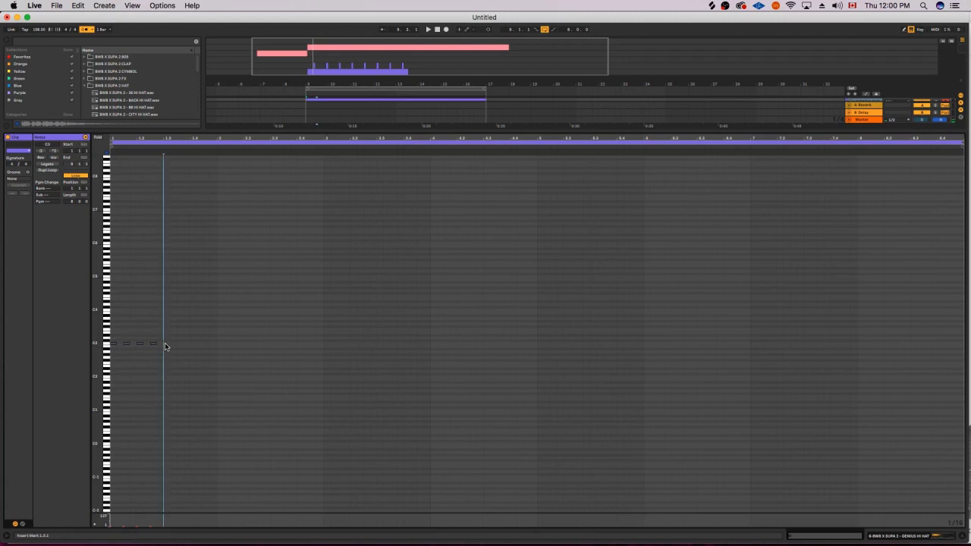
pyautogui.doubleClick(165, 345)
pyautogui.click(176, 346)
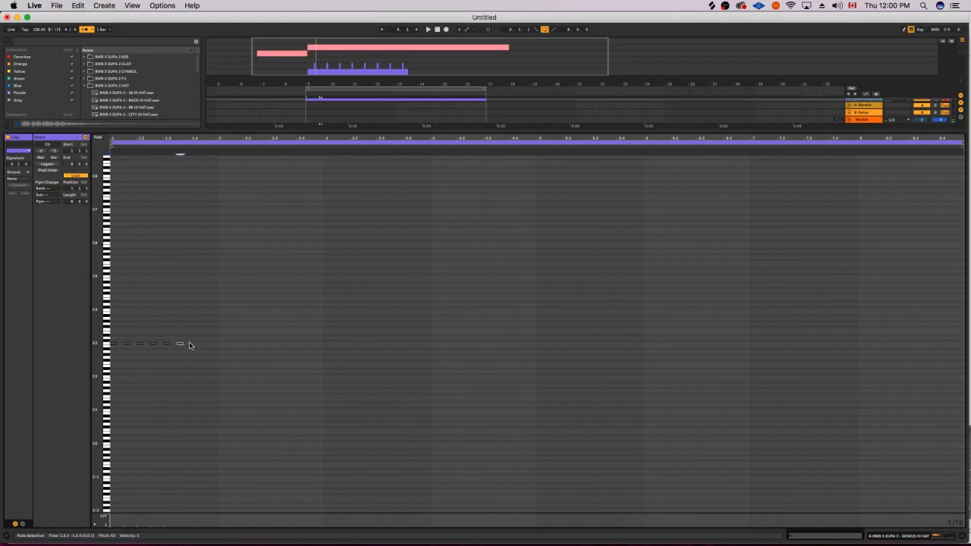
pyautogui.doubleClick(188, 344)
pyautogui.press('super+d')
pyautogui.press('space')
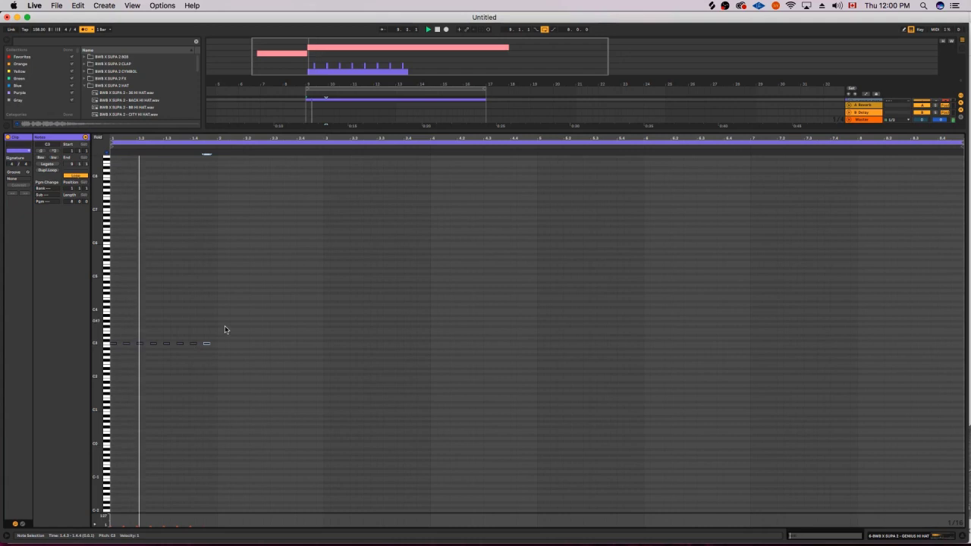
# Duplicate the first bar of hi-hat notes through all eight bars of the clip.
pyautogui.moveTo(217, 342); pyautogui.dragTo(102, 386)
pyautogui.press('super+d')
pyautogui.press('super+d')
pyautogui.press('super+d')
pyautogui.press('super+d')
pyautogui.press('super+d')
pyautogui.press('super+d')
pyautogui.press('super+d')
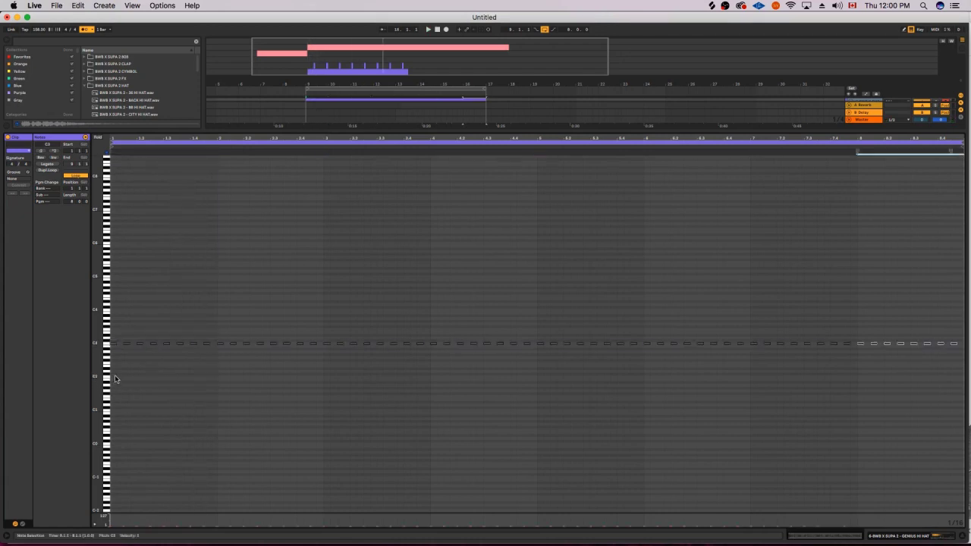
# Raise the velocity of all hi-hat notes, play the loop and return to the full arrangement.
pyautogui.press('super+a')
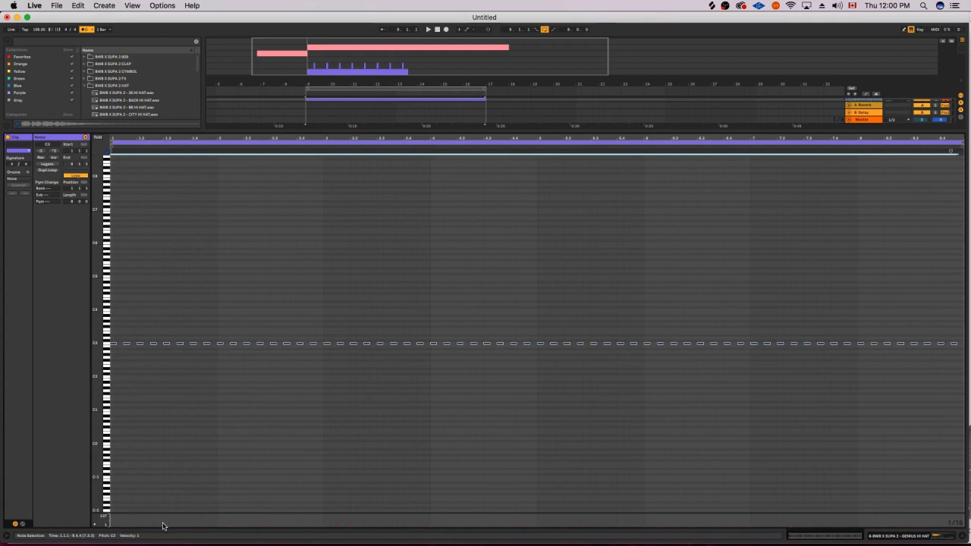
pyautogui.moveTo(165, 154); pyautogui.dragTo(165, 145)
pyautogui.press('space')
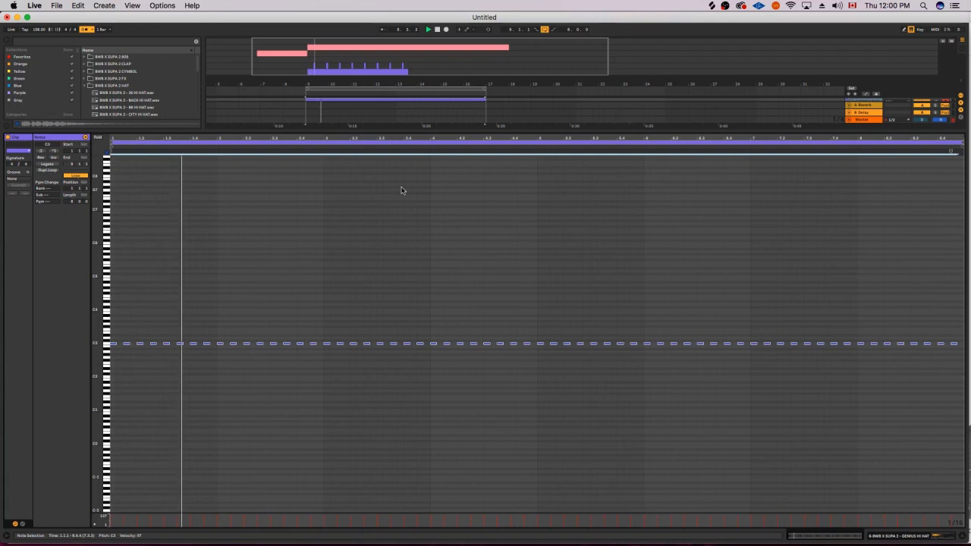
pyautogui.hotkey('shift', 'Tab')
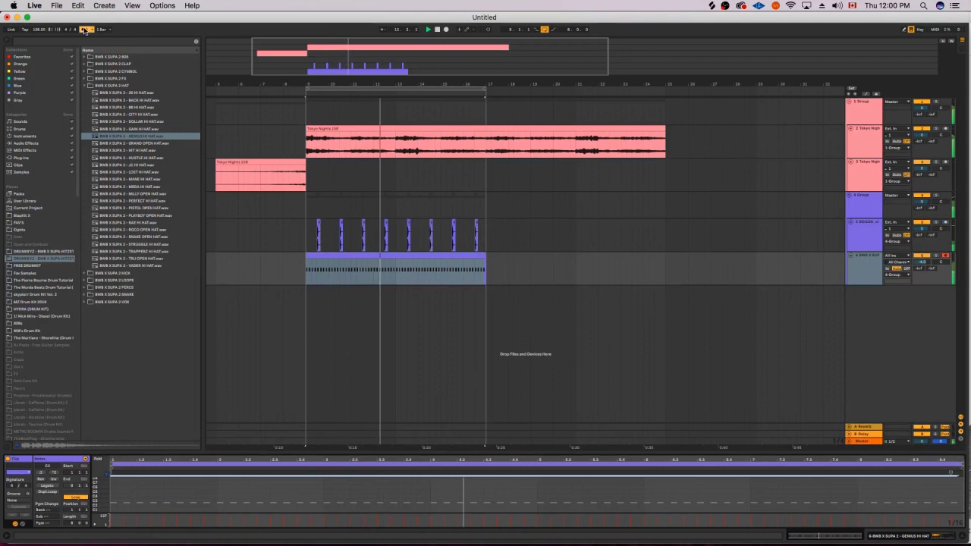
# Insert a new MIDI track and place it between the clap and hi-hat tracks.
pyautogui.click(869, 261)
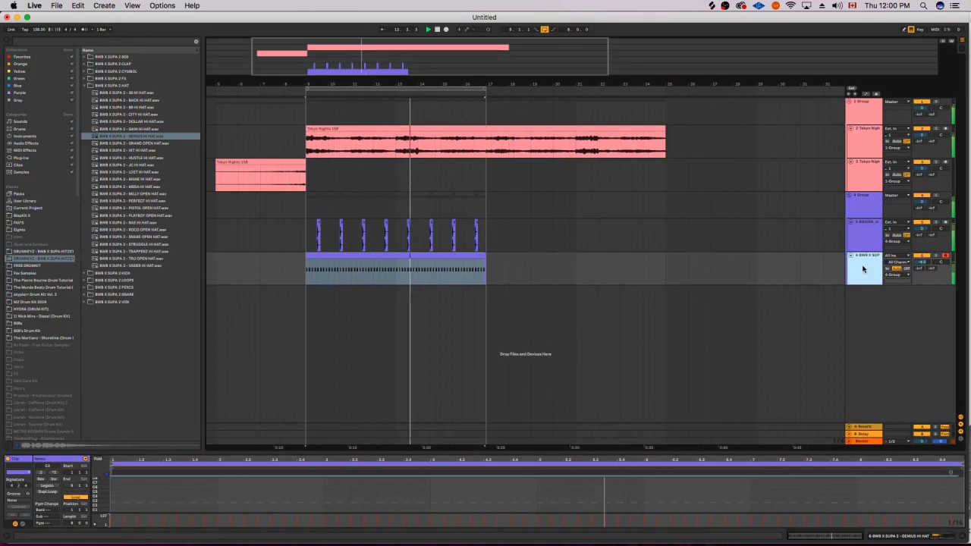
pyautogui.press('super+shift+t')
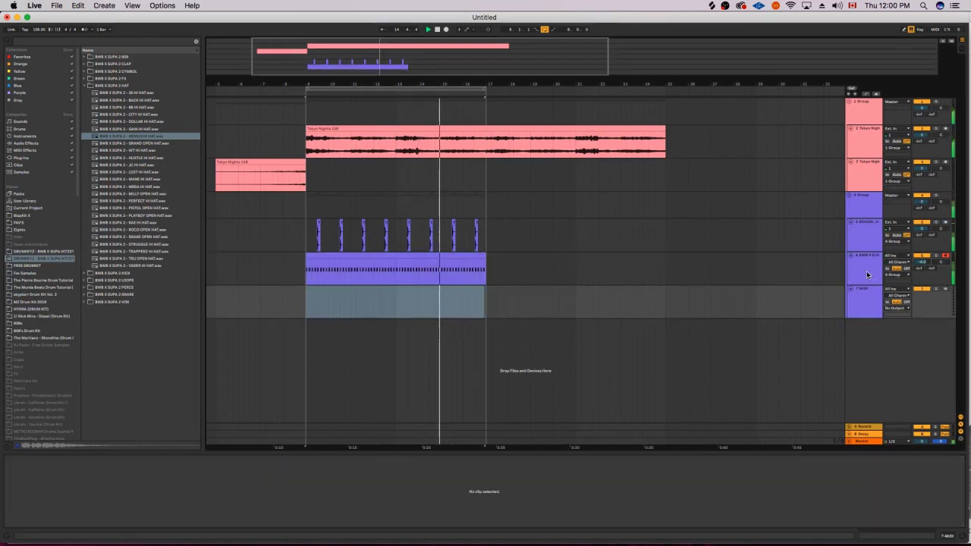
pyautogui.moveTo(865, 297); pyautogui.dragTo(865, 261)
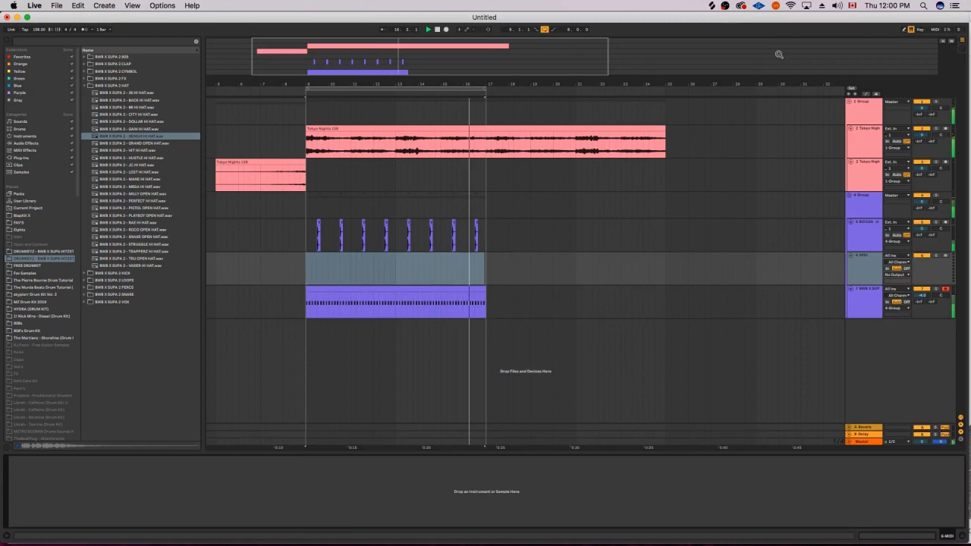
# Switch to Splice's snare results and load CHEF_snare_08.wav onto the new MIDI track in Live.
pyautogui.click(713, 5)
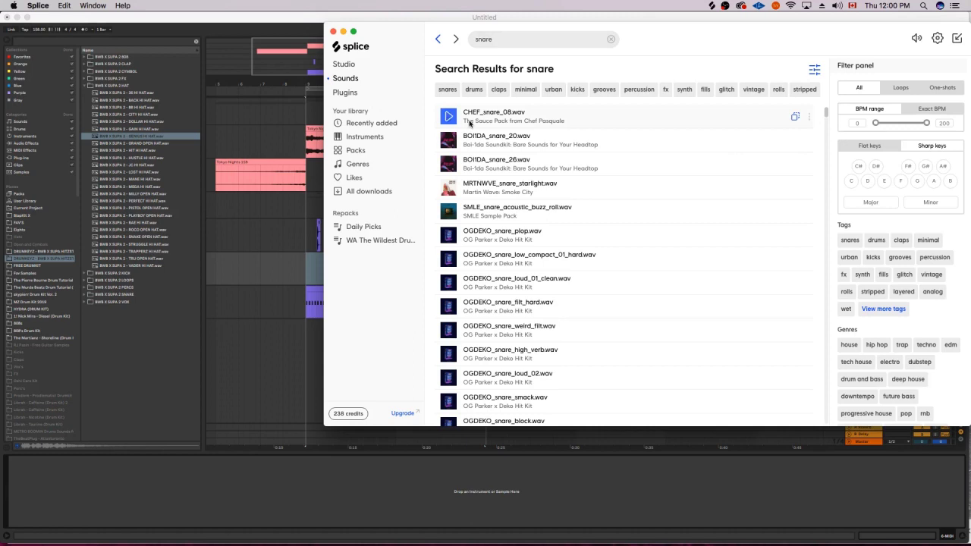
pyautogui.click(307, 277)
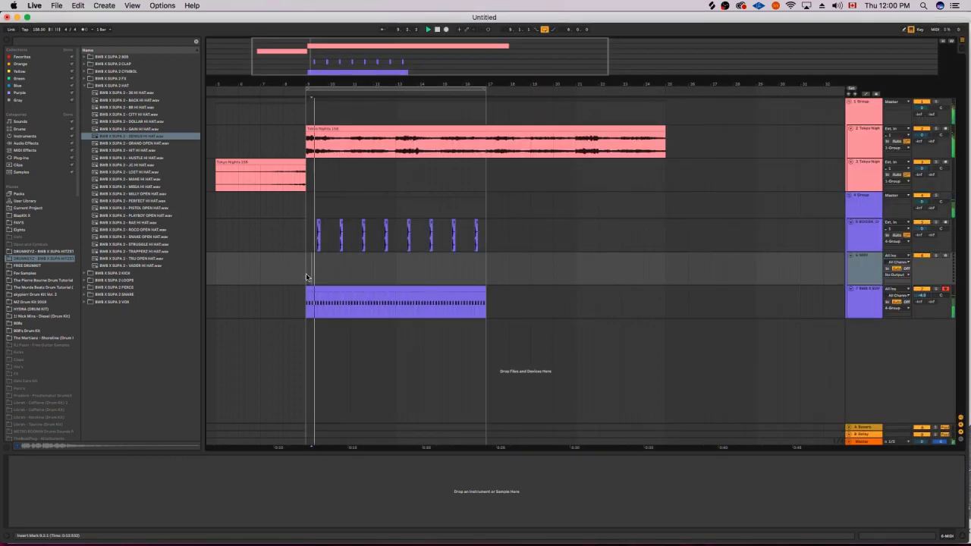
pyautogui.click(711, 6)
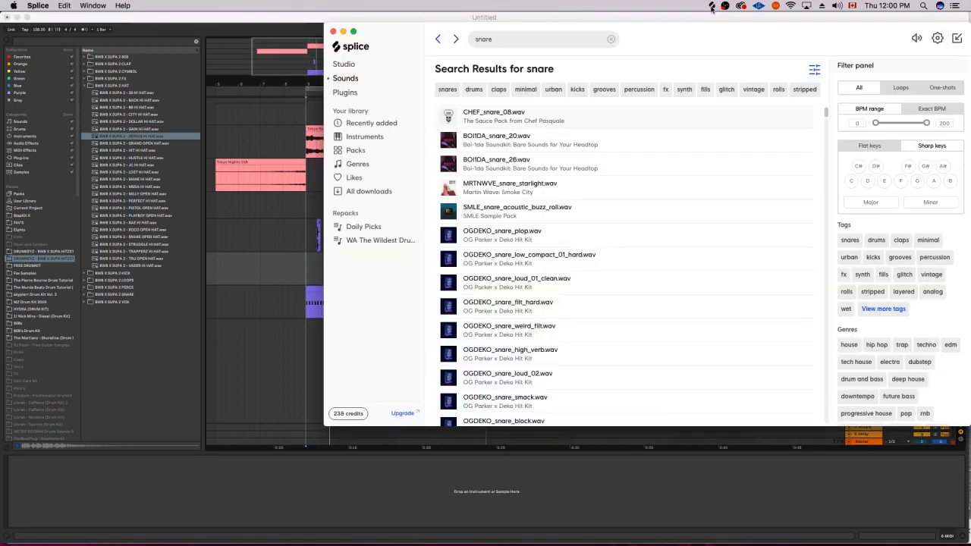
pyautogui.click(299, 225)
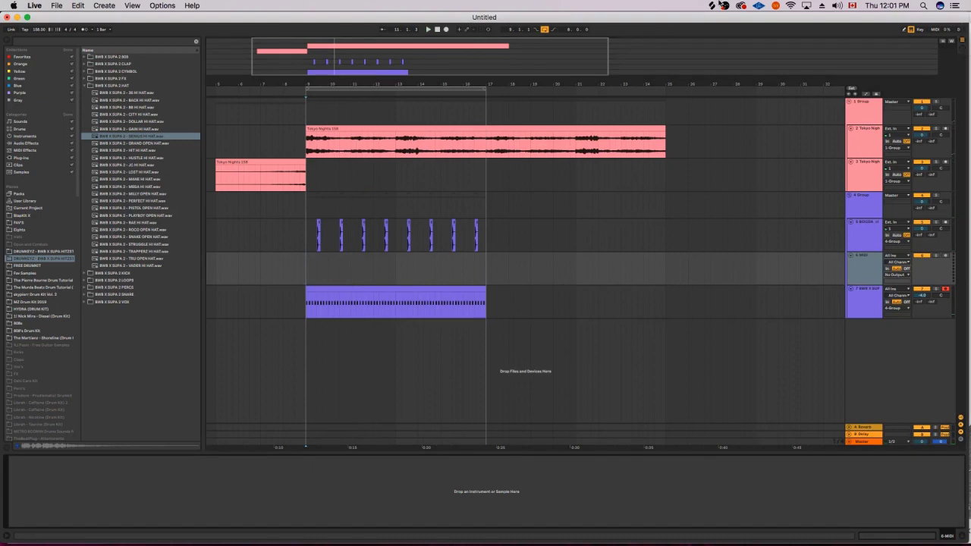
pyautogui.click(713, 5)
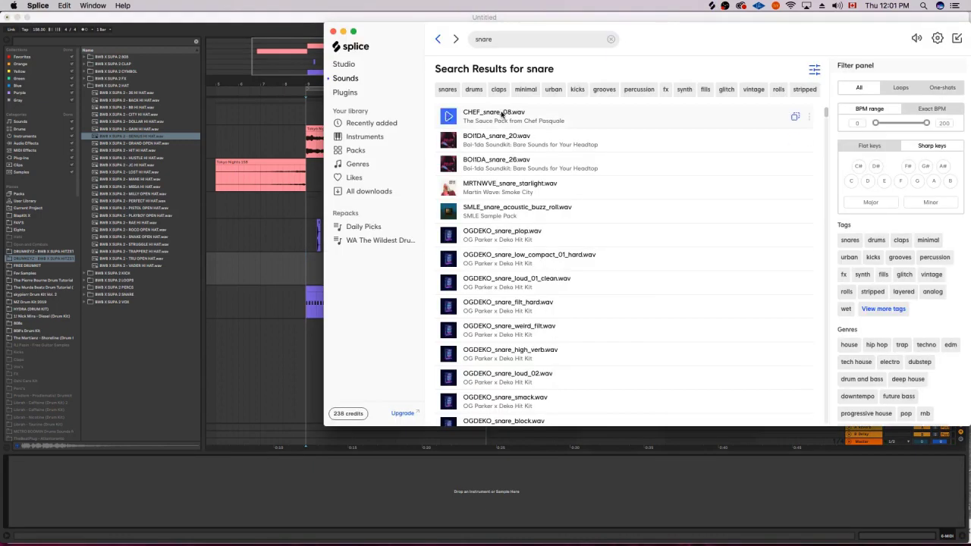
pyautogui.moveTo(501, 114); pyautogui.dragTo(478, 485)
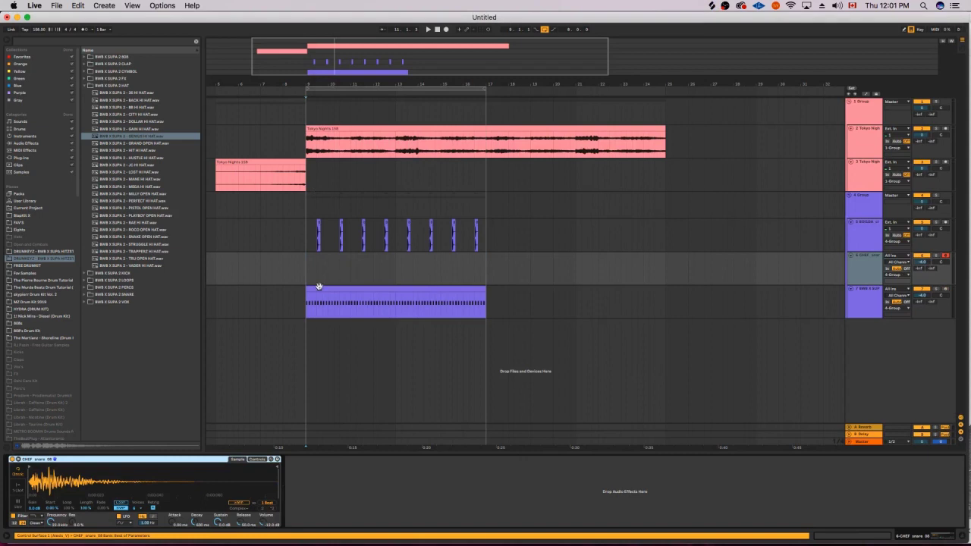
# Create an empty MIDI clip over bars 9–17 on the snare track, enlarge its note editor and start playback.
pyautogui.moveTo(308, 272); pyautogui.dragTo(486, 282)
pyautogui.press('super+shift+m')
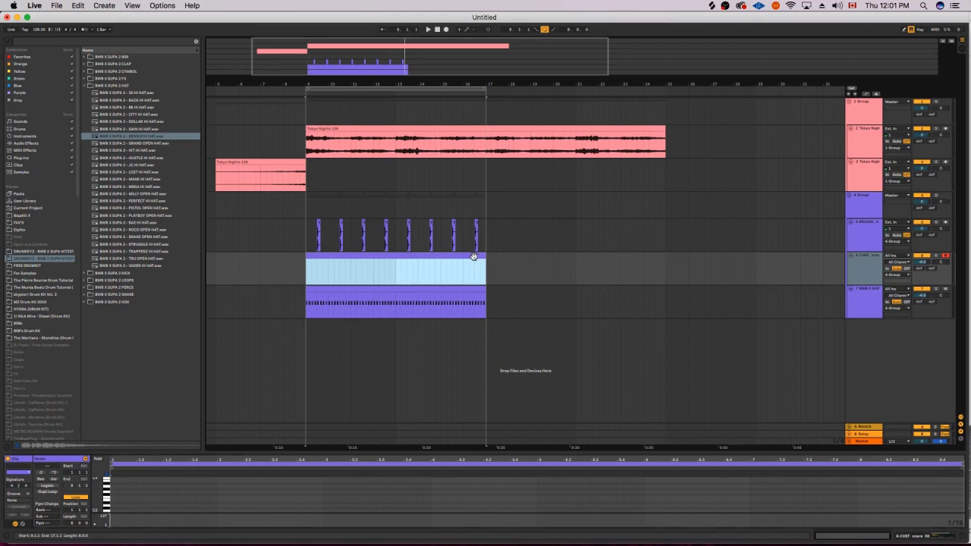
pyautogui.click(487, 456)
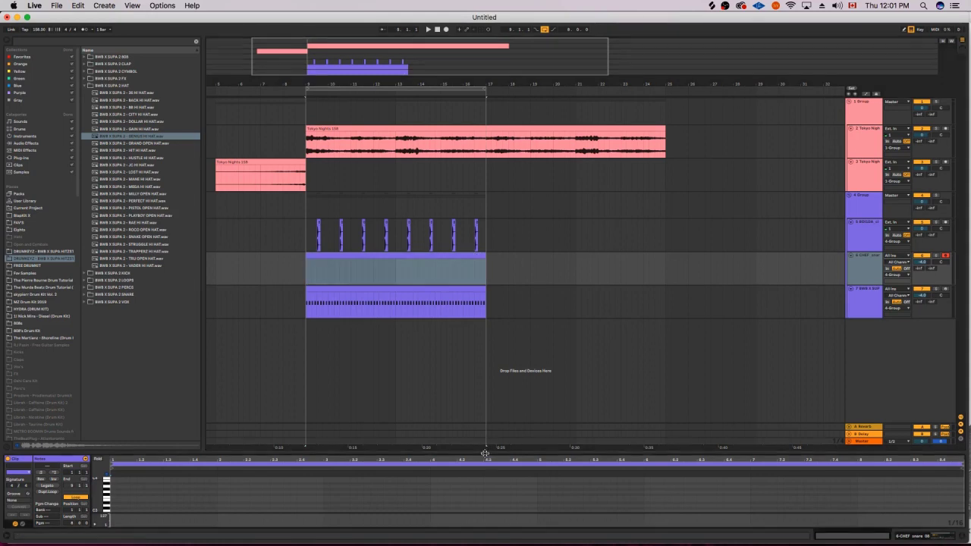
pyautogui.moveTo(485, 453); pyautogui.dragTo(488, 180)
pyautogui.press('space')
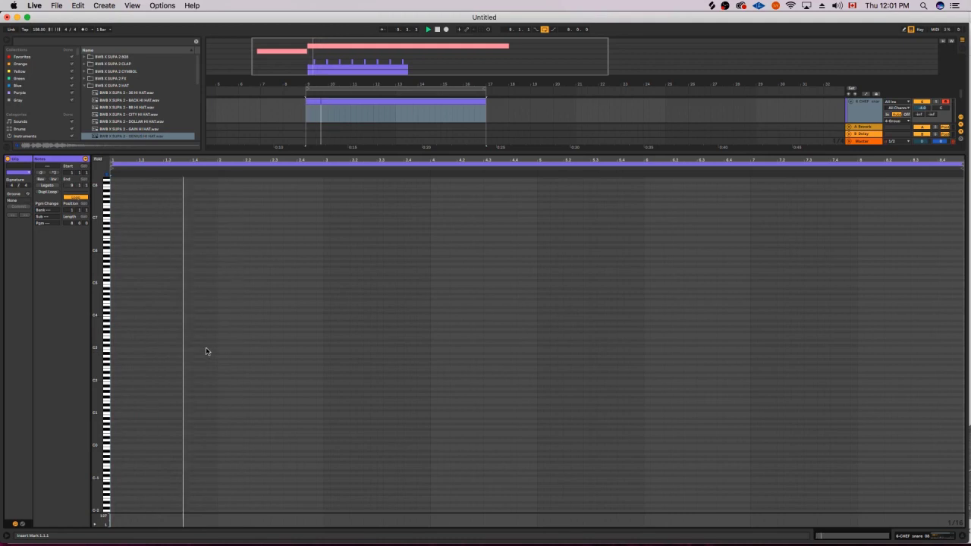
# Add a C#3 snare note at 2.1.3 in the clip and select it for velocity editing.
pyautogui.doubleClick(226, 345)
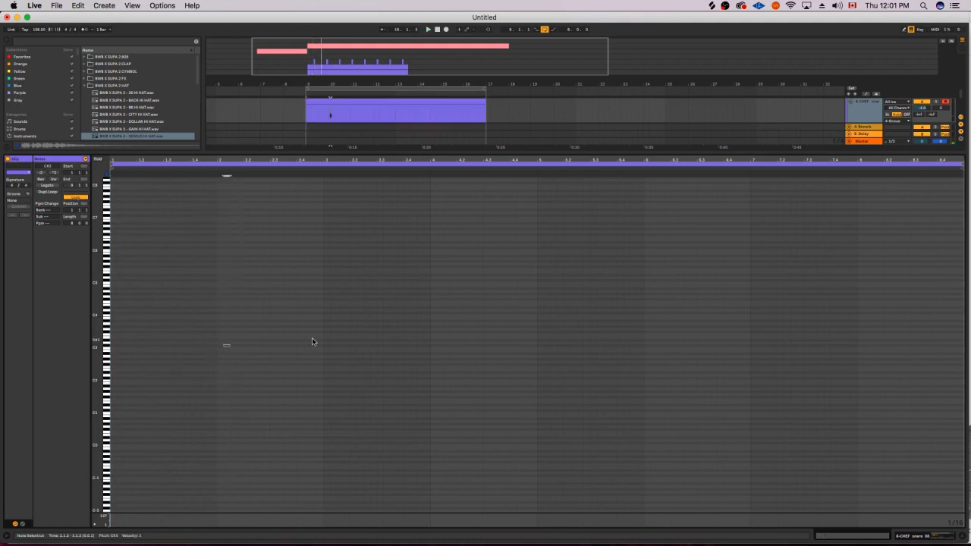
pyautogui.press('Right')
pyautogui.press('Down')
pyautogui.click(114, 524)
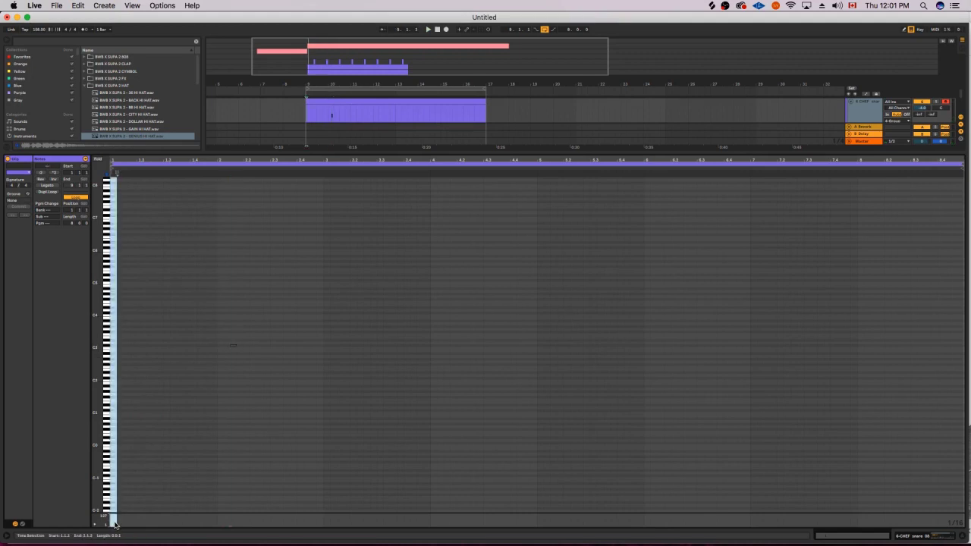
pyautogui.click(231, 525)
pyautogui.click(233, 522)
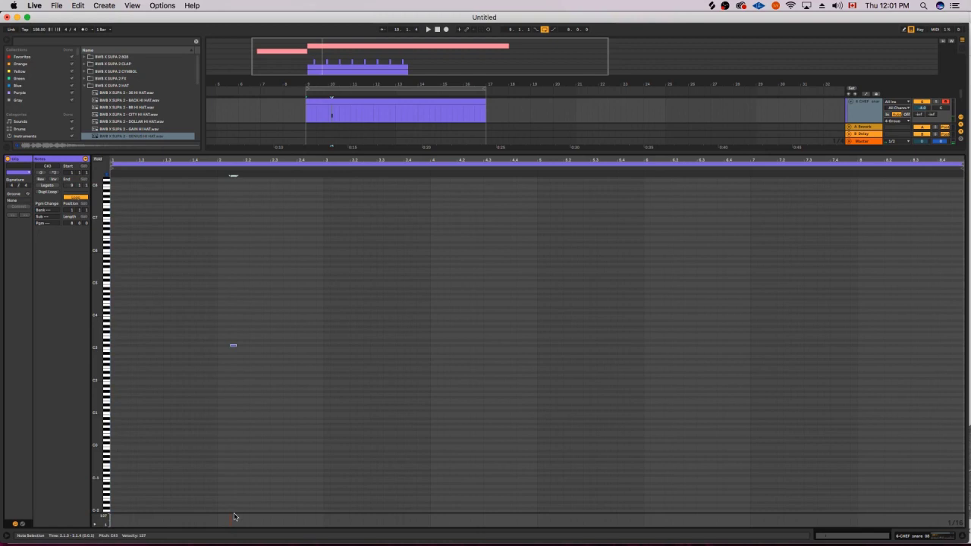
# Select the snare note and transpose it to D3 while testing higher pitches during playback.
pyautogui.moveTo(230, 322); pyautogui.dragTo(258, 364)
pyautogui.moveTo(201, 280); pyautogui.dragTo(273, 393)
pyautogui.moveTo(237, 300); pyautogui.dragTo(210, 393)
pyautogui.moveTo(245, 326); pyautogui.dragTo(210, 393)
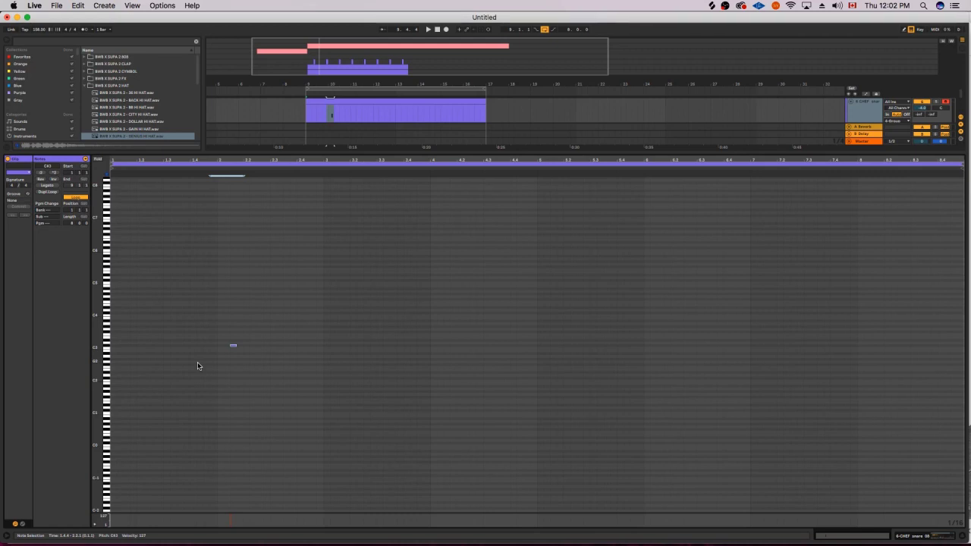
pyautogui.press('space')
pyautogui.press('Up')
pyautogui.press('Up')
pyautogui.press('Up')
pyautogui.press('Up')
pyautogui.press('Up')
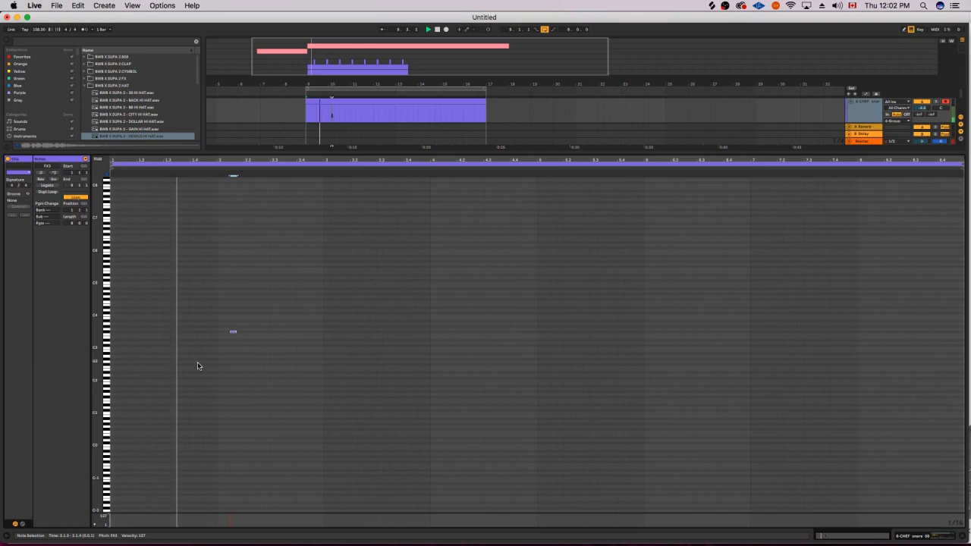
pyautogui.press('Down')
pyautogui.press('Down')
pyautogui.press('Down')
pyautogui.press('Down')
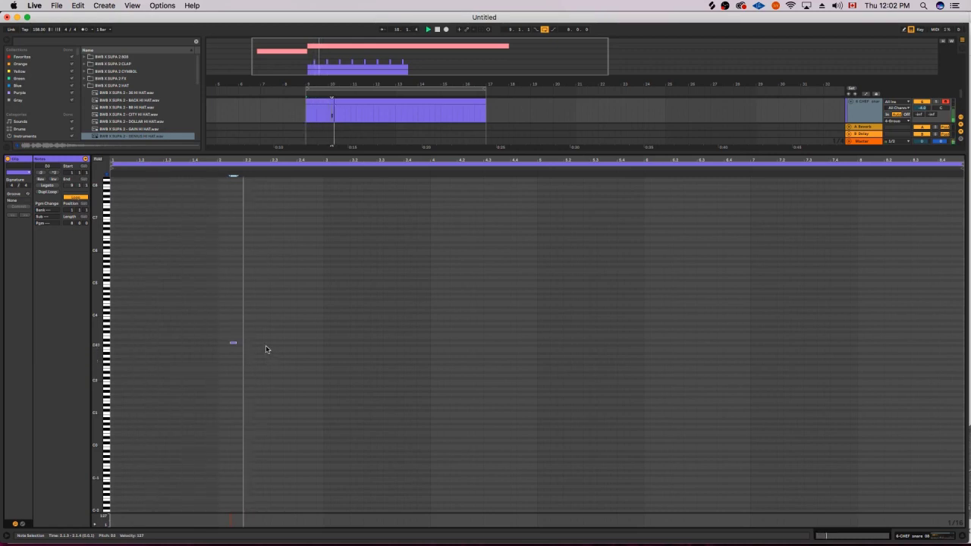
# Copy the D3 snare note to 3.4.3 and 4.1.3, then play the pattern to check it.
pyautogui.doubleClick(414, 343)
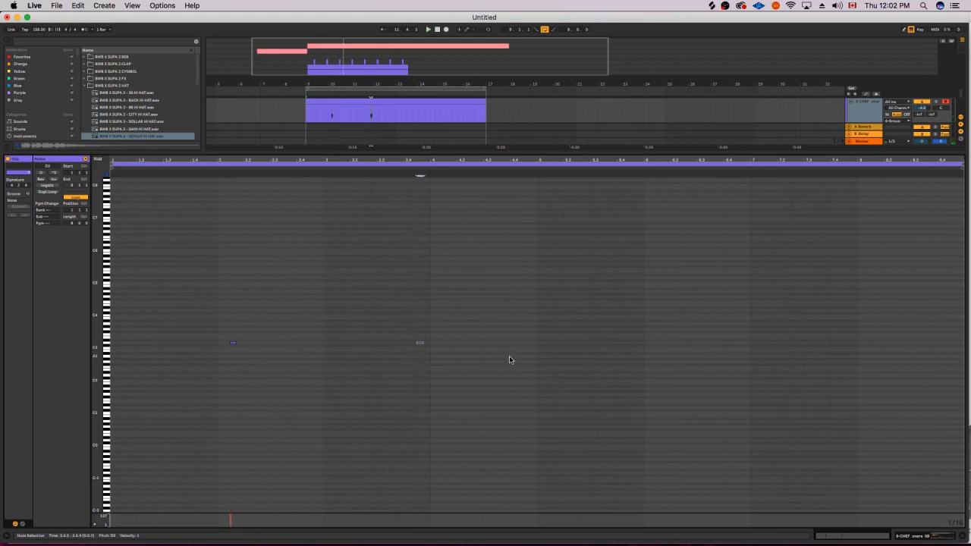
pyautogui.press('BackSpace')
pyautogui.click(235, 343)
pyautogui.click(411, 341)
pyautogui.press('super+v')
pyautogui.click(438, 349)
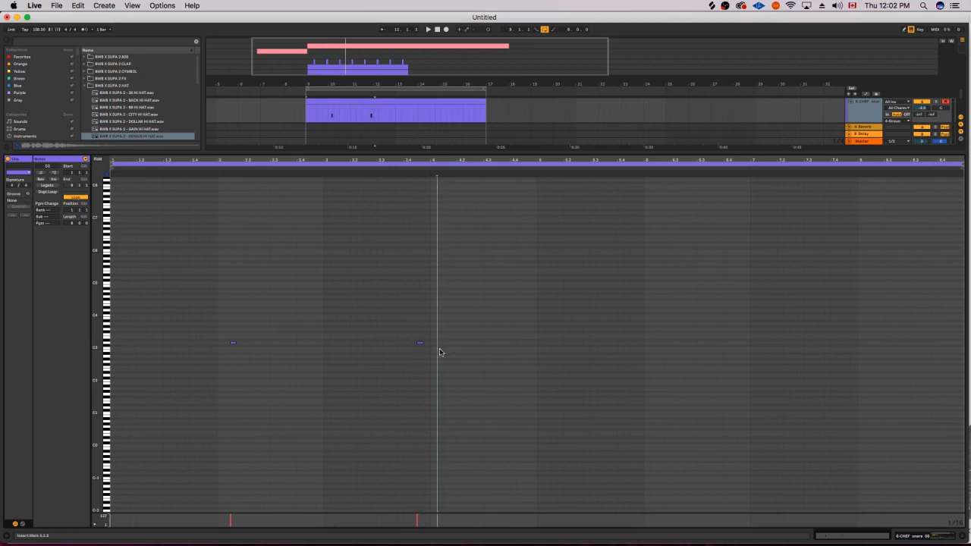
pyautogui.click(442, 351)
pyautogui.press('super+v')
pyautogui.press('space')
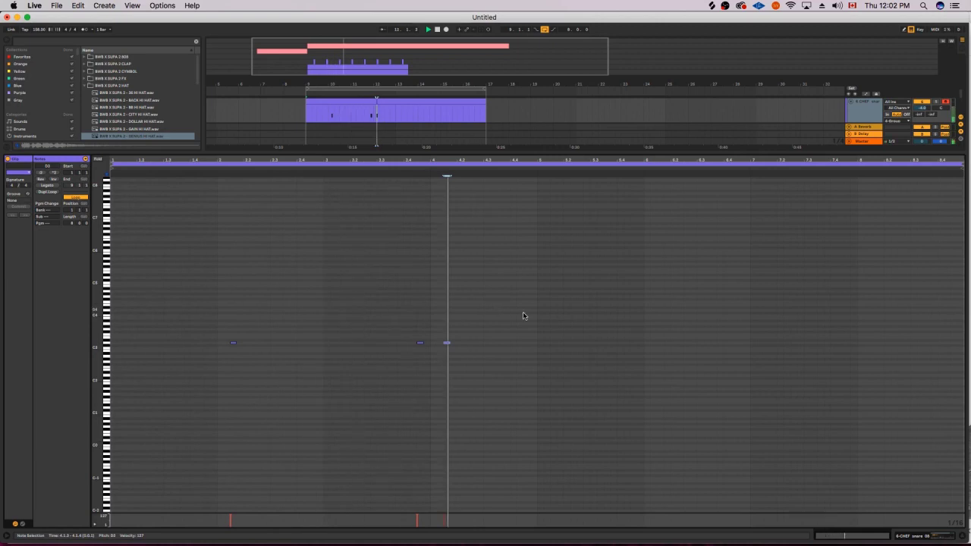
pyautogui.press('space')
# Duplicate the four-bar snare pattern into bars 5–8 of the clip, then hide the note editor and select the snare track.
pyautogui.moveTo(536, 343); pyautogui.dragTo(112, 357)
pyautogui.press('super+d')
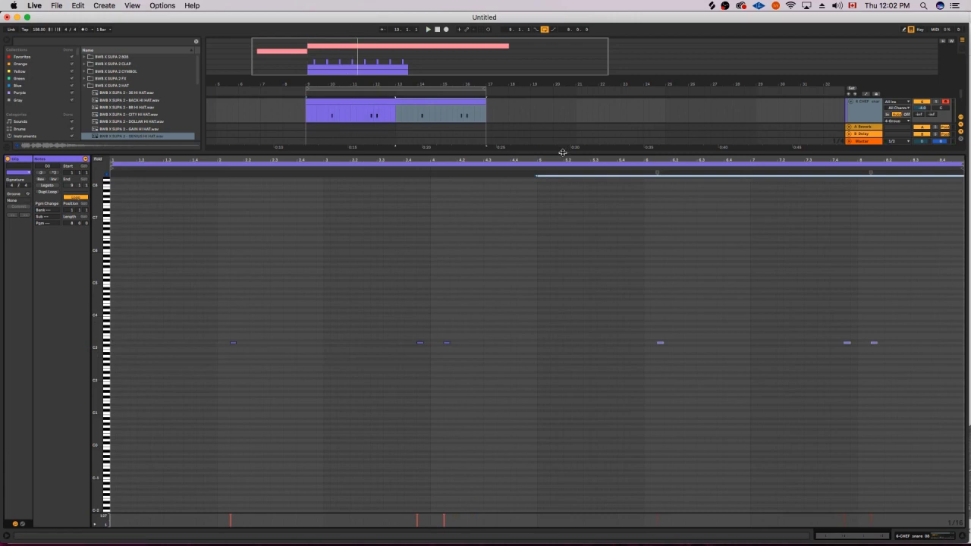
pyautogui.press('super+alt+l')
pyautogui.click(870, 278)
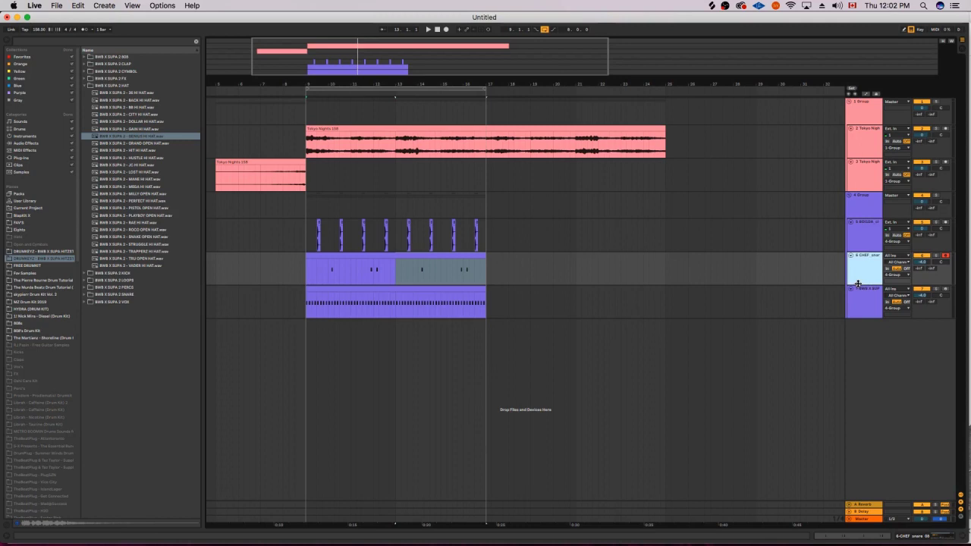
# Freeze the CHEF snare track and flatten it to audio, then open the resulting clip.
pyautogui.press('space')
pyautogui.rightClick(866, 268)
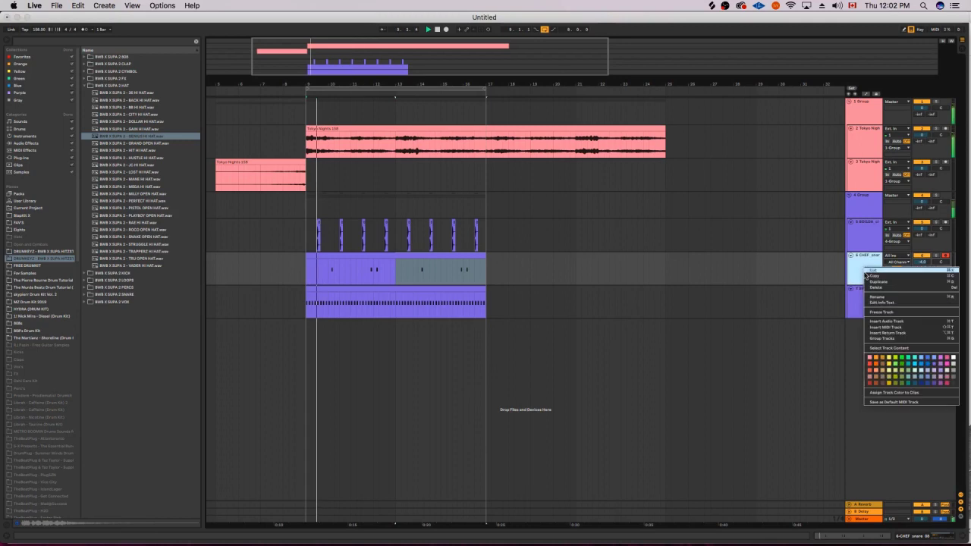
pyautogui.click(869, 311)
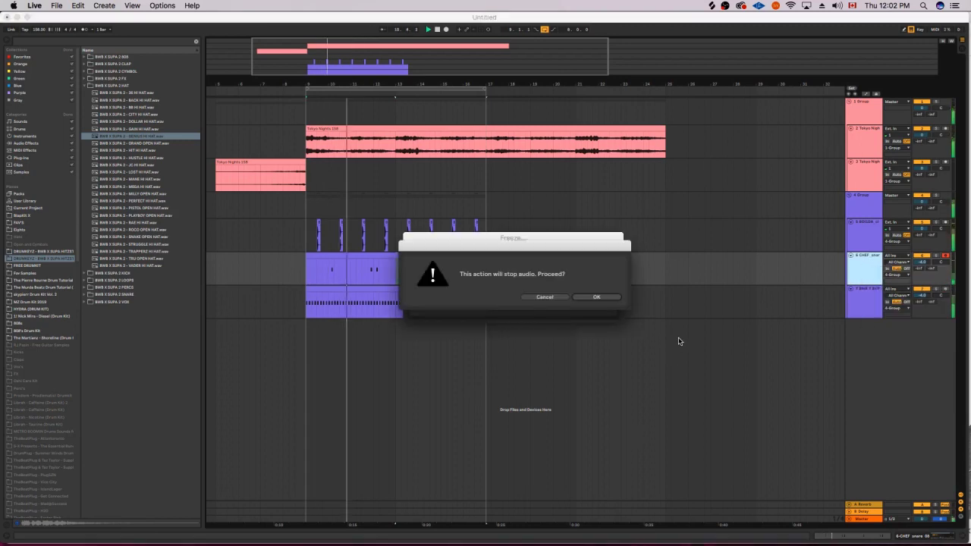
pyautogui.press('Return')
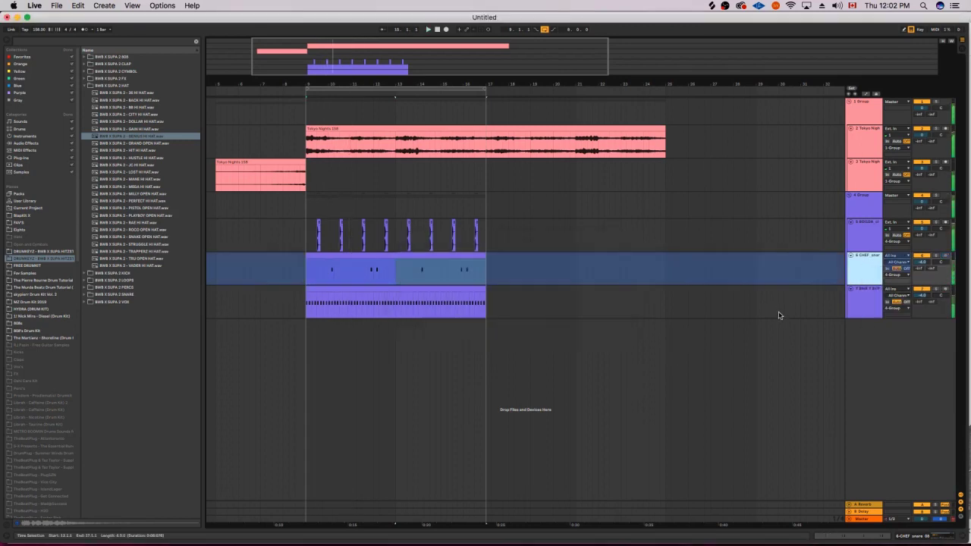
pyautogui.rightClick(850, 270)
pyautogui.click(863, 324)
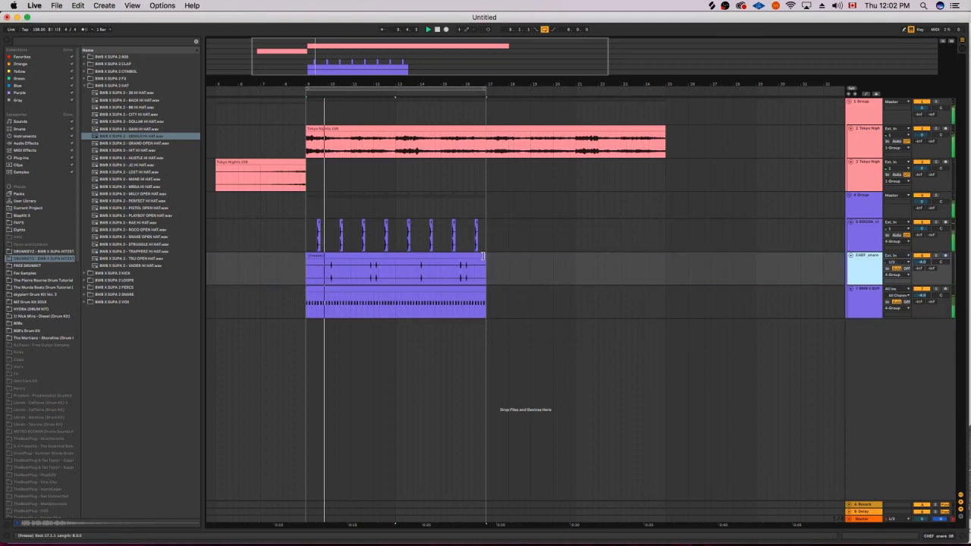
pyautogui.doubleClick(471, 258)
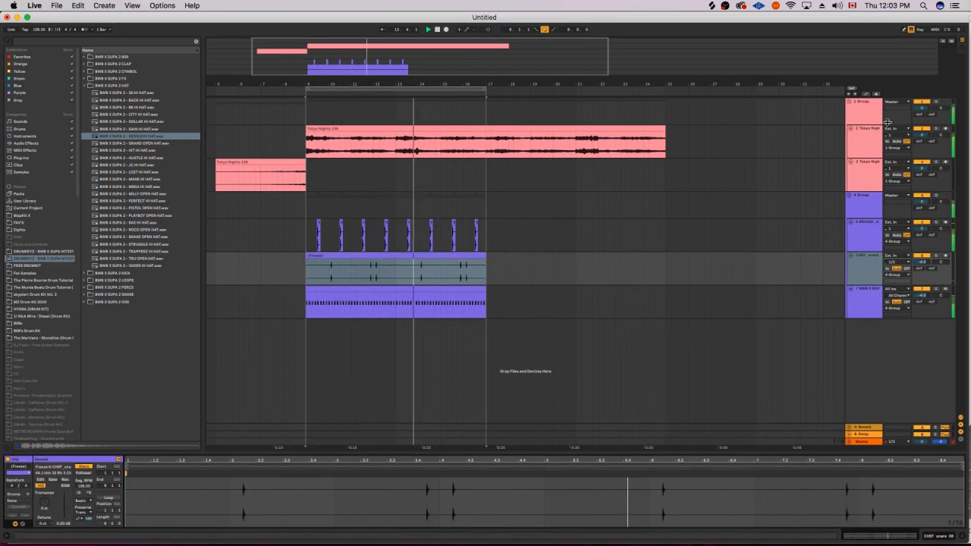
# Stop playback and lower the volume of the Tokyo Nights group and the drum group.
pyautogui.click(864, 110)
pyautogui.press('space')
pyautogui.click(865, 211)
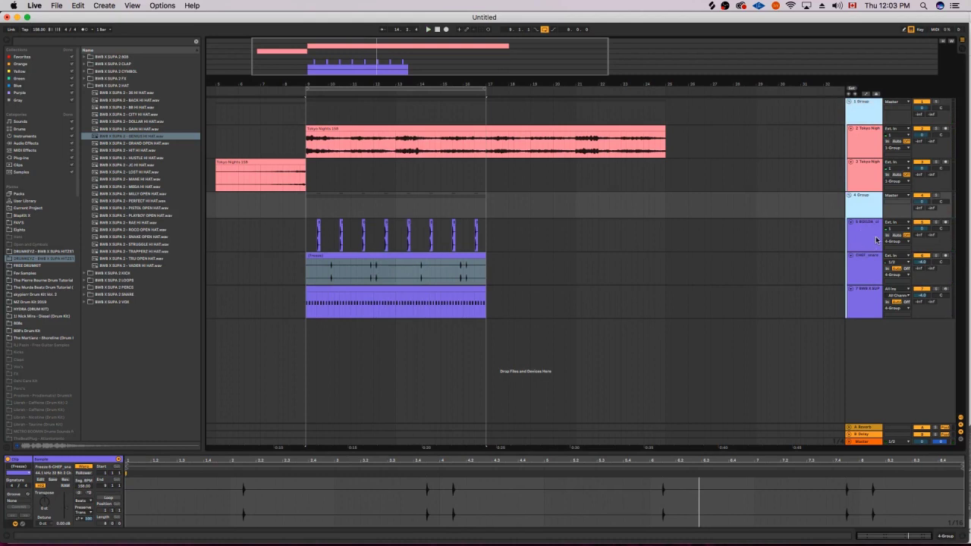
pyautogui.click(928, 205)
pyautogui.click(857, 120)
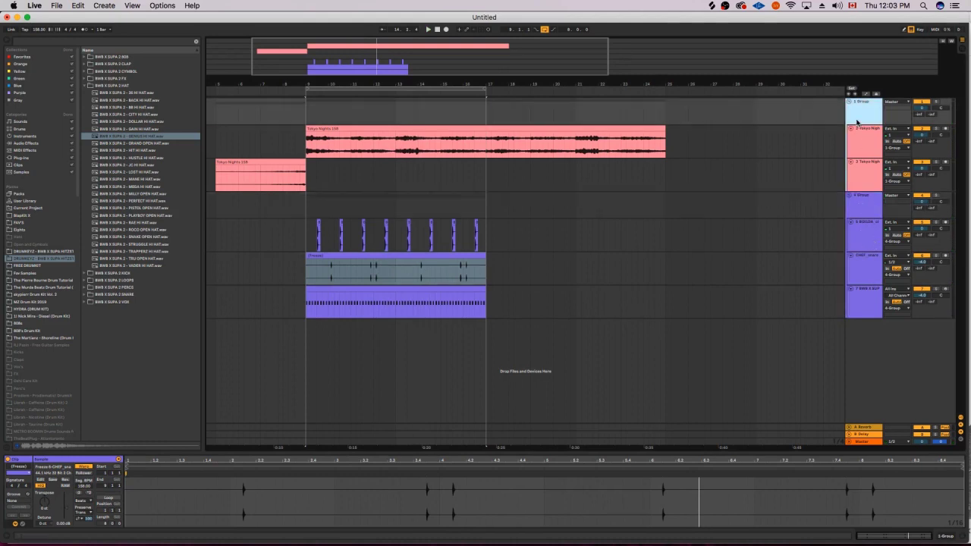
pyautogui.click(881, 202)
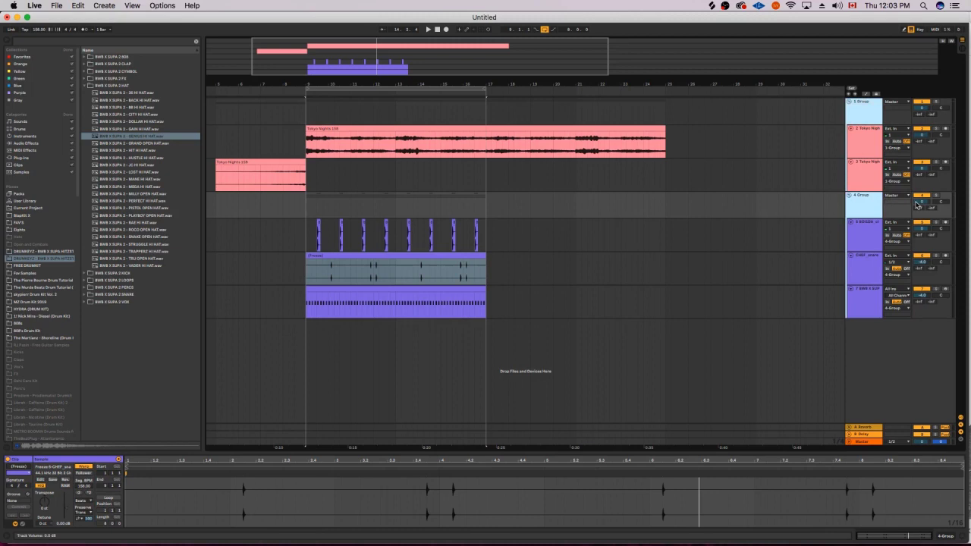
pyautogui.click(917, 205)
pyautogui.click(867, 120)
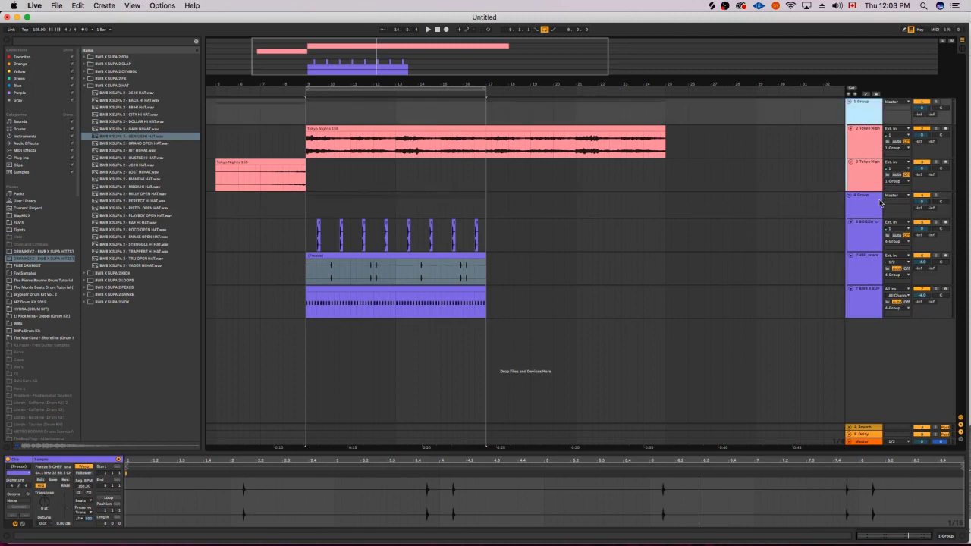
pyautogui.click(881, 203)
pyautogui.click(924, 206)
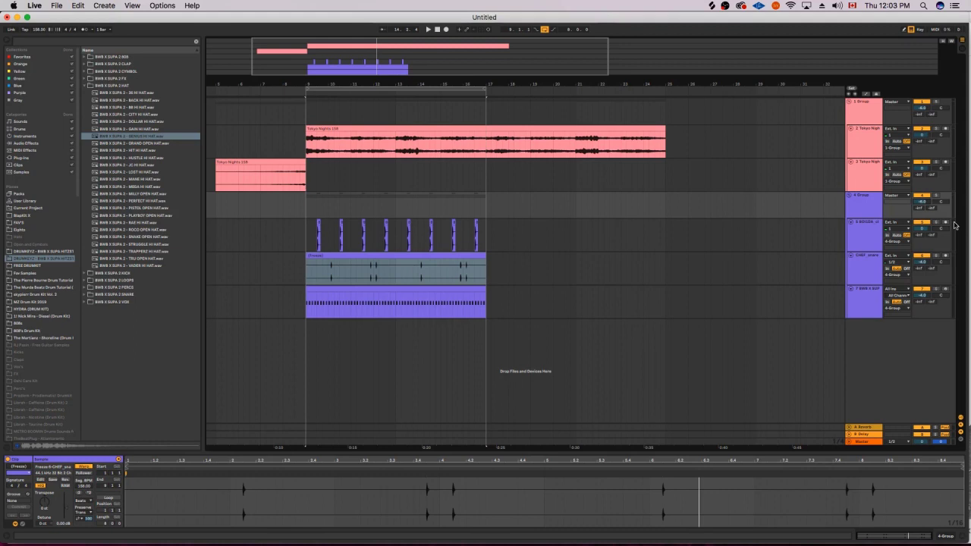
# Add a MIDI track below the hi-hats and load CHEF_kick_24.wav onto it from a kick search in Splice.
pyautogui.click(874, 203)
pyautogui.press('super+t')
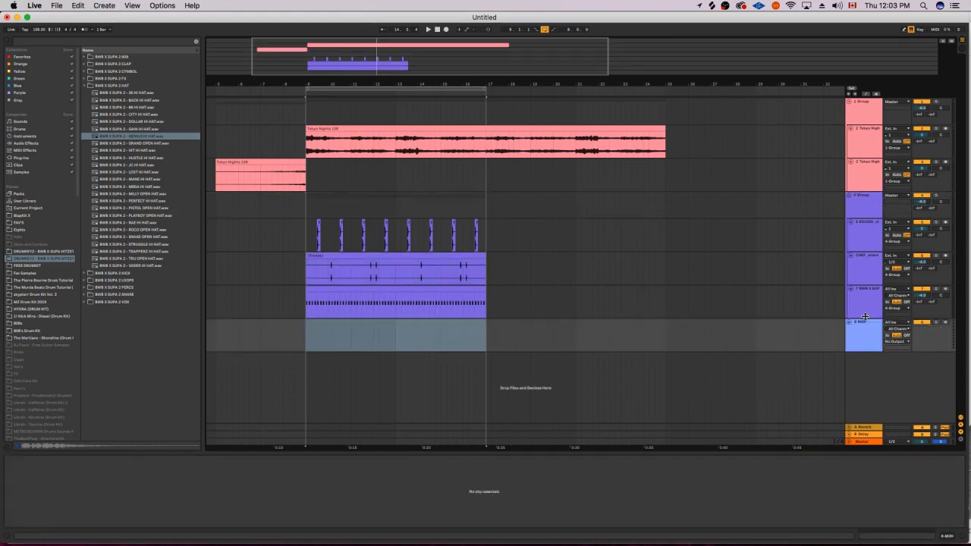
pyautogui.click(712, 6)
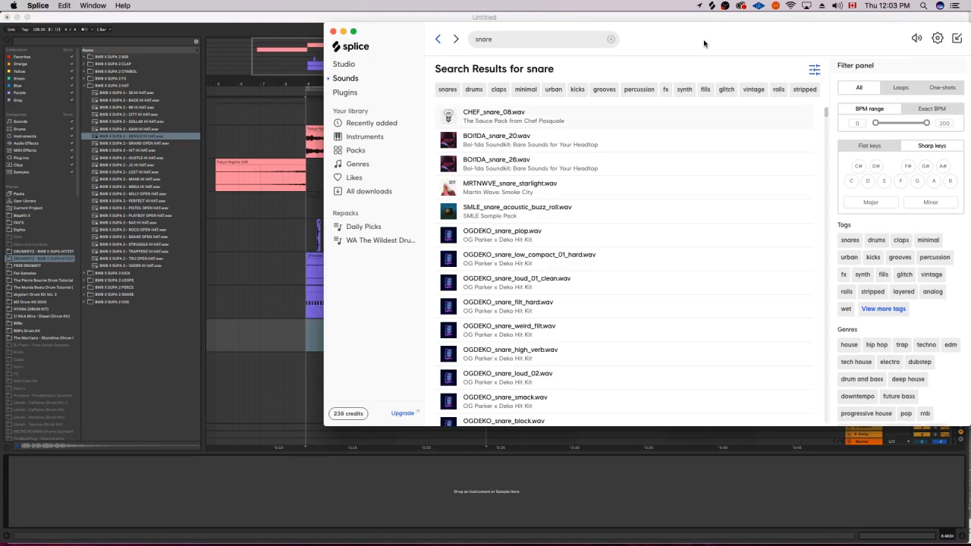
pyautogui.write('kick')
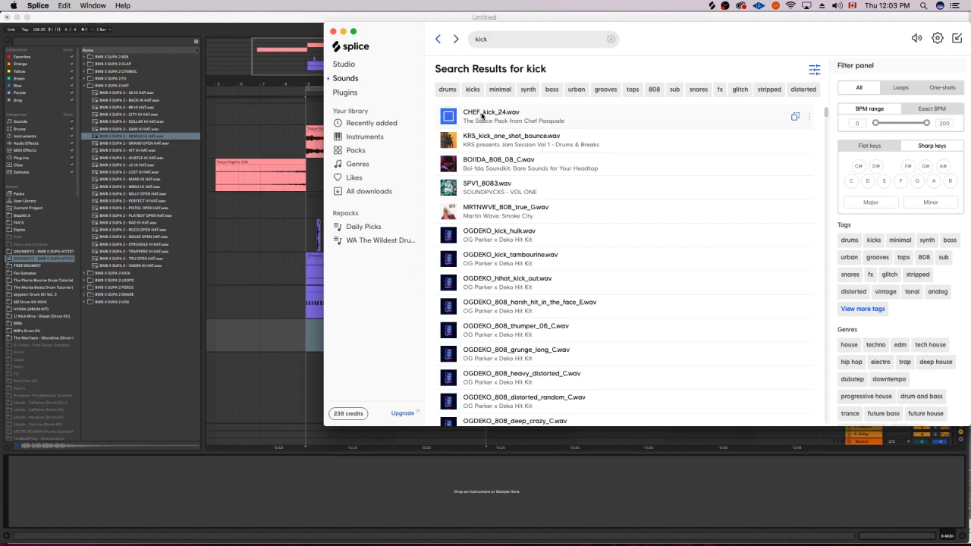
pyautogui.moveTo(482, 115); pyautogui.dragTo(459, 475)
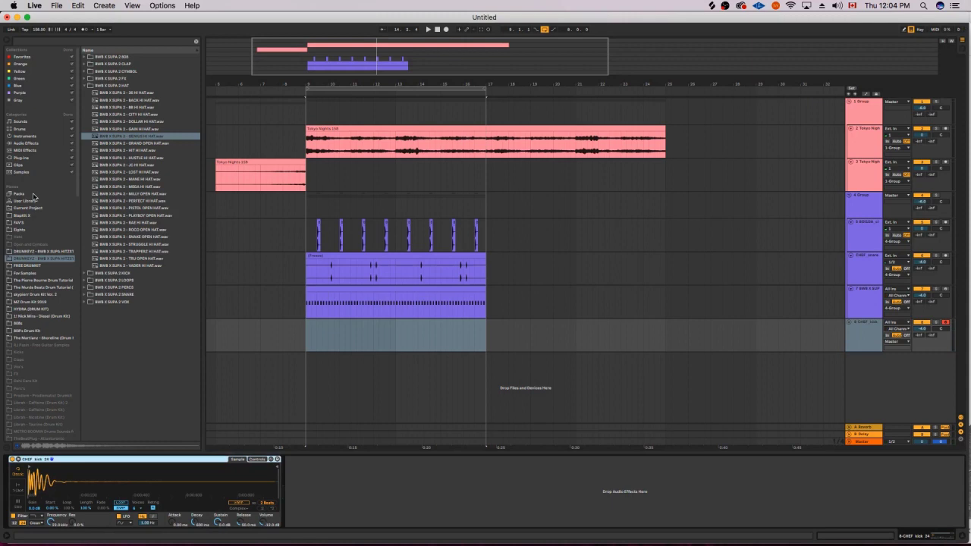
# Add a Glue Compressor to the kick track with soft clipping enabled and audition the kick.
pyautogui.click(35, 158)
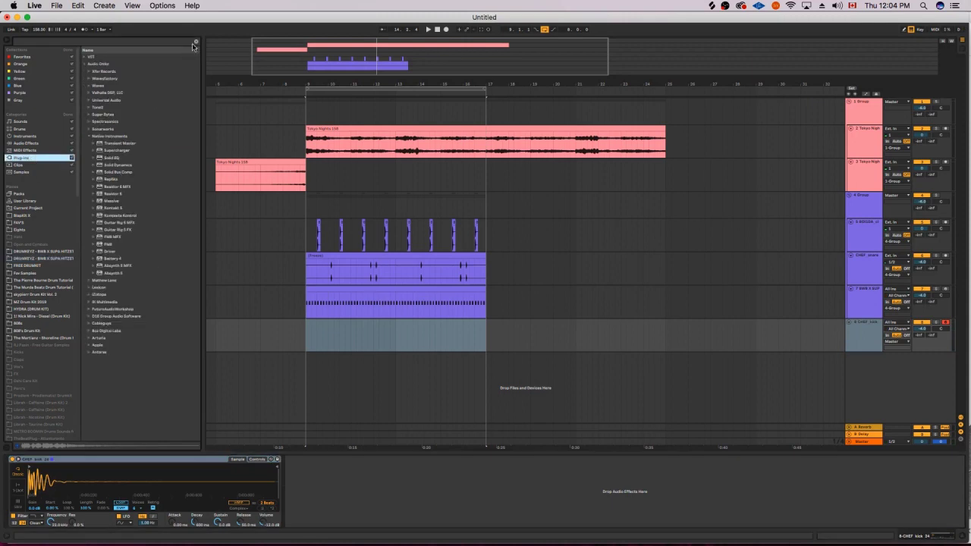
pyautogui.click(44, 142)
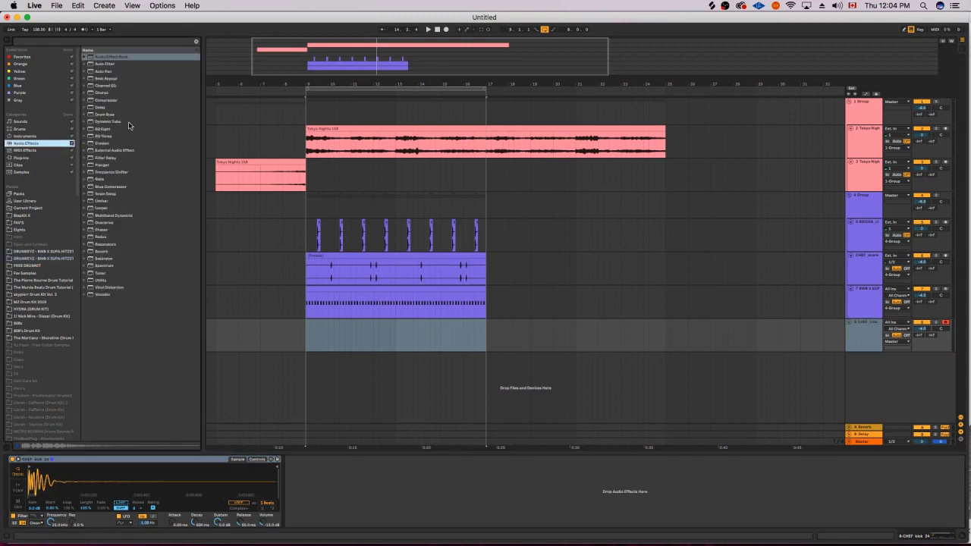
pyautogui.doubleClick(122, 187)
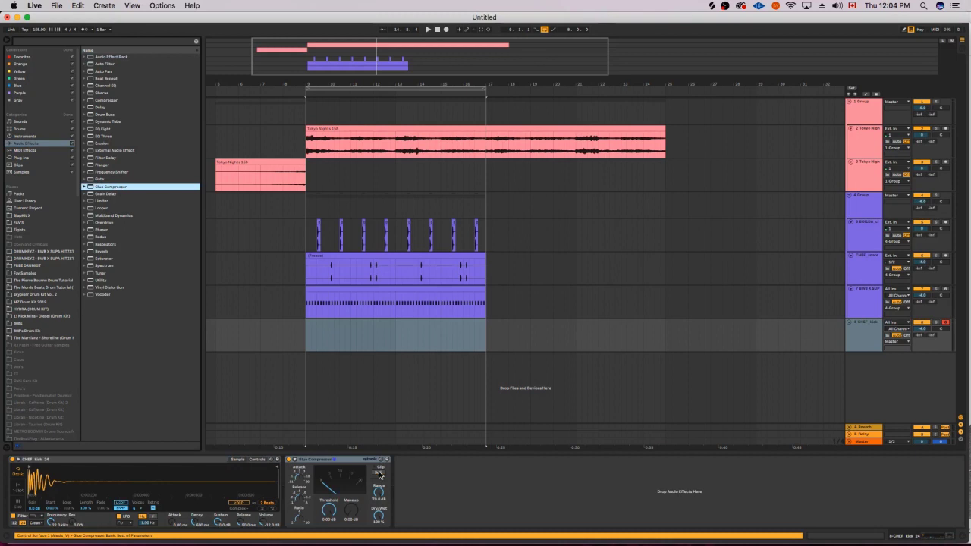
pyautogui.click(380, 474)
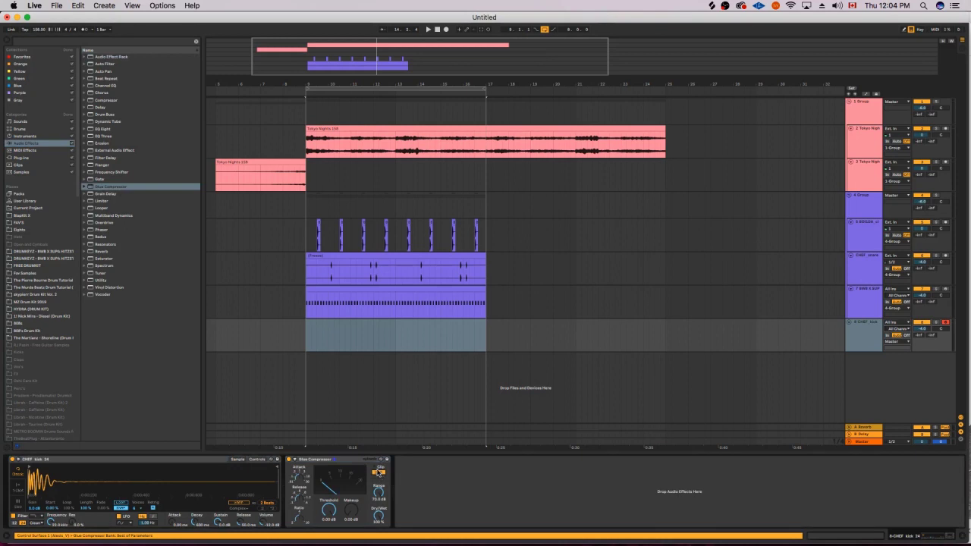
pyautogui.press('a')
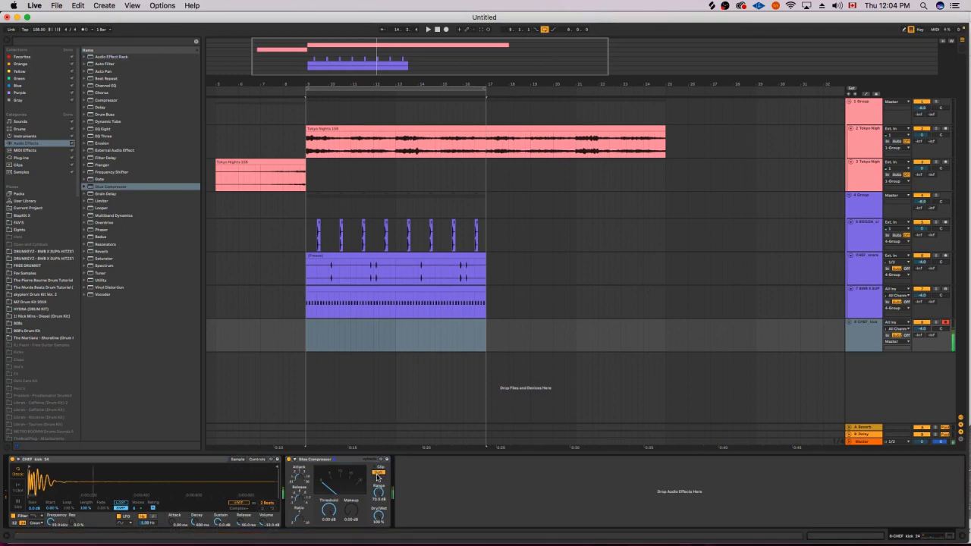
pyautogui.press('a')
pyautogui.press('a')
# Compare the kick with raised and default Glue Compressor makeup gain, then delete the compressor.
pyautogui.moveTo(352, 513); pyautogui.dragTo(351, 485)
pyautogui.press('a')
pyautogui.press('a')
pyautogui.press('a')
pyautogui.press('a')
pyautogui.press('a')
pyautogui.press('a')
pyautogui.press('a')
pyautogui.press('a')
pyautogui.press('a')
pyautogui.press('a')
pyautogui.doubleClick(354, 514)
pyautogui.press('a')
pyautogui.click(333, 464)
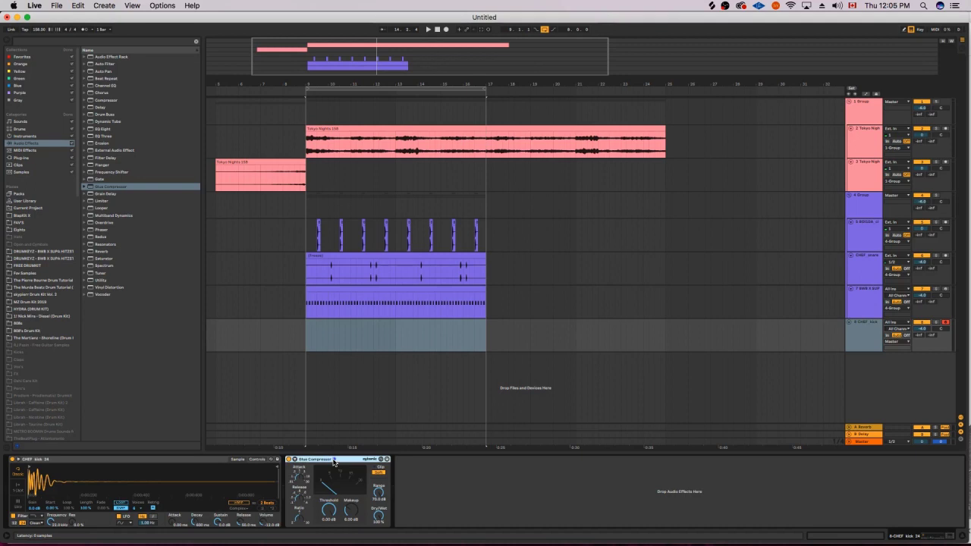
pyautogui.press('Delete')
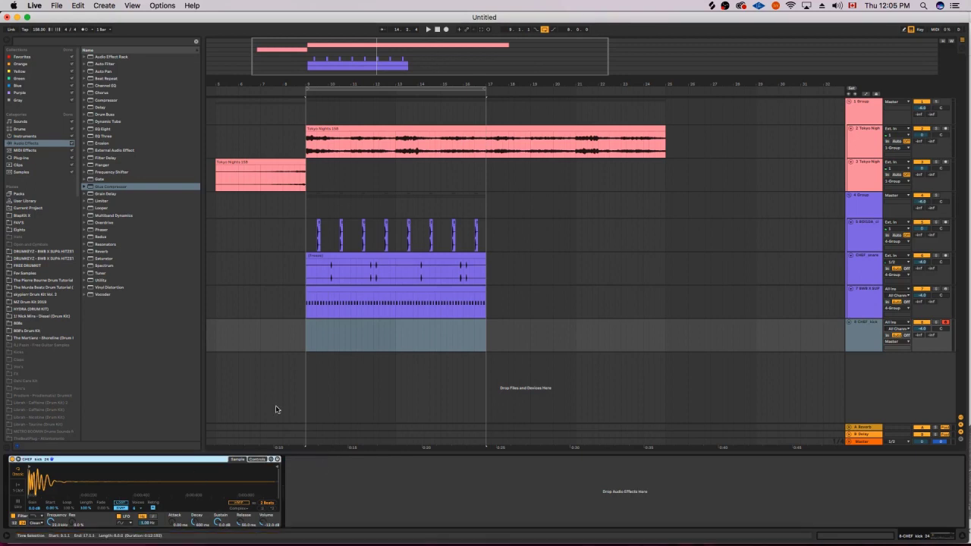
# Start loop playback and delete the CHEF kick track.
pyautogui.click(308, 349)
pyautogui.press('space')
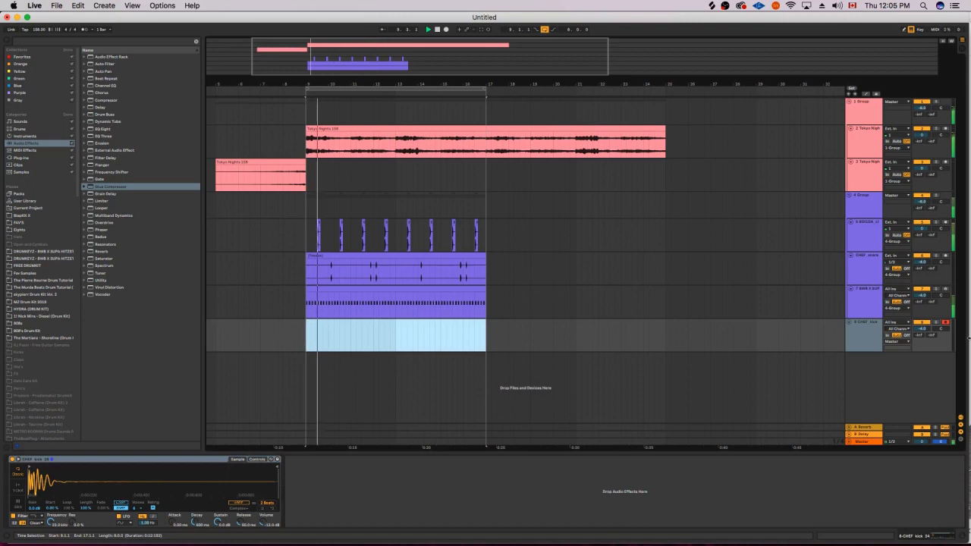
pyautogui.click(870, 349)
pyautogui.press('BackSpace')
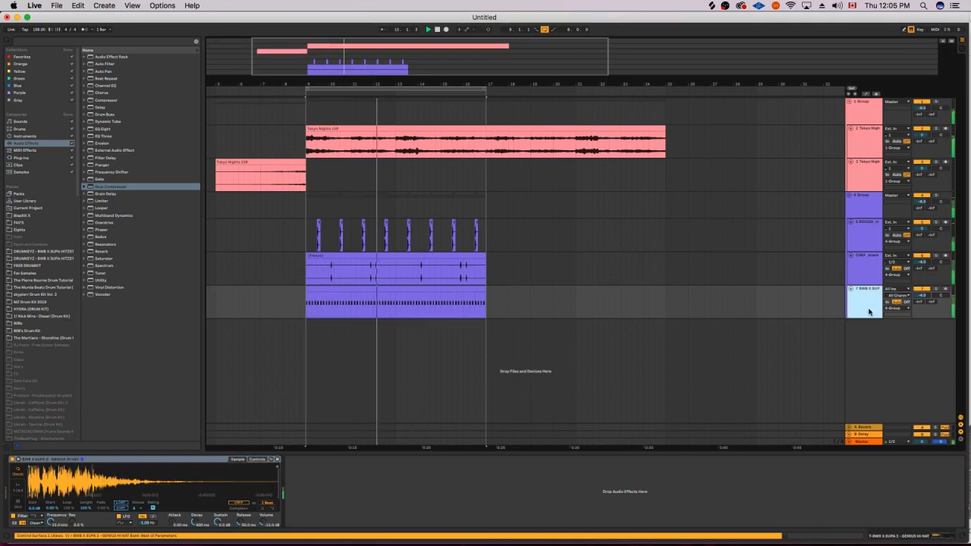
# Add a track to the drum group, audition percussion samples, and place Perc [Camera].wav on it at bar 13.
pyautogui.press('super+shift+t')
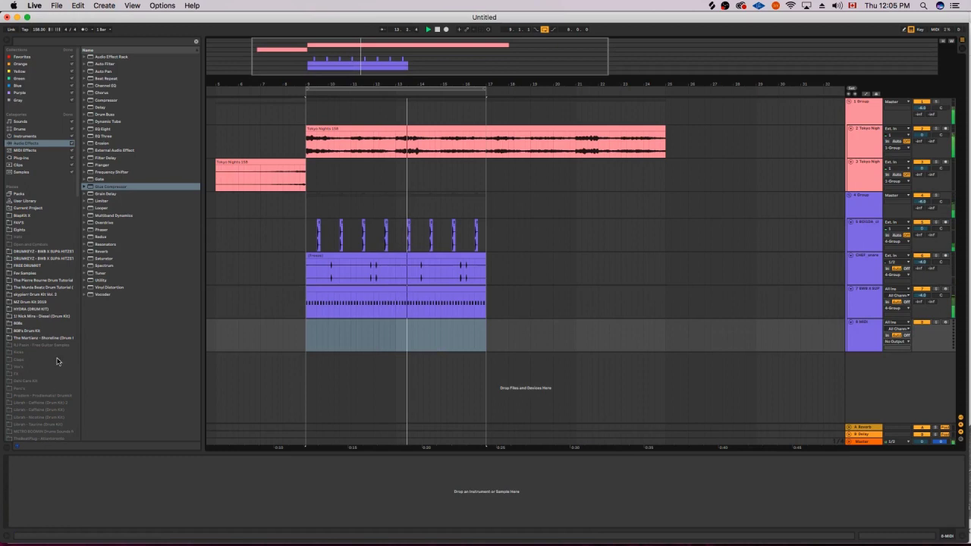
pyautogui.click(46, 302)
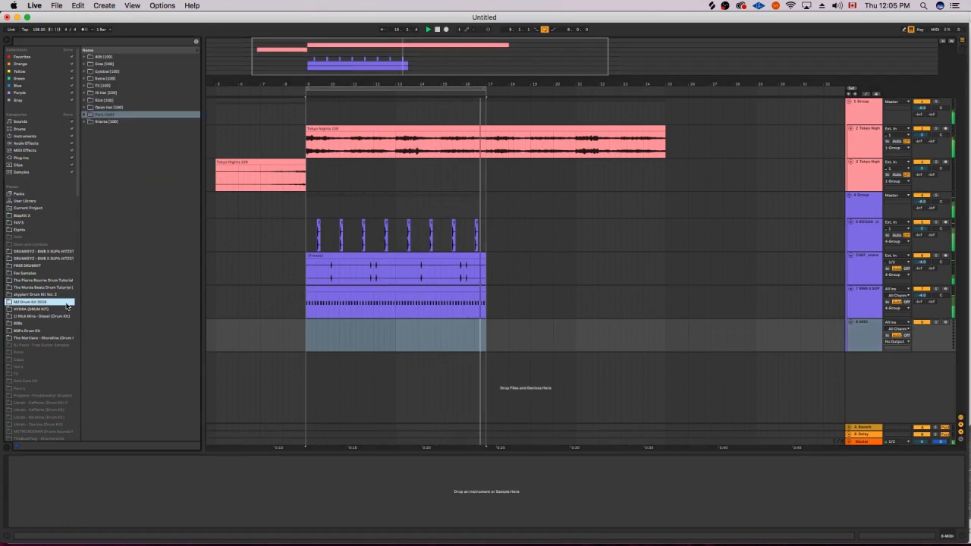
pyautogui.click(85, 115)
pyautogui.click(121, 179)
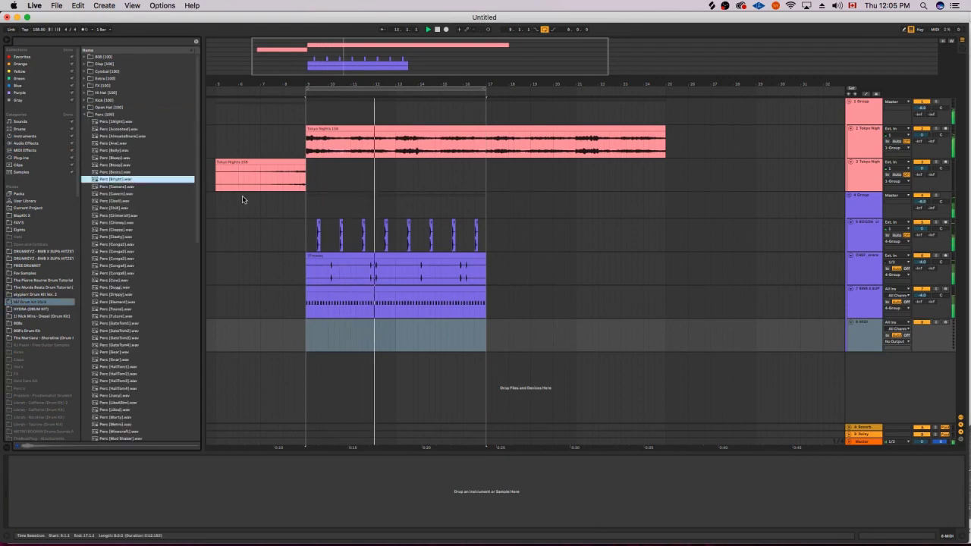
pyautogui.press('Down')
pyautogui.press('Up')
pyautogui.press('Down')
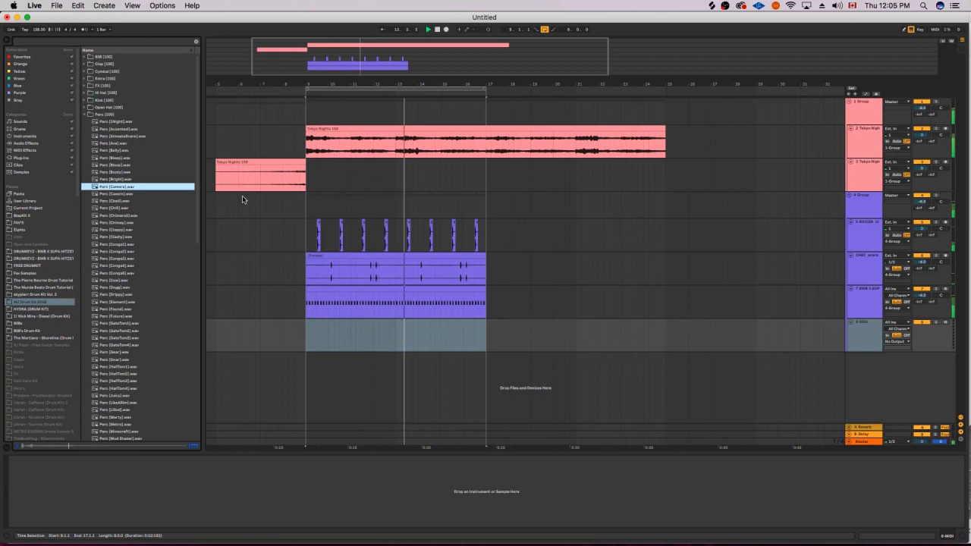
pyautogui.moveTo(117, 186); pyautogui.dragTo(400, 339)
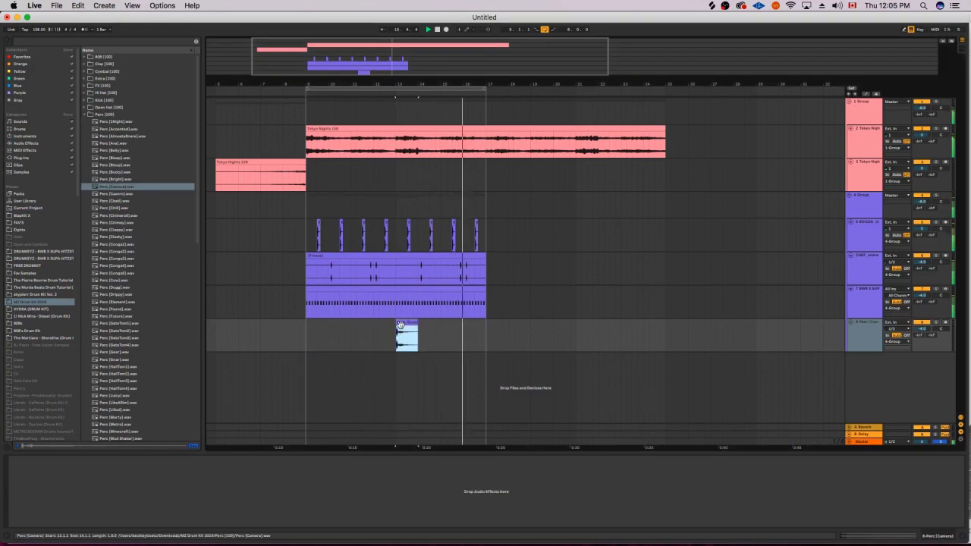
pyautogui.click(400, 325)
# Audition Perc [Bright].wav and place it on the percussion track at 9.4.1.
pyautogui.click(126, 186)
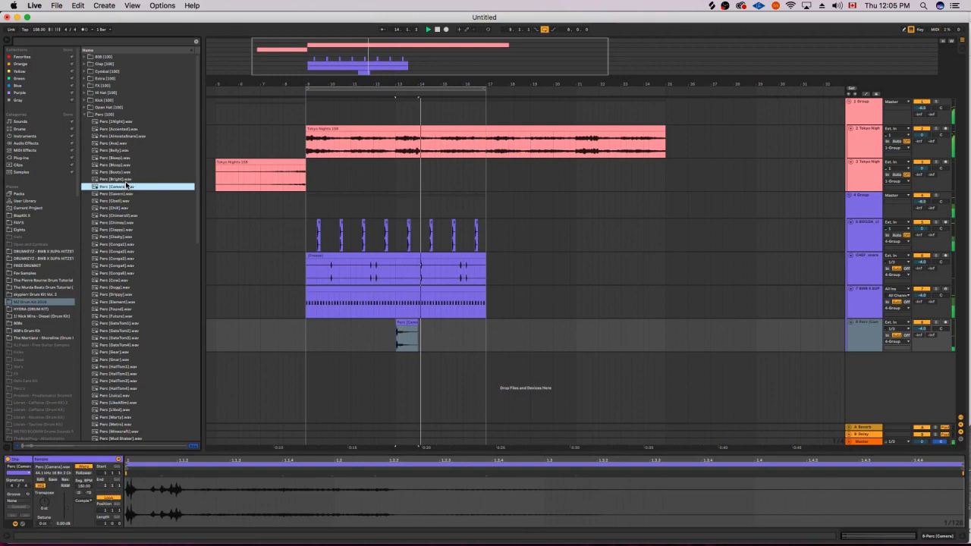
pyautogui.click(128, 180)
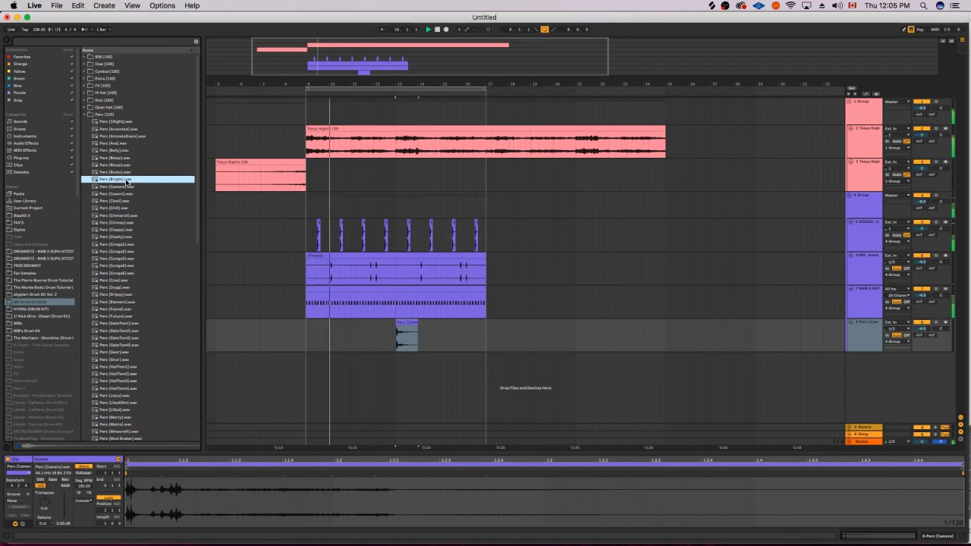
pyautogui.moveTo(112, 183); pyautogui.dragTo(324, 345)
# Insert an audio track below the percussion track and move the Perc [Bright] clip onto it at 9.4.1.
pyautogui.click(862, 340)
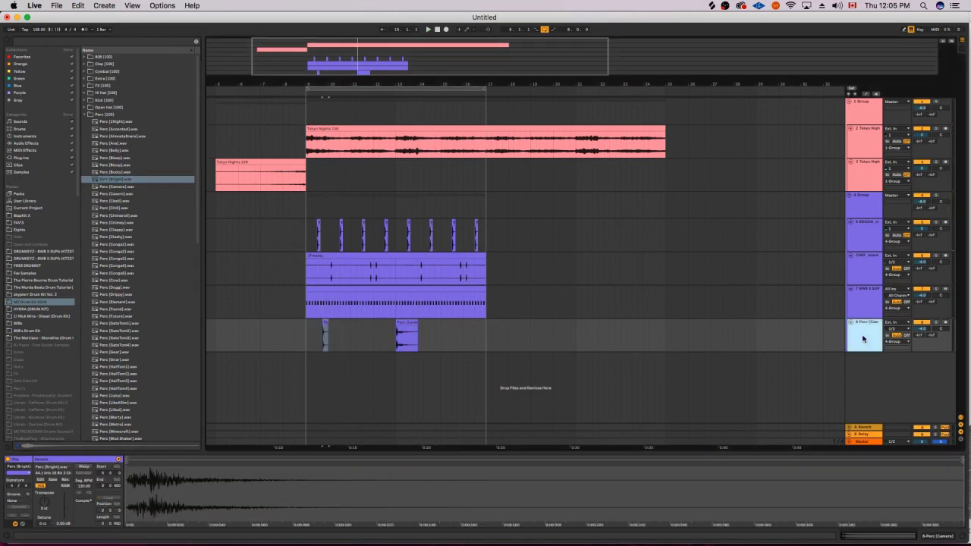
pyautogui.press('super+t')
pyautogui.moveTo(357, 53); pyautogui.dragTo(332, 60)
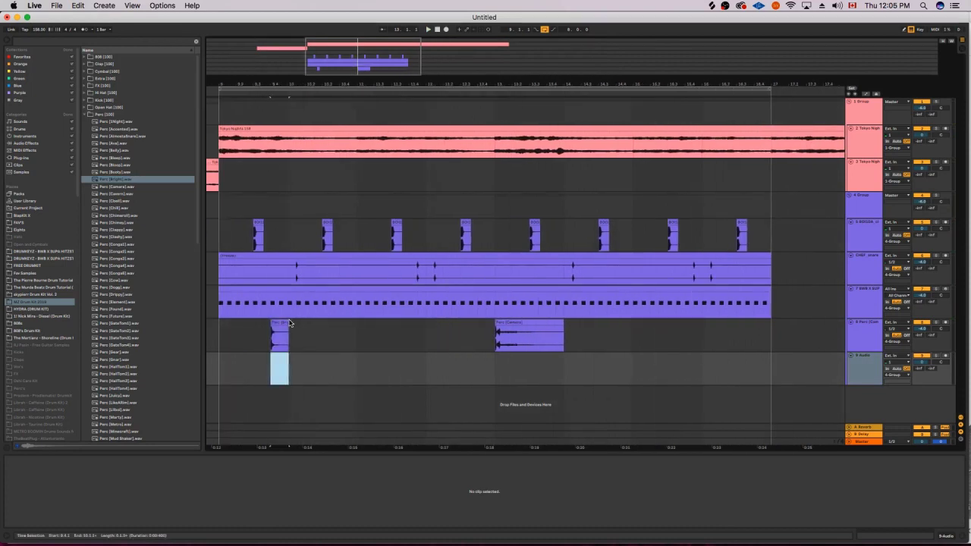
pyautogui.moveTo(290, 323); pyautogui.dragTo(279, 364)
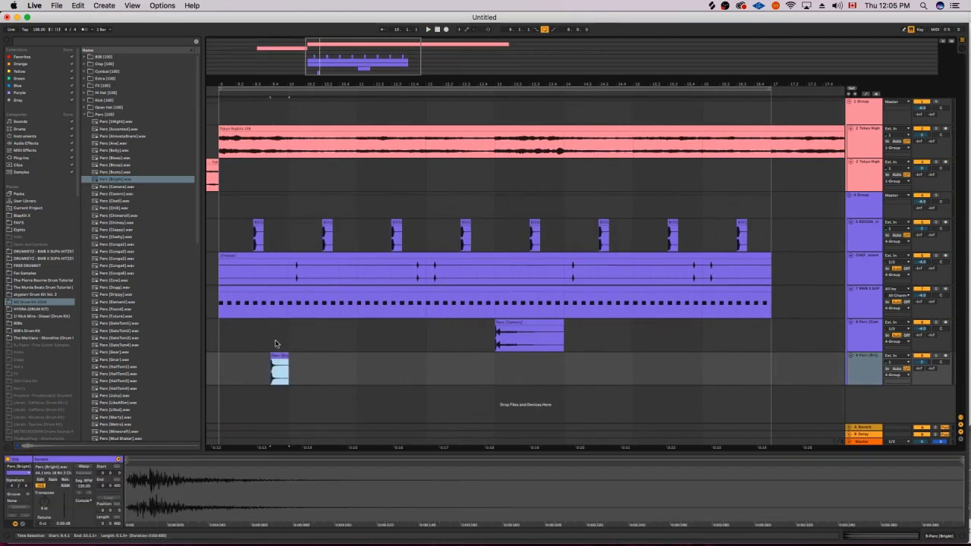
# Play from bar 9 and move the Perc [Bright] clip to beat 2 of bar 9.
pyautogui.click(228, 366)
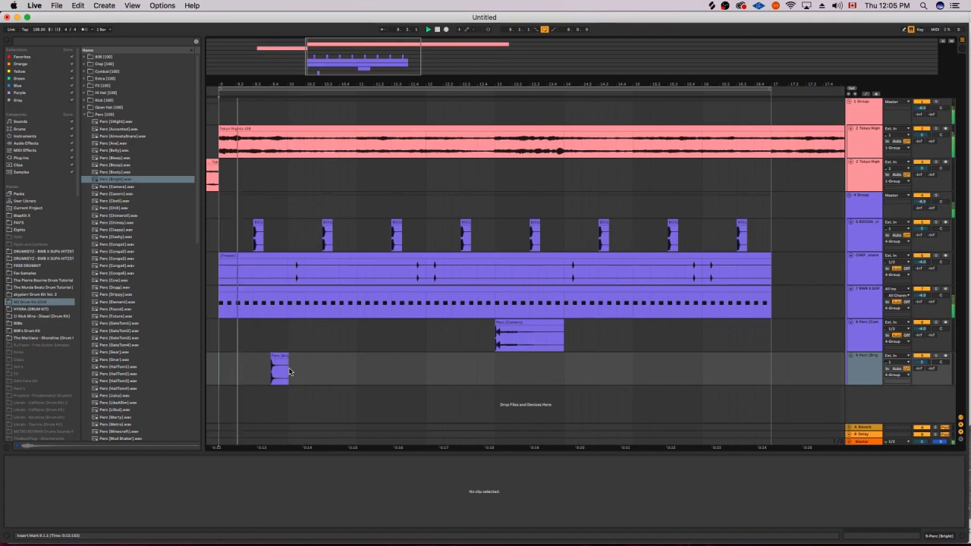
pyautogui.click(244, 366)
pyautogui.press('super+v')
pyautogui.moveTo(250, 362); pyautogui.dragTo(240, 364)
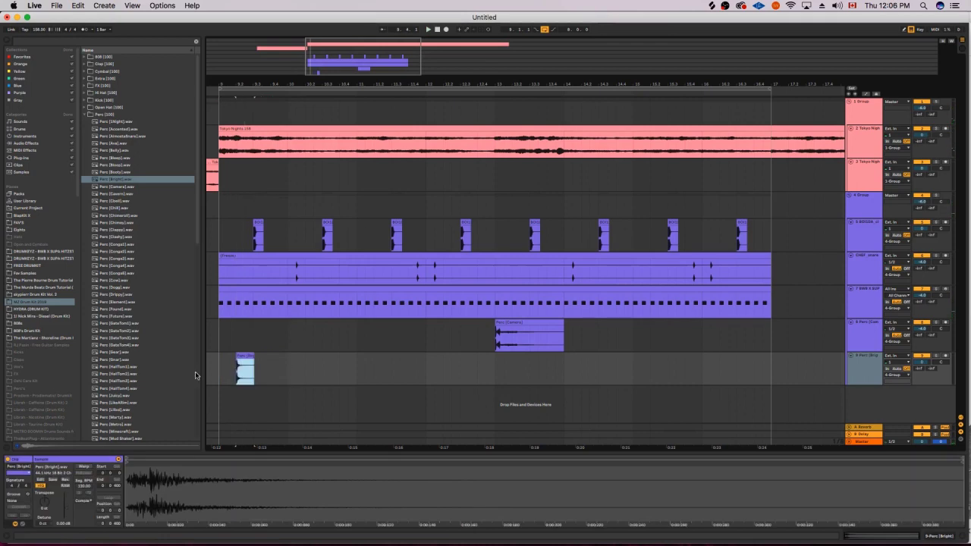
# Duplicate the two-bar section from bar 9 to bar 11 on the Perc [Bright] track three times, filling up to bar 17.
pyautogui.click(221, 377)
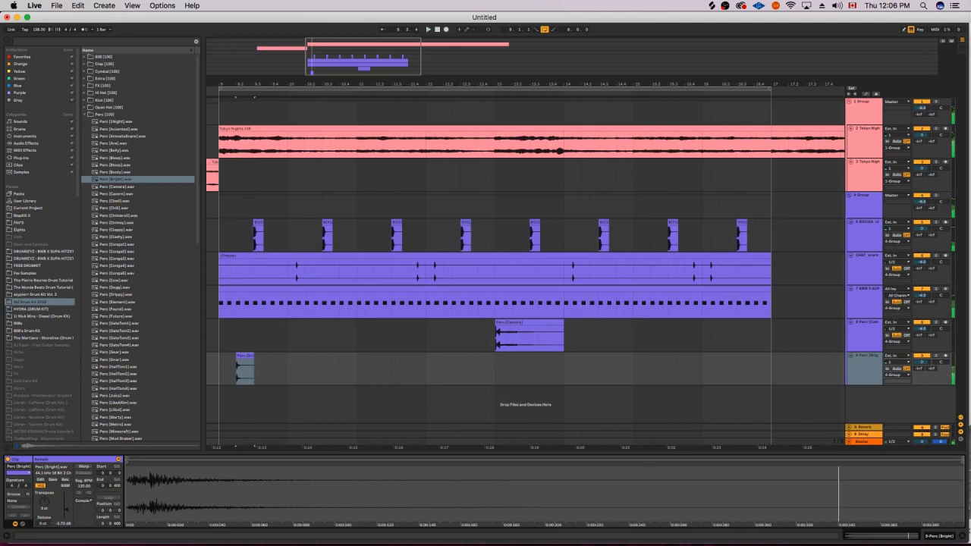
pyautogui.click(220, 365)
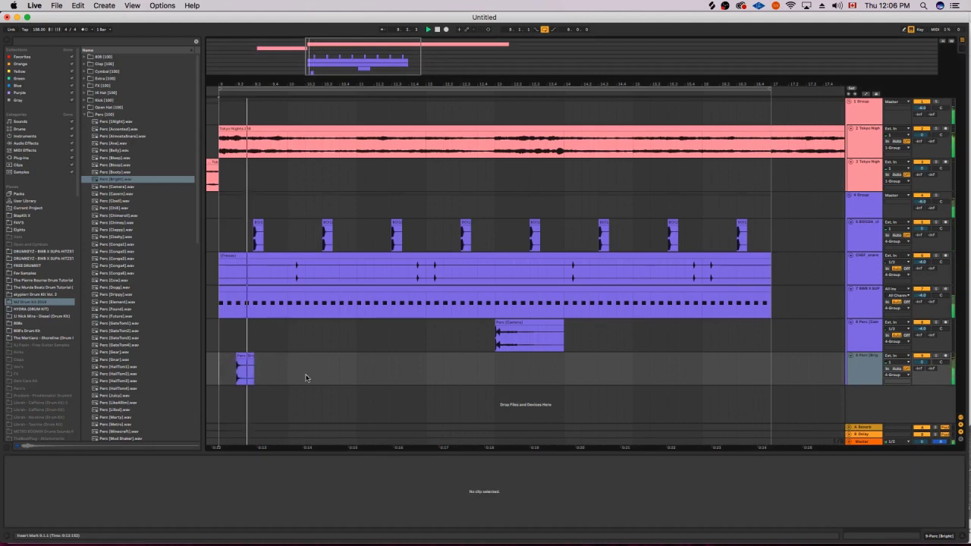
pyautogui.keyDown('shift'); pyautogui.click(369, 373); pyautogui.keyUp('shift')
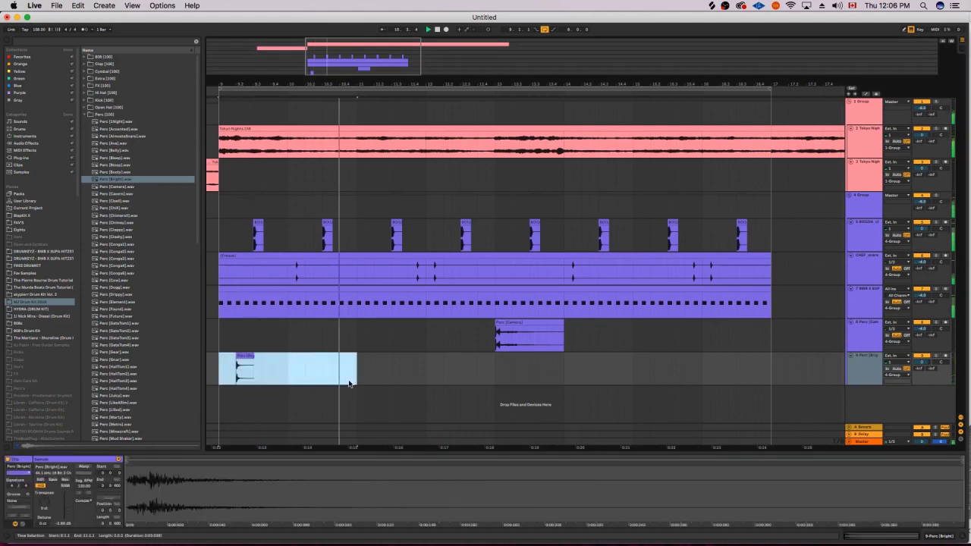
pyautogui.press('super+d')
pyautogui.press('super+d')
pyautogui.press('super+d')
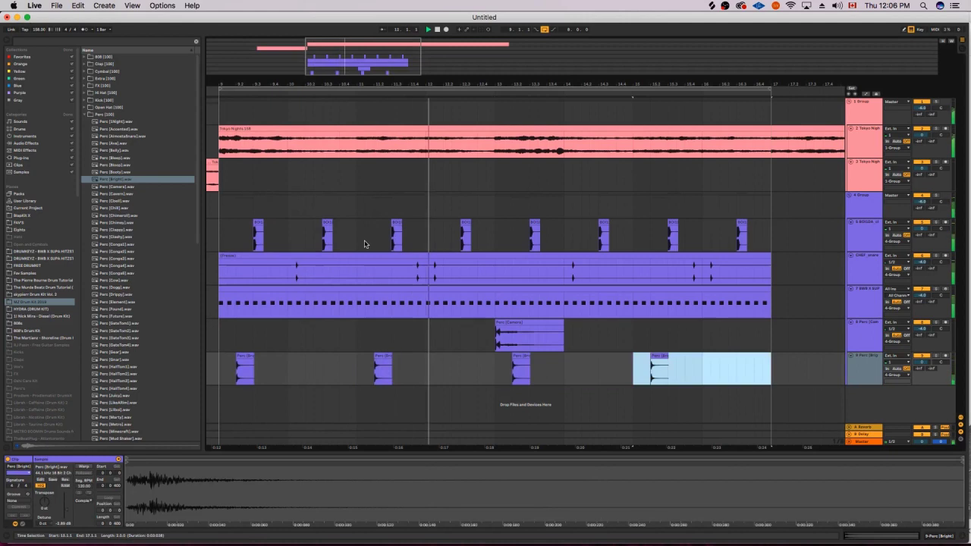
# Lower the clip volume of all four Perc [Bright] clips together and play the beat from bar 9.
pyautogui.press('super+a')
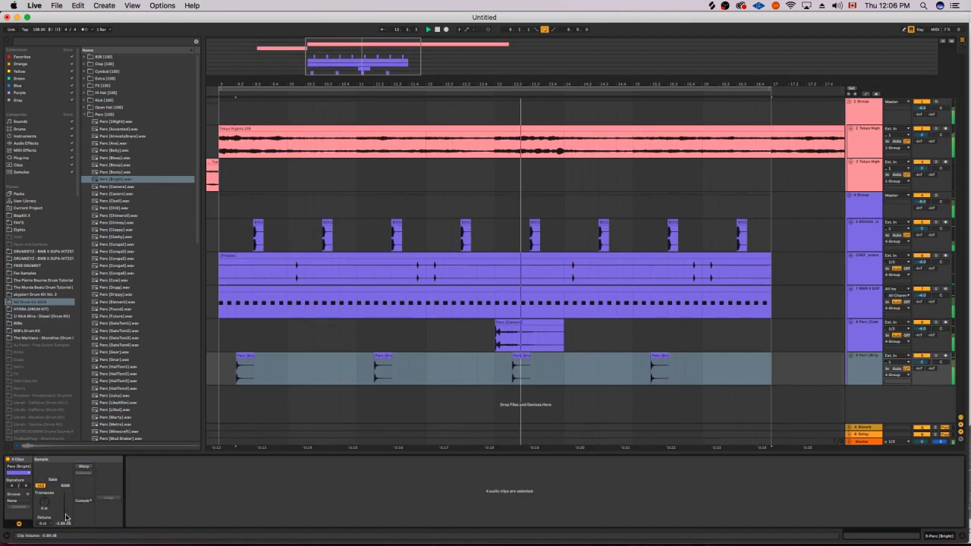
pyautogui.moveTo(63, 523); pyautogui.dragTo(63, 525)
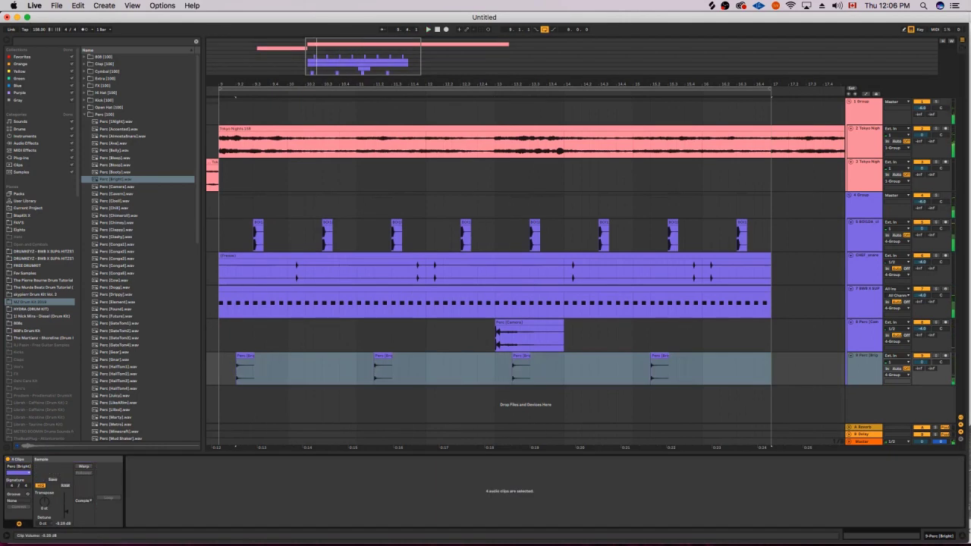
pyautogui.click(254, 255)
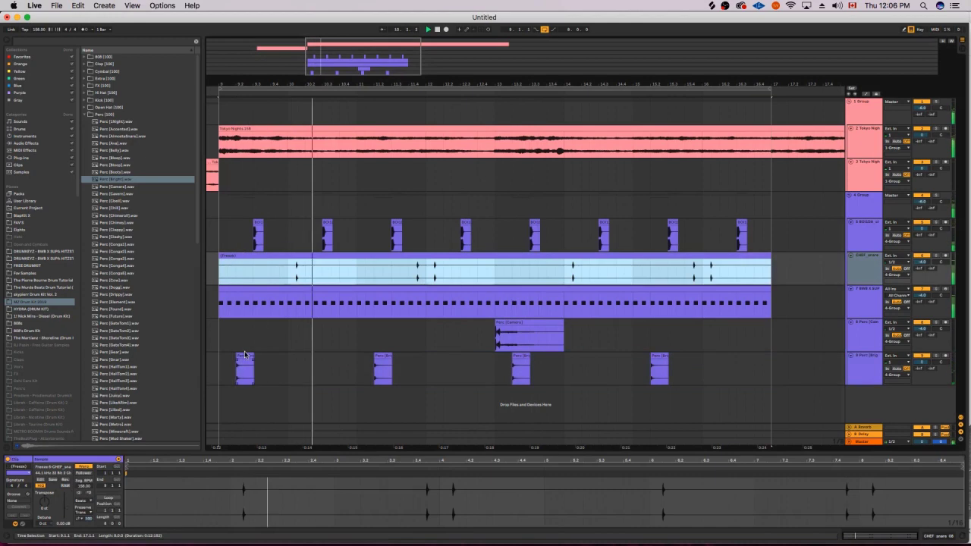
pyautogui.click(623, 356)
pyautogui.click(654, 357)
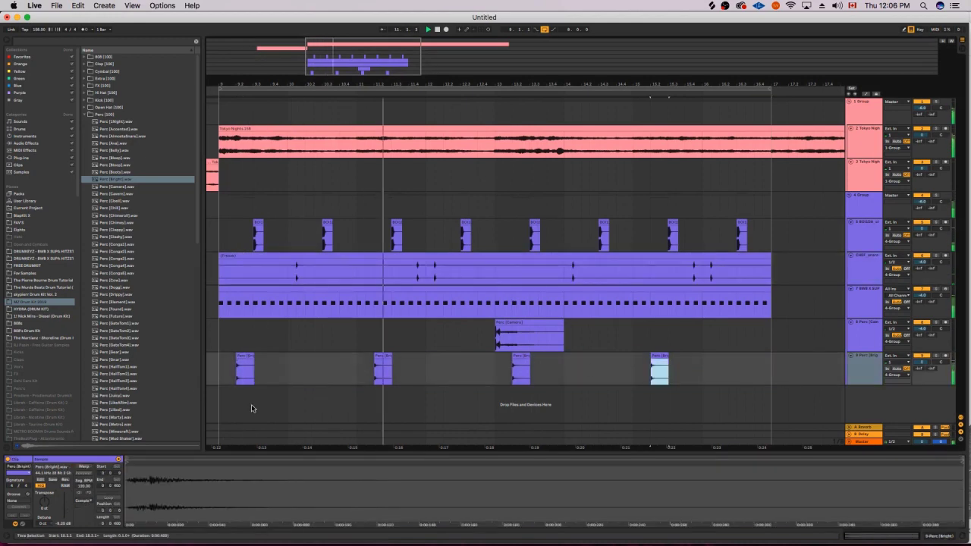
pyautogui.click(219, 364)
# Audition a conga percussion sample and insert an audio track below the Perc [Bright] track.
pyautogui.click(133, 266)
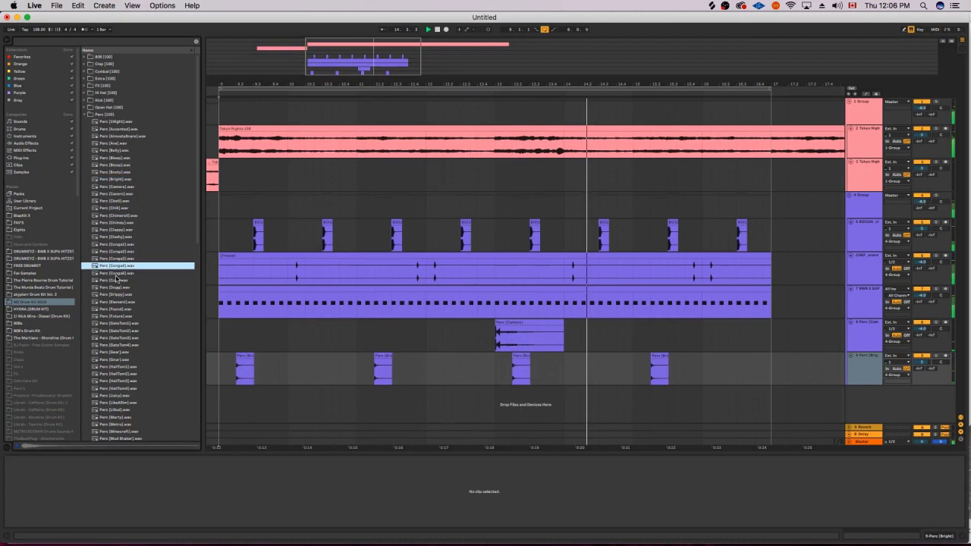
pyautogui.click(876, 382)
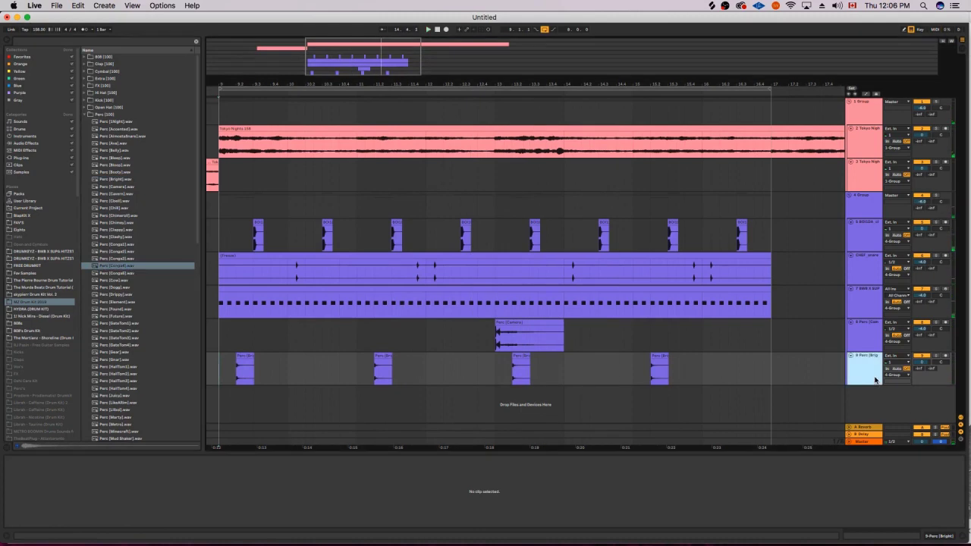
pyautogui.press('super+t')
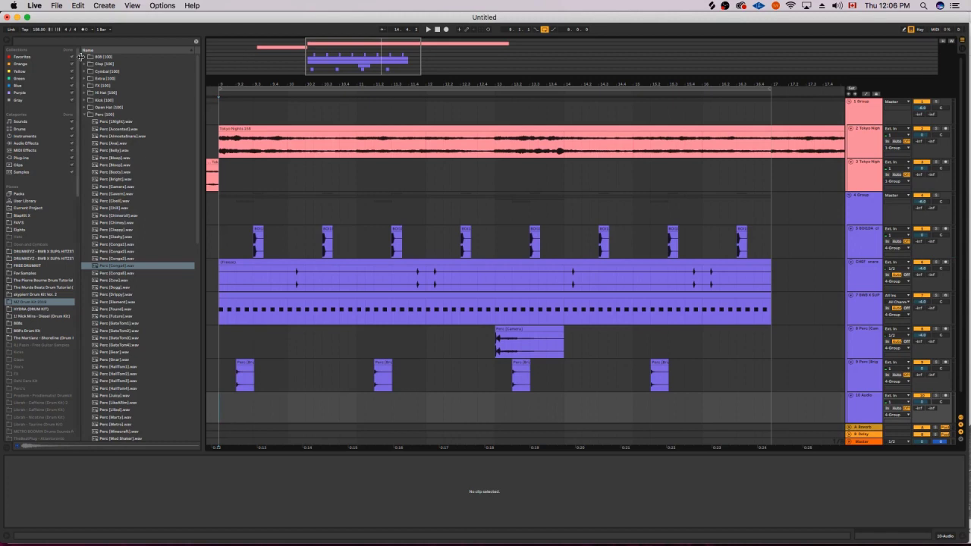
# Switch to Splice, search for shaker, audition samples, and place MAALY_RAW_percussion_raw_shaker.wav on the new audio track at bar 10.
pyautogui.click(713, 6)
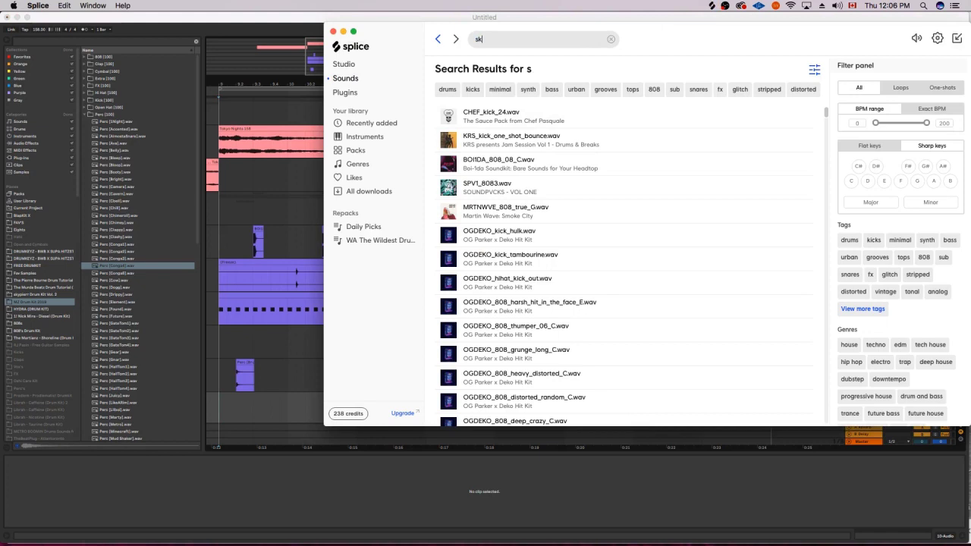
pyautogui.write('skaker')
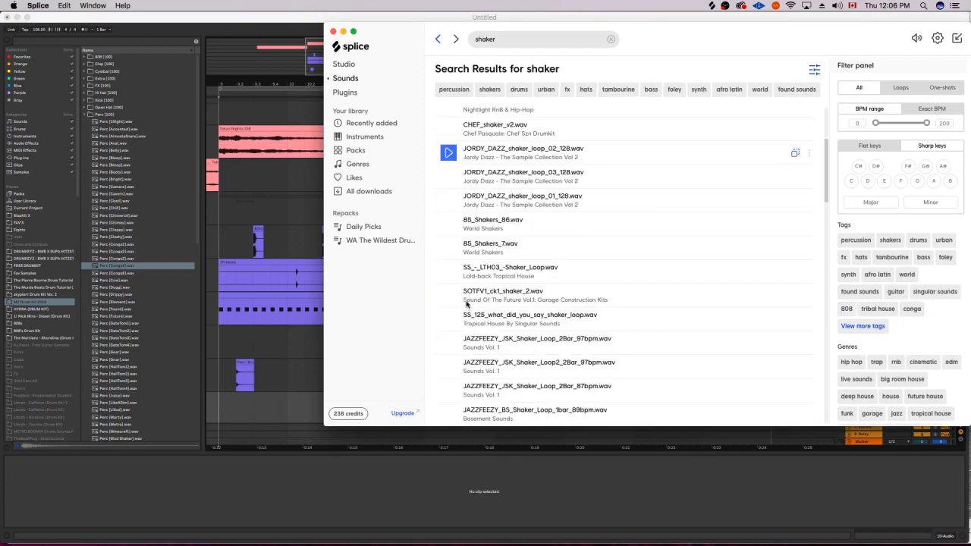
pyautogui.scroll(-5, 450, 282)
pyautogui.scroll(-5, 450, 283)
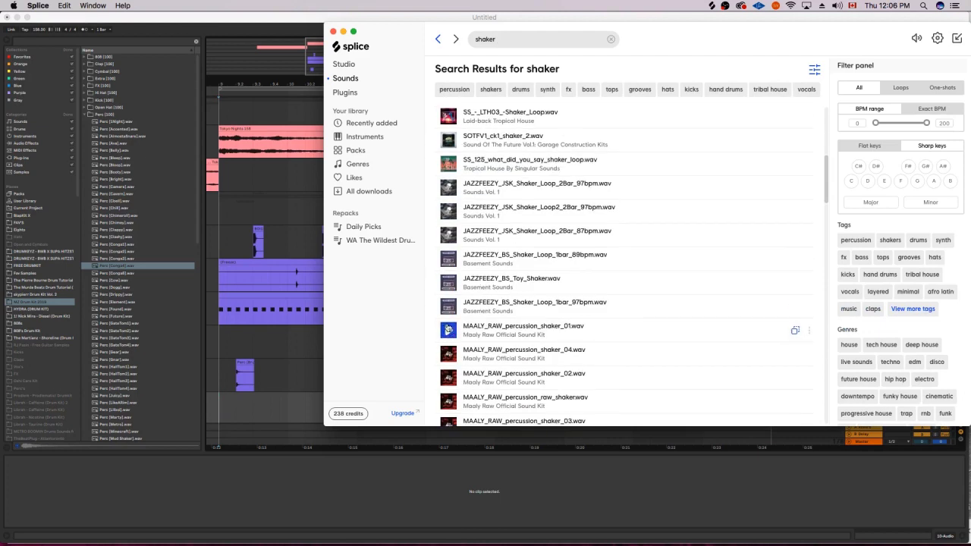
pyautogui.scroll(-1, 455, 334)
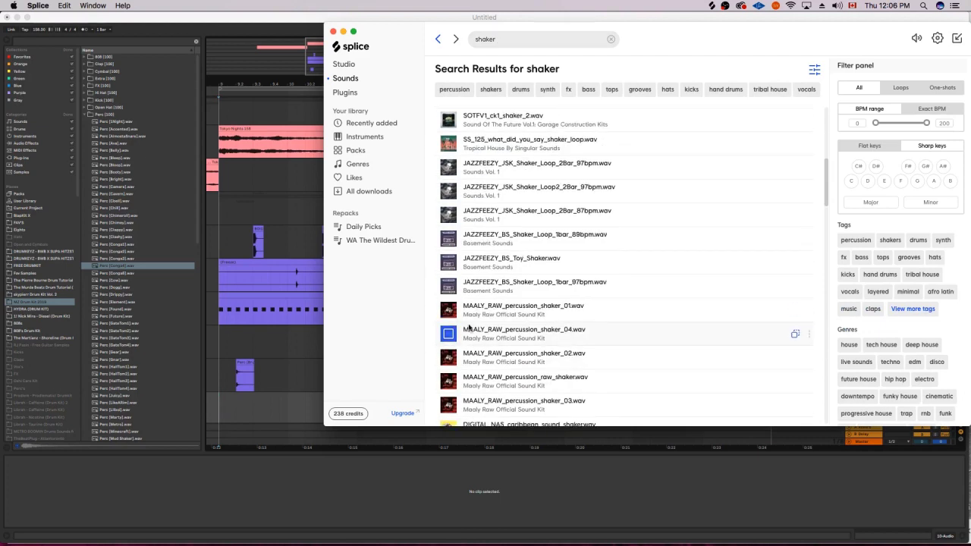
pyautogui.scroll(-2, 470, 333)
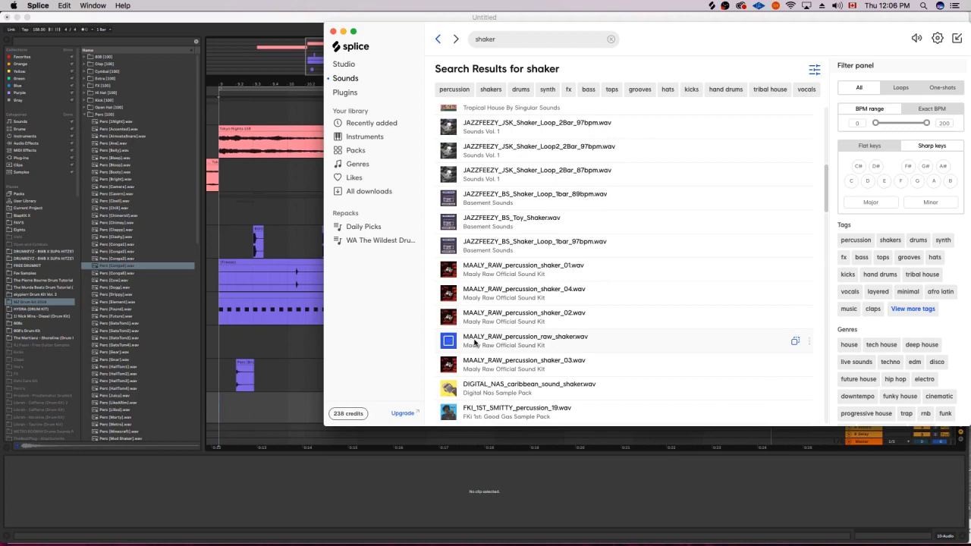
pyautogui.moveTo(483, 337); pyautogui.dragTo(295, 396)
# Lower the shaker clip's volume while listening to the beat from bar 9.
pyautogui.press('space')
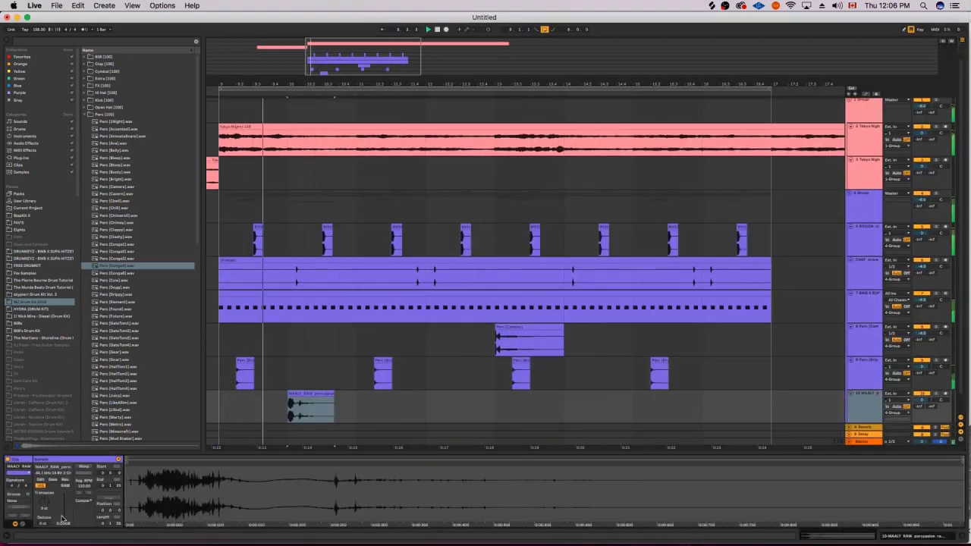
pyautogui.moveTo(68, 510); pyautogui.dragTo(68, 519)
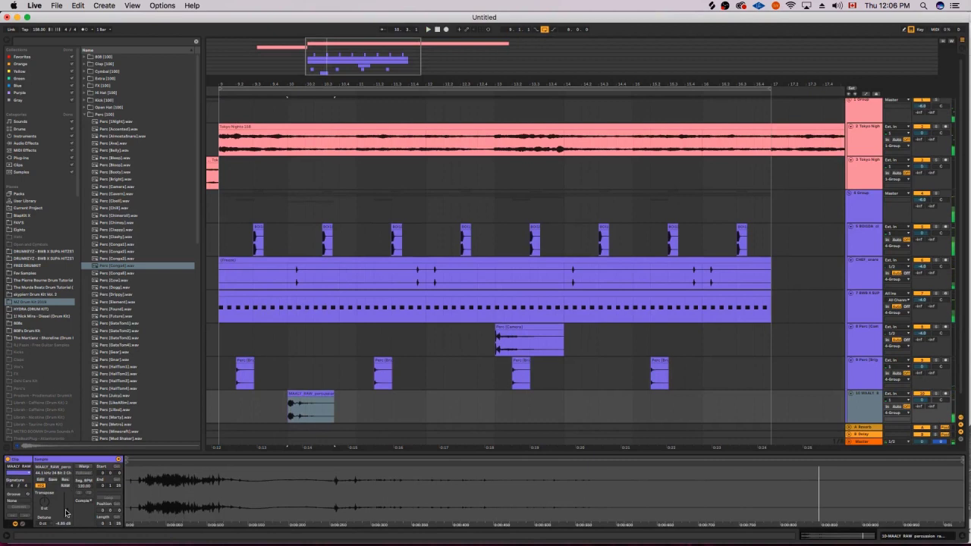
pyautogui.click(222, 381)
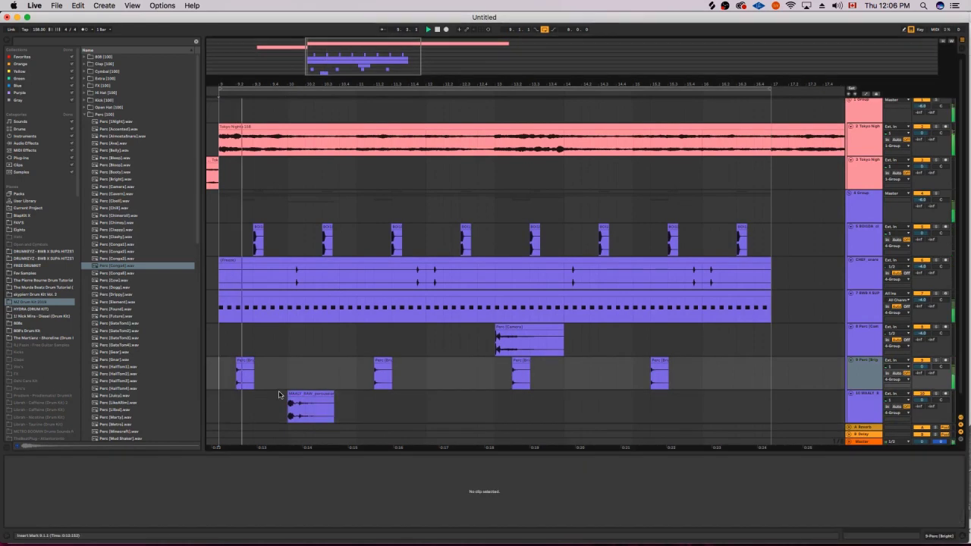
# Move the shaker clip to just before bar 13 and shorten it to one beat, from 12.4.1 to 13.1.1.
pyautogui.moveTo(292, 391); pyautogui.dragTo(506, 400)
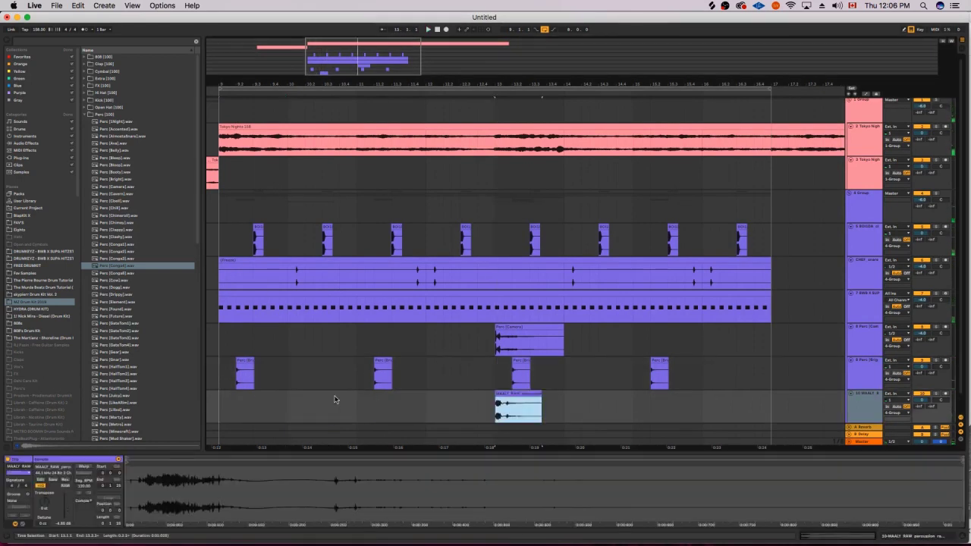
pyautogui.click(224, 378)
pyautogui.press('space')
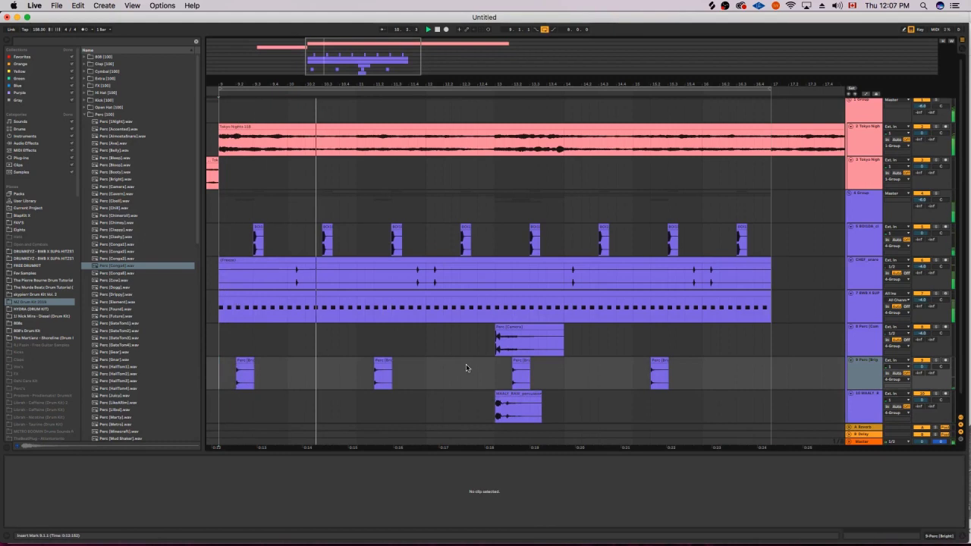
pyautogui.moveTo(524, 402); pyautogui.dragTo(495, 395)
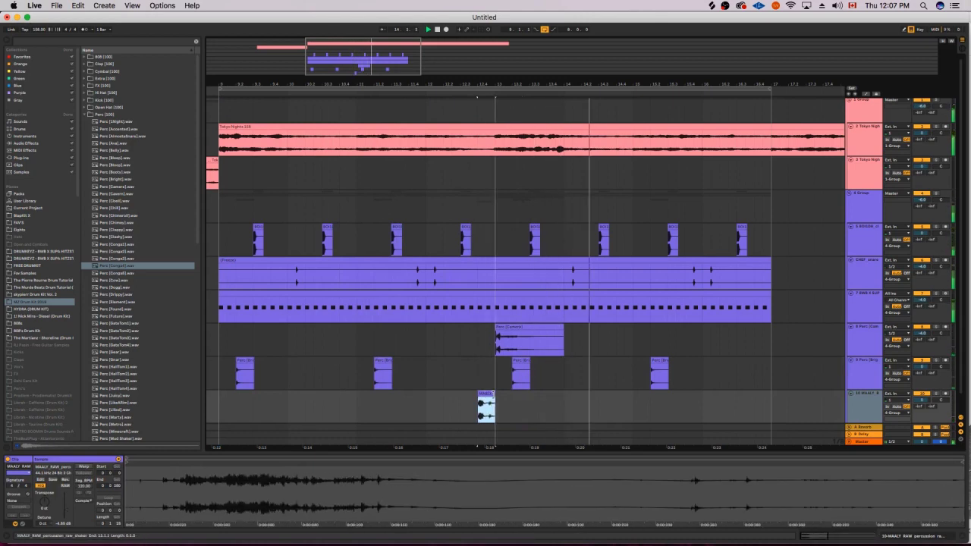
# Insert an audio track below the shaker track, outside the drum group.
pyautogui.moveTo(368, 72); pyautogui.dragTo(369, 75)
pyautogui.scroll(-1, 685, 303)
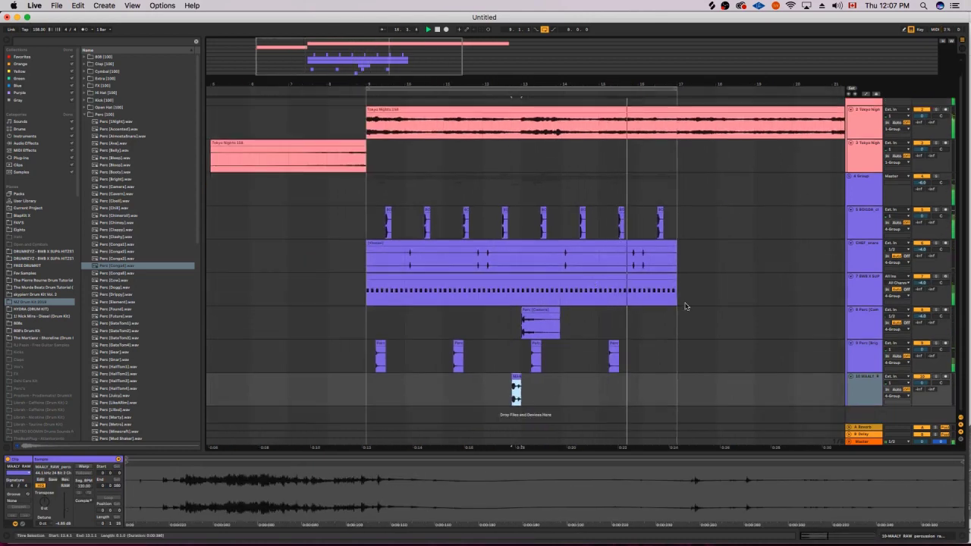
pyautogui.click(875, 184)
pyautogui.press('super+t')
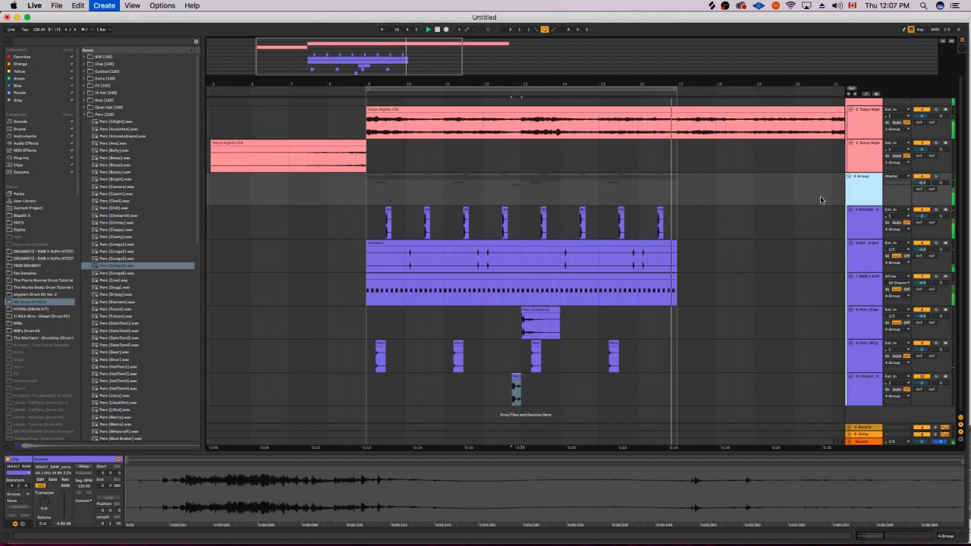
pyautogui.moveTo(409, 86); pyautogui.dragTo(410, 74)
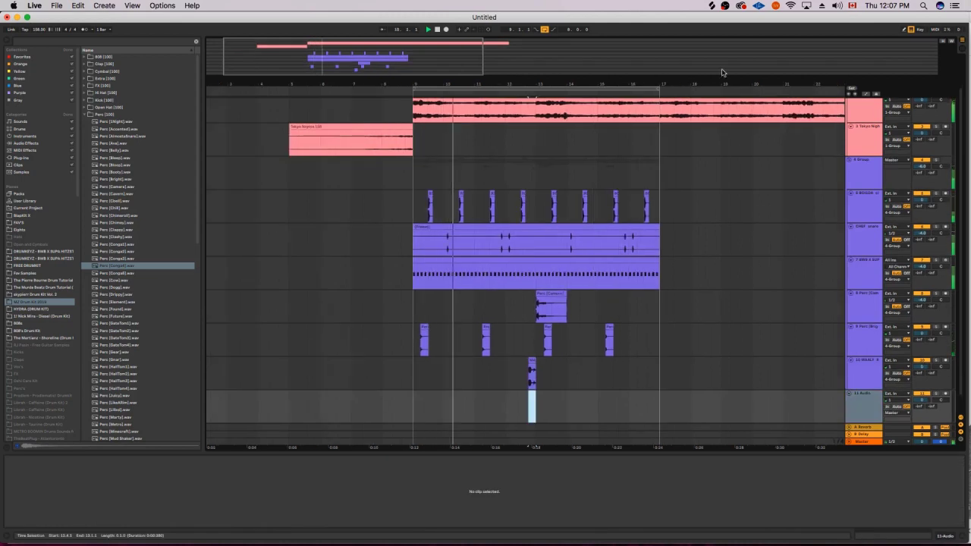
# Switch to Splice, search for kick samples, and audition the ABJO Chroma Drum Kit kicks.
pyautogui.click(711, 6)
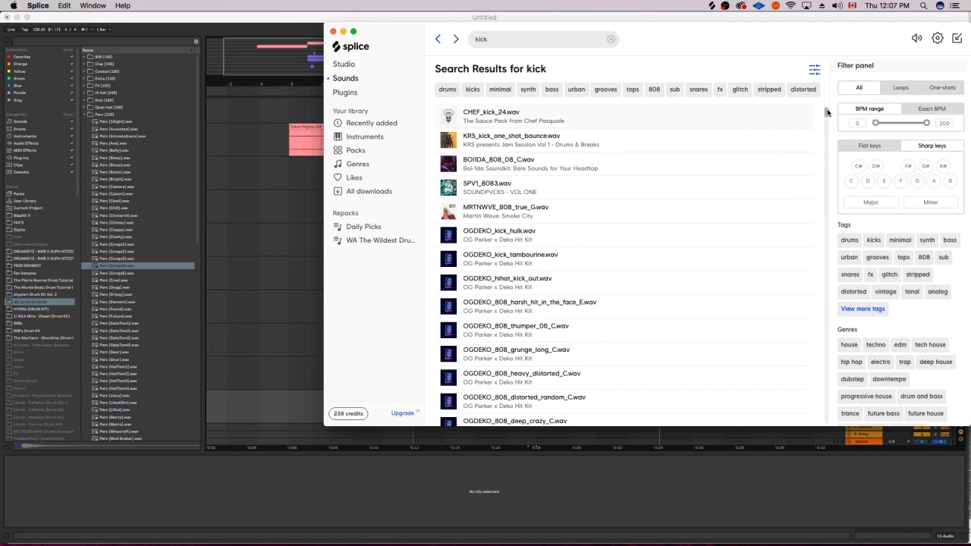
pyautogui.moveTo(827, 112); pyautogui.dragTo(827, 143)
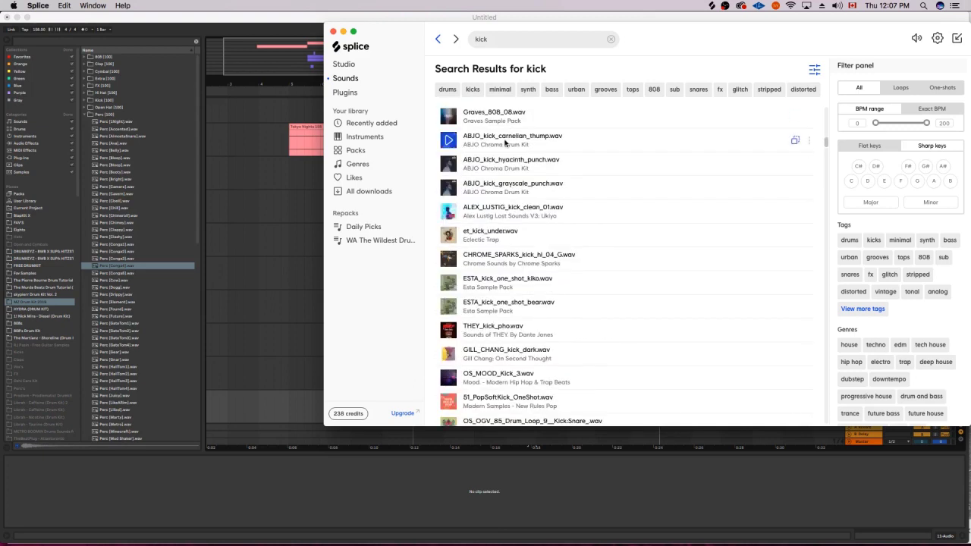
pyautogui.scroll(-2, 454, 144)
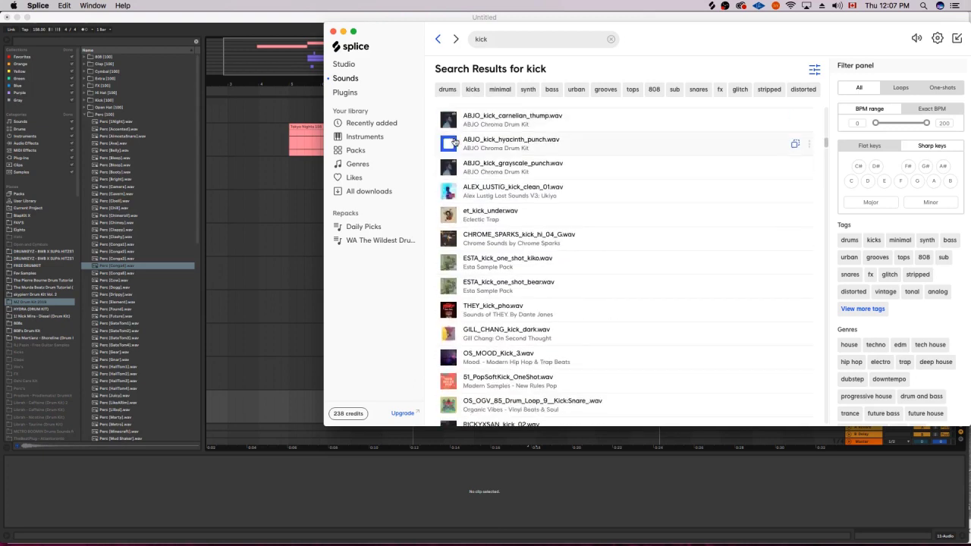
# Move the Splice window aside and audition the ABJO kick samples against the beat playing from bar 9.
pyautogui.moveTo(404, 31); pyautogui.dragTo(540, 70)
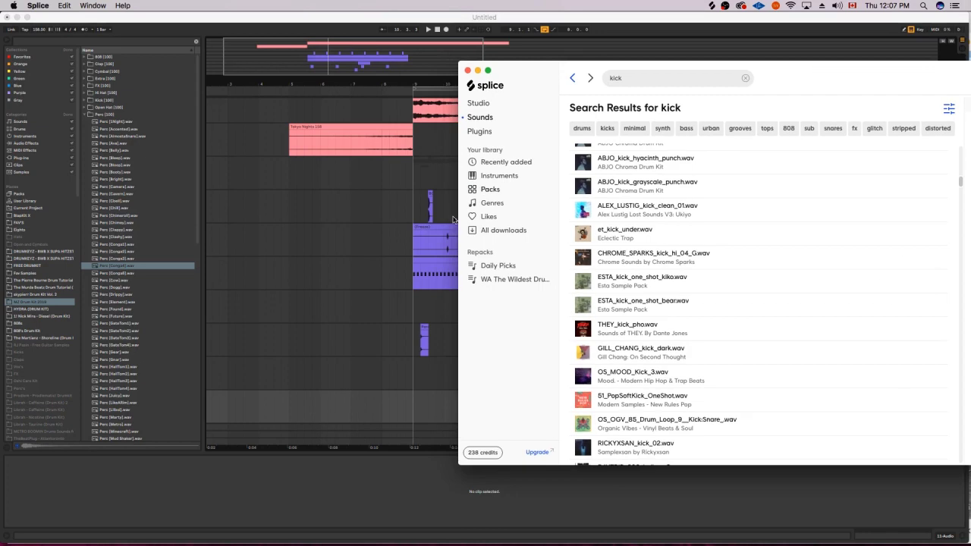
pyautogui.click(409, 406)
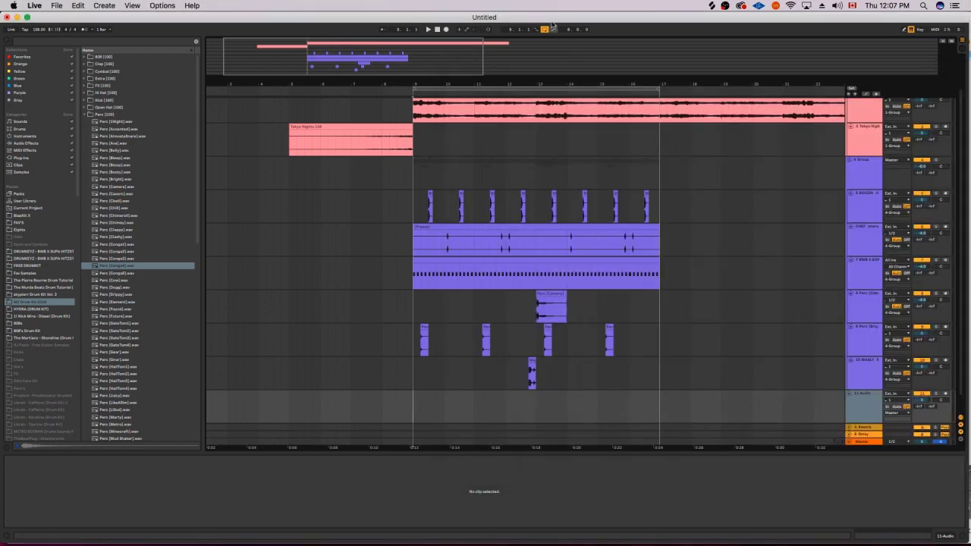
pyautogui.click(712, 6)
pyautogui.scroll(-1, 585, 182)
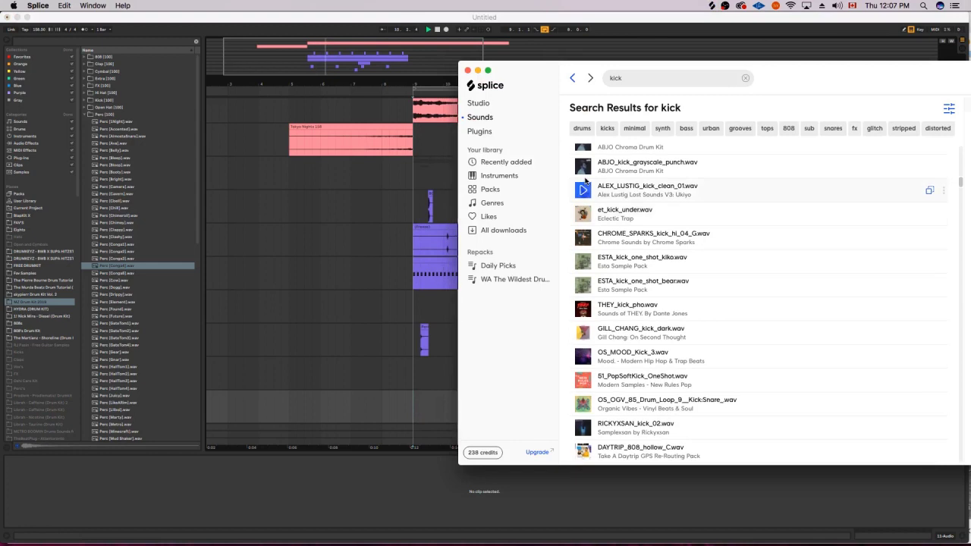
pyautogui.scroll(2, 586, 193)
pyautogui.scroll(2, 590, 210)
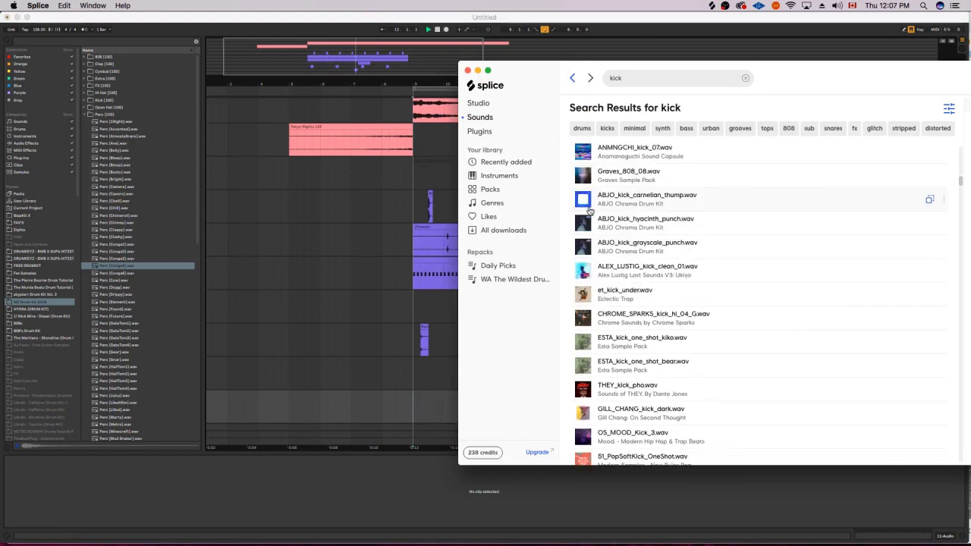
# Place ABJO_kick_carnelian_thump.wav on the new audio track at bar 9 and play the beat from there.
pyautogui.moveTo(619, 195); pyautogui.dragTo(418, 408)
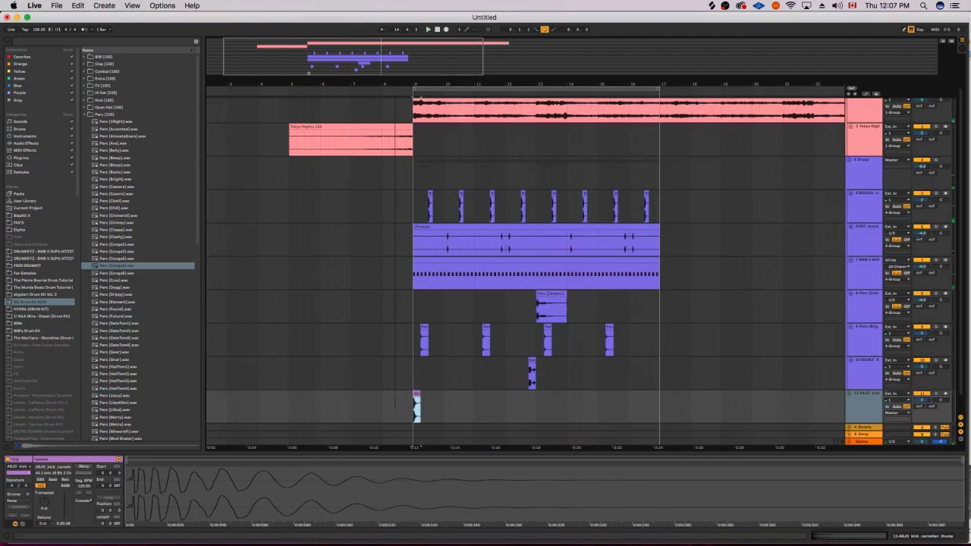
pyautogui.moveTo(300, 73); pyautogui.dragTo(391, 298)
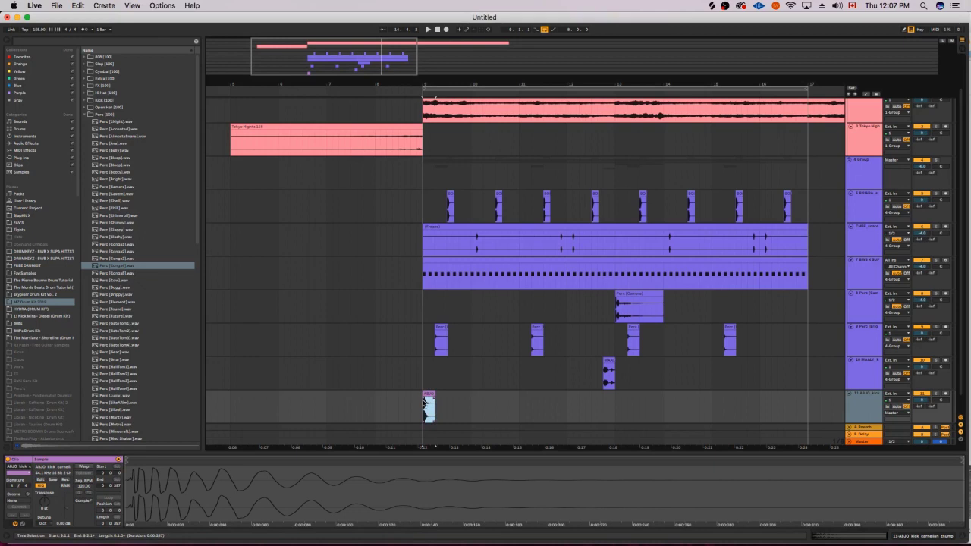
pyautogui.press('space')
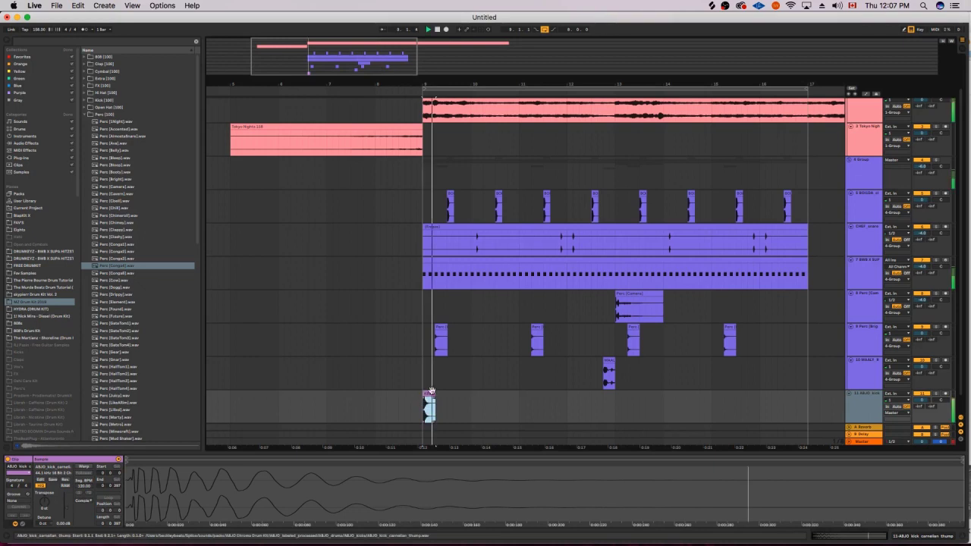
# Lower the kick clip's gain slightly and replay the beat from bar 9.
pyautogui.press('space')
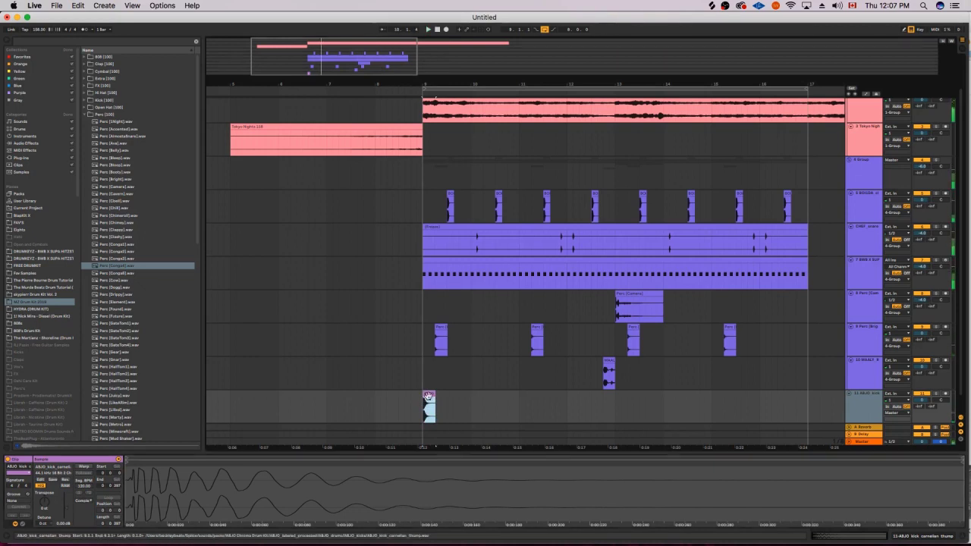
pyautogui.click(66, 507)
pyautogui.press('space')
pyautogui.press('space')
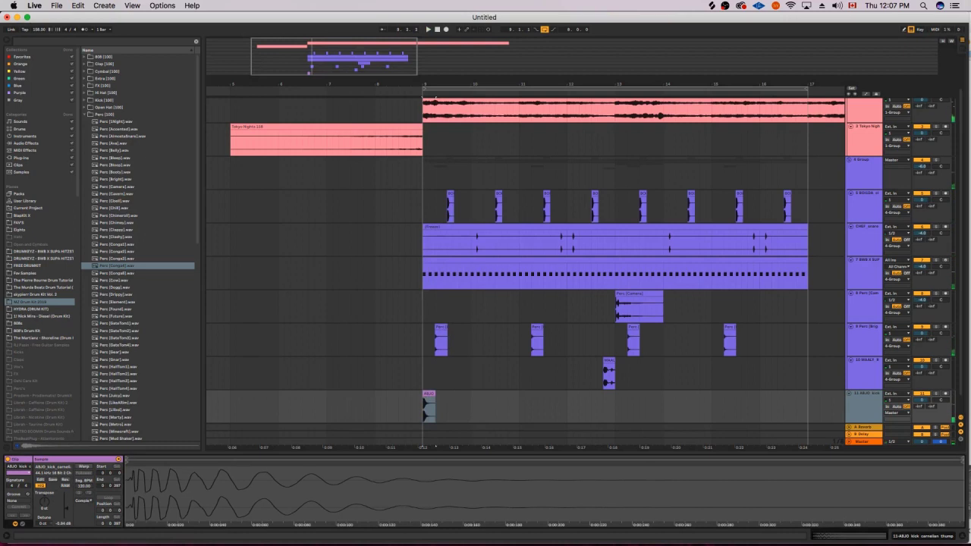
pyautogui.click(429, 401)
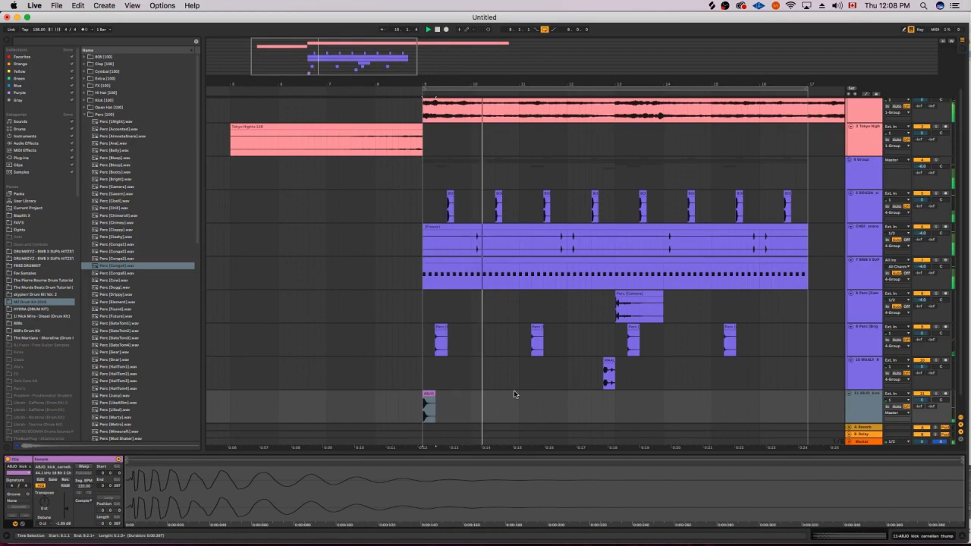
# Copy the bar 9 kick clip to 10.2.1, 11.1.1 and 11.4.1 on the kick track.
pyautogui.click(429, 394)
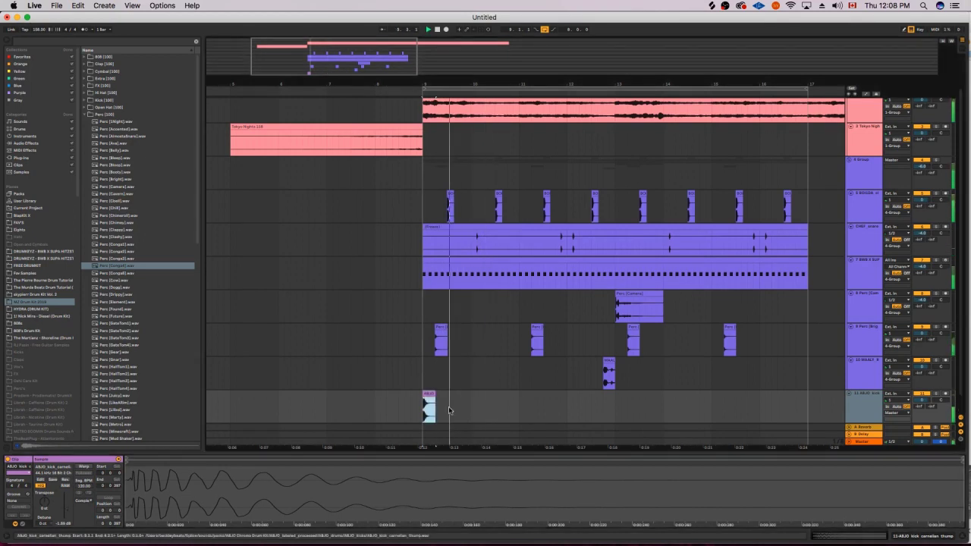
pyautogui.click(487, 412)
pyautogui.press('super+v')
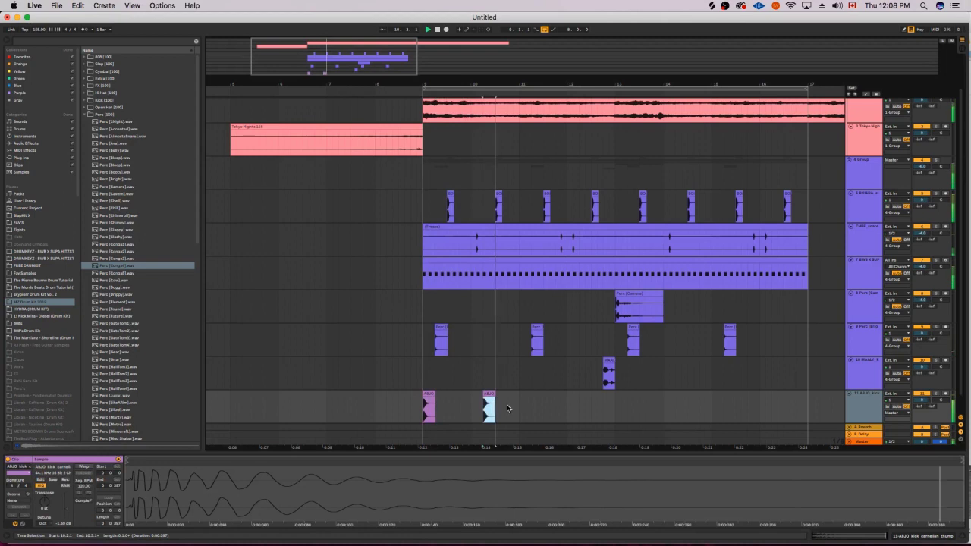
pyautogui.click(516, 413)
pyautogui.press('super+v')
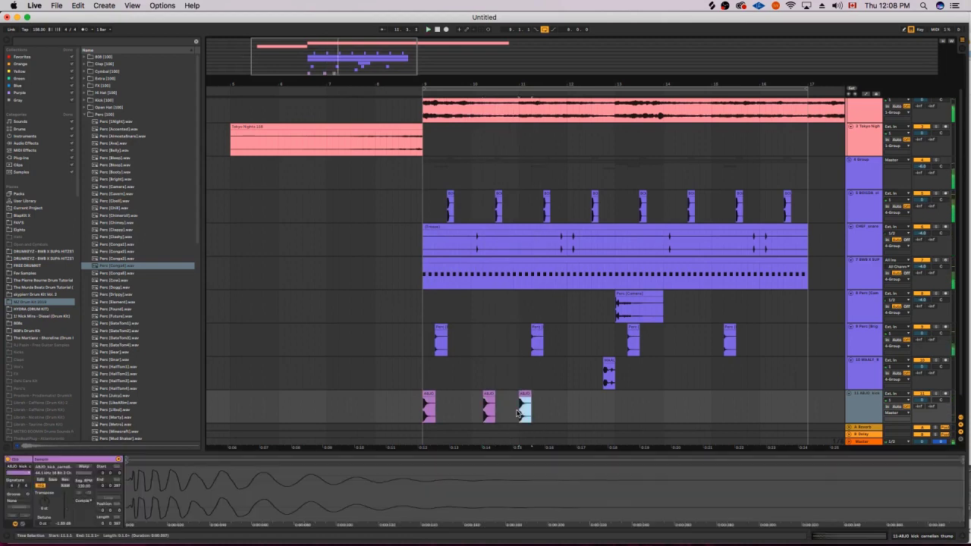
pyautogui.click(554, 414)
pyautogui.press('super+v')
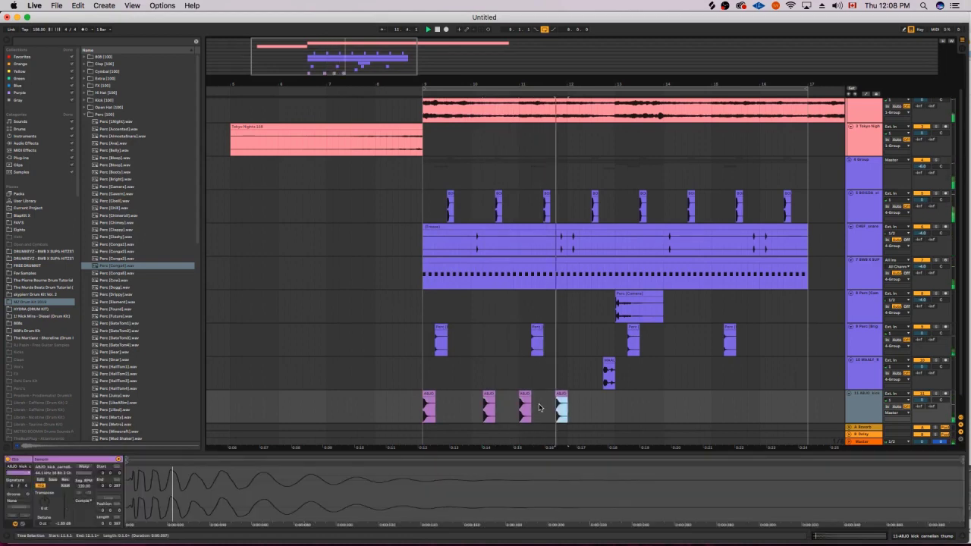
# Move the fourth kick earlier to 11.3.3, paste another kick at 12.1.1 and play the pattern from bar 9.
pyautogui.click(526, 396)
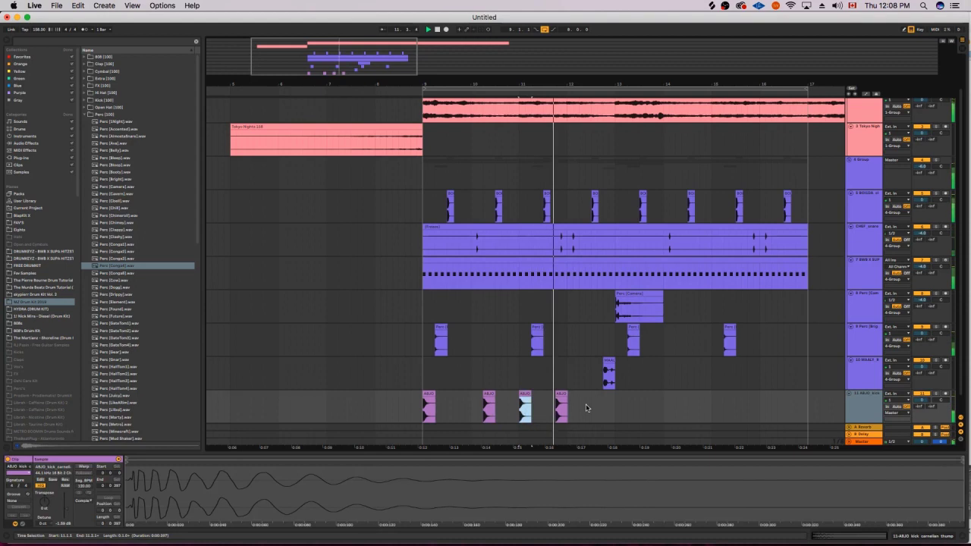
pyautogui.click(562, 394)
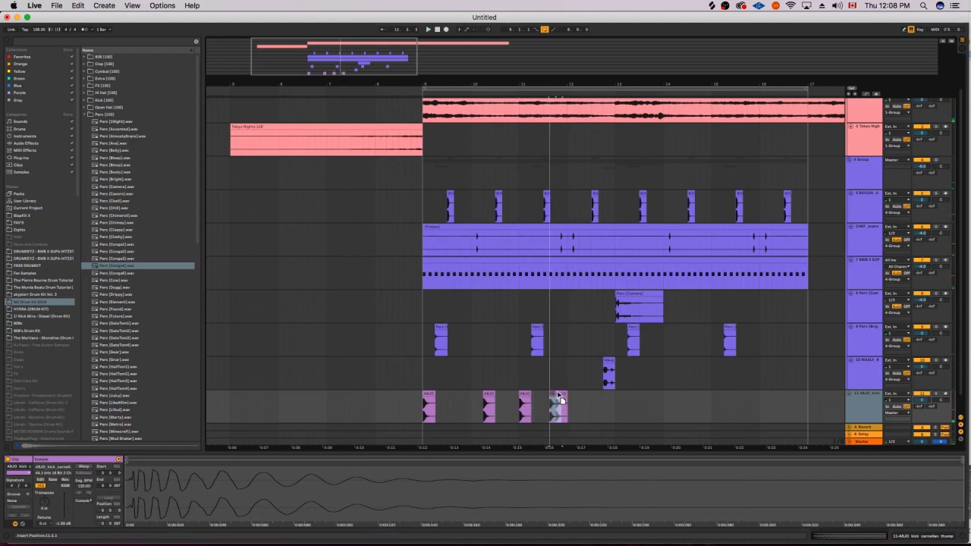
pyautogui.moveTo(561, 393); pyautogui.dragTo(553, 393)
pyautogui.click(525, 394)
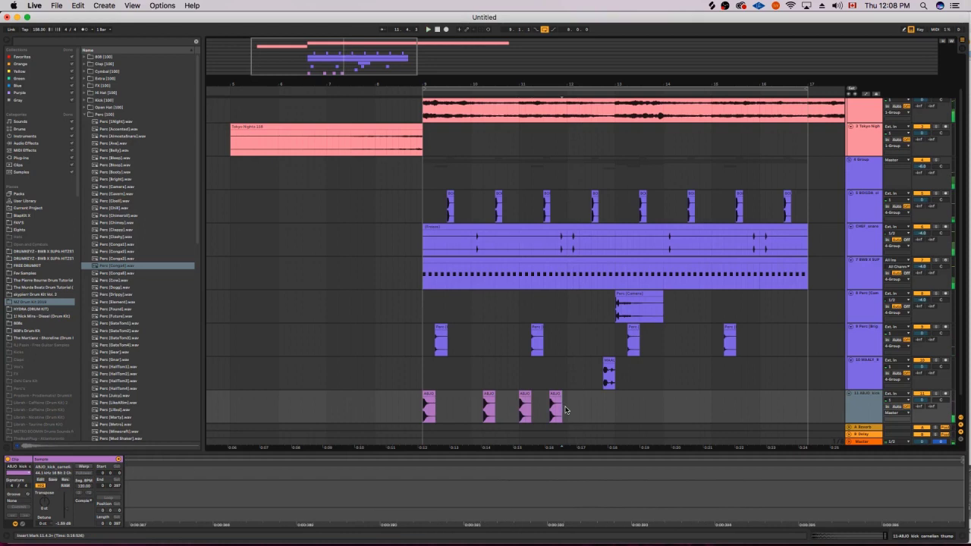
pyautogui.click(566, 410)
pyautogui.press('super+v')
pyautogui.click(427, 393)
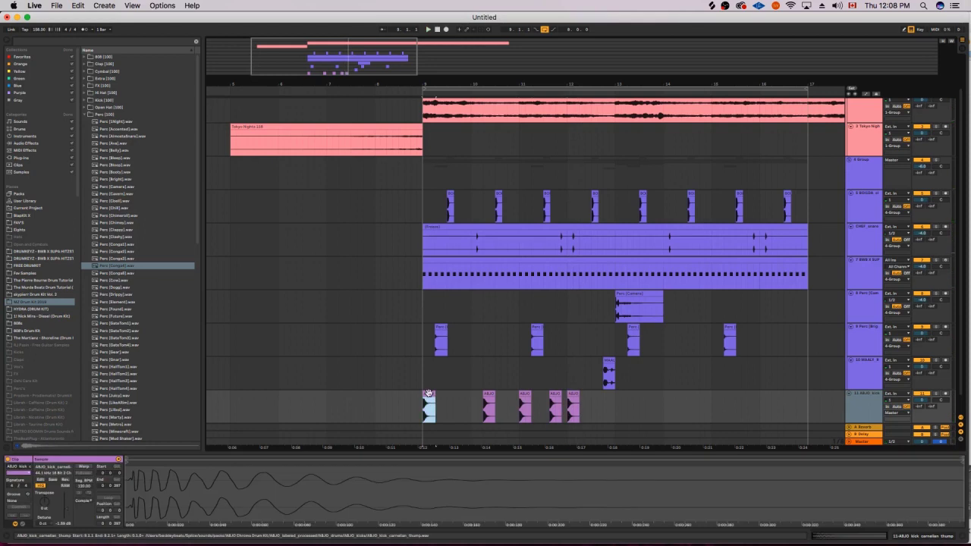
pyautogui.press('space')
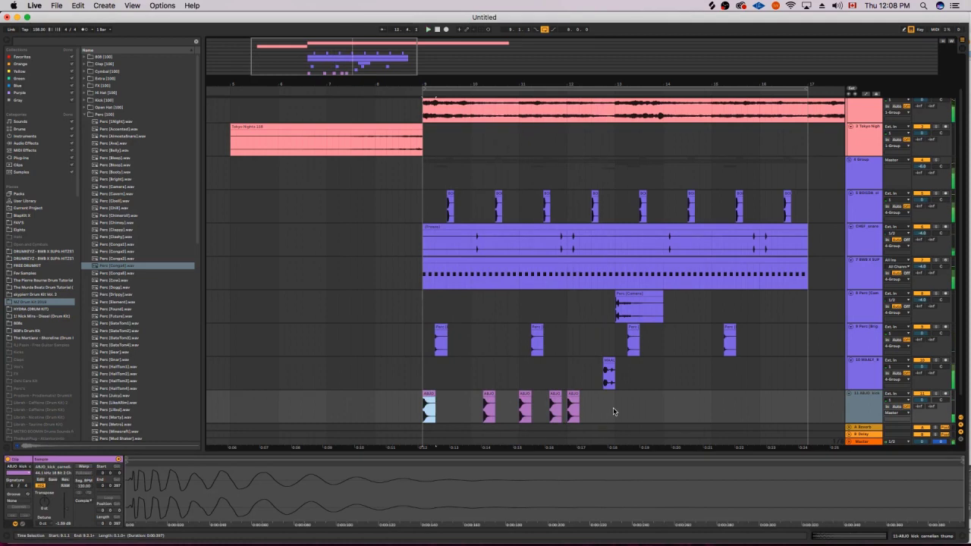
# Duplicate the four-bar kick pattern from bars 9 to 12 into bars 13 to 16.
pyautogui.moveTo(613, 408); pyautogui.dragTo(585, 407)
pyautogui.moveTo(524, 408); pyautogui.dragTo(406, 396)
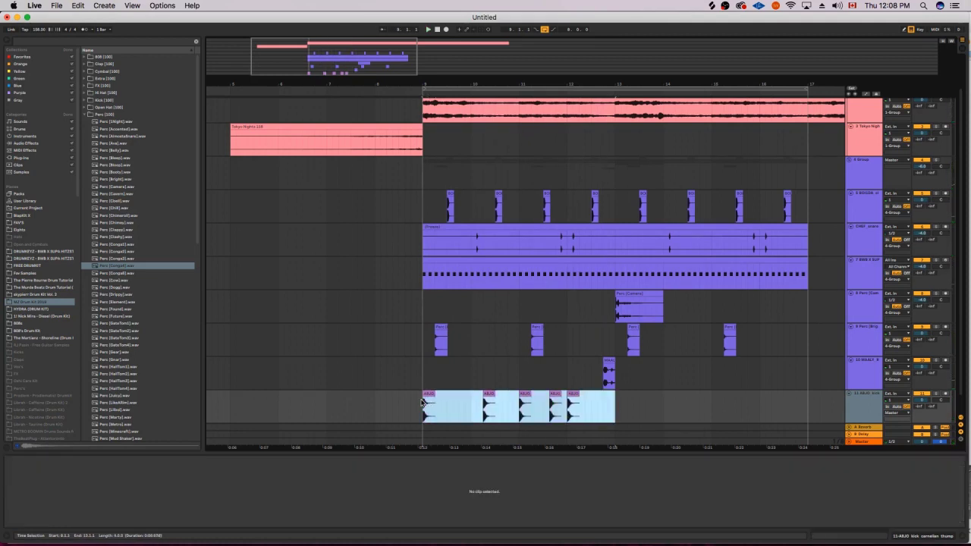
pyautogui.hotkey('ctrl', 'd')
pyautogui.click(747, 408)
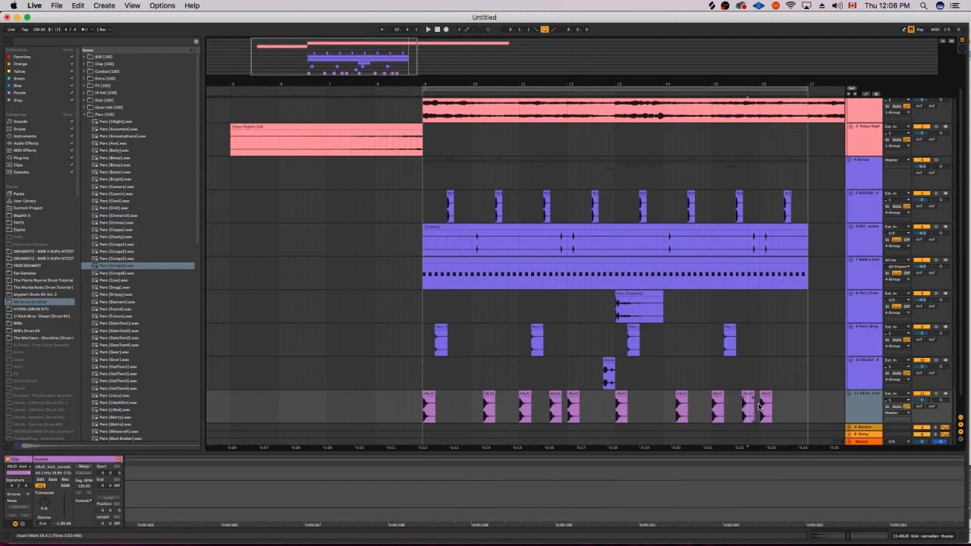
# Copy the last kick clip to 16.4.1 and play the whole eight-bar beat from bar 9.
pyautogui.moveTo(766, 396); pyautogui.dragTo(806, 417)
pyautogui.press('space')
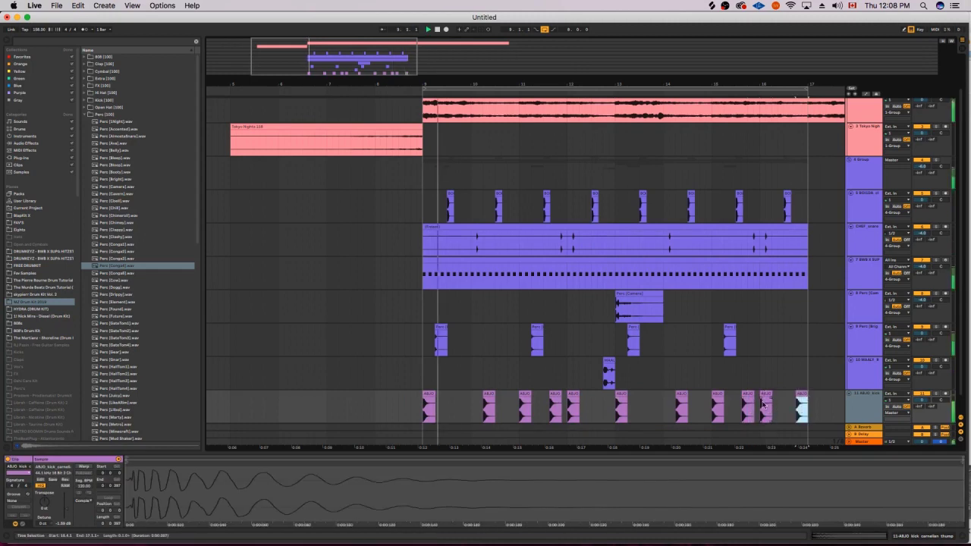
pyautogui.moveTo(381, 47); pyautogui.dragTo(380, 36)
pyautogui.scroll(-1, 717, 250)
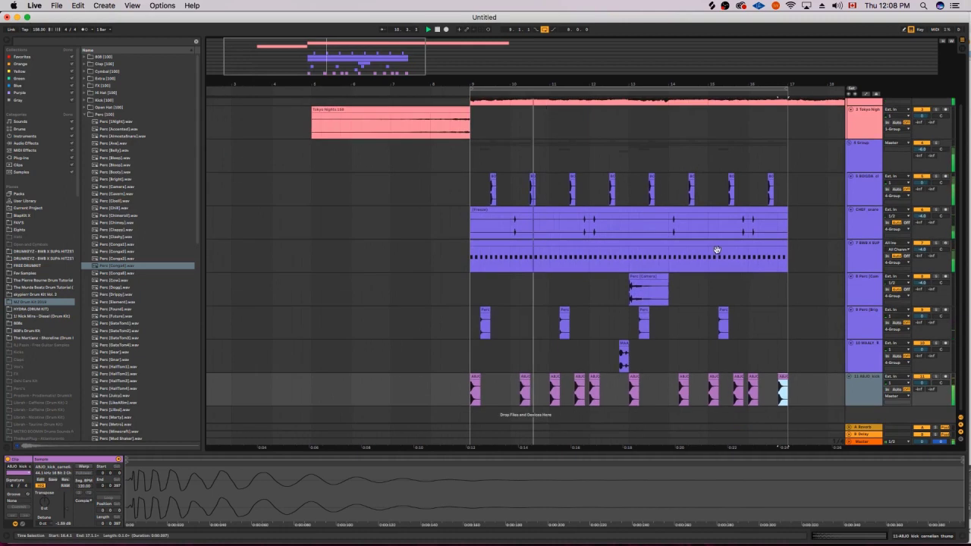
pyautogui.scroll(-2, 638, 216)
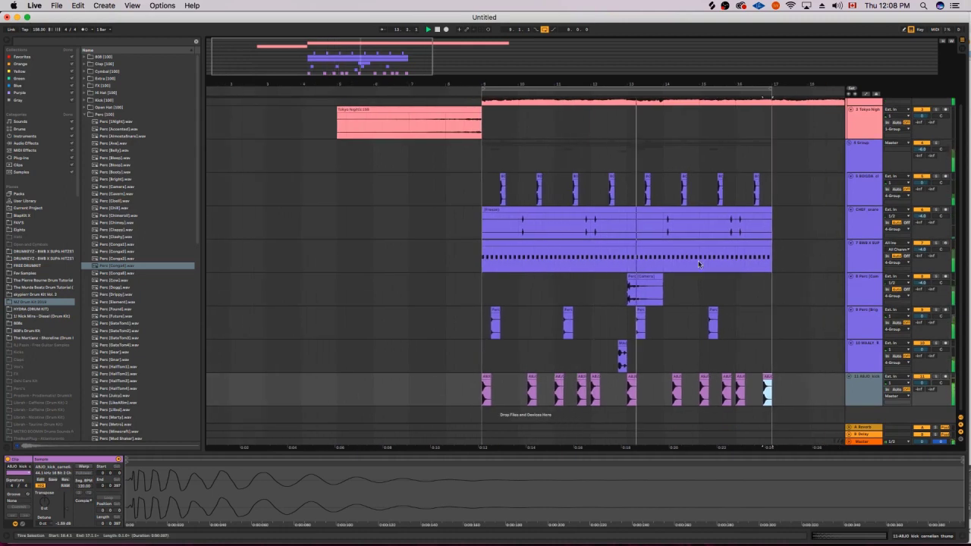
# Open the hi-hat MIDI clip in an enlarged note editor showing its first bars on a 1/32 grid.
pyautogui.click(675, 242)
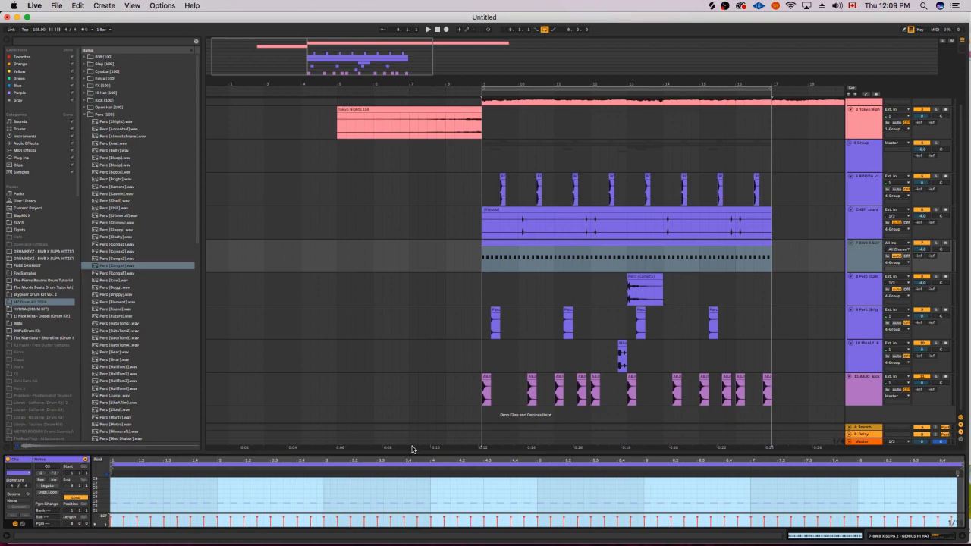
pyautogui.click(542, 248)
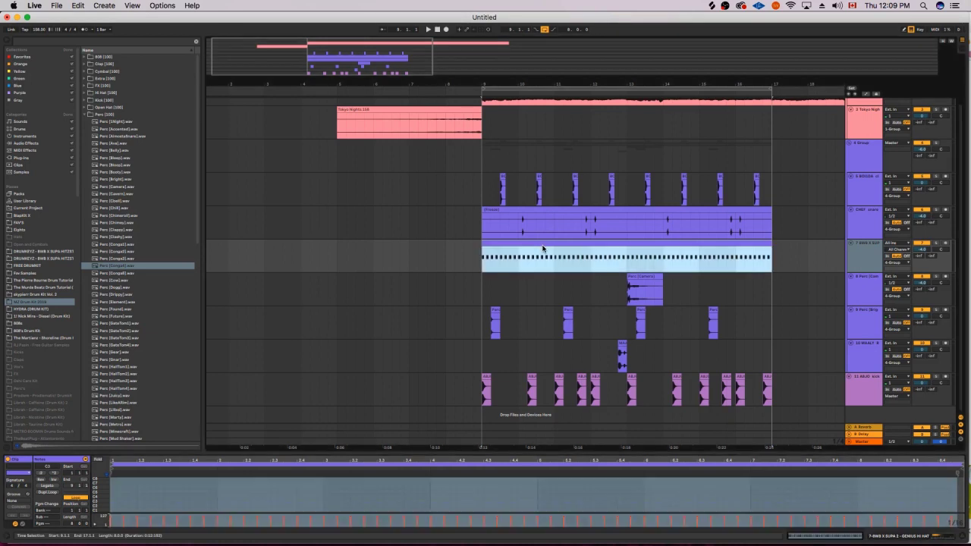
pyautogui.click(544, 243)
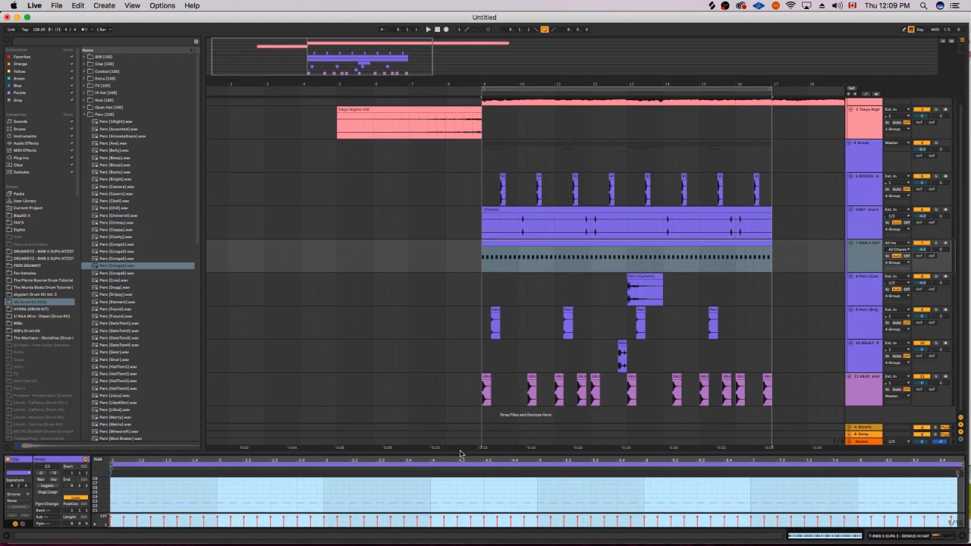
pyautogui.moveTo(461, 453); pyautogui.dragTo(402, 69)
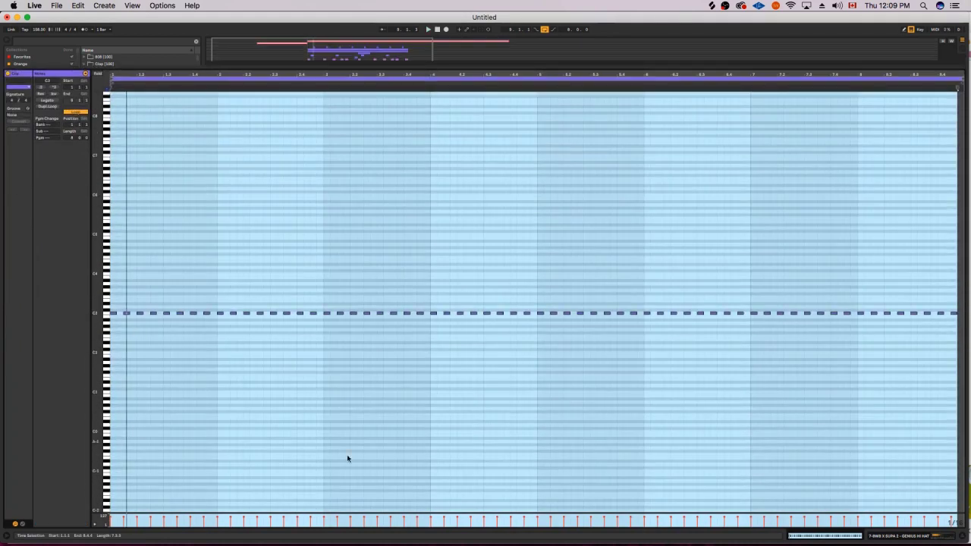
pyautogui.moveTo(822, 536); pyautogui.dragTo(809, 544)
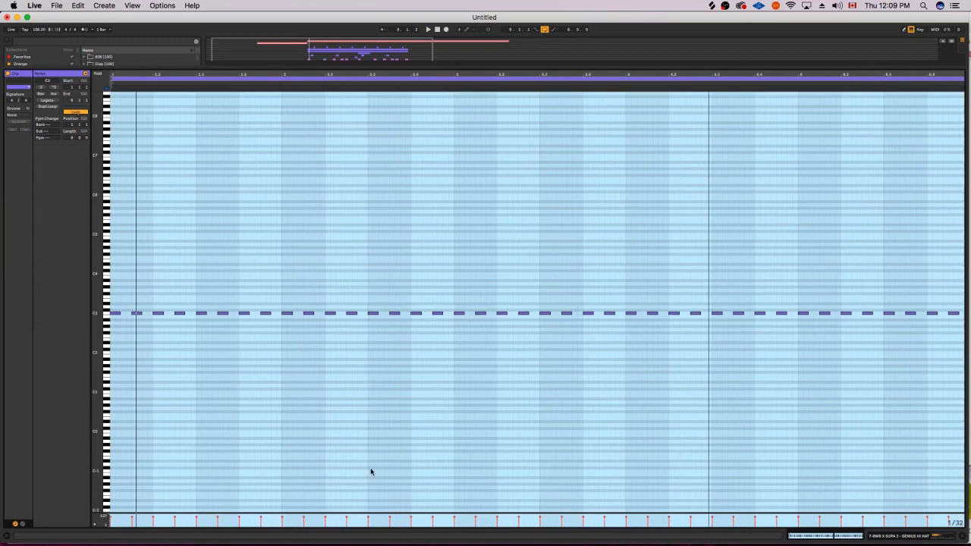
# Turn the first C3 hi-hat note into a three-hit 1/32 roll and add C#2 notes at 1.2.3, 1.4.1, 1.4.2 and 1.4.3.
pyautogui.click(118, 312)
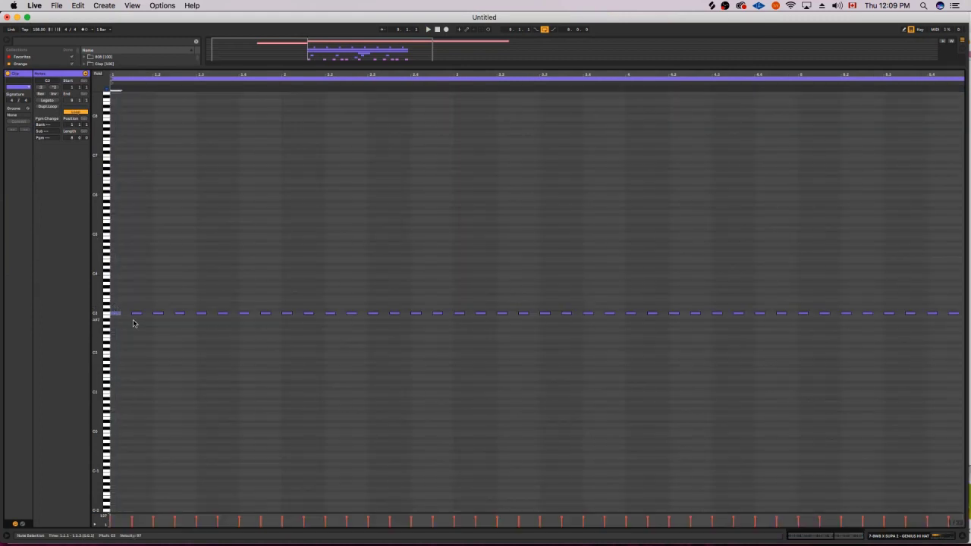
pyautogui.press('super+d')
pyautogui.doubleClick(176, 349)
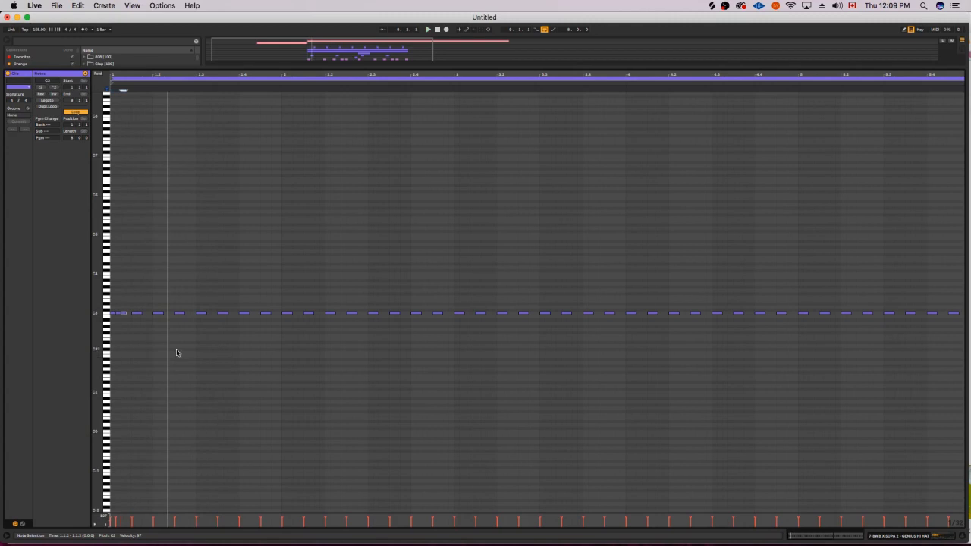
pyautogui.doubleClick(243, 350)
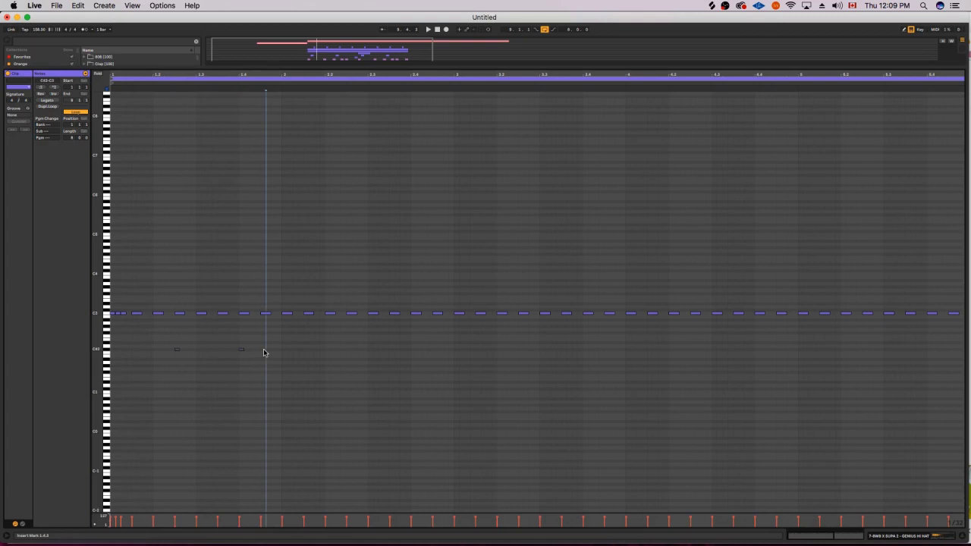
pyautogui.doubleClick(264, 350)
pyautogui.doubleClick(253, 350)
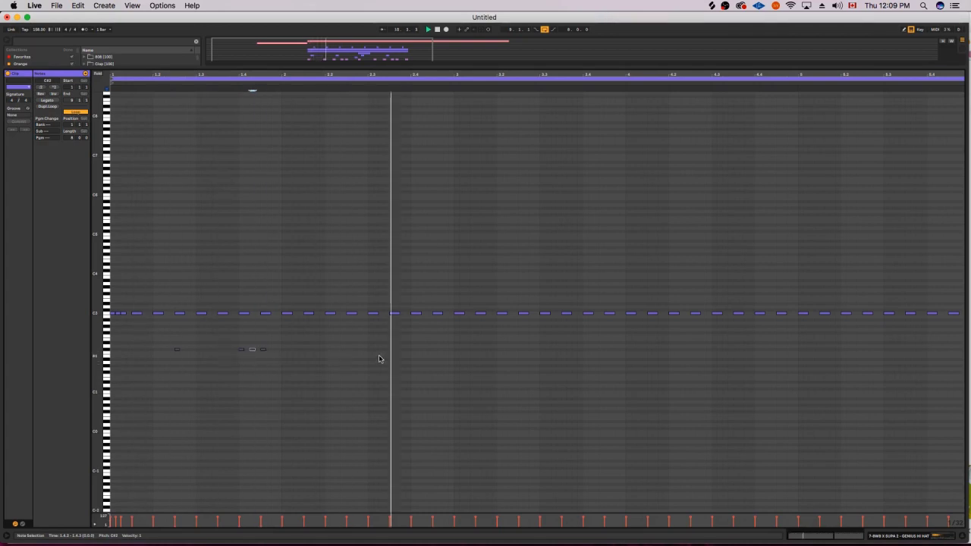
# Add C#2 hi-hat notes at 2.4.1 and 2.4.3 and play the pattern.
pyautogui.doubleClick(413, 349)
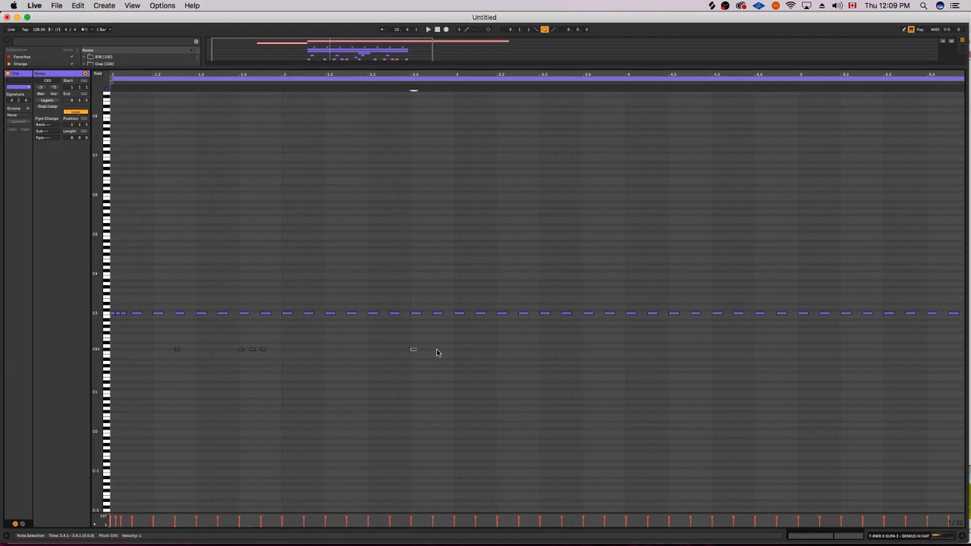
pyautogui.doubleClick(436, 350)
pyautogui.press('space')
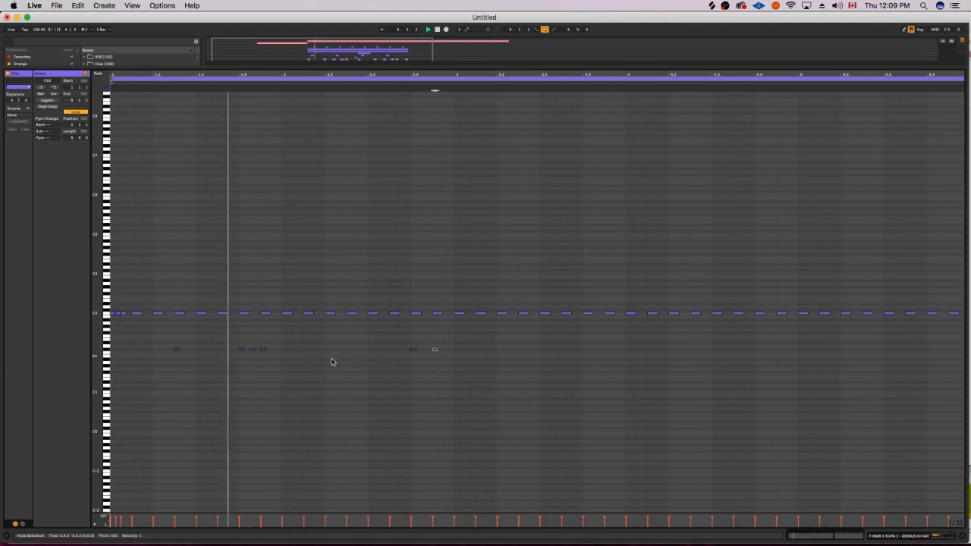
# Move the C#2 note at 1.4.2 back to 1.3.3 and listen to the hi-hat pattern.
pyautogui.click(251, 349)
pyautogui.press('space')
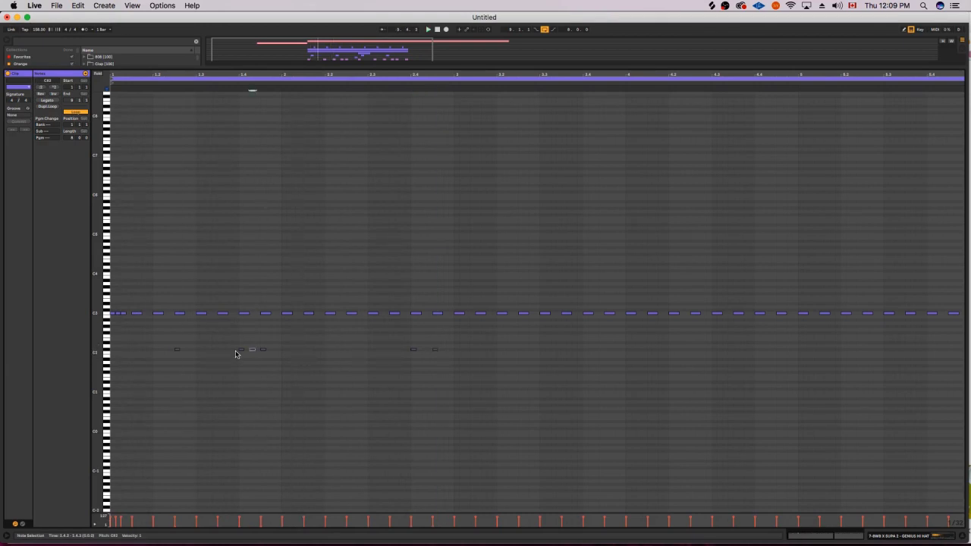
pyautogui.press('Left')
pyautogui.press('Left')
pyautogui.press('Left')
pyautogui.press('space')
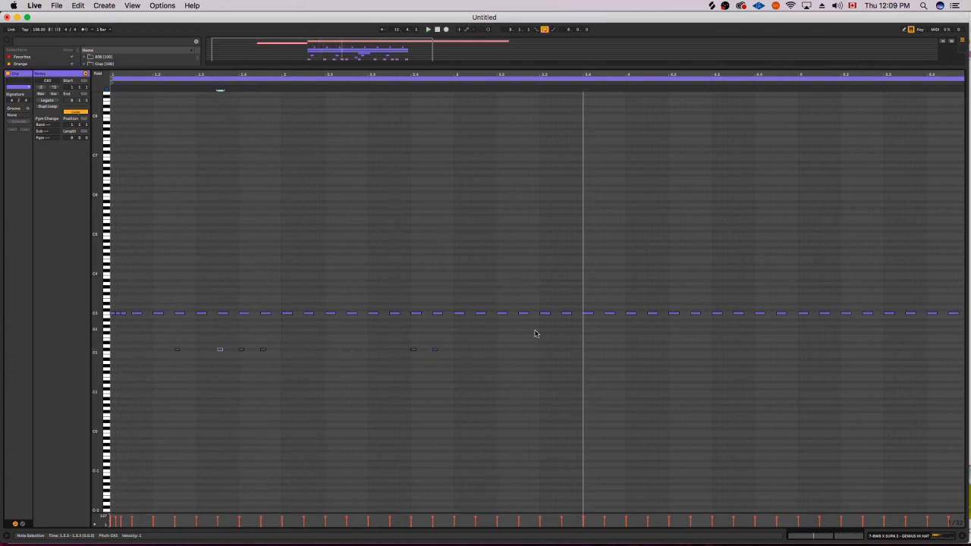
pyautogui.press('space')
# Duplicate all hi-hat notes of the clip's first two bars into bars 3 and 4 and play the result.
pyautogui.moveTo(537, 336); pyautogui.dragTo(447, 431)
pyautogui.click(114, 306)
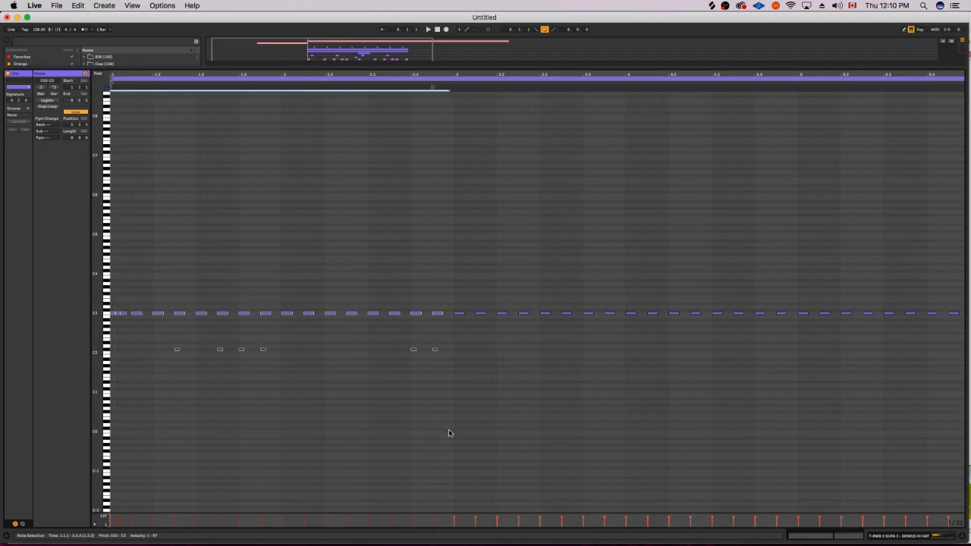
pyautogui.press('super+d')
pyautogui.press('Right')
pyautogui.press('space')
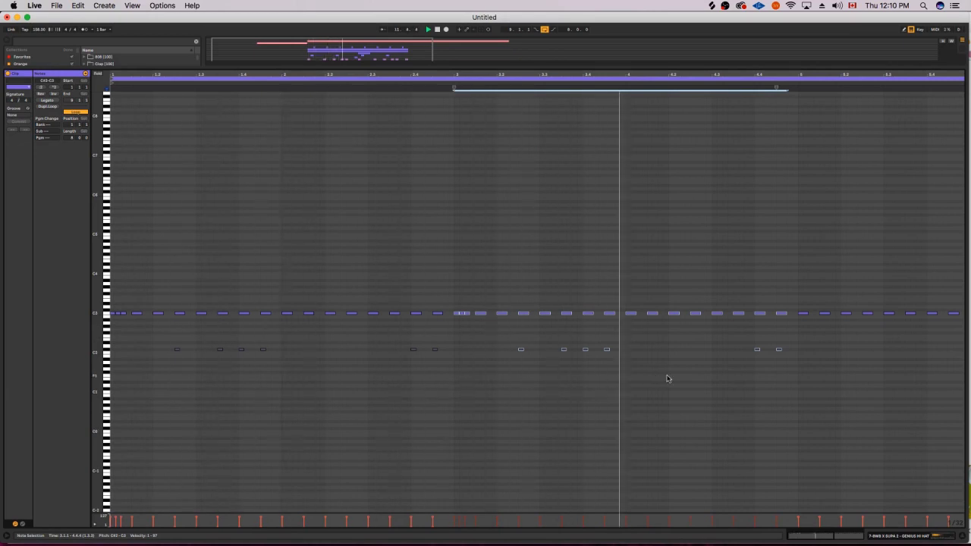
pyautogui.press('space')
# Turn the C3 hi-hat note at 4.2.1 into a three-hit 1/32 roll and select the roll's notes.
pyautogui.click(673, 314)
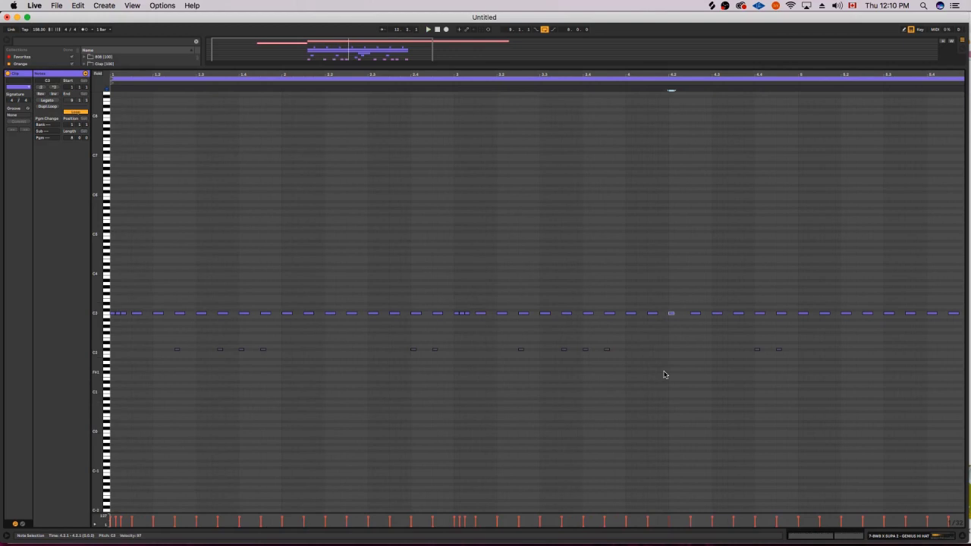
pyautogui.press('super+d')
pyautogui.press('Delete')
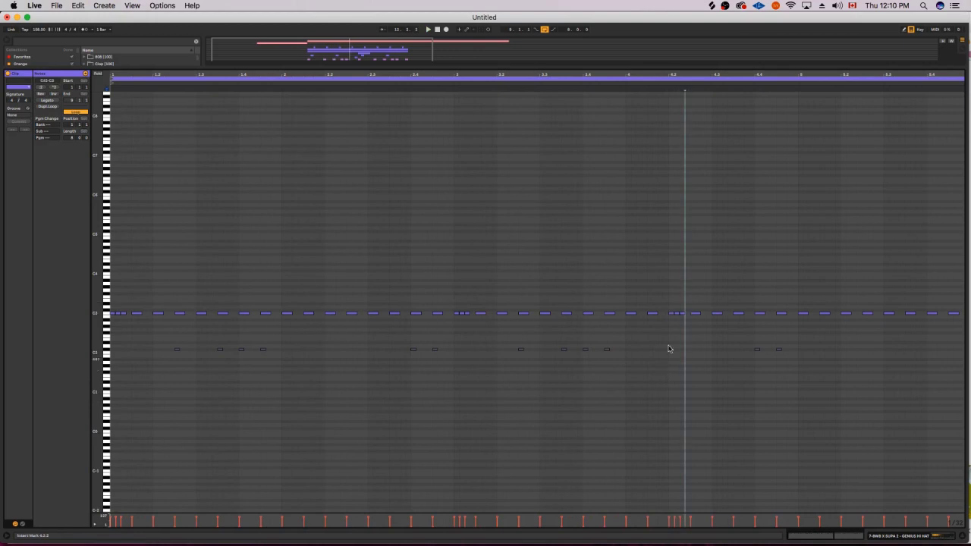
pyautogui.click(676, 314)
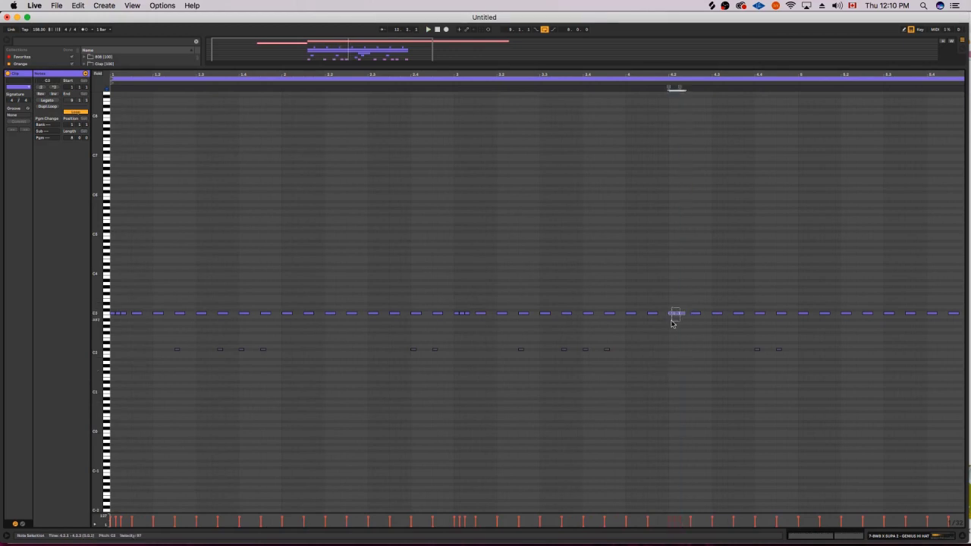
# Raise the hi-hat rolls at 1.1.1 and 4.2.1 to D3, play the pattern and add a C#2 note at 4.3.3.
pyautogui.keyDown('shift'); pyautogui.click(126, 312); pyautogui.keyUp('shift')
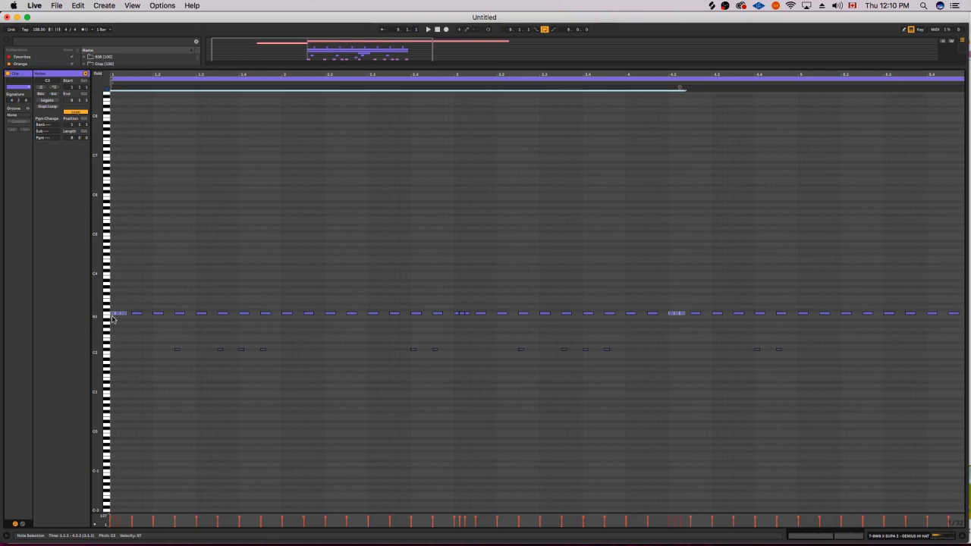
pyautogui.press('Up')
pyautogui.press('space')
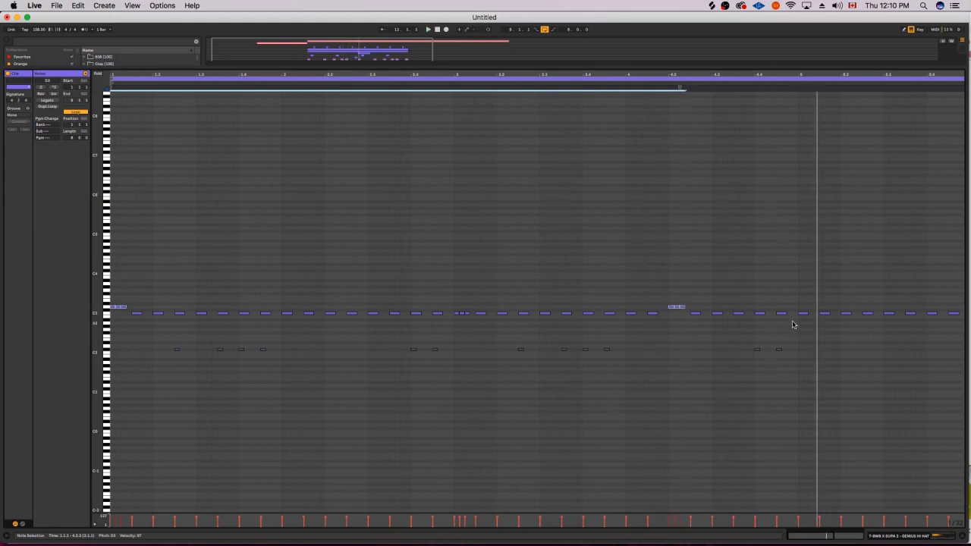
pyautogui.doubleClick(735, 349)
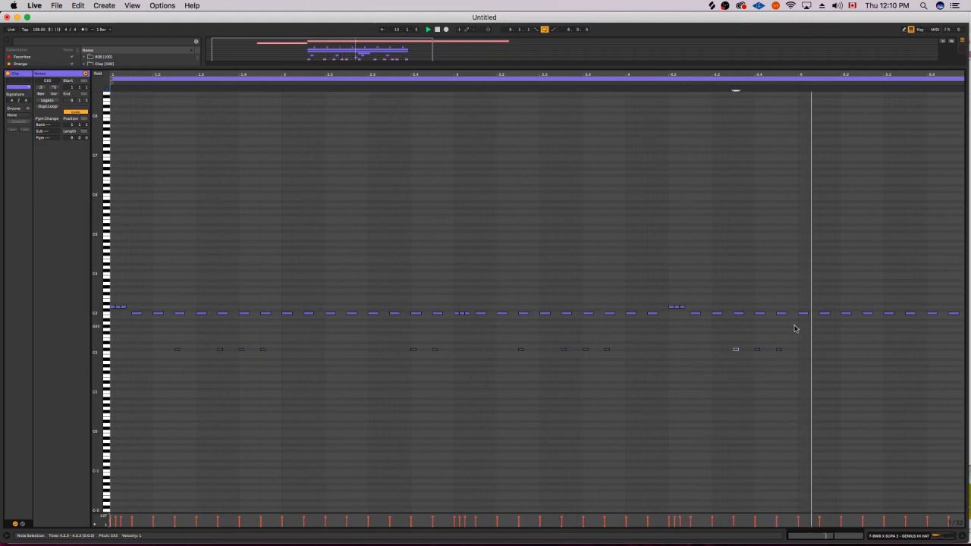
# Duplicate the hi-hat clip's first four bars into bars 5 to 8 and delete the extra C3 notes beneath the rolls at 5.1.1 and 8.2.1.
pyautogui.moveTo(796, 297); pyautogui.dragTo(114, 383)
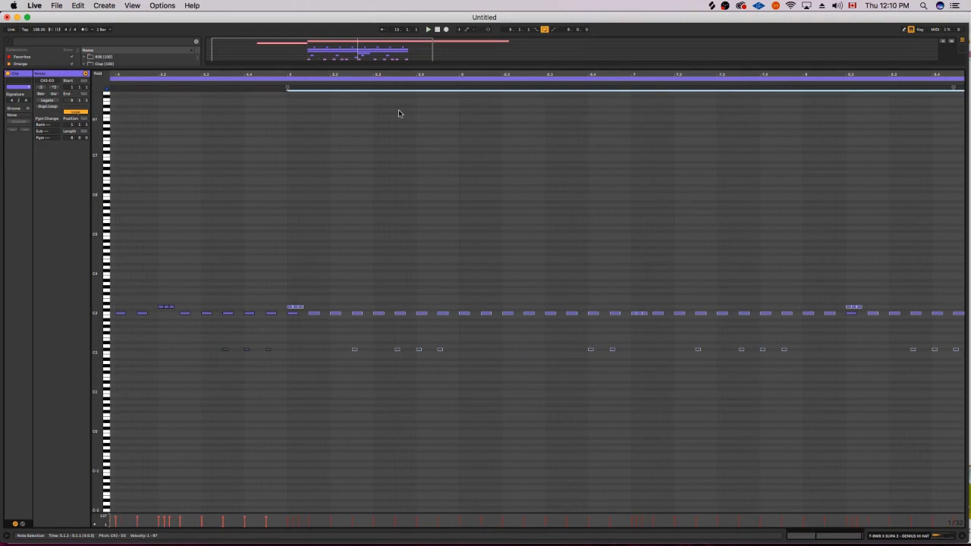
pyautogui.click(417, 58)
pyautogui.moveTo(840, 535); pyautogui.dragTo(835, 522)
pyautogui.click(539, 317)
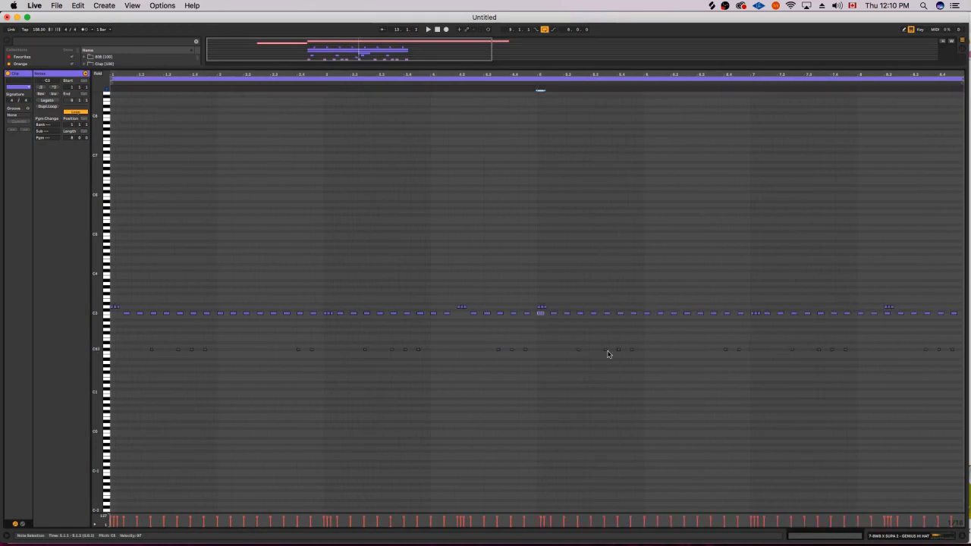
pyautogui.click(886, 316)
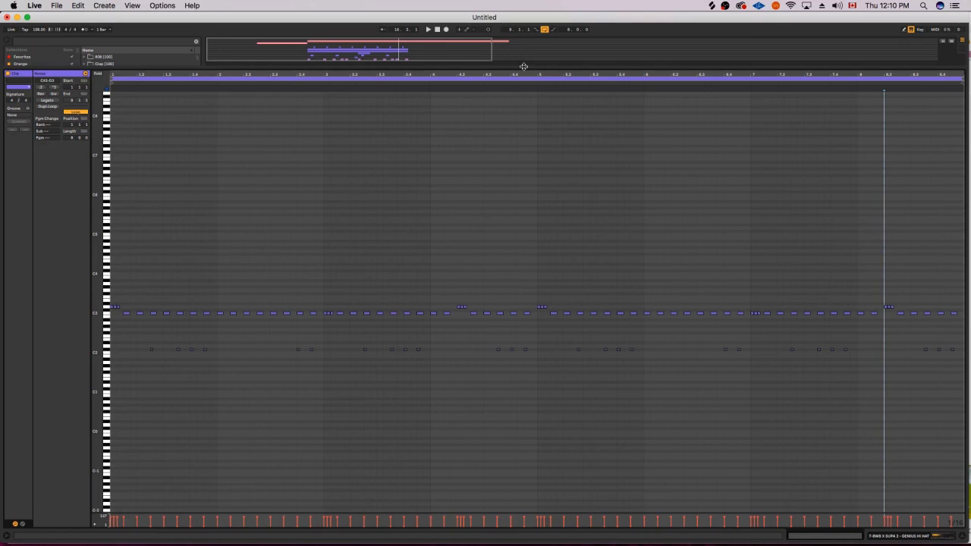
# Lengthen the attack of the hi-hat sampler's amplitude envelope and listen to it within the arrangement.
pyautogui.press('Tab')
pyautogui.doubleClick(876, 308)
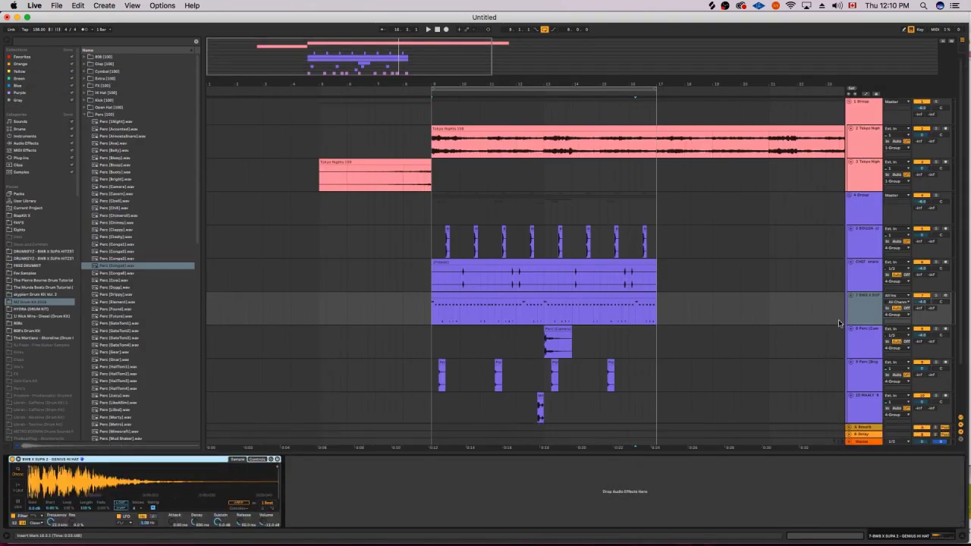
pyautogui.click(261, 461)
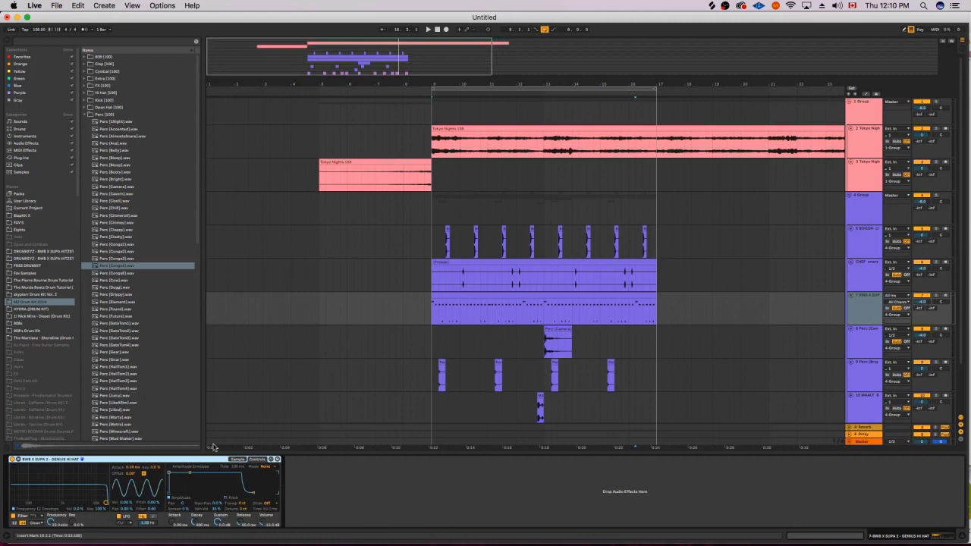
pyautogui.moveTo(170, 474); pyautogui.dragTo(191, 475)
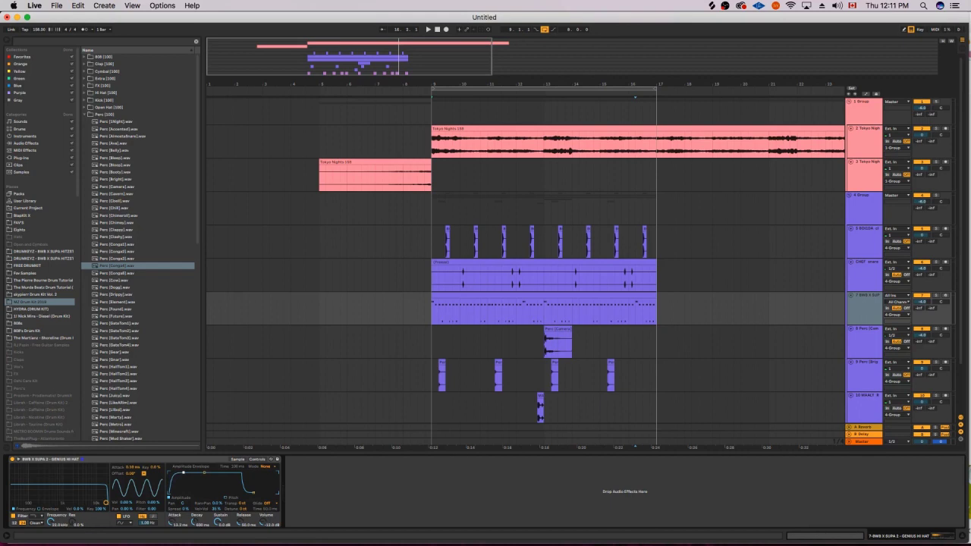
pyautogui.press('space')
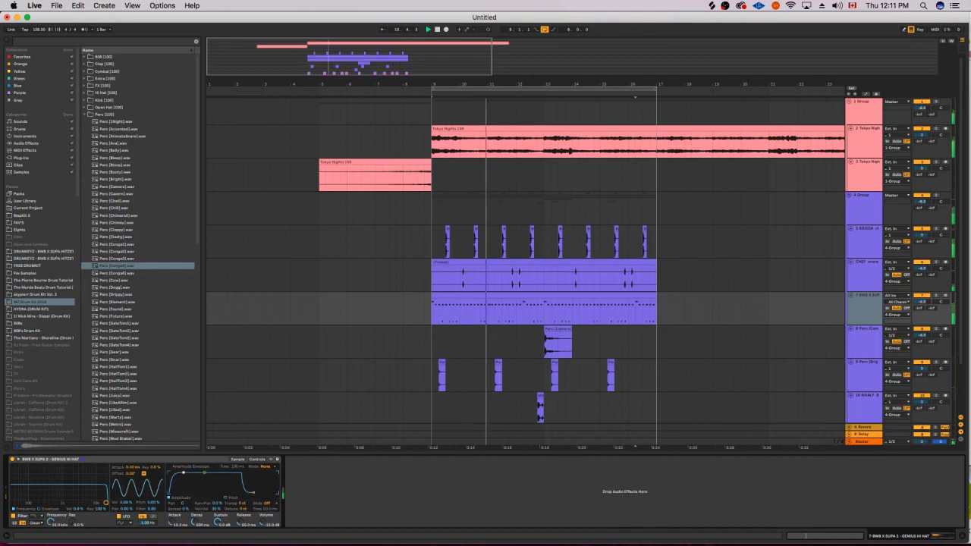
pyautogui.press('space')
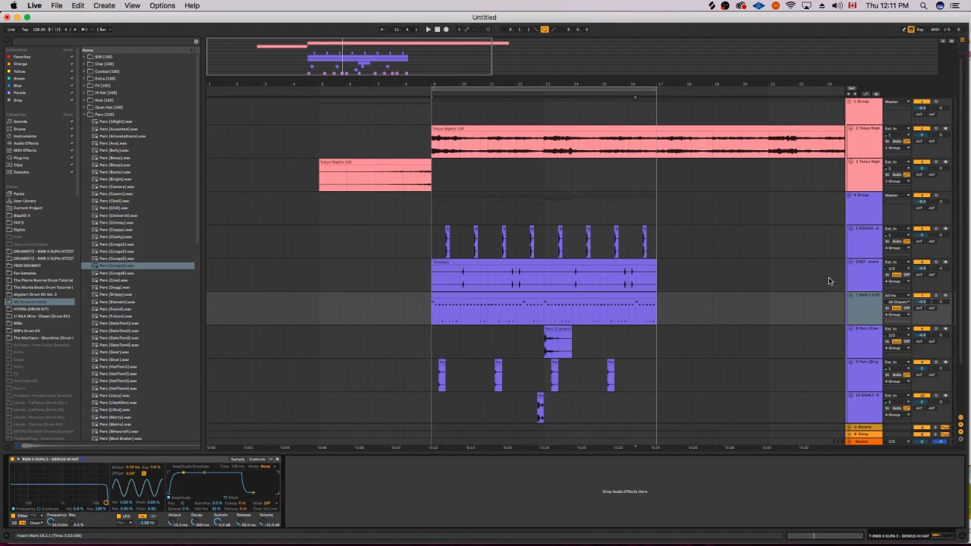
# Adjust the hi-hat track's volume while playing it back with the other drums.
pyautogui.press('space')
pyautogui.press('space')
pyautogui.click(922, 303)
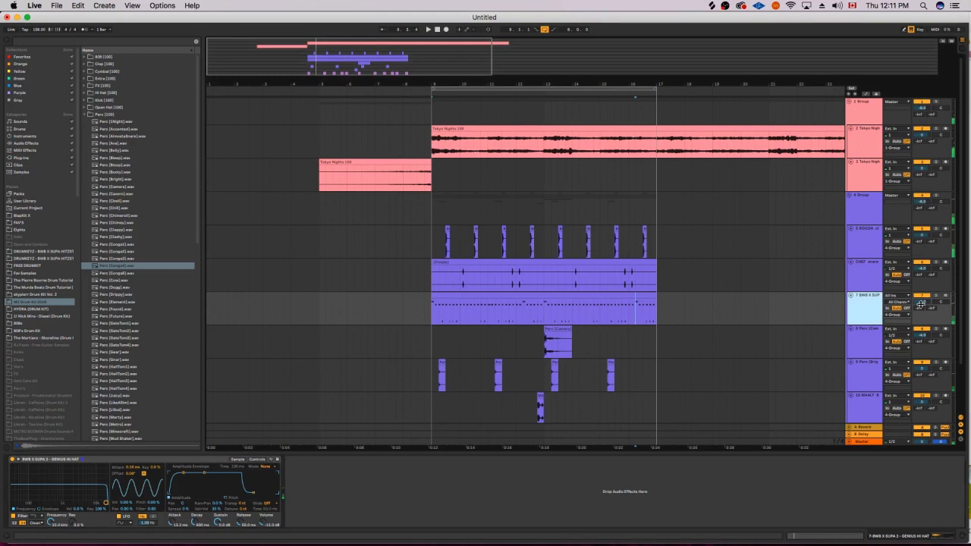
pyautogui.press('space')
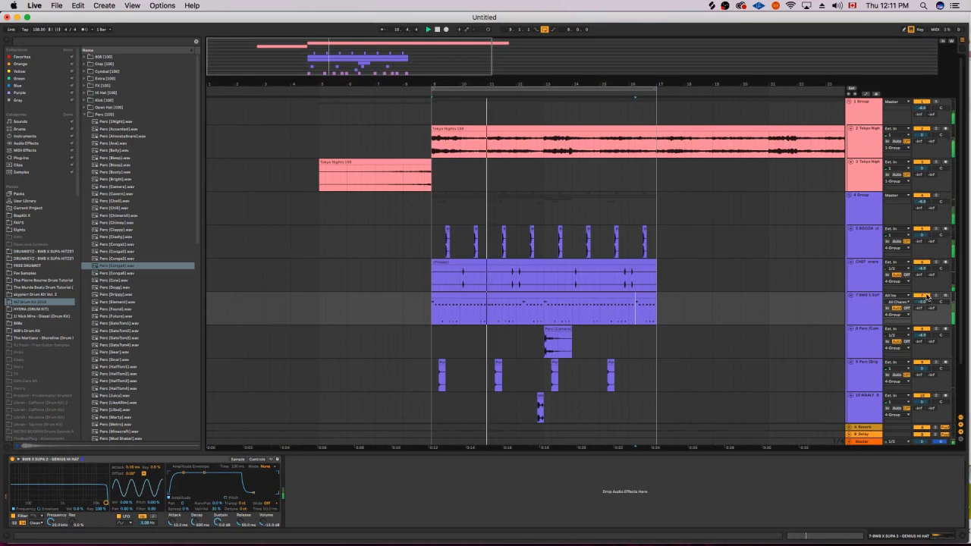
pyautogui.scroll(-3, 721, 281)
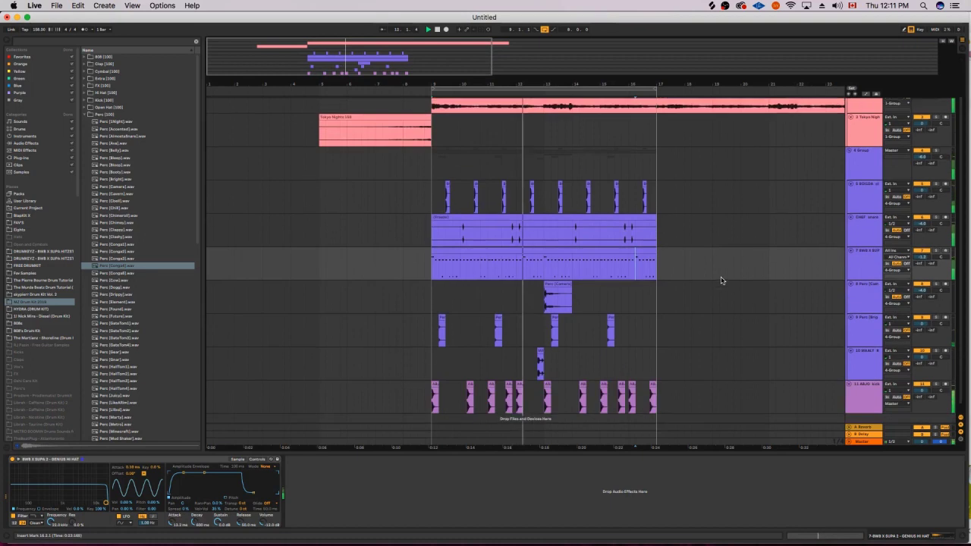
pyautogui.scroll(-1, 706, 277)
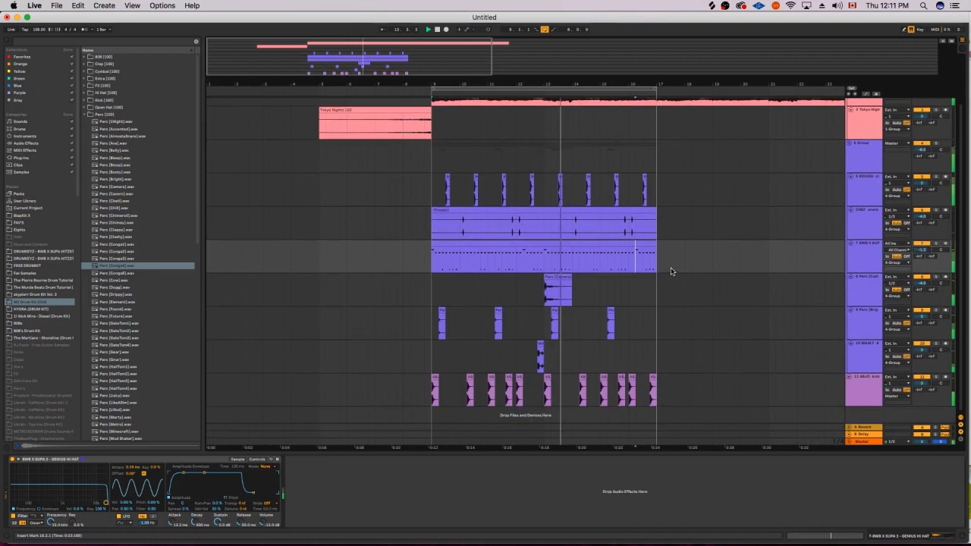
# Freeze the hi-hat MIDI track and flatten it to audio.
pyautogui.click(855, 256)
pyautogui.rightClick(856, 260)
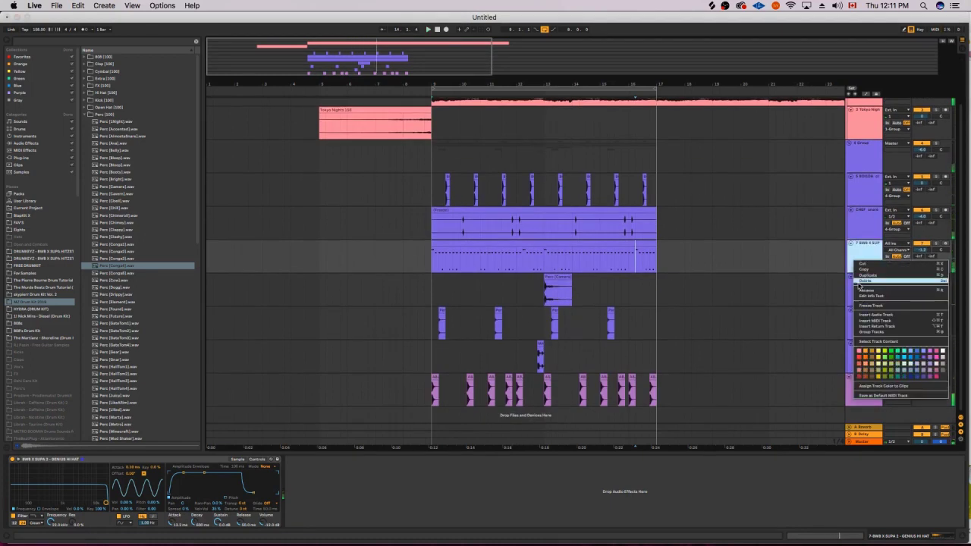
pyautogui.click(871, 305)
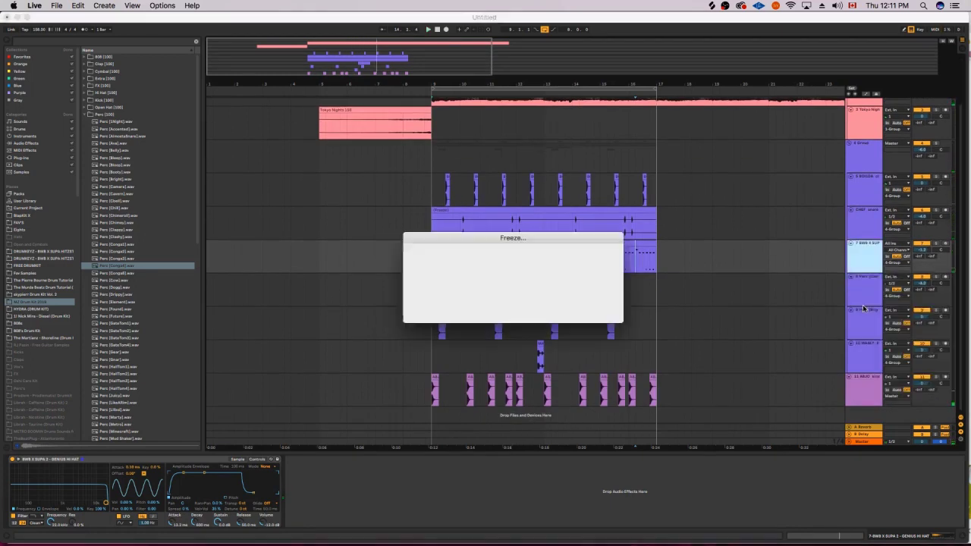
pyautogui.rightClick(855, 255)
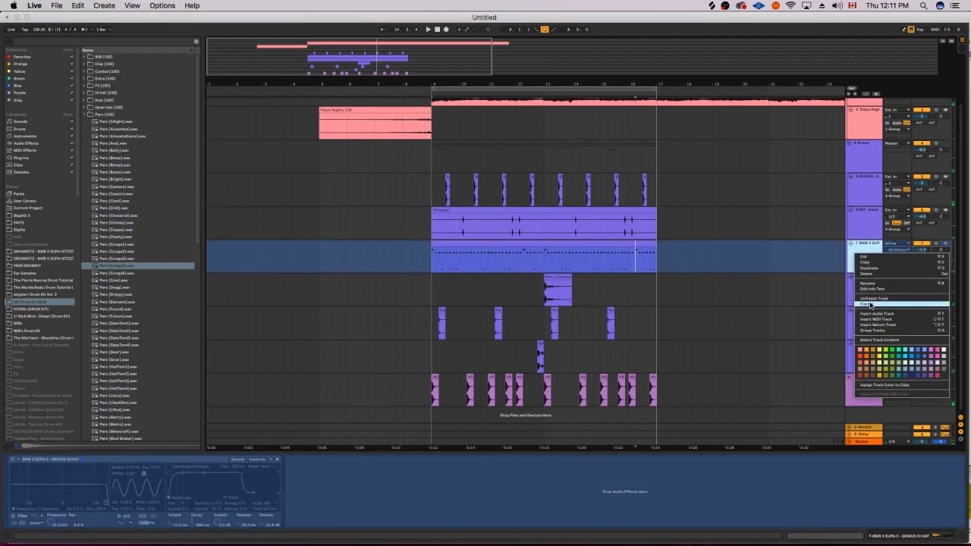
pyautogui.click(871, 304)
# Consolidate the clap, snare, hi-hat, percussion and shaker clips from bar 9 to bar 17 into one clip per track.
pyautogui.click(438, 199)
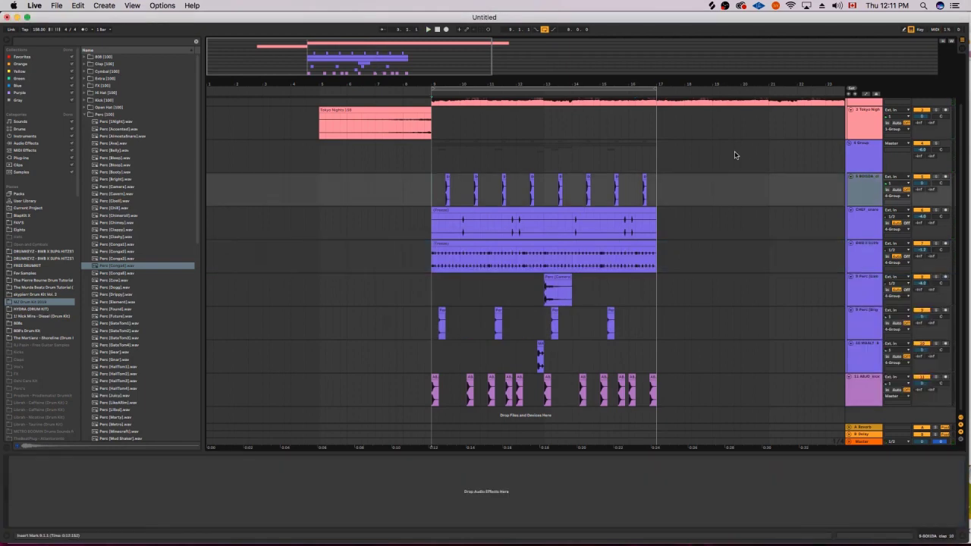
pyautogui.keyDown('shift'); pyautogui.click(654, 347); pyautogui.keyUp('shift')
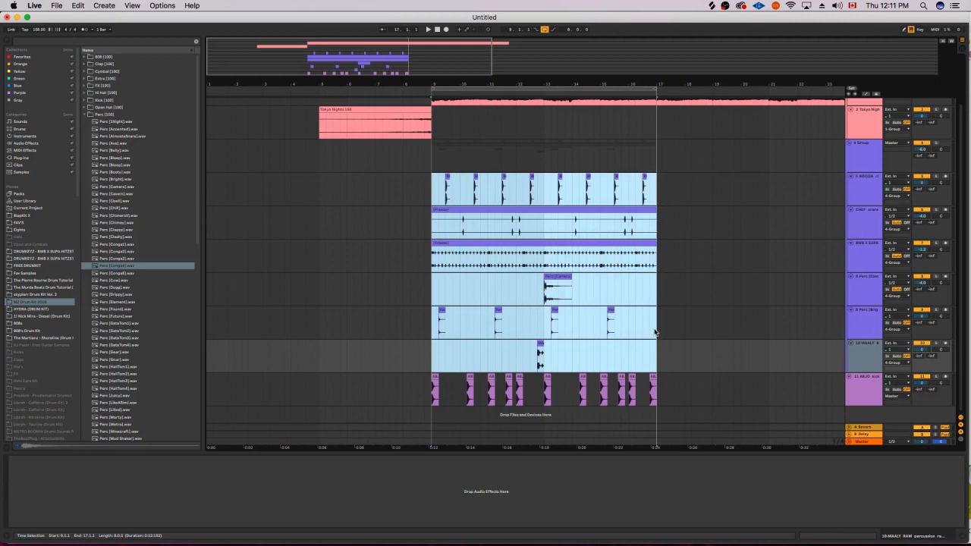
pyautogui.press('super+j')
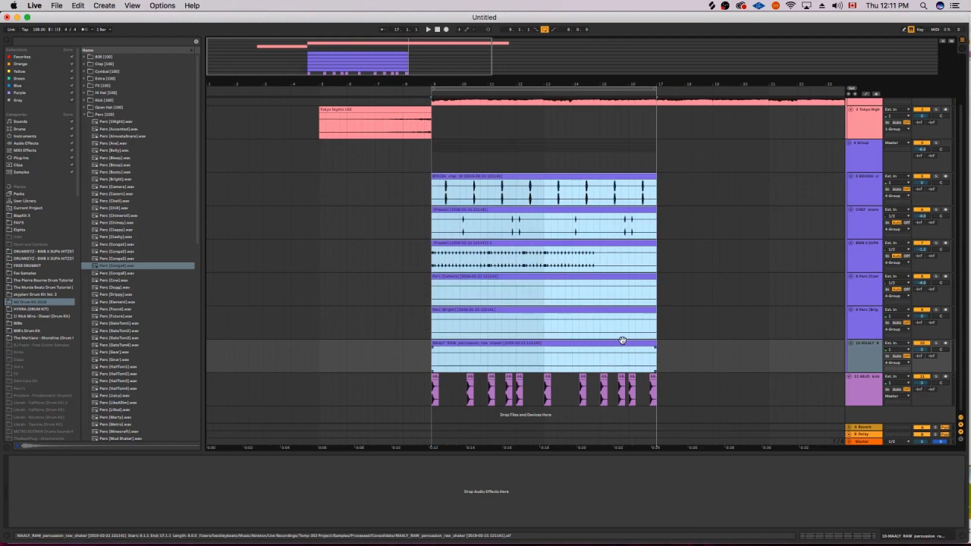
# Apply the Swing 8-05 groove to all six consolidated drum clips, commit it and play the result.
pyautogui.doubleClick(625, 341)
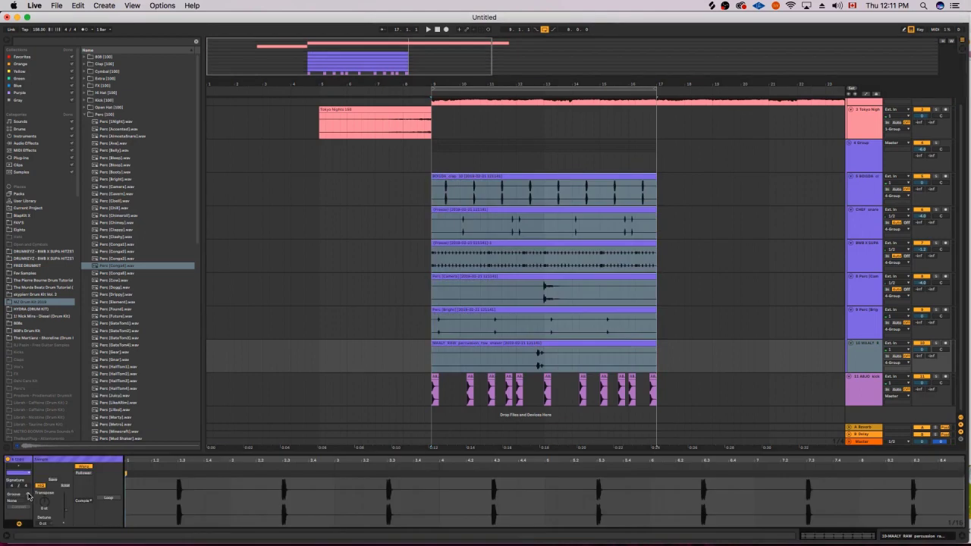
pyautogui.press('q')
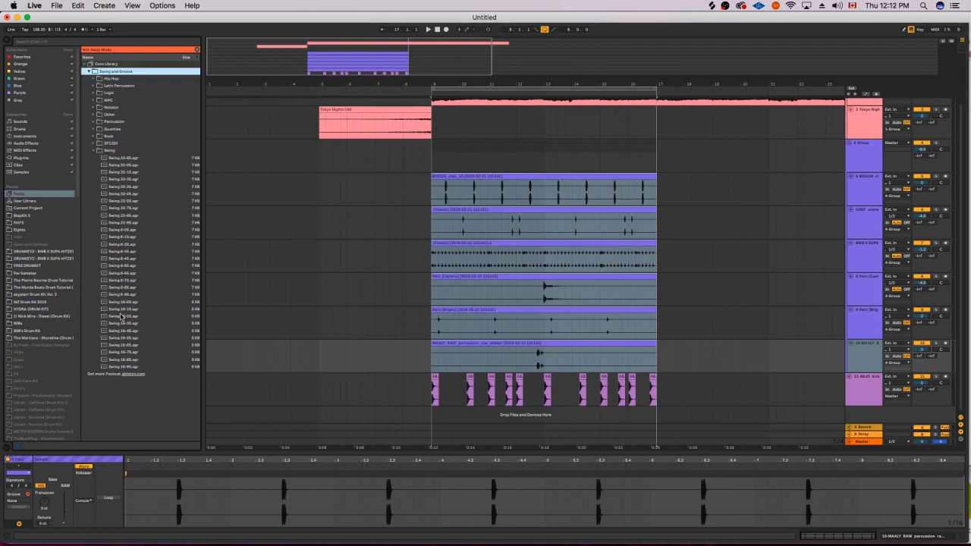
pyautogui.click(129, 230)
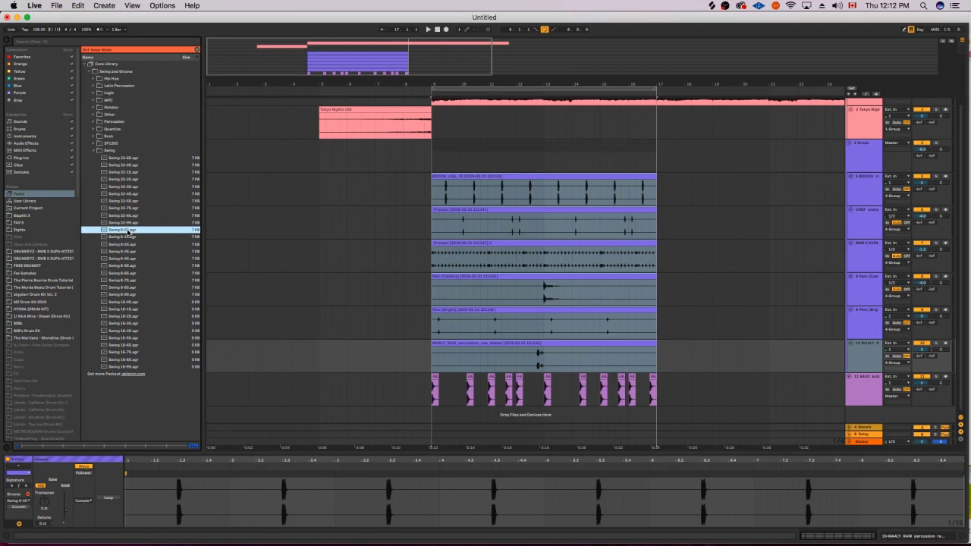
pyautogui.click(17, 508)
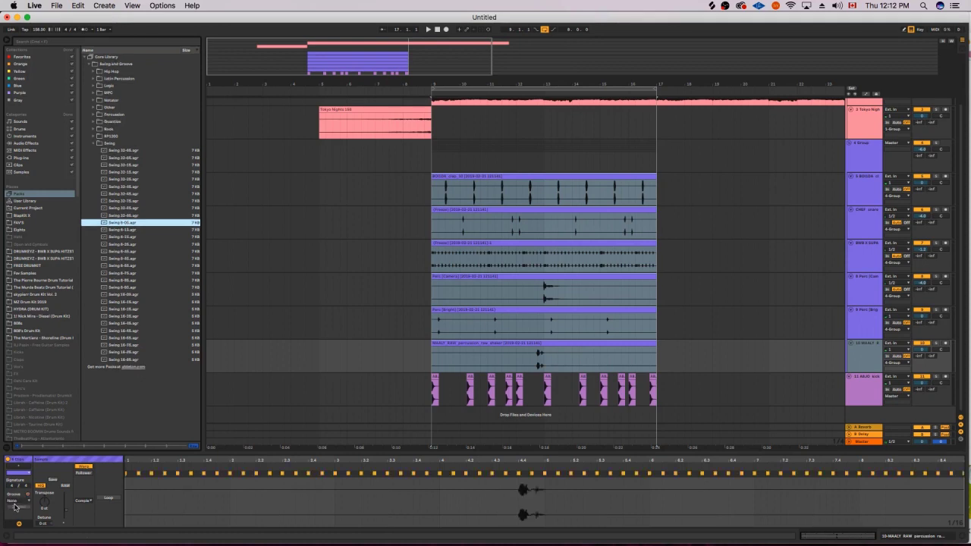
pyautogui.press('space')
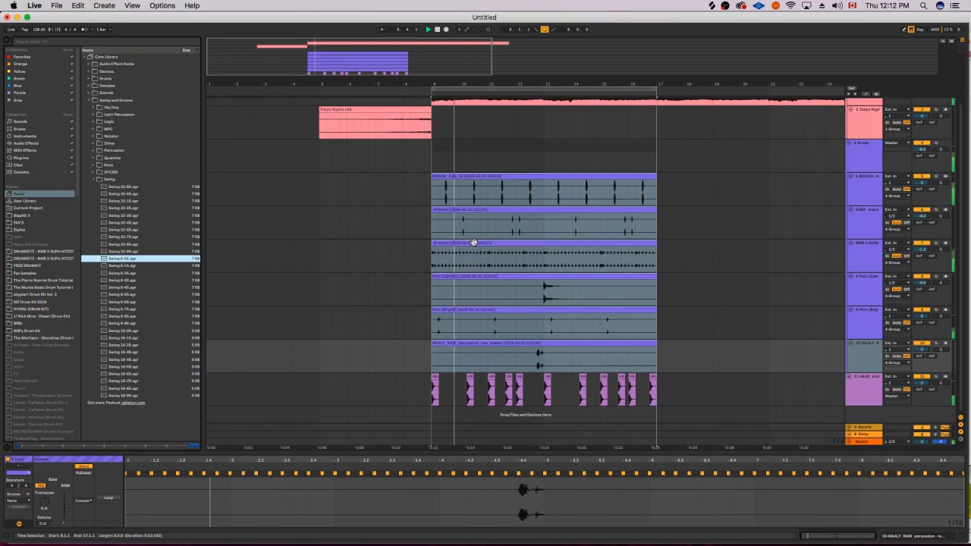
pyautogui.click(684, 255)
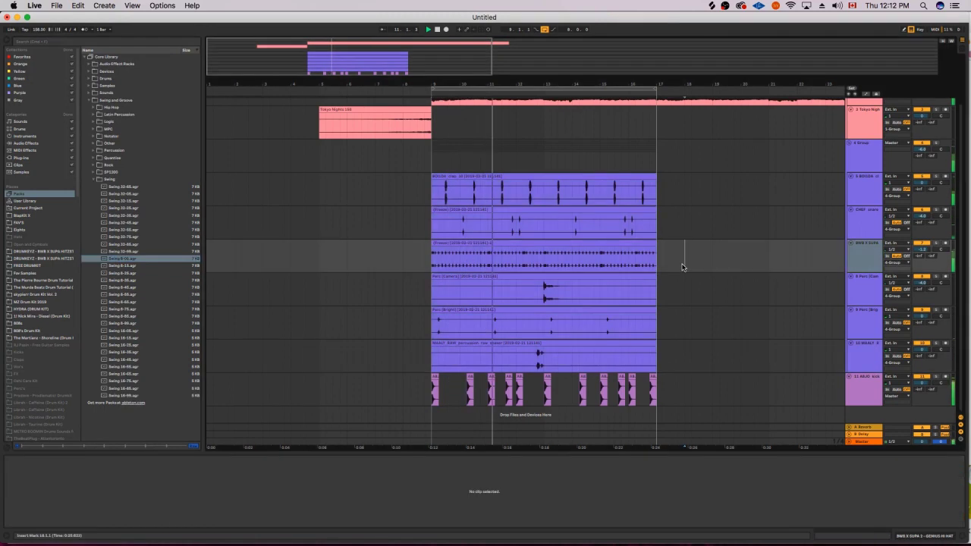
# Insert a new empty MIDI track below the kick track.
pyautogui.click(877, 402)
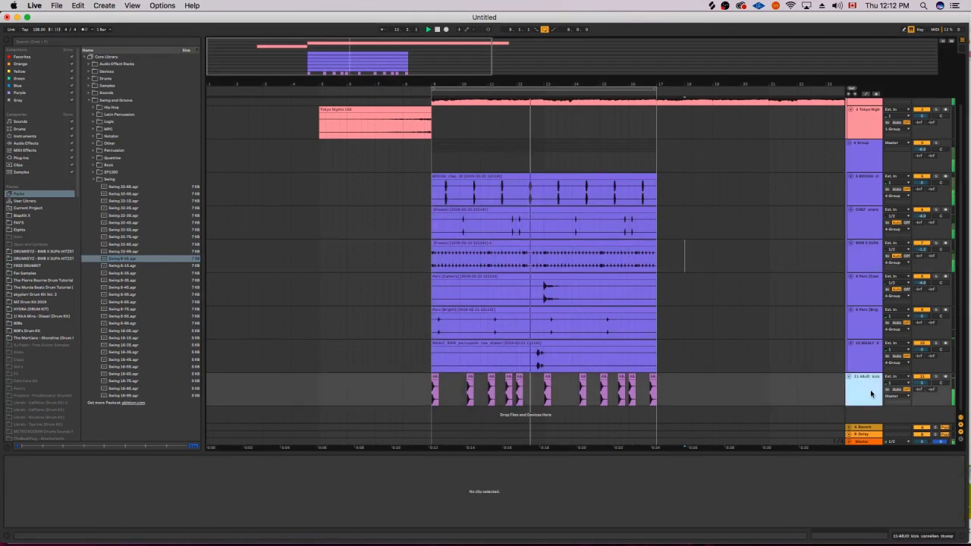
pyautogui.press('super+shift+t')
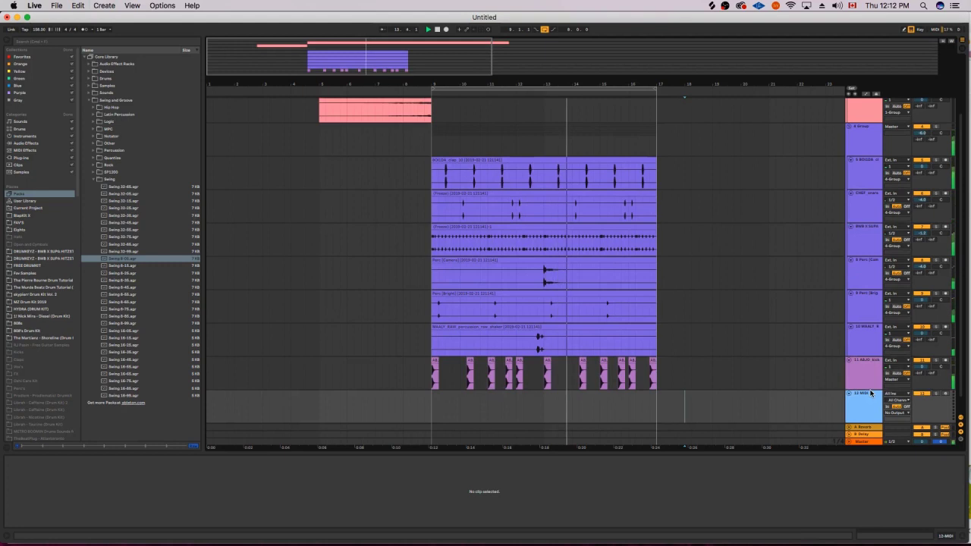
pyautogui.click(866, 402)
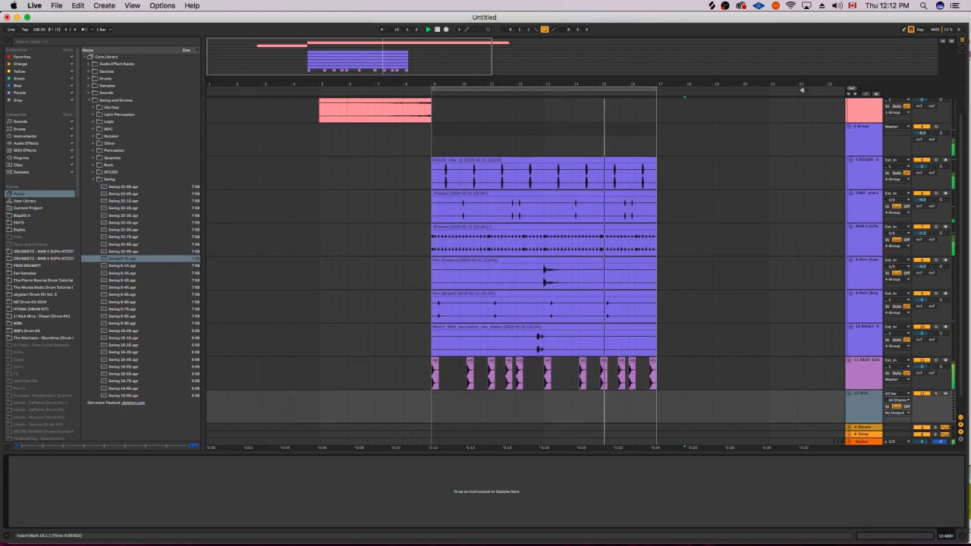
# Switch to Splice, browse the 808 search results and load DECAP_808_bass_one_shot_wide_C.wav as the instrument of the new MIDI track.
pyautogui.click(712, 5)
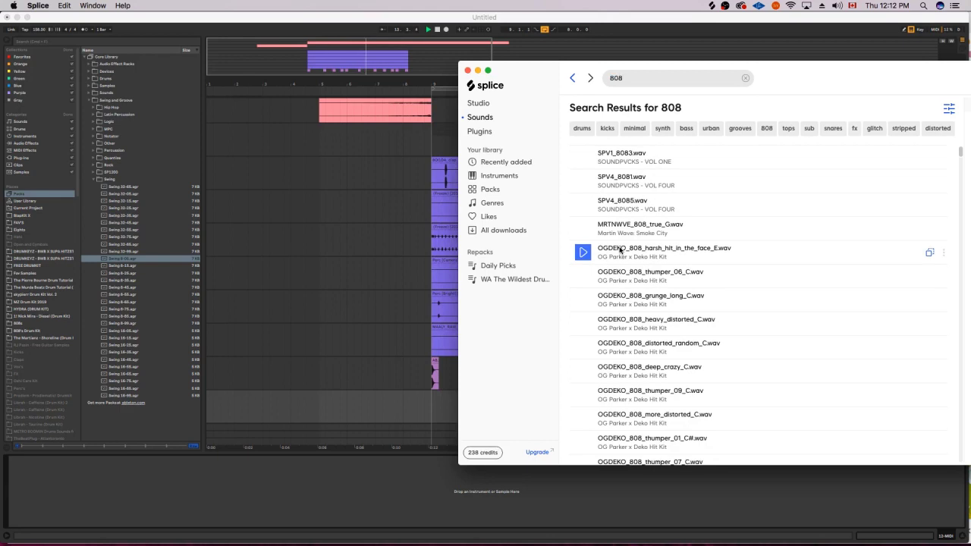
pyautogui.scroll(-10, 638, 249)
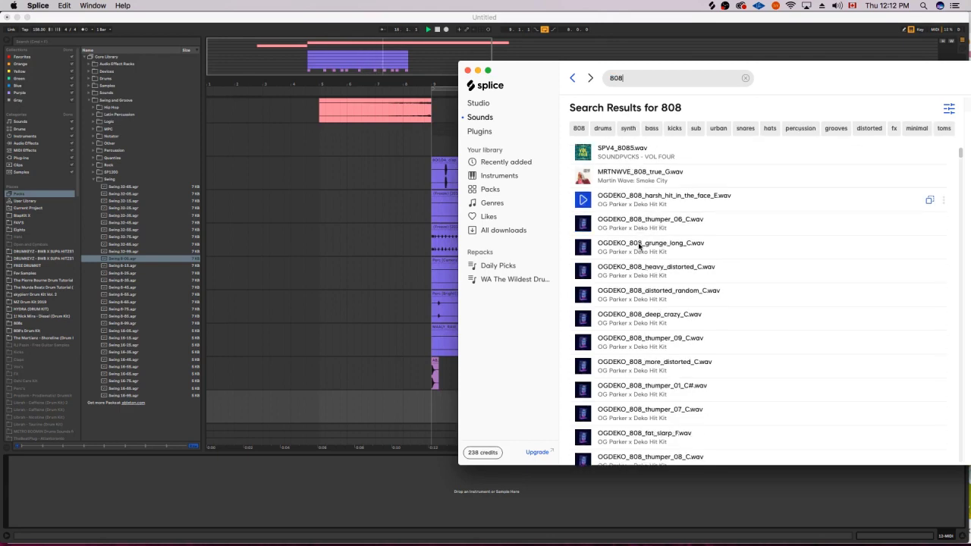
pyautogui.scroll(-3, 637, 248)
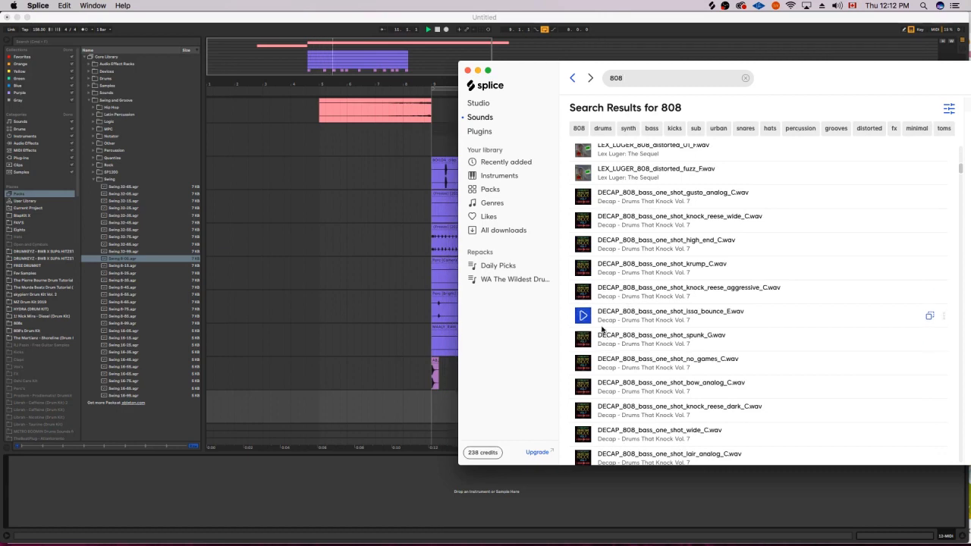
pyautogui.scroll(-2, 602, 329)
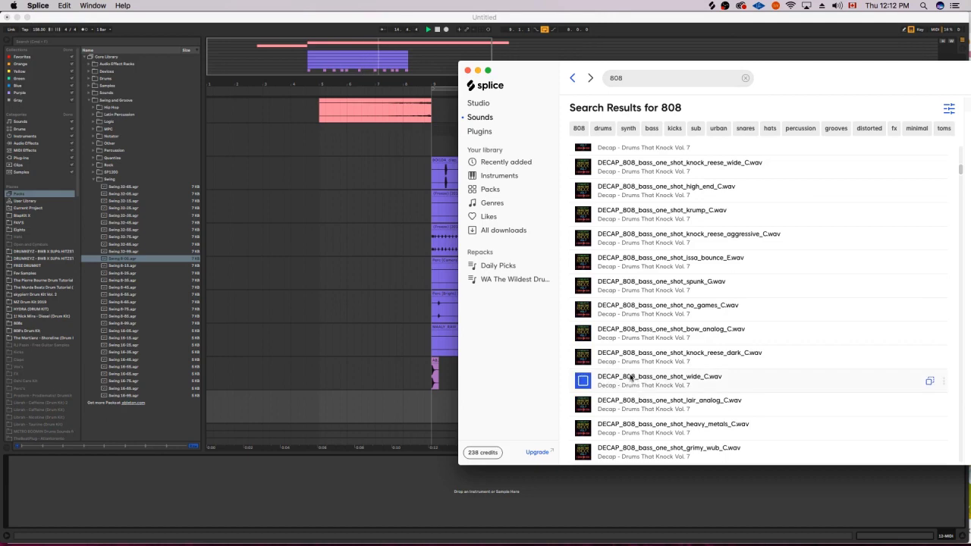
pyautogui.moveTo(631, 377); pyautogui.dragTo(478, 486)
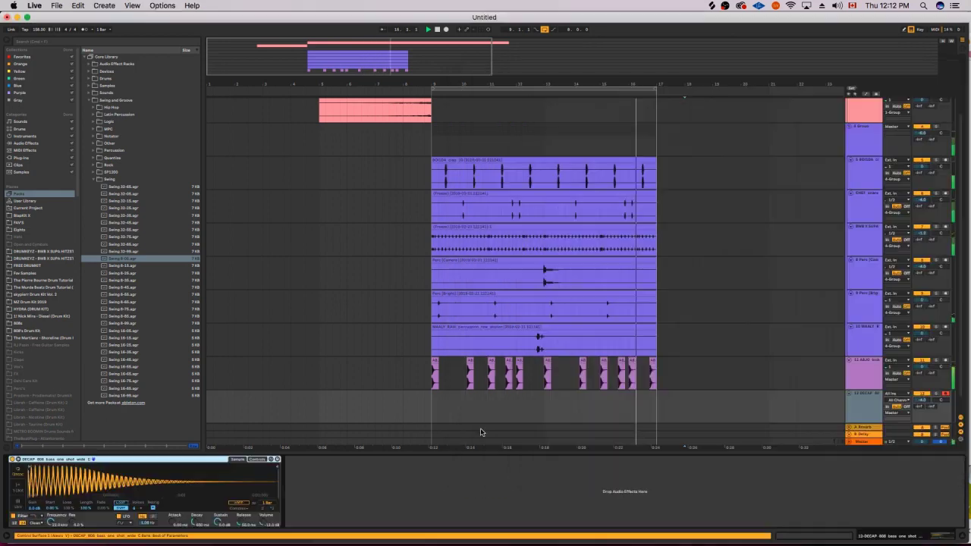
# Create a MIDI clip from bar 9 to bar 17 on the 808 track and add a C4 note just over two beats long at its start.
pyautogui.moveTo(436, 410); pyautogui.dragTo(654, 398)
pyautogui.press('super+shift+m')
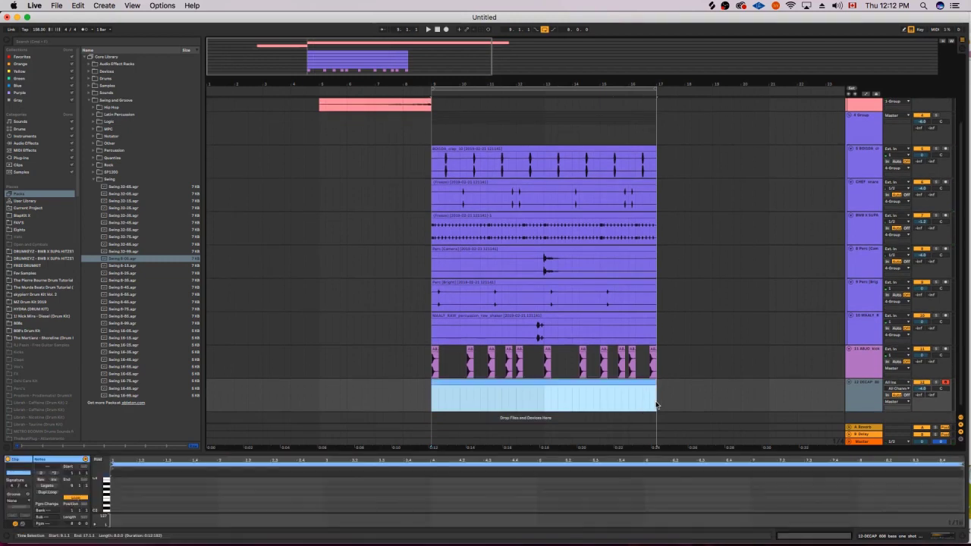
pyautogui.moveTo(625, 452); pyautogui.dragTo(424, 131)
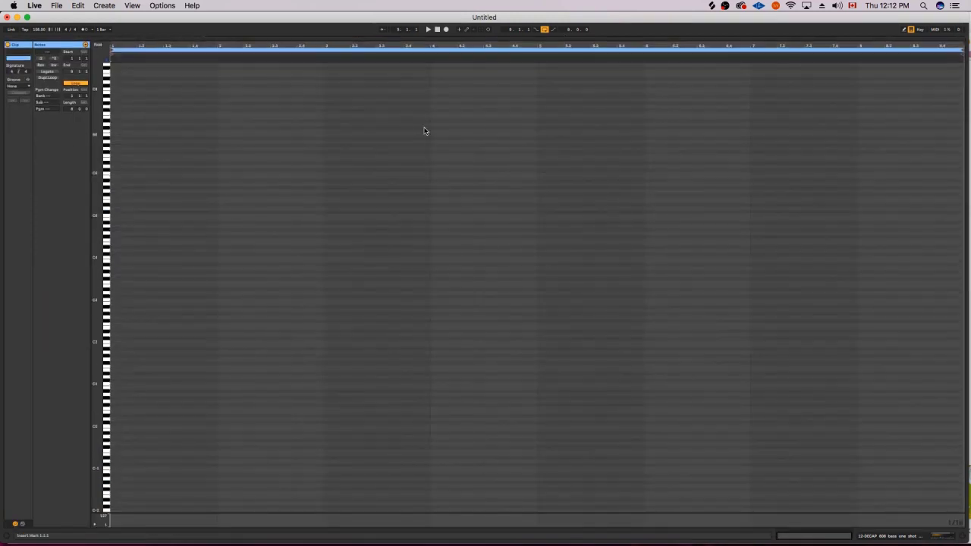
pyautogui.click(114, 260)
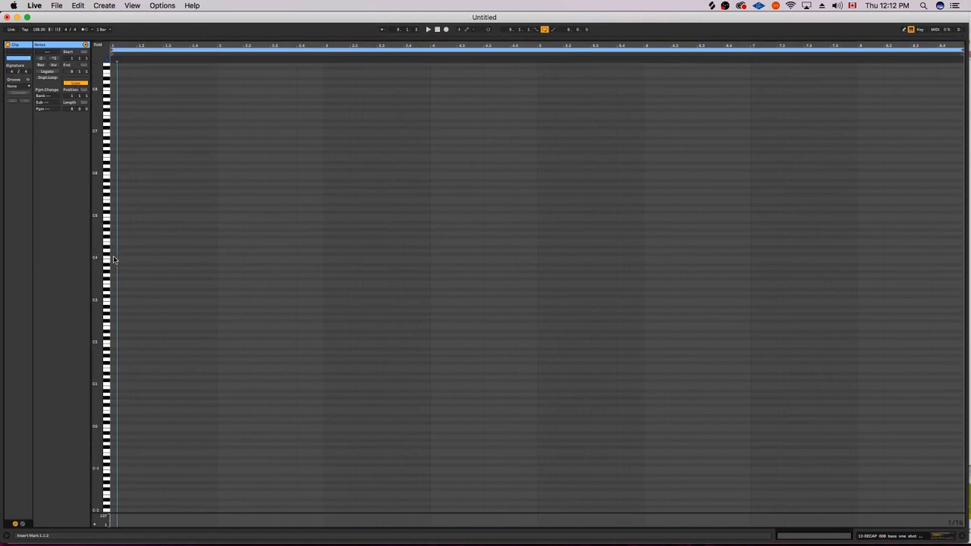
pyautogui.moveTo(115, 259); pyautogui.dragTo(162, 279)
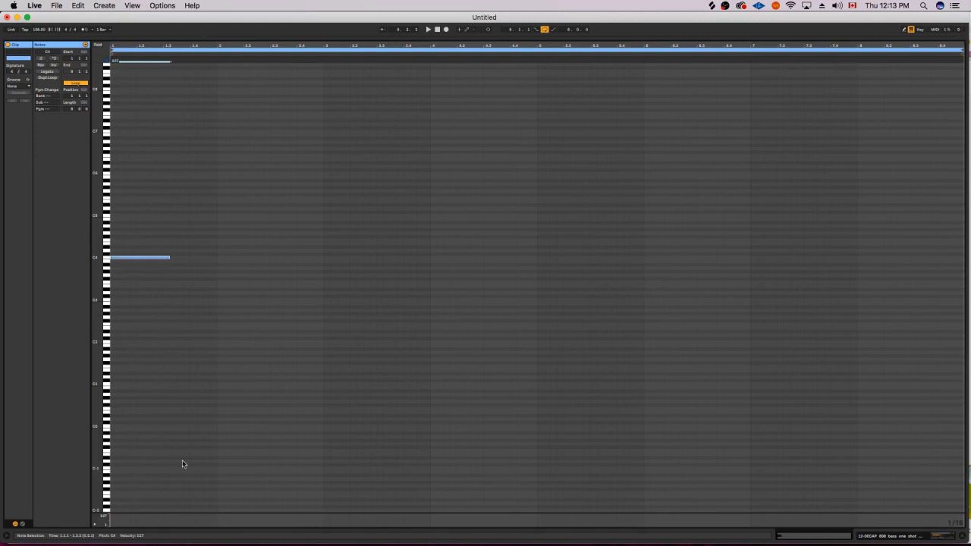
# Try the opening 808 note at F4 and play it against the beat.
pyautogui.moveTo(154, 202); pyautogui.dragTo(155, 328)
pyautogui.press('Down')
pyautogui.press('Down')
pyautogui.press('Down')
pyautogui.press('Down')
pyautogui.press('Down')
pyautogui.press('Down')
pyautogui.press('Down')
pyautogui.press('Down')
pyautogui.press('Down')
pyautogui.press('space')
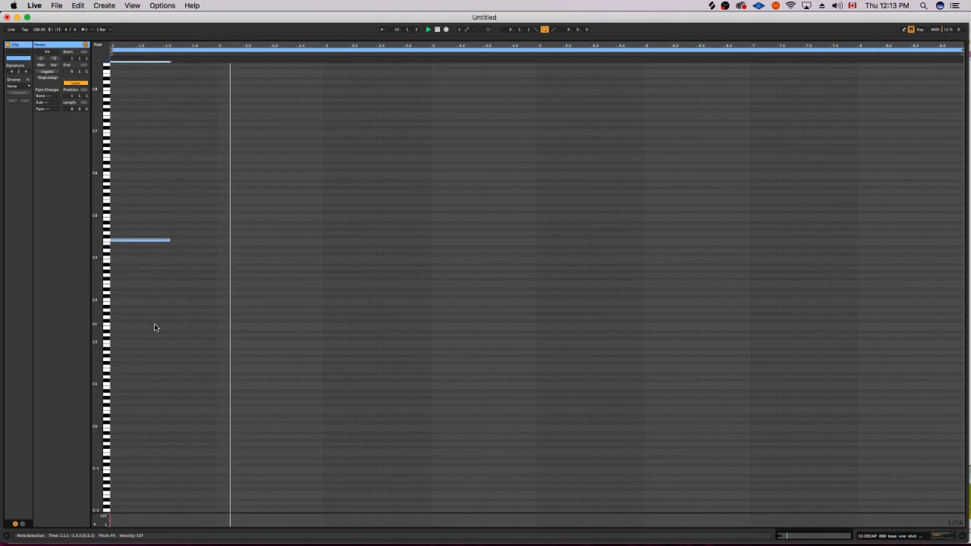
# Try the opening 808 note a semitone or two higher at F#4, G4 and A4 during playback.
pyautogui.press('Up')
pyautogui.press('Up')
pyautogui.press('Up')
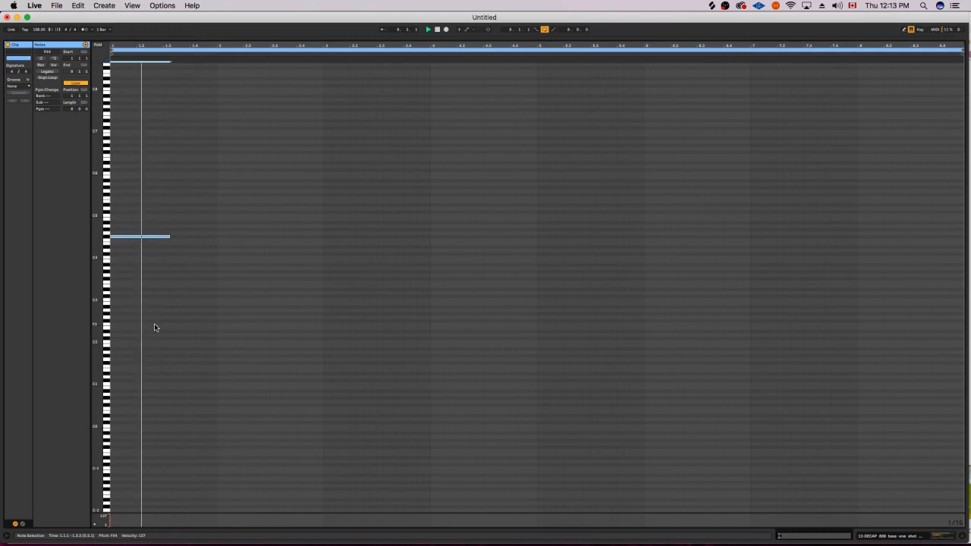
pyautogui.press('Up')
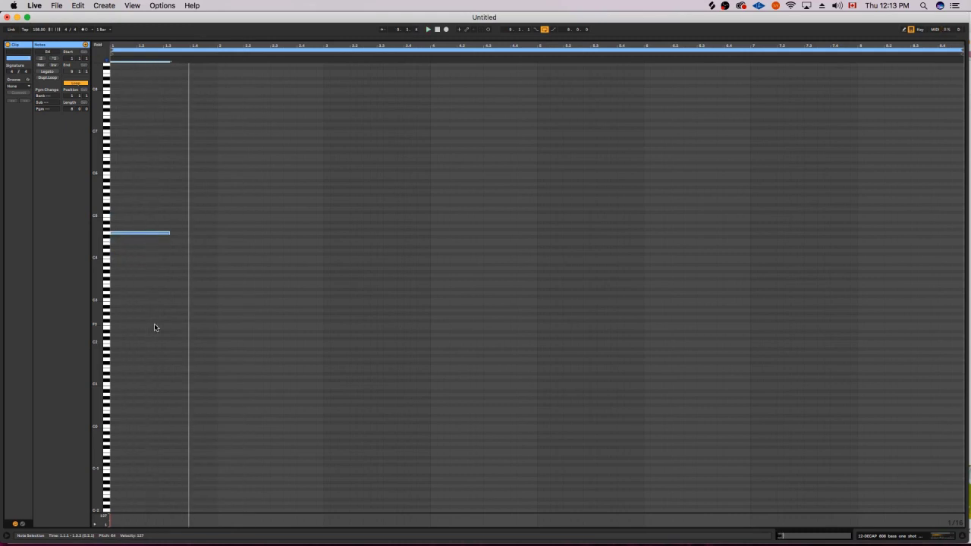
pyautogui.press('Up')
pyautogui.press('Up')
pyautogui.press('Up')
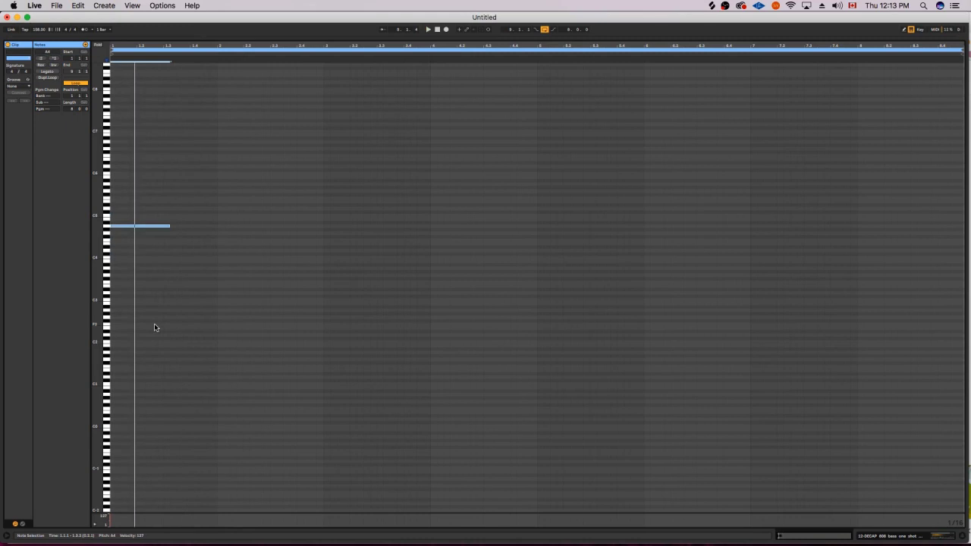
# Try the opening 808 note at C5, restarting playback to compare it with the neighbouring pitch.
pyautogui.press('Up')
pyautogui.press('Up')
pyautogui.press('space')
pyautogui.press('space')
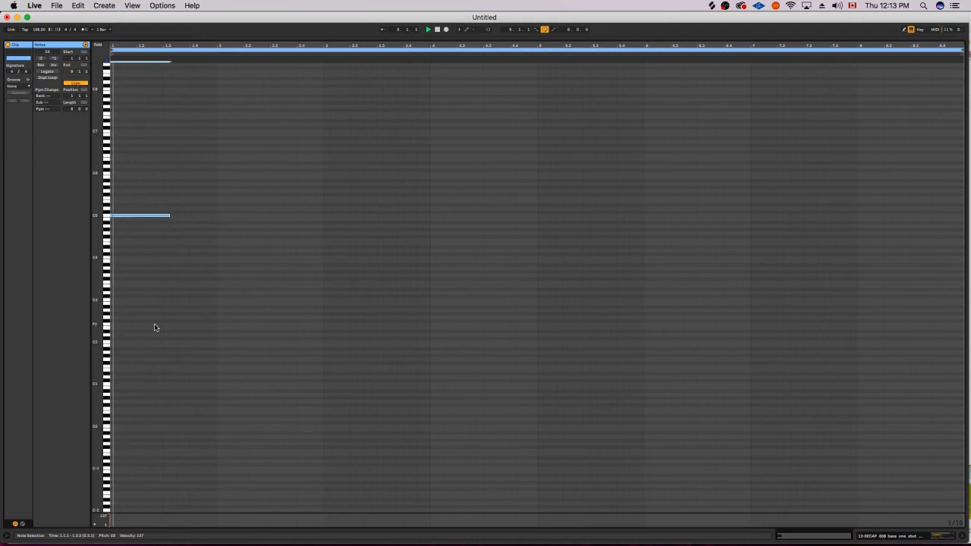
pyautogui.press('space')
pyautogui.press('Up')
pyautogui.press('space')
pyautogui.press('space')
pyautogui.press('Down')
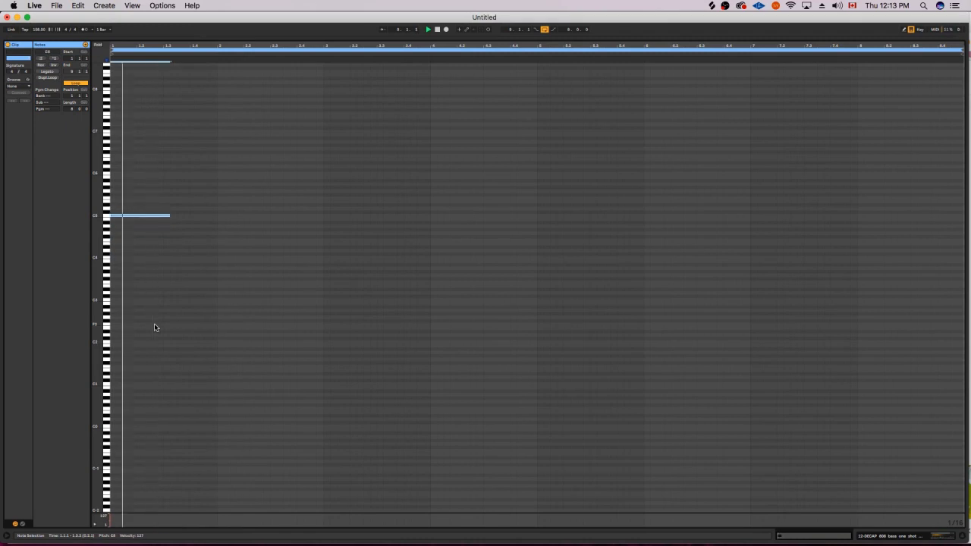
# Lower the opening 808 note two octaves to C3 and replay the loop's start.
pyautogui.hotkey('shift', 'Down')
pyautogui.hotkey('shift', 'Down')
pyautogui.press('space')
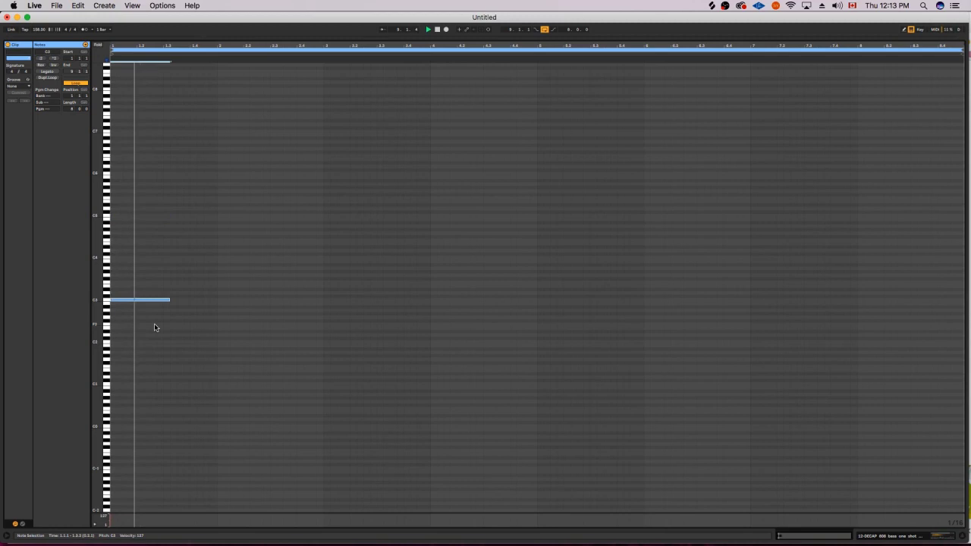
pyautogui.press('space')
pyautogui.press('space')
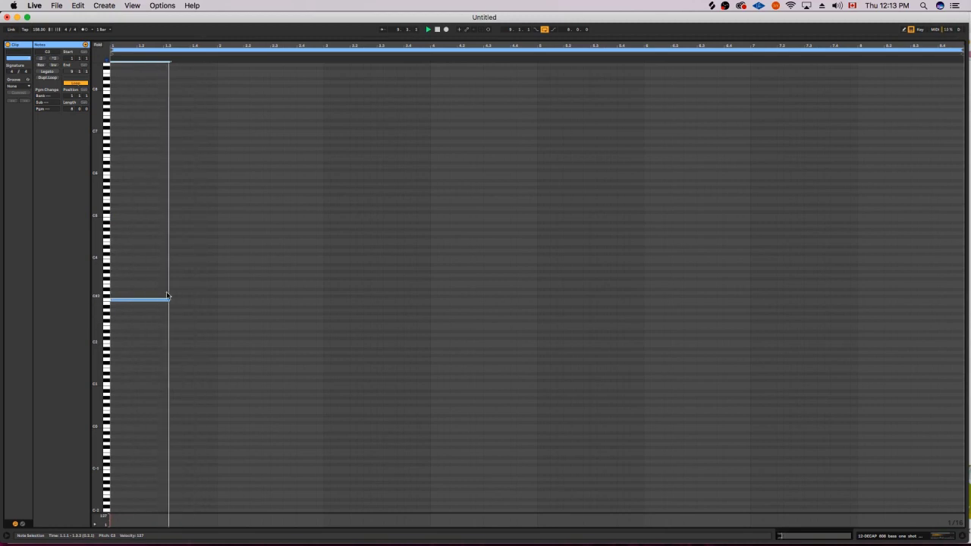
pyautogui.press('space')
pyautogui.press('space')
# Transpose the opening 808 note to G3, auditioning pitches between A#2 and G3 against the beat.
pyautogui.moveTo(171, 268); pyautogui.dragTo(142, 311)
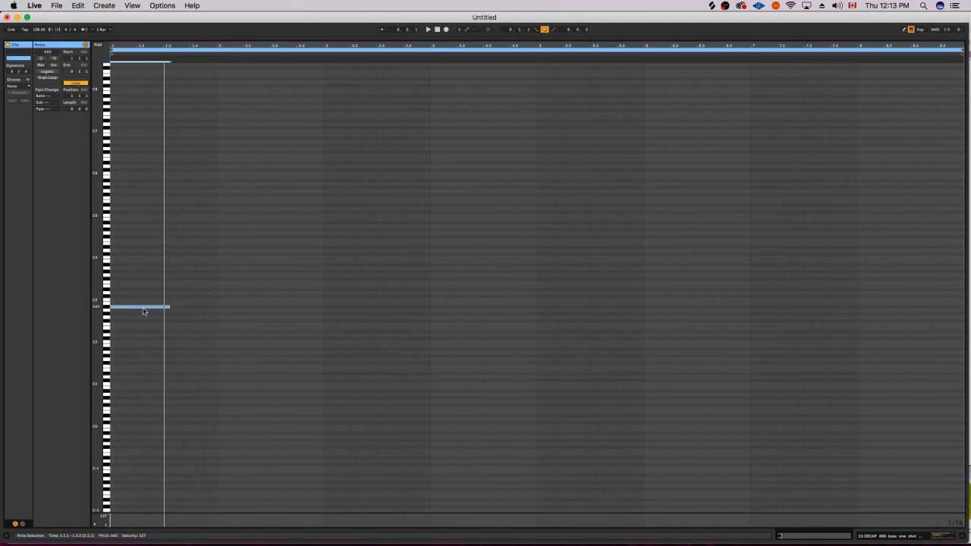
pyautogui.press('Up')
pyautogui.press('Up')
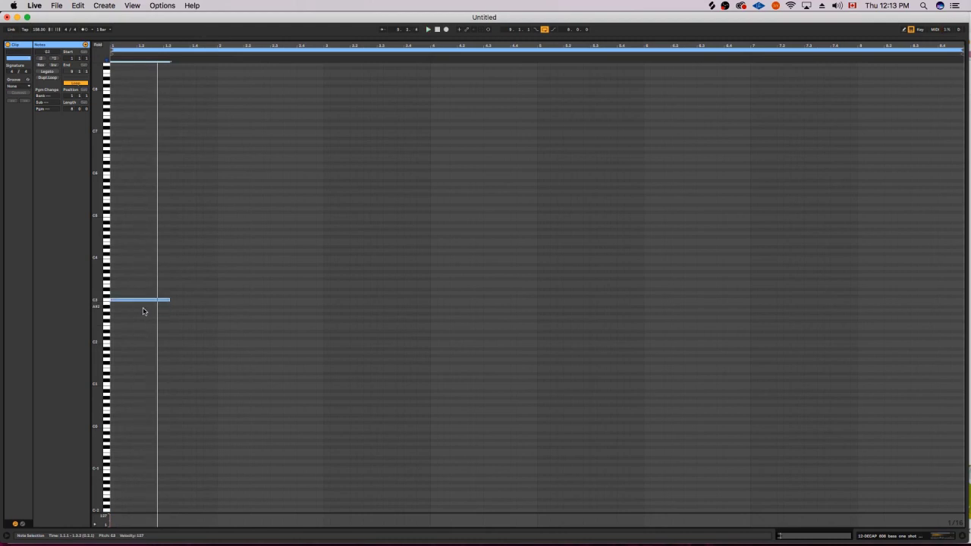
pyautogui.press('Up')
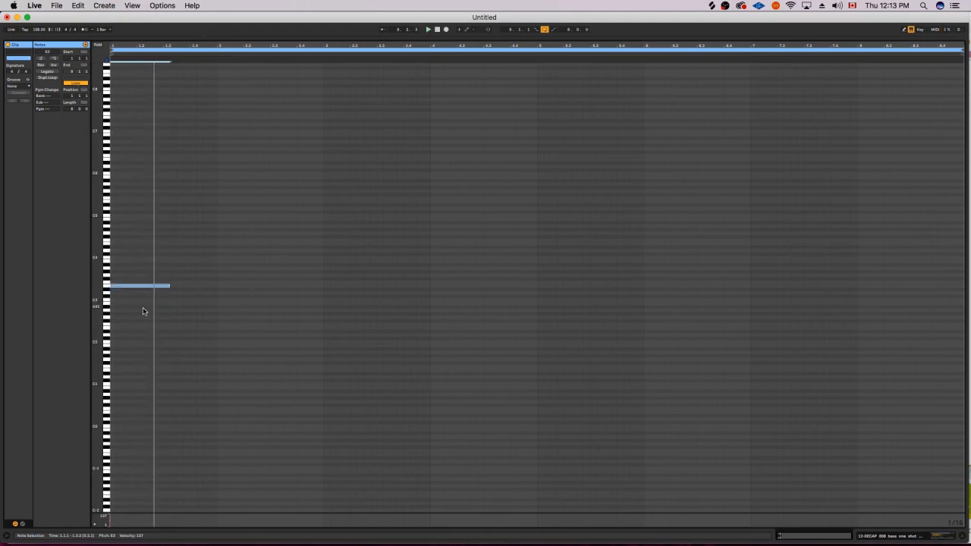
pyautogui.press('Up')
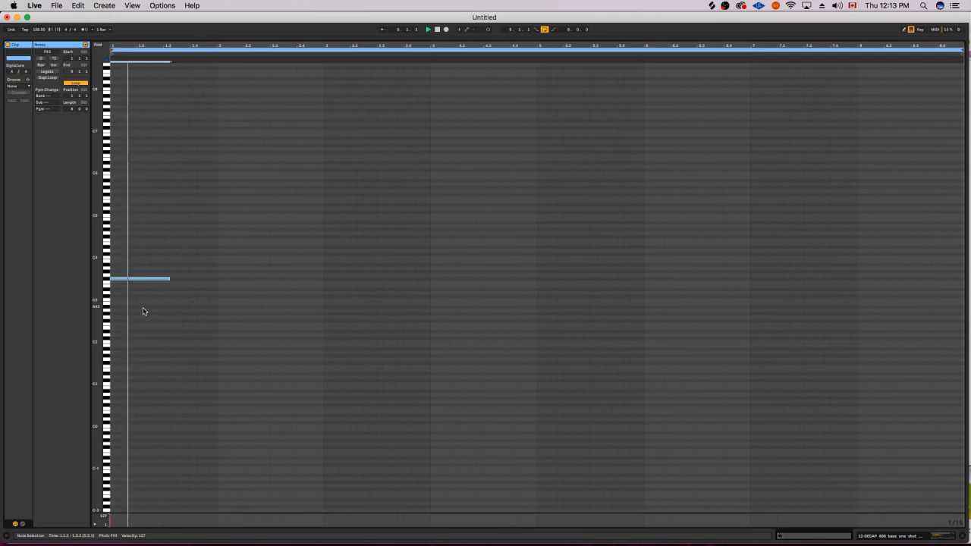
pyautogui.press('Up')
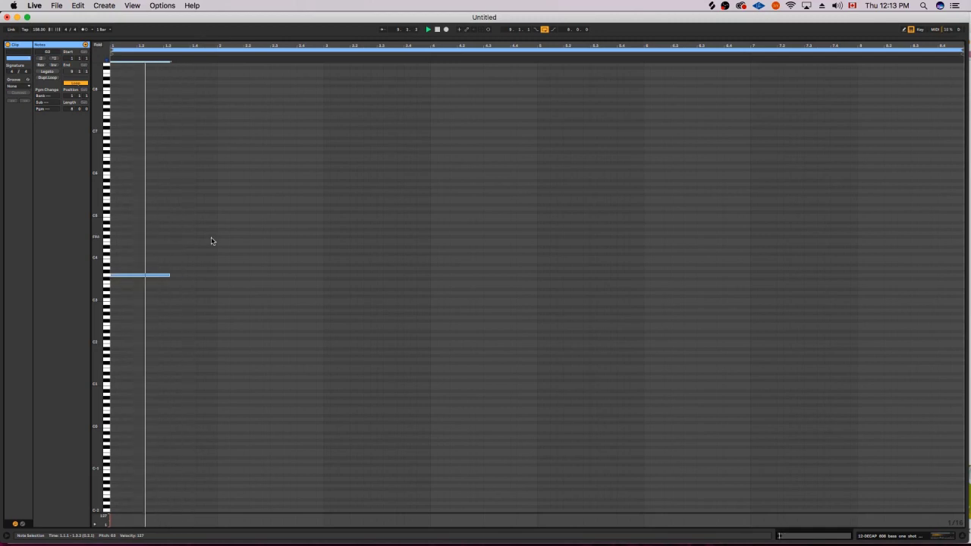
pyautogui.press('space')
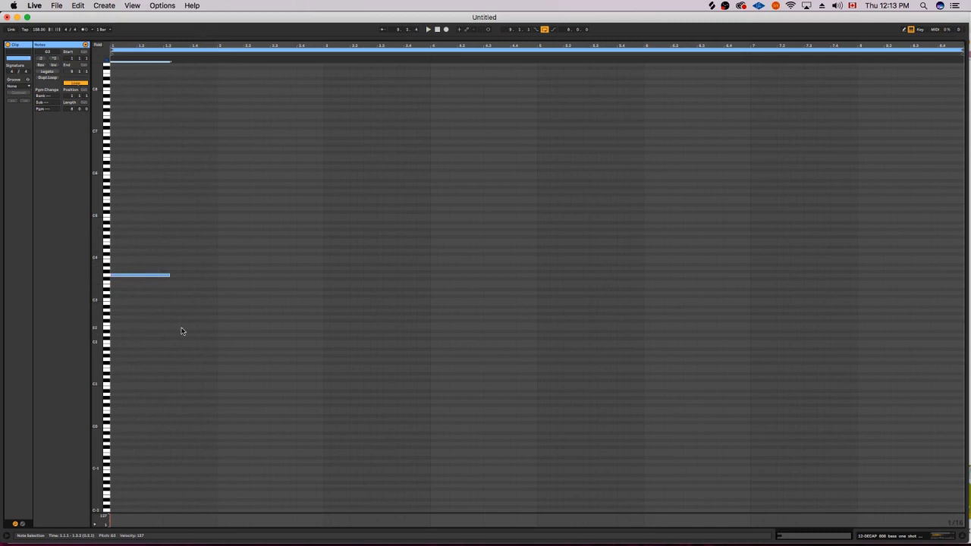
# Copy the opening 808 note to beat 1.4 and raise the copy to C4 while playing the loop.
pyautogui.click(215, 289)
pyautogui.hotkey('ctrl', 'v')
pyautogui.press('space')
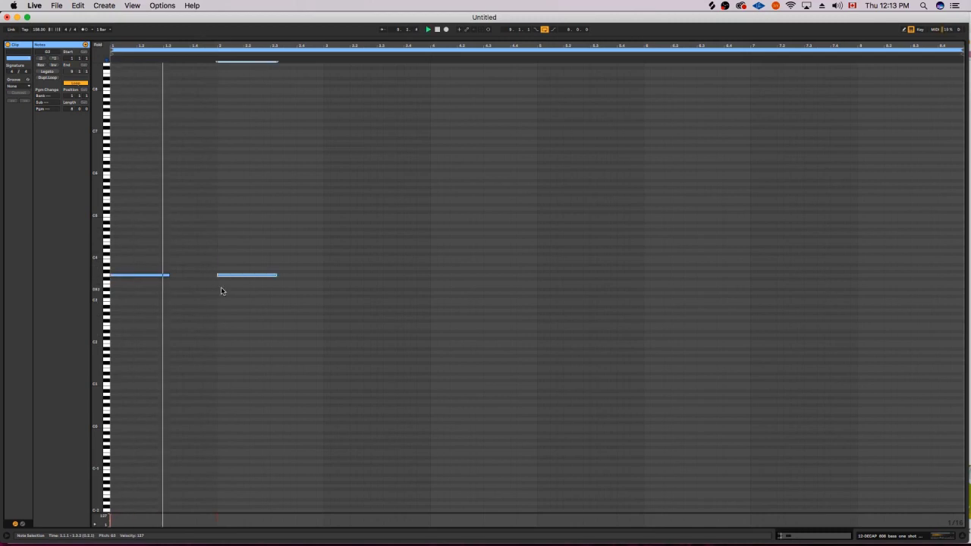
pyautogui.press('Left')
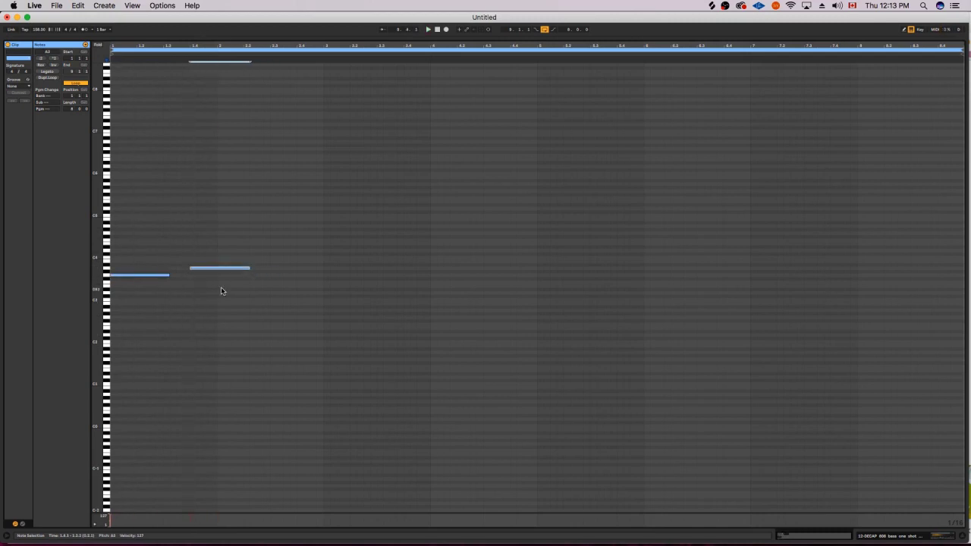
pyautogui.press('space')
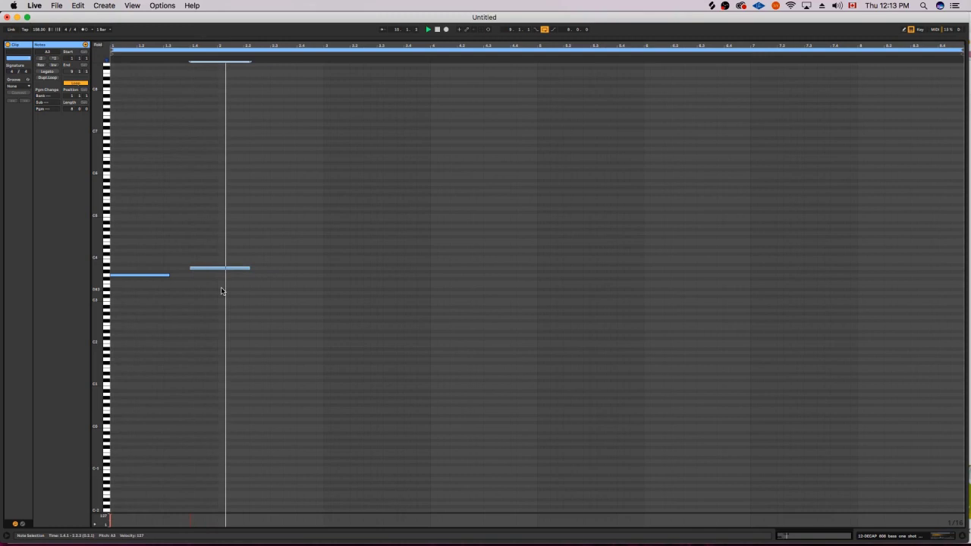
pyautogui.press('Up')
pyautogui.press('Up')
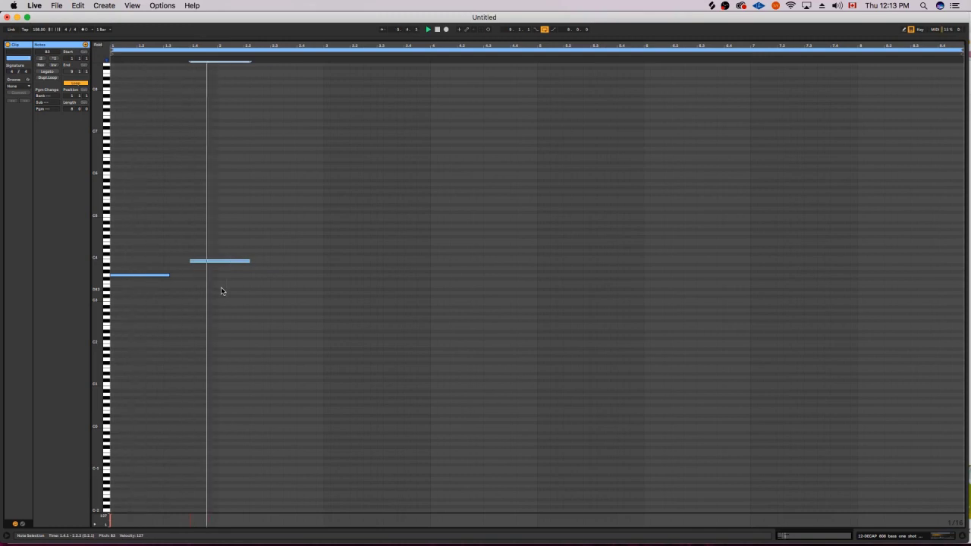
pyautogui.press('Up')
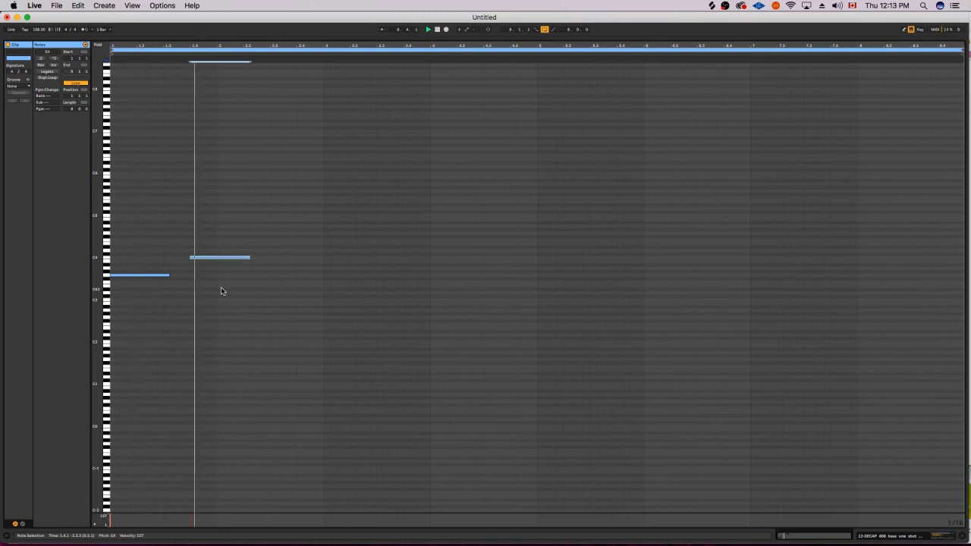
pyautogui.press('space')
# Duplicate the second 808 note, lower the copy to A#3 and make it span 2.2.1 to 3.1.1.
pyautogui.press('cmd+d')
pyautogui.press('Down')
pyautogui.press('Down')
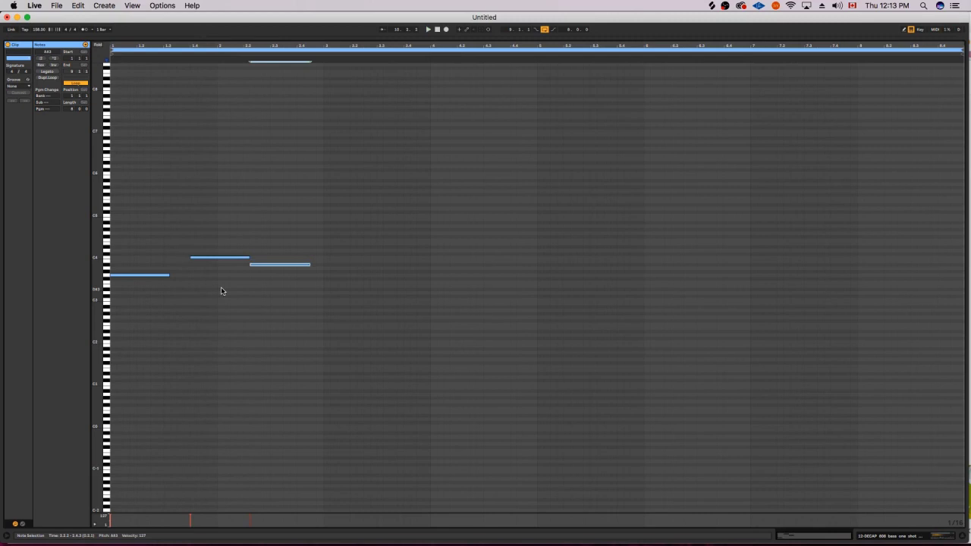
pyautogui.press('space')
pyautogui.hotkey('shift', 'Right')
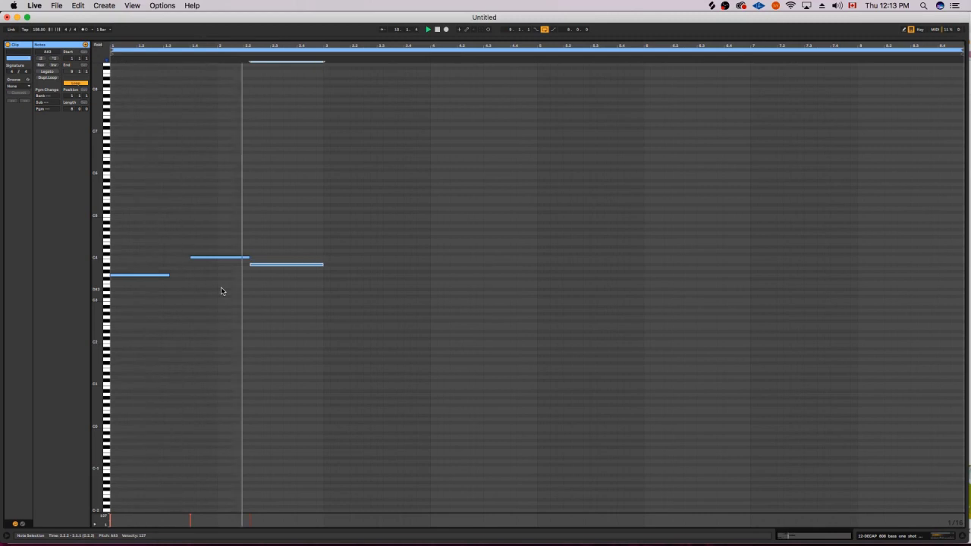
pyautogui.press('cmd+Left')
pyautogui.press('cmd+shift+Right')
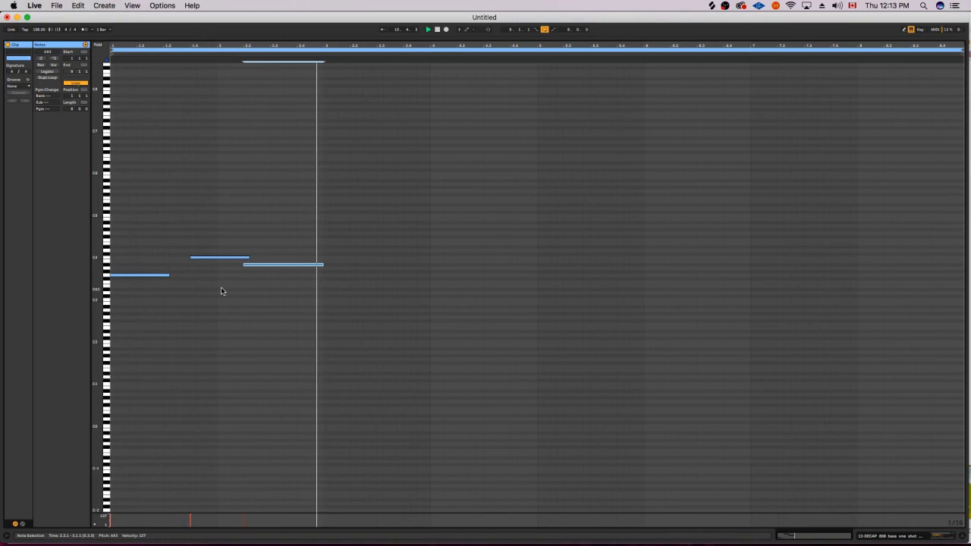
# Stop playback and shorten the second 808 note so it ends where the third one starts.
pyautogui.press('space')
pyautogui.moveTo(231, 192); pyautogui.dragTo(210, 310)
pyautogui.press('cmd+shift+Left')
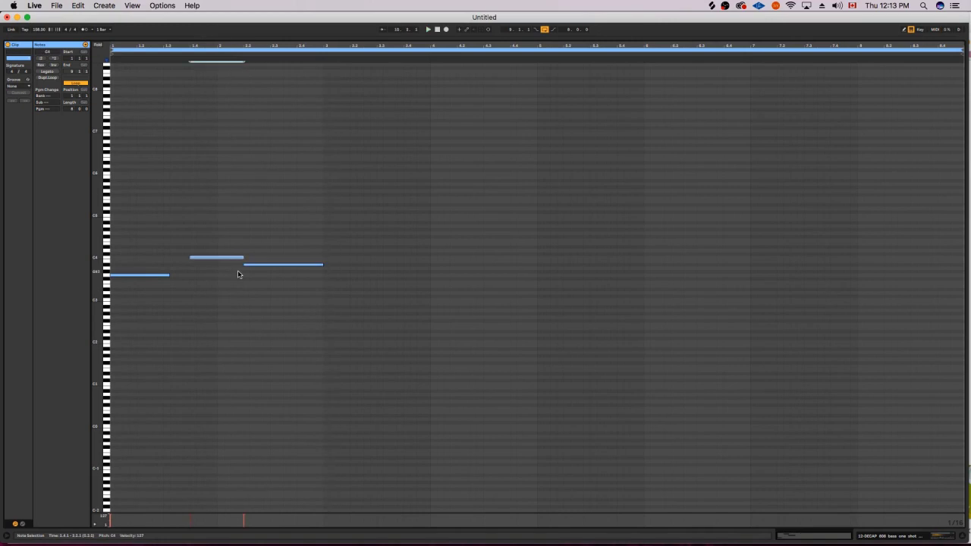
# Lower the third 808 note to G3 and play the result.
pyautogui.click(263, 264)
pyautogui.press('Down')
pyautogui.press('Down')
pyautogui.press('Down')
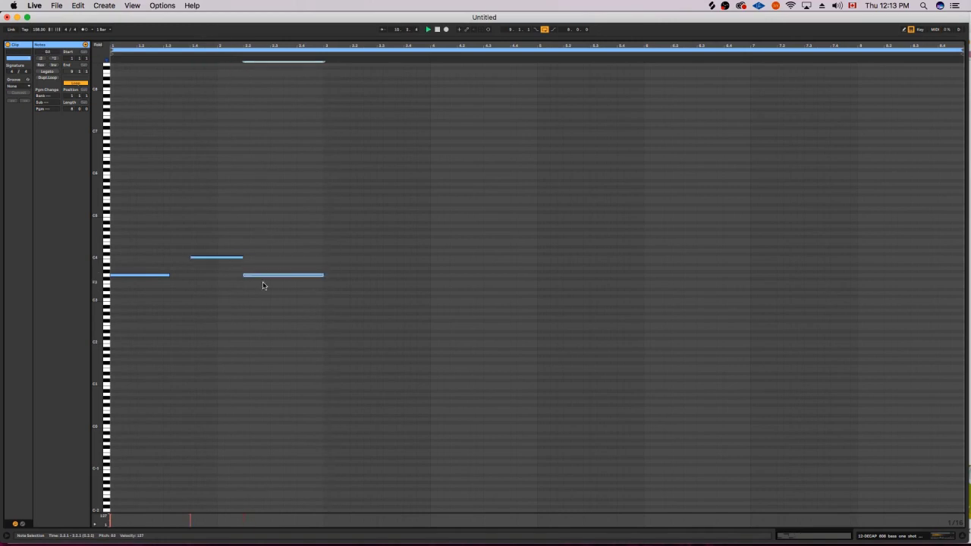
pyautogui.press('space')
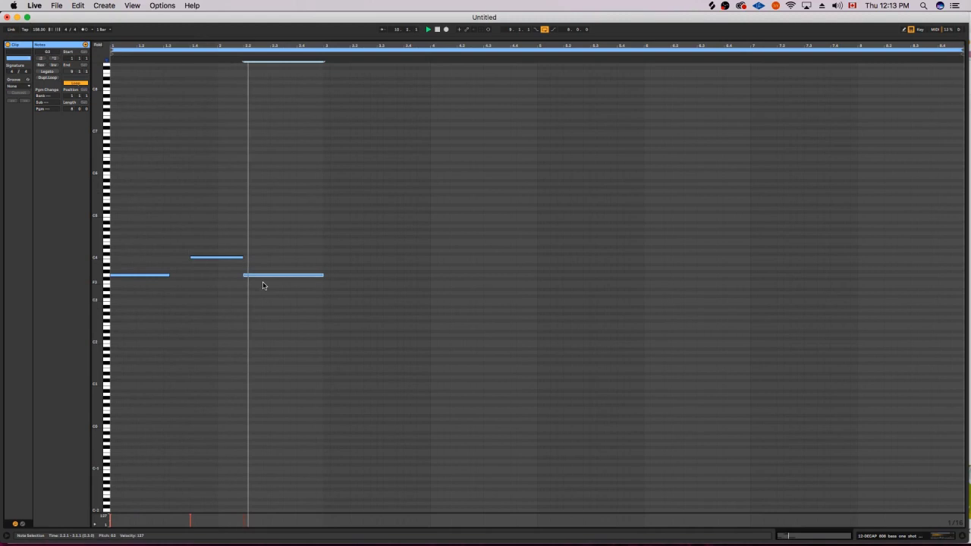
pyautogui.press('space')
# Try the second 808 note at A#3 and play the phrase.
pyautogui.moveTo(228, 204); pyautogui.dragTo(236, 289)
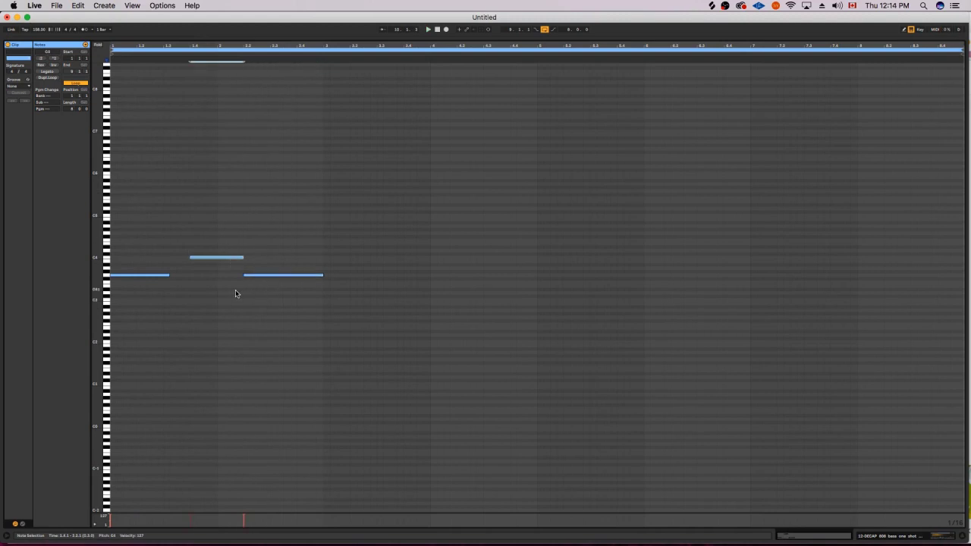
pyautogui.press('Down')
pyautogui.press('Down')
pyautogui.press('space')
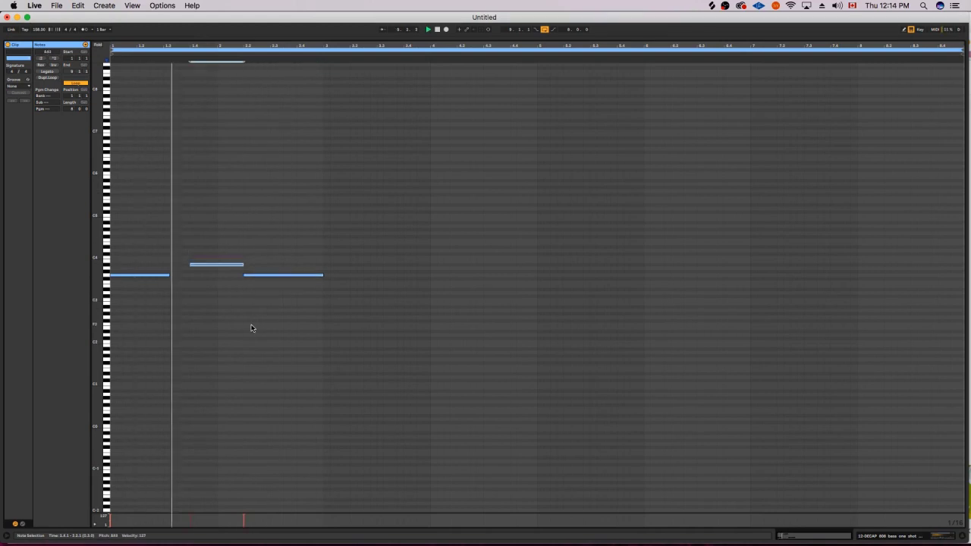
pyautogui.press('space')
# Duplicate the third 808 note to the start of bar 3 and lower the copy to F3.
pyautogui.click(301, 274)
pyautogui.press('super+d')
pyautogui.press('Down')
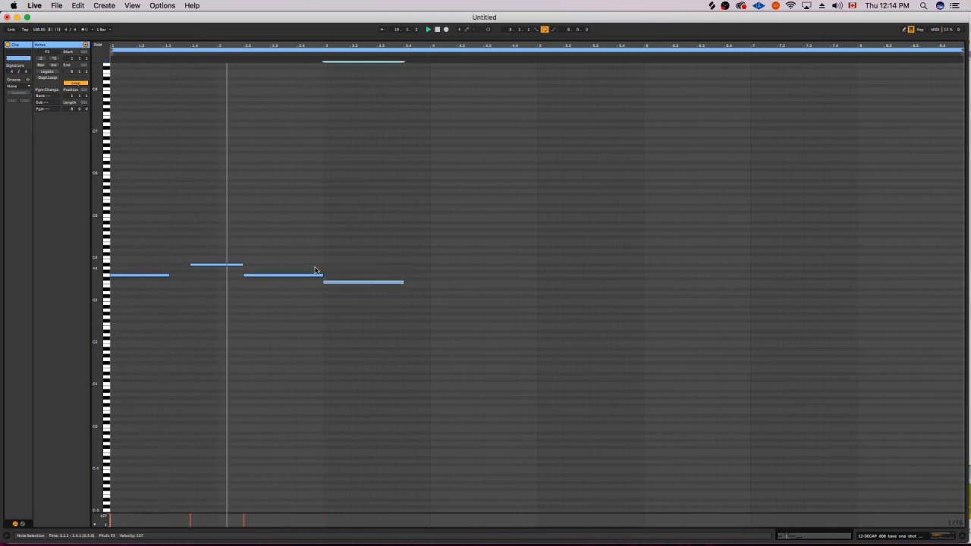
# Lower the second 808 note to D3, trying other pitches on the way, and play the phrase.
pyautogui.click(240, 264)
pyautogui.press('space')
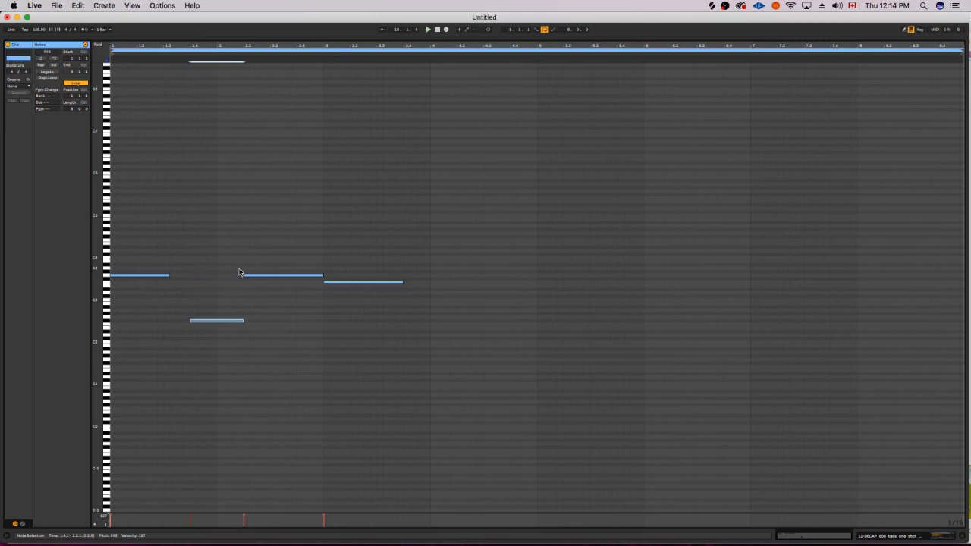
pyautogui.press('space')
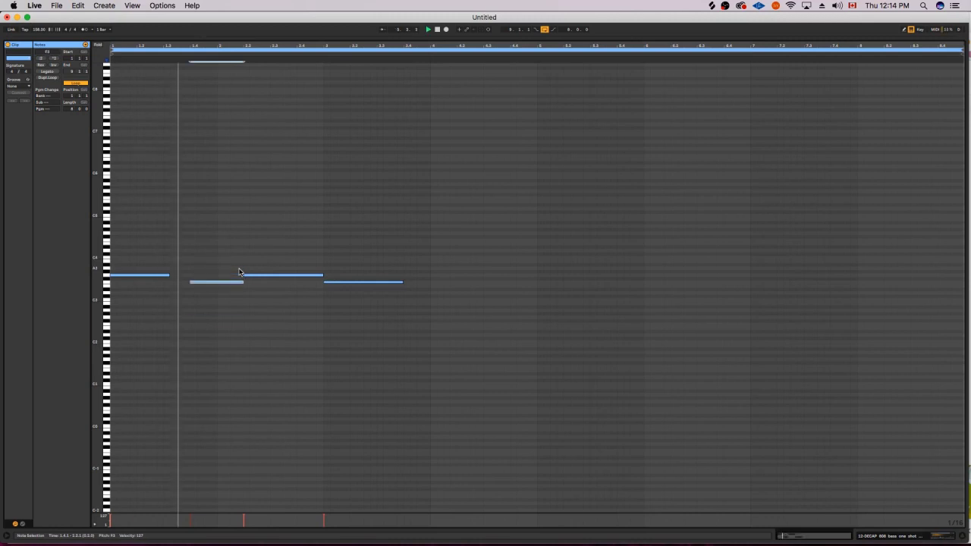
pyautogui.press('Down')
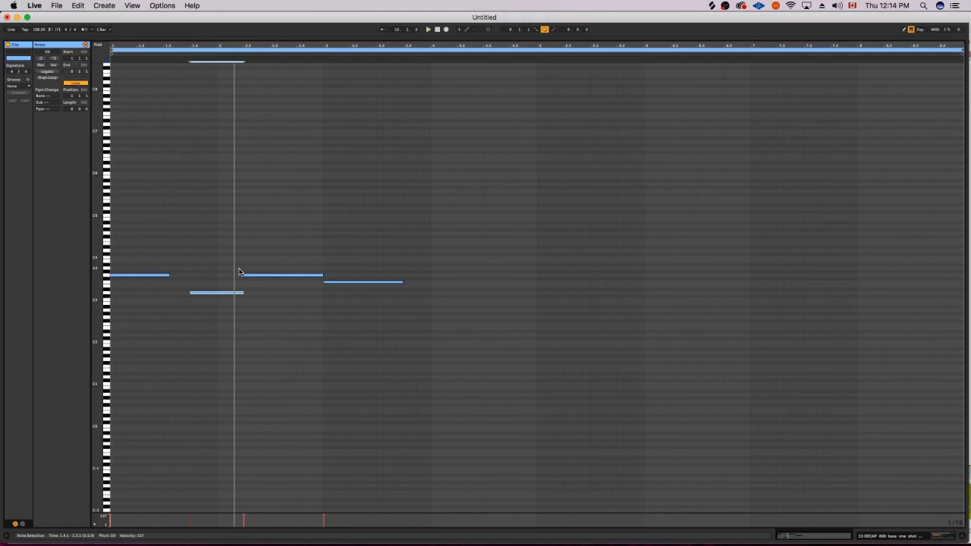
pyautogui.press('space')
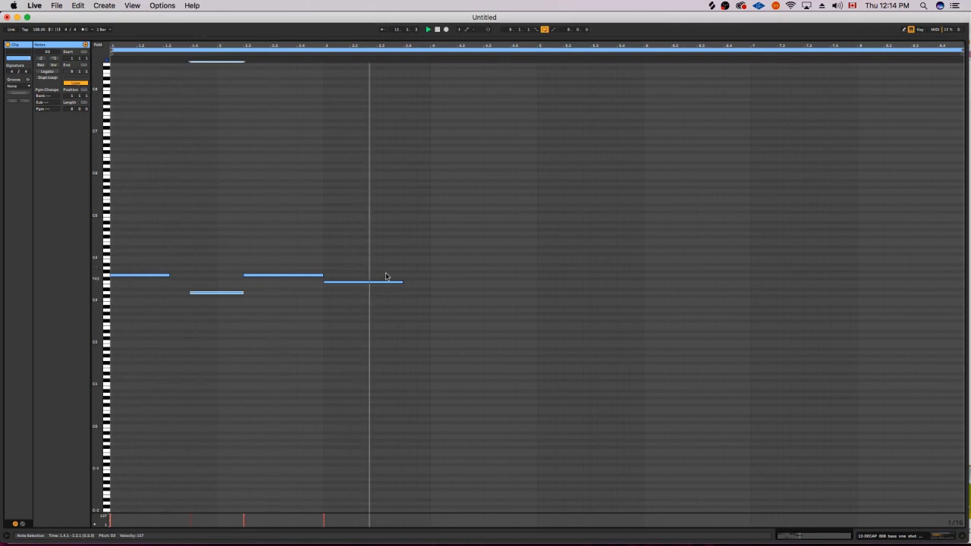
# Shorten the F3 note in bar 3 to two and a half beats and add a copy after it that ends at bar 4.
pyautogui.moveTo(402, 283)
pyautogui.mouseDown()
pyautogui.moveTo(373, 282)
pyautogui.moveTo(388, 287)
pyautogui.mouseUp()
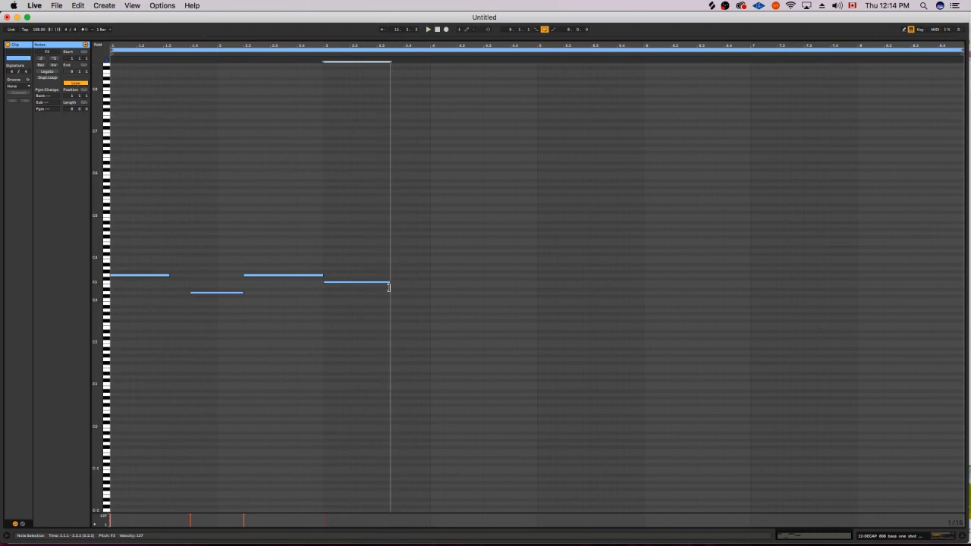
pyautogui.press('super+d')
pyautogui.press('space')
pyautogui.hotkey('shift', 'Left')
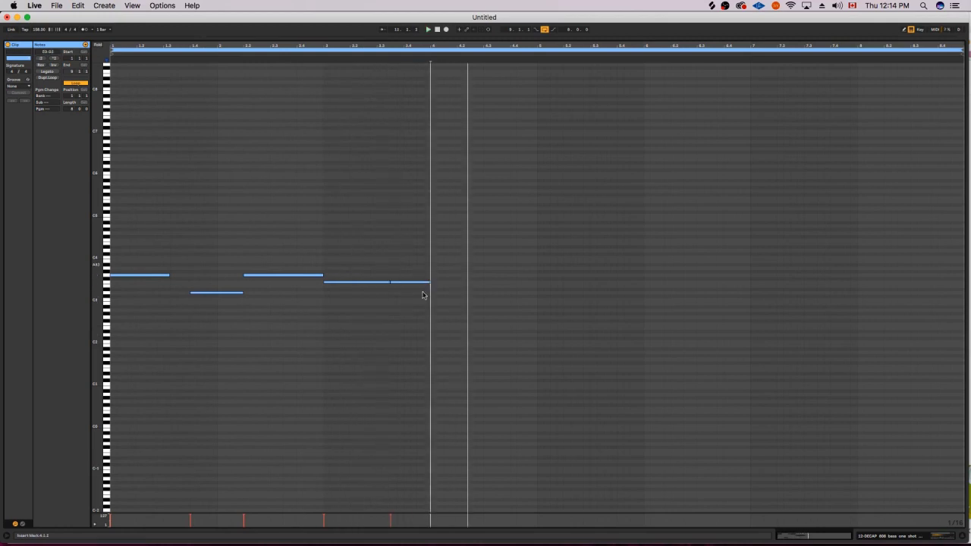
# Copy the last F3 note to the start of bar 4, lower the copy to D3, lengthen it to two beats and play it.
pyautogui.press('space')
pyautogui.press('Down')
pyautogui.press('Down')
pyautogui.press('Down')
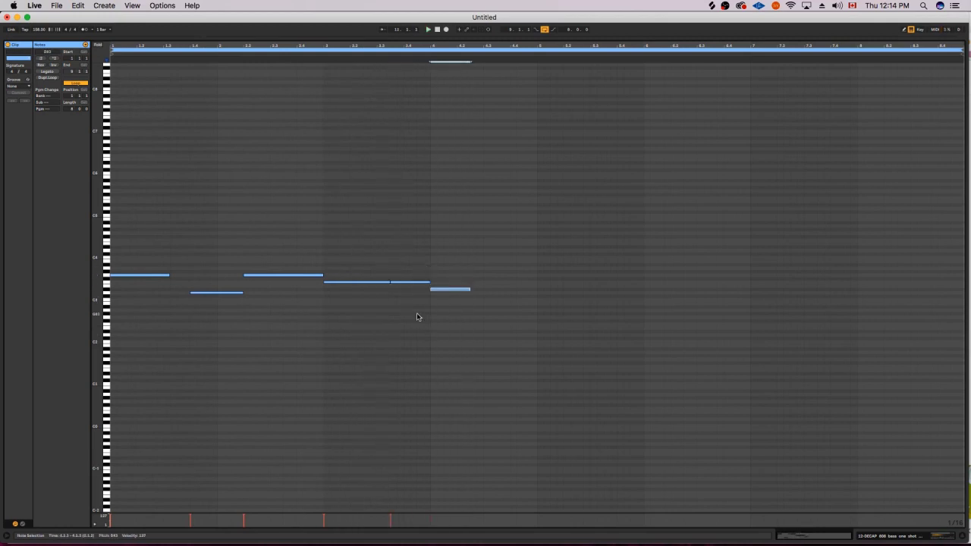
pyautogui.hotkey('shift', 'Right')
pyautogui.press('space')
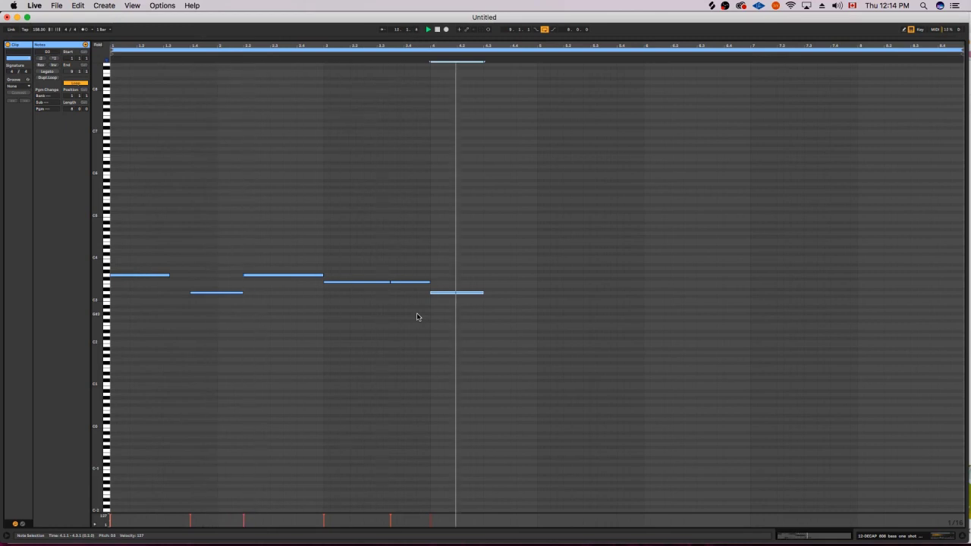
# Add two short D3 notes on the last beat of bar 4 and duplicate the whole four-bar phrase into bars 5 to 8.
pyautogui.press('space')
pyautogui.press('super+d')
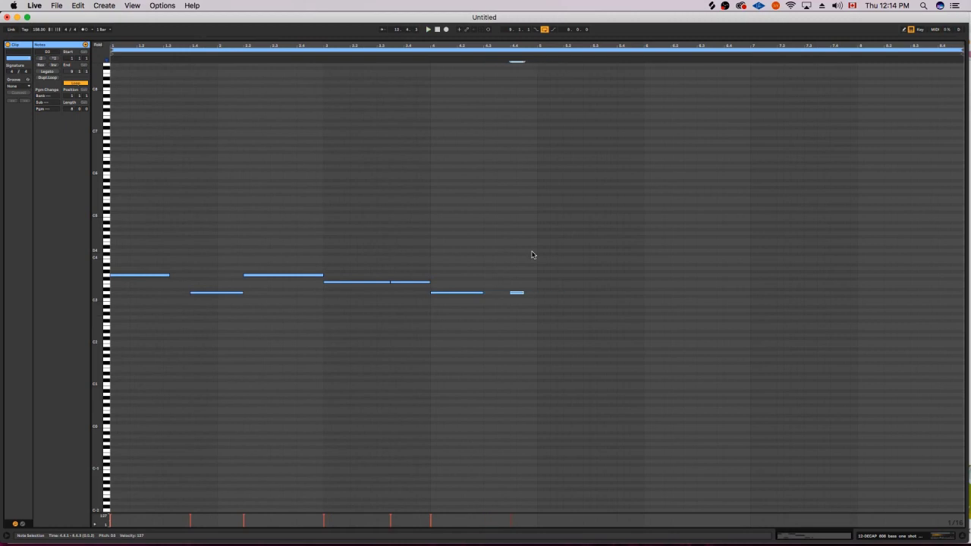
pyautogui.press('super+a')
pyautogui.press('super+d')
pyautogui.press('space')
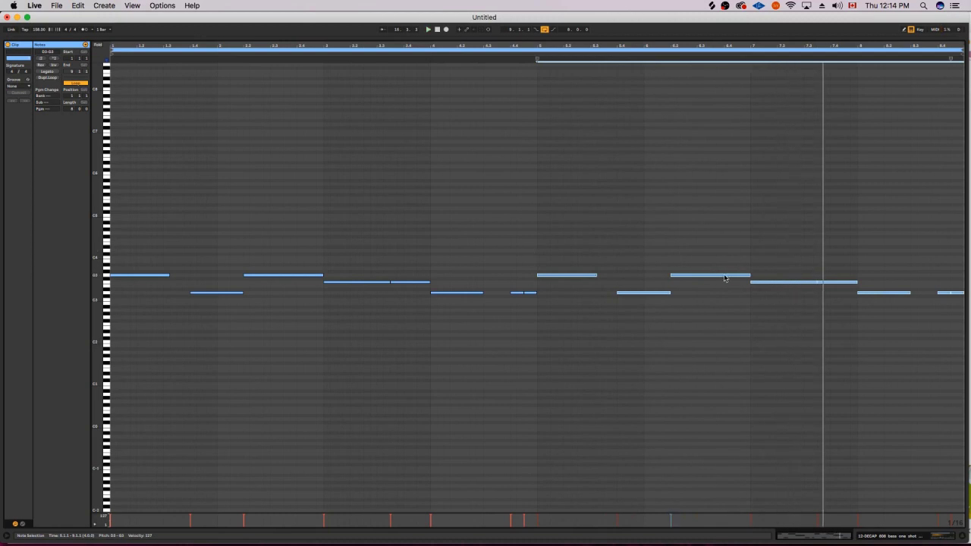
# Lower both bar 7 notes to D3 and raise the first bar 8 note to G3.
pyautogui.moveTo(858, 250); pyautogui.dragTo(804, 292)
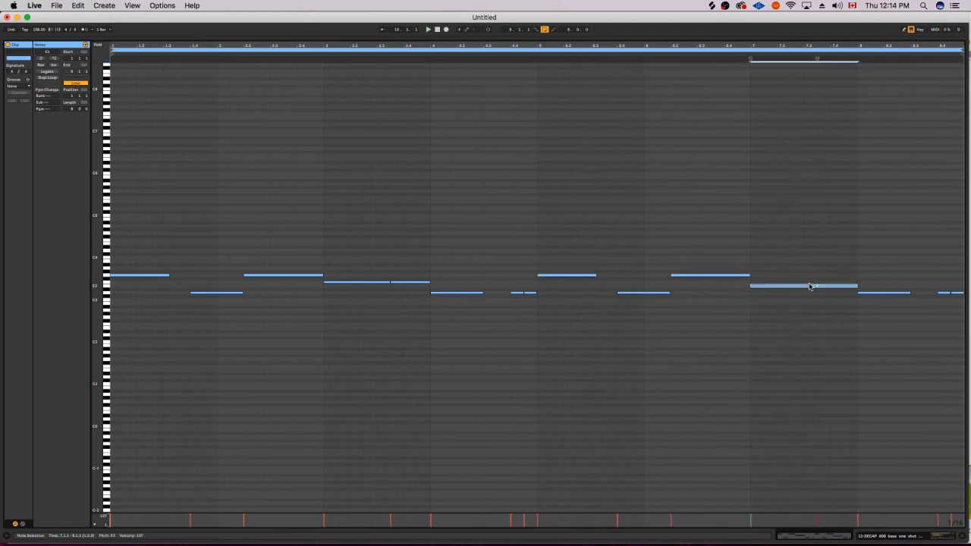
pyautogui.moveTo(911, 272); pyautogui.dragTo(889, 301)
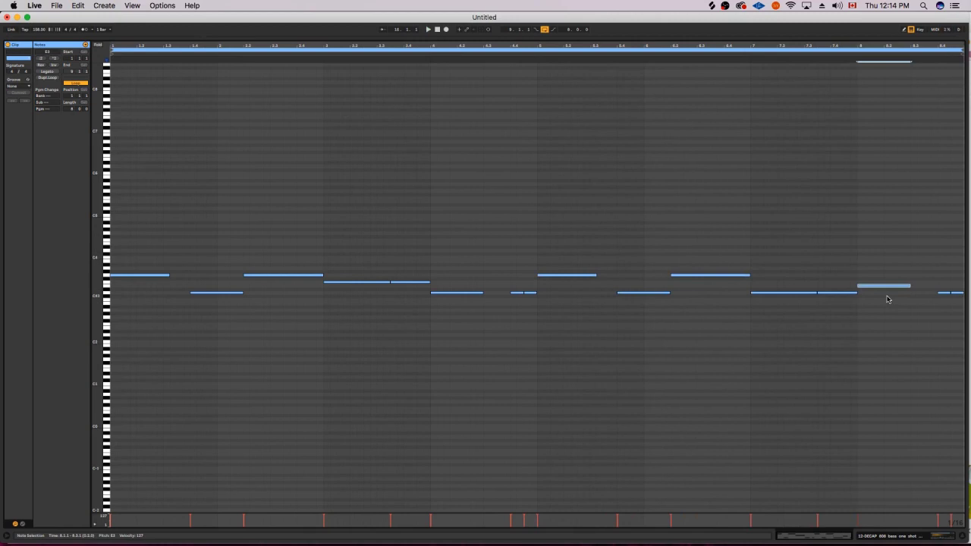
# Replace the two short notes at the end of bar 8 with a single C4 note lasting to the end of the clip.
pyautogui.moveTo(937, 281); pyautogui.dragTo(946, 296)
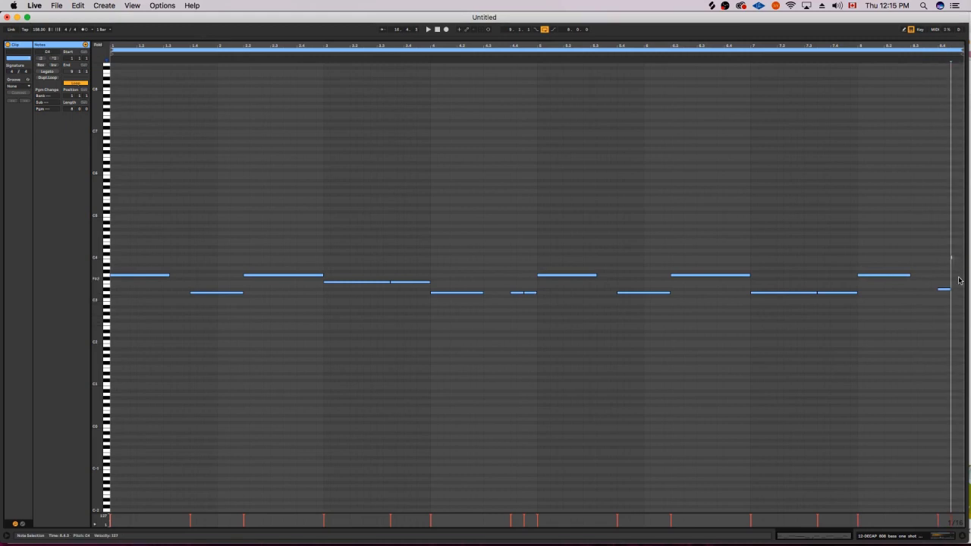
pyautogui.press('Left')
pyautogui.press('Left')
pyautogui.hotkey('shift', 'Right')
pyautogui.hotkey('shift', 'Right')
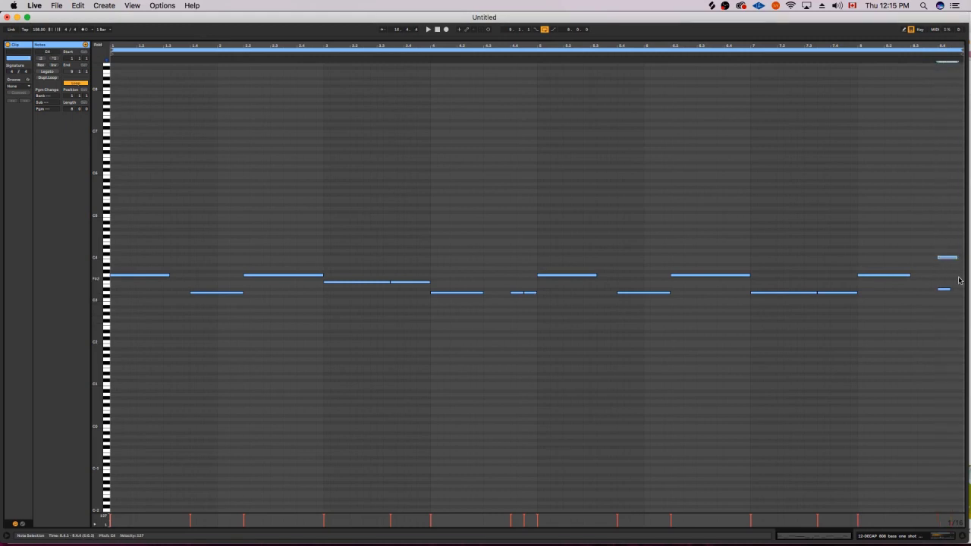
# Replace the two short notes at the end of bar 4 with a single one-beat D3 note.
pyautogui.click(530, 293)
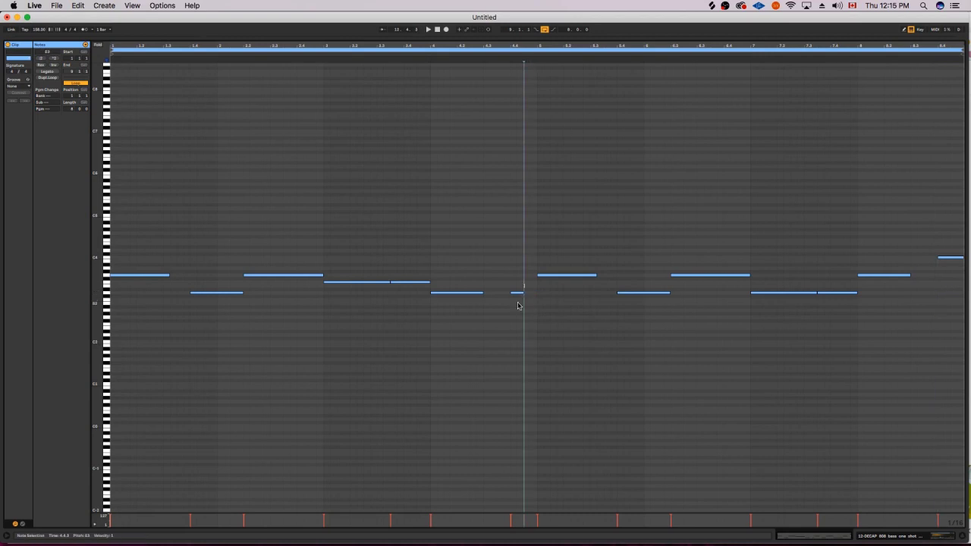
pyautogui.click(517, 293)
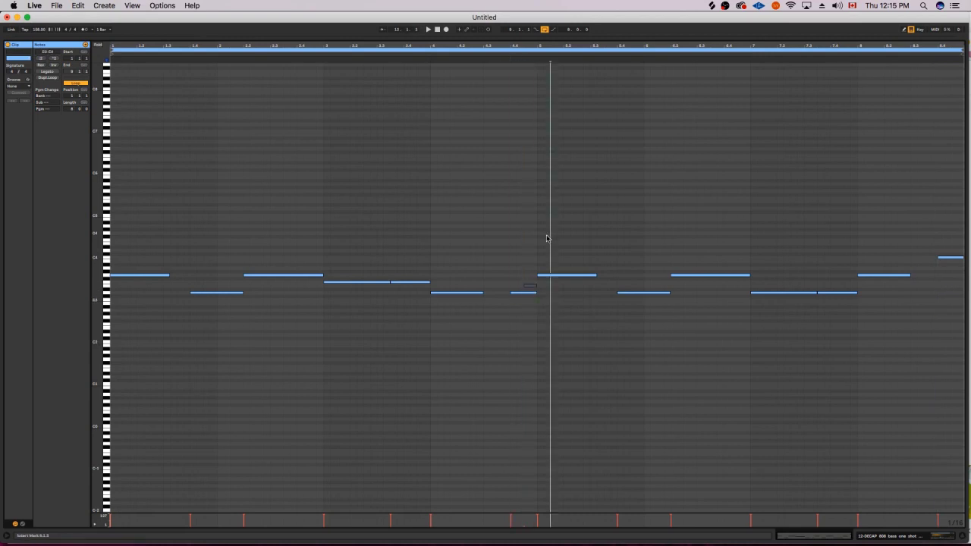
pyautogui.click(530, 290)
pyautogui.click(530, 279)
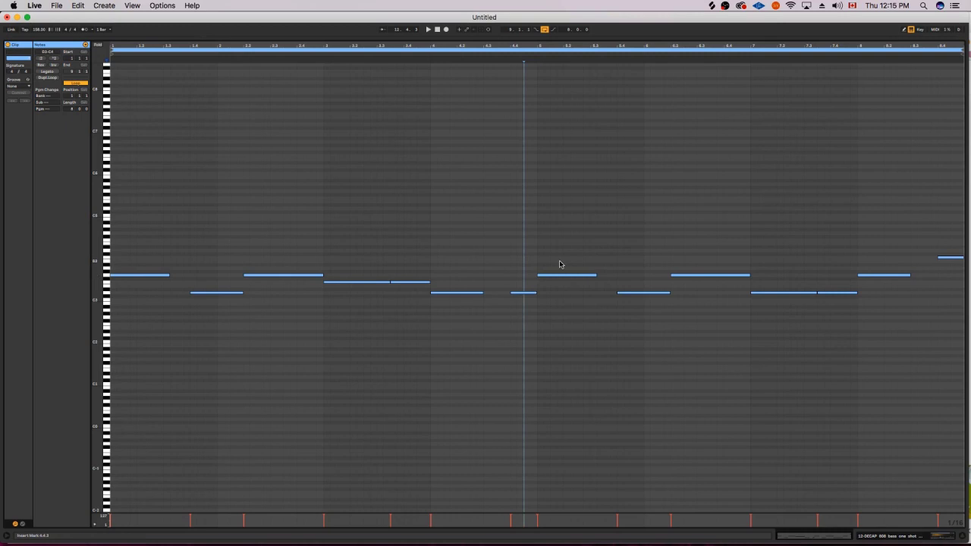
# Play the finished bass line in the arrangement and show the 808 track's device chain.
pyautogui.press('space')
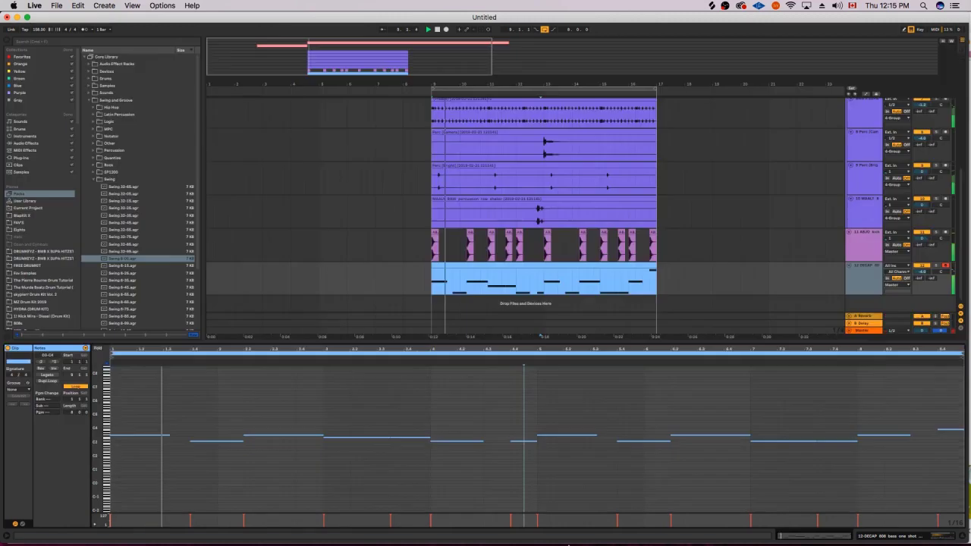
pyautogui.press('super+alt+l')
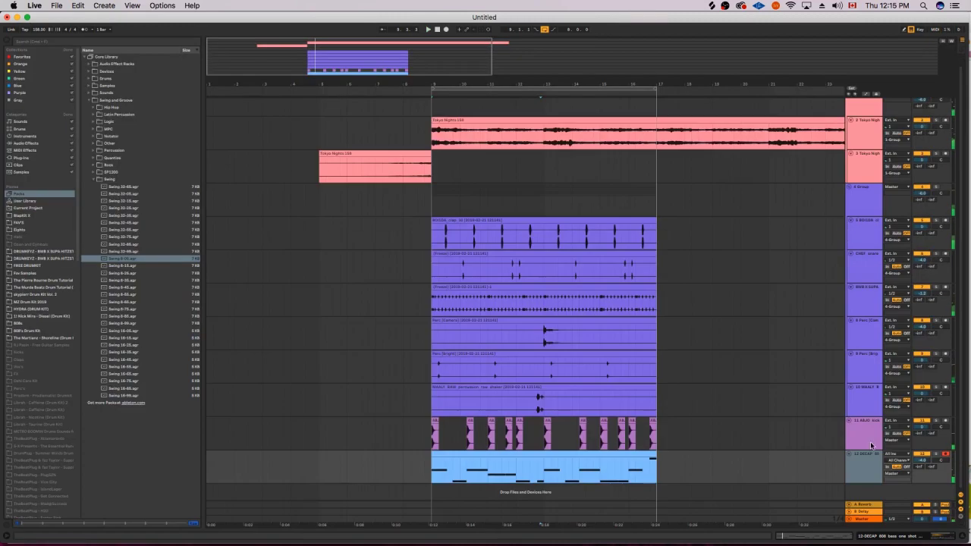
pyautogui.click(870, 468)
pyautogui.doubleClick(870, 468)
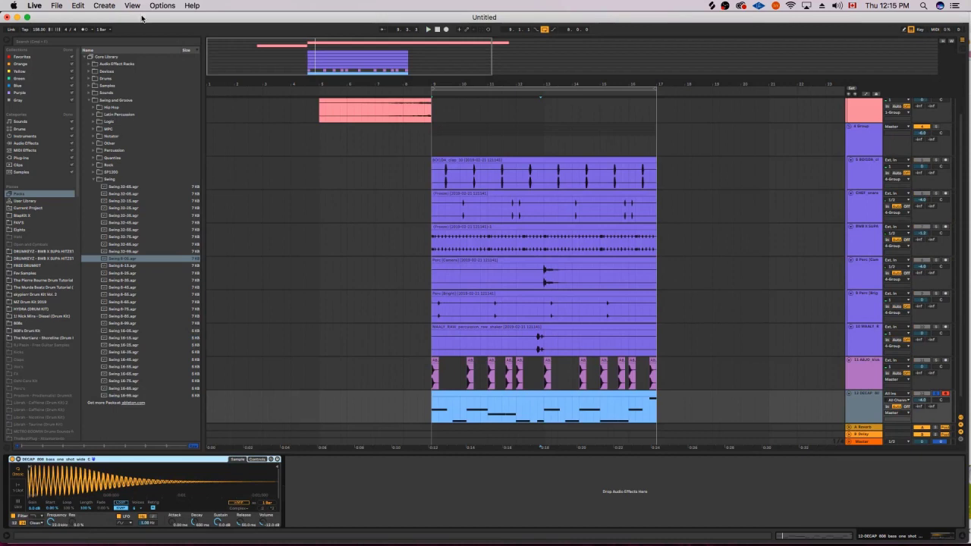
# Search the browser's plug-ins for rbass.
pyautogui.click(141, 41)
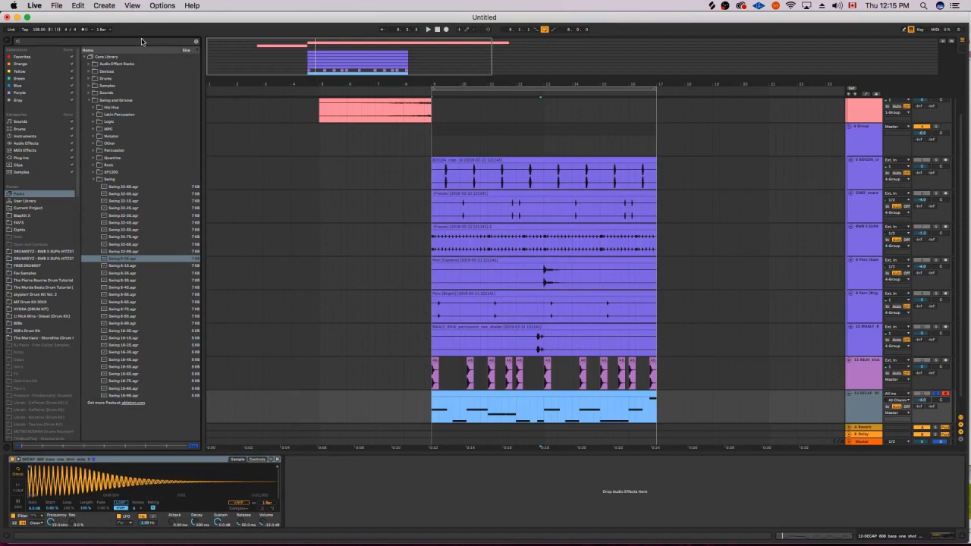
pyautogui.write('808 bass')
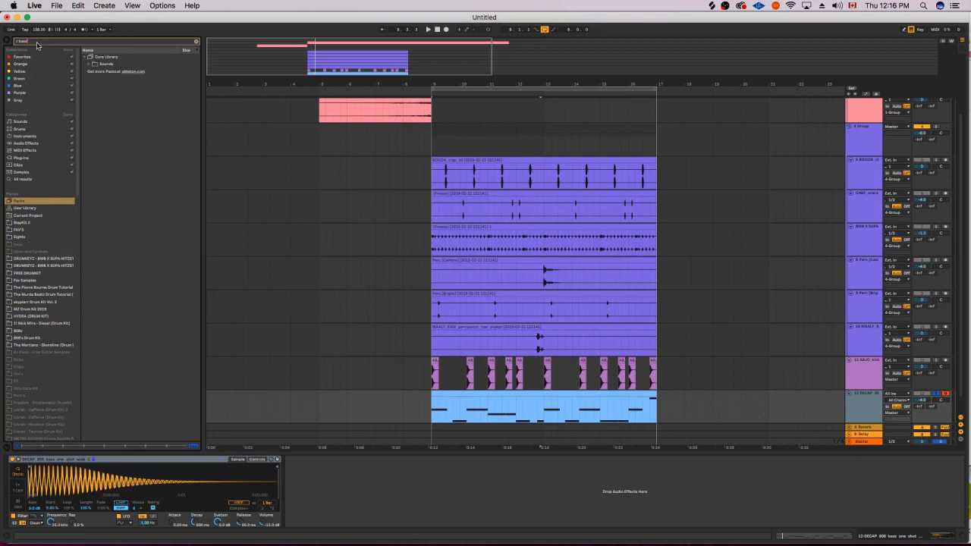
pyautogui.press('BackSpace')
pyautogui.press('BackSpace')
pyautogui.press('BackSpace')
pyautogui.press('BackSpace')
pyautogui.press('BackSpace')
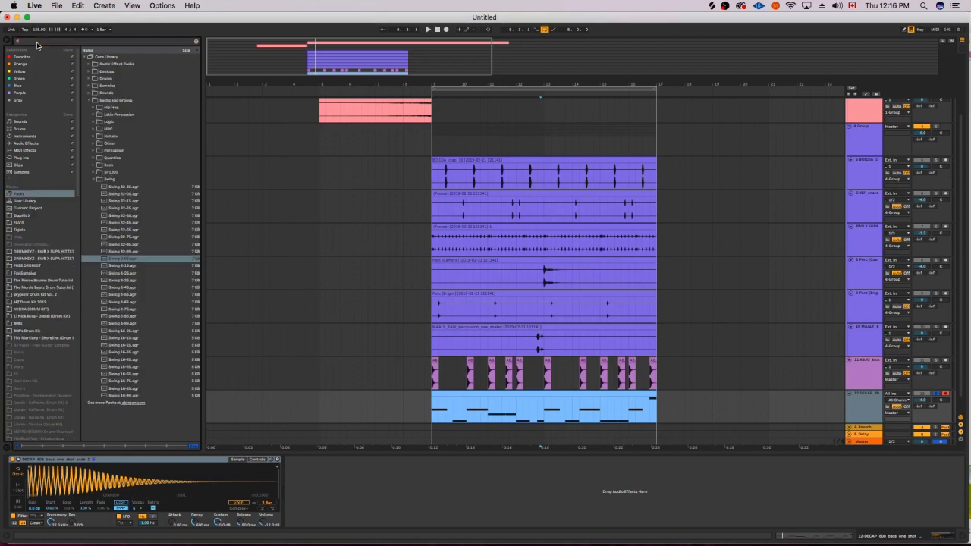
pyautogui.write('bass')
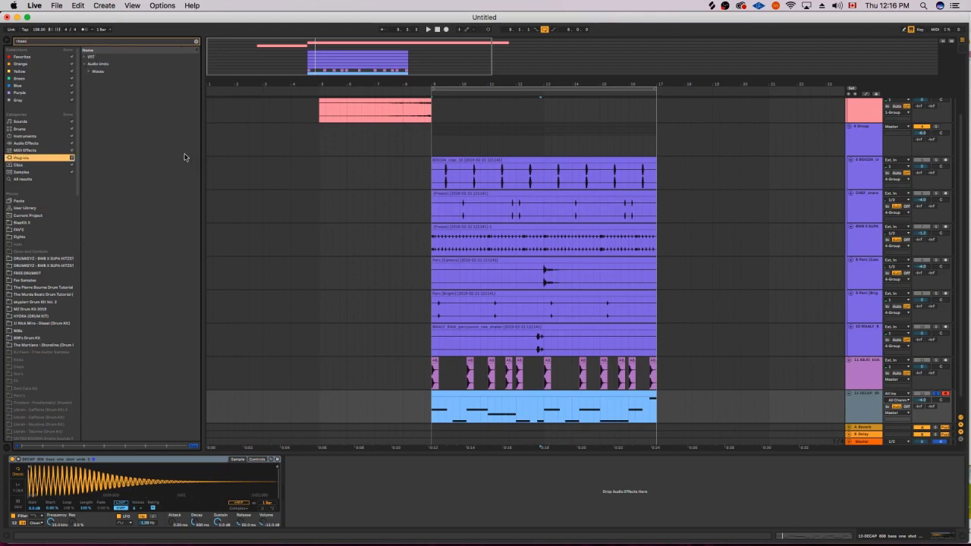
# Add the Waves RBass (s) Audio Unit to the 808 track after its sampler.
pyautogui.click(110, 72)
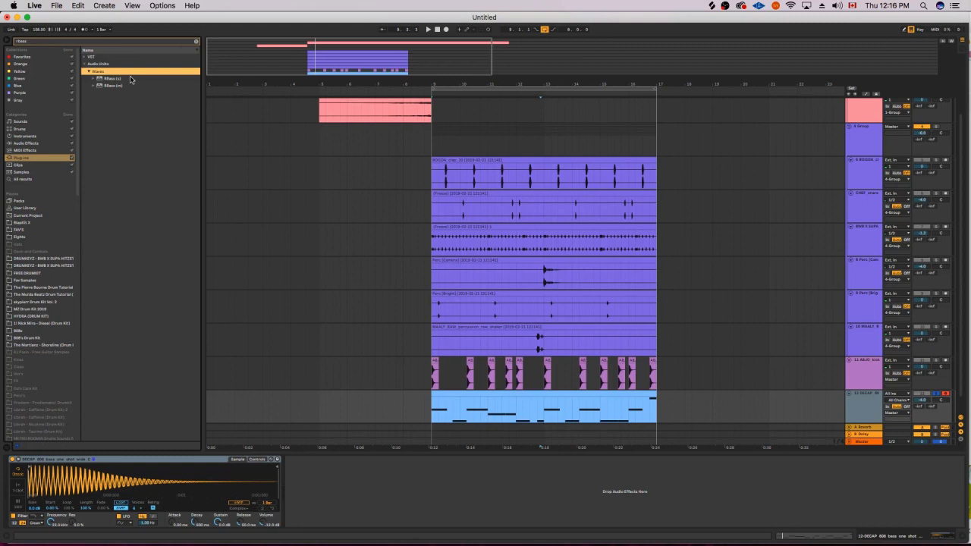
pyautogui.moveTo(130, 79); pyautogui.dragTo(276, 276)
pyautogui.moveTo(380, 372); pyautogui.dragTo(412, 351)
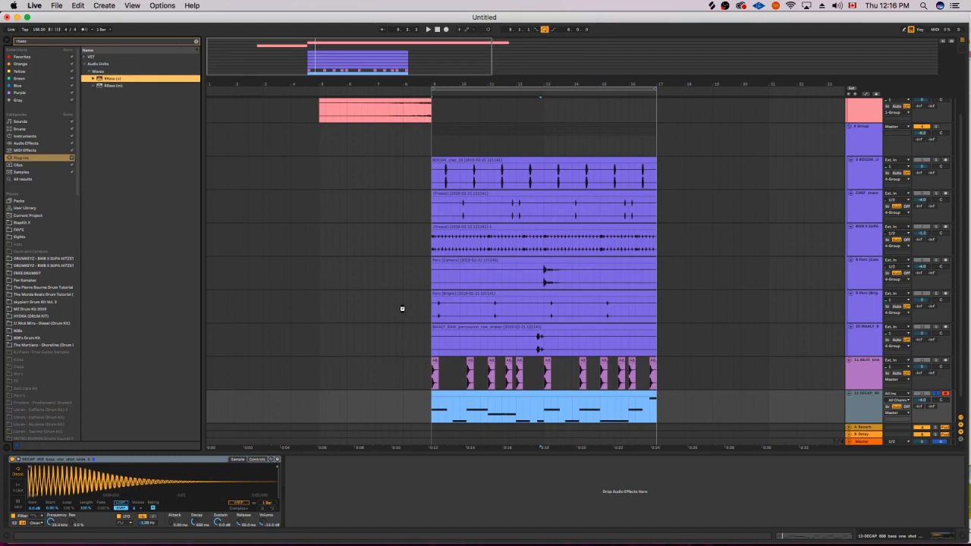
pyautogui.moveTo(402, 309); pyautogui.dragTo(408, 306)
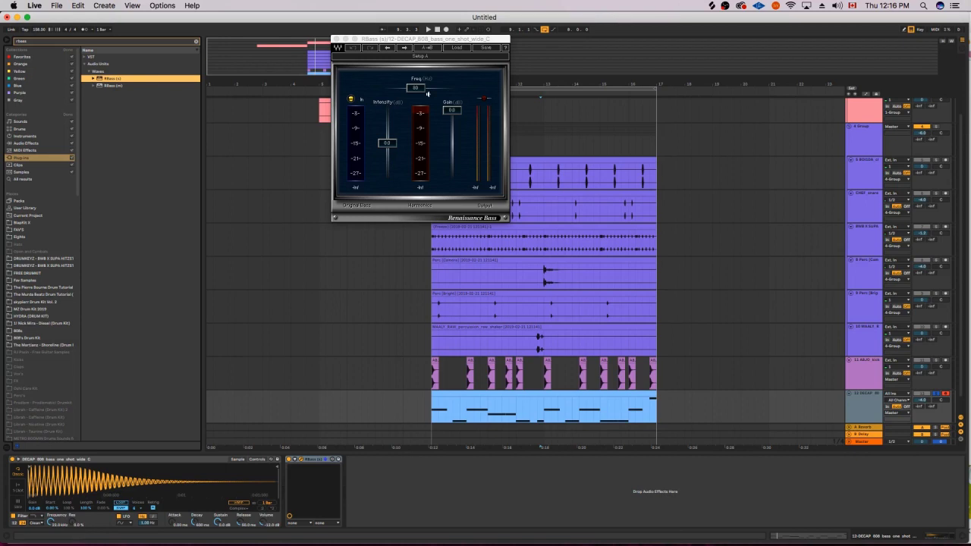
# Set RBass to 32 Hz with intensity and gain at about -5.4 dB, close the plug-in and play the beat.
pyautogui.moveTo(421, 91); pyautogui.dragTo(398, 89)
pyautogui.press('space')
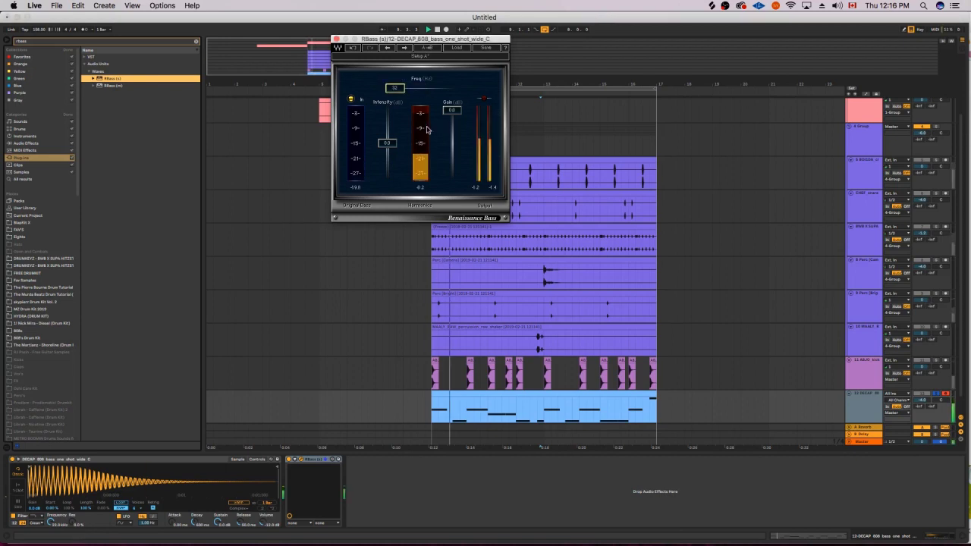
pyautogui.moveTo(387, 143); pyautogui.dragTo(387, 157)
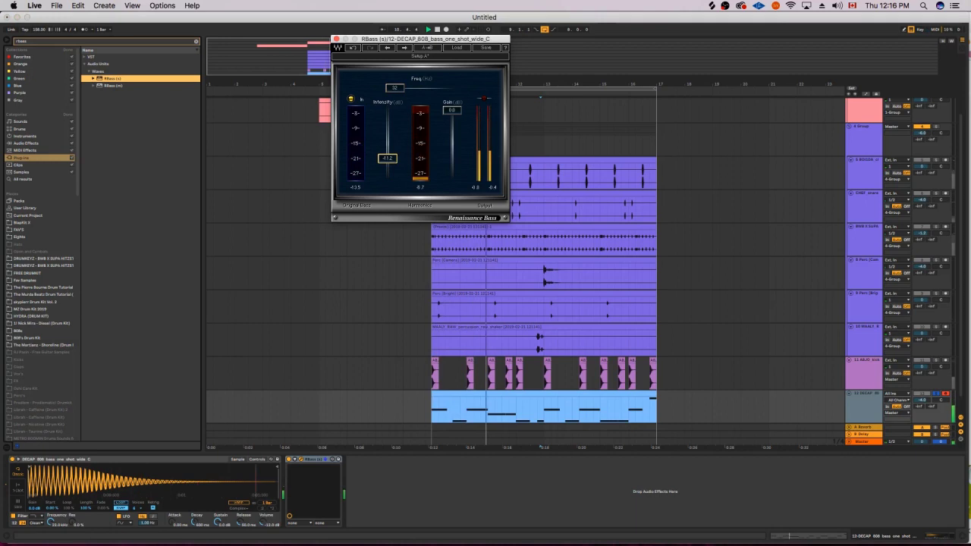
pyautogui.moveTo(451, 110); pyautogui.dragTo(442, 129)
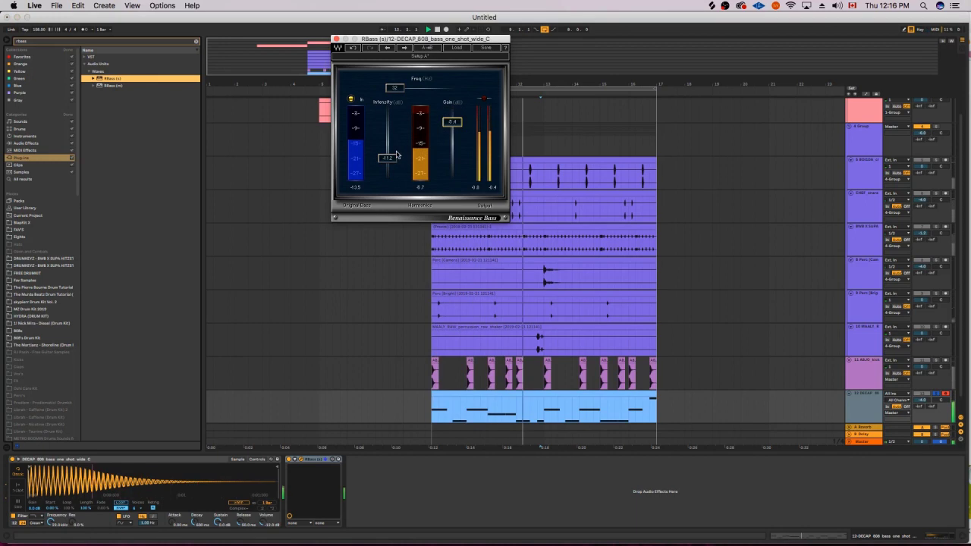
pyautogui.moveTo(387, 158); pyautogui.dragTo(387, 149)
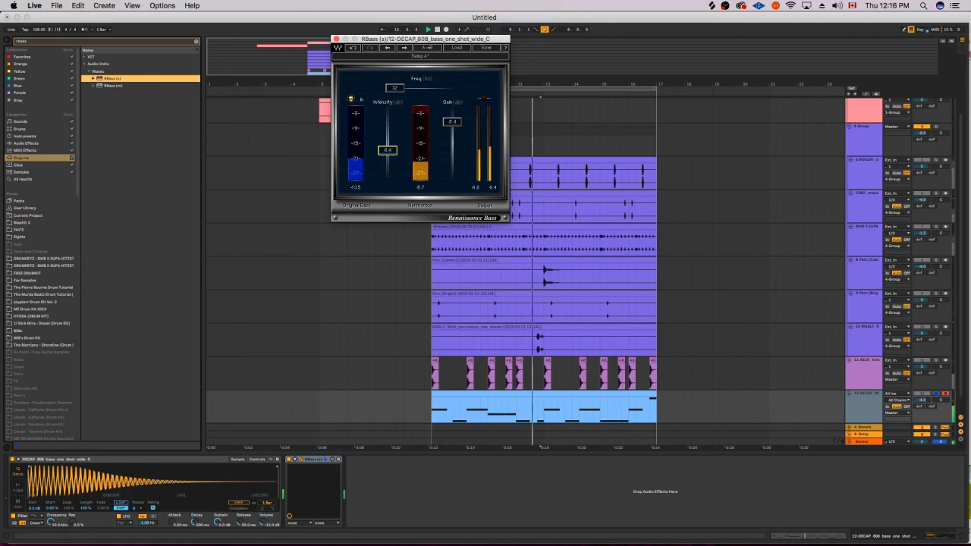
pyautogui.press('space')
pyautogui.click(338, 38)
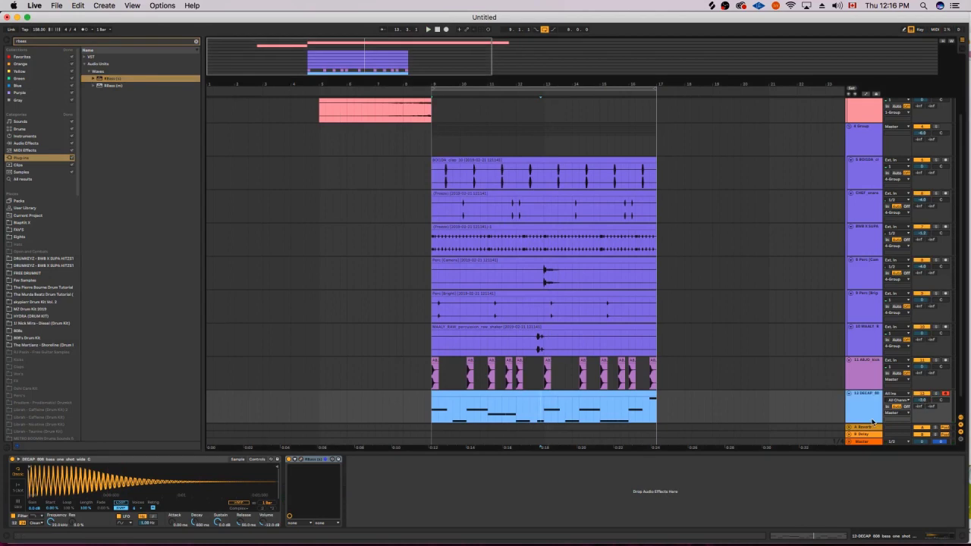
pyautogui.press('space')
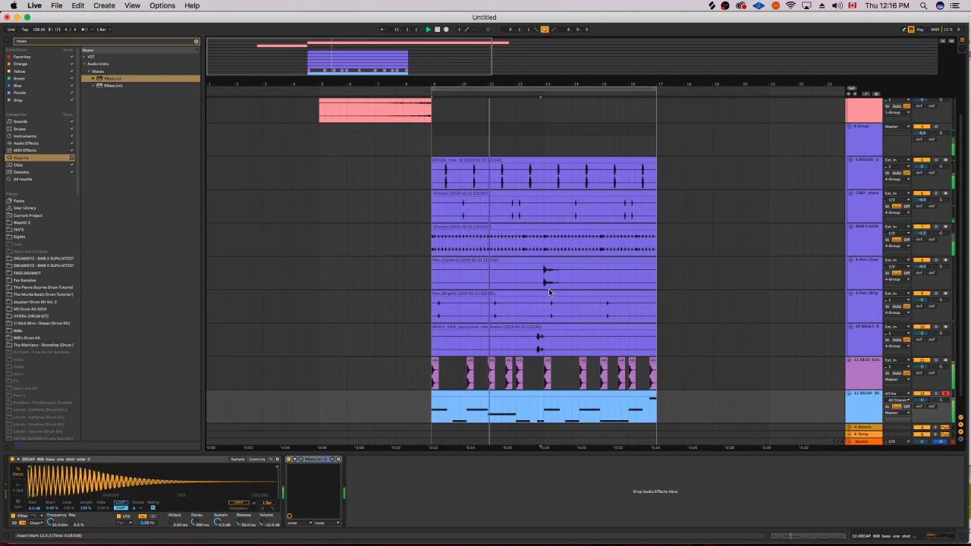
# Add an Auto Filter from the audio effects to the first Tokyo Nights 158 loop track.
pyautogui.scroll(3, 863, 224)
pyautogui.click(864, 145)
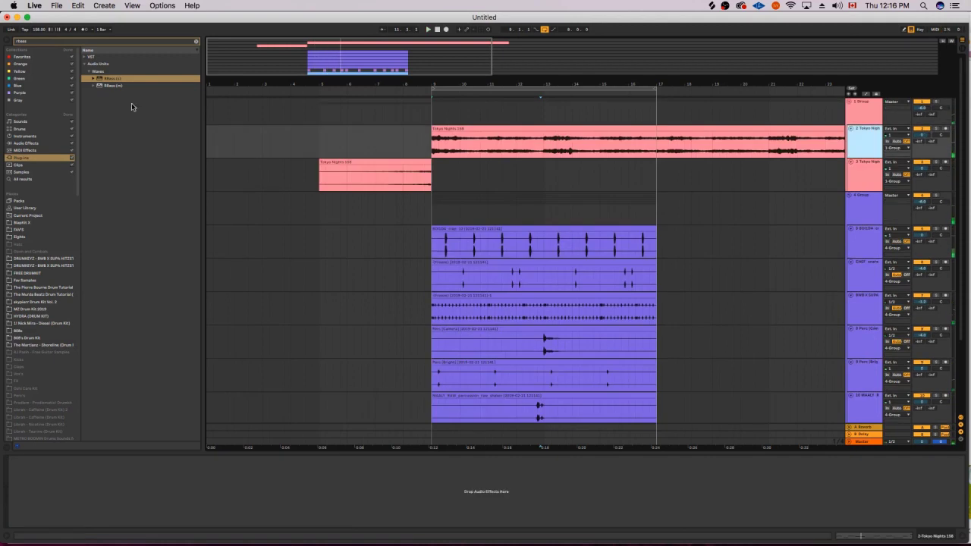
pyautogui.click(195, 42)
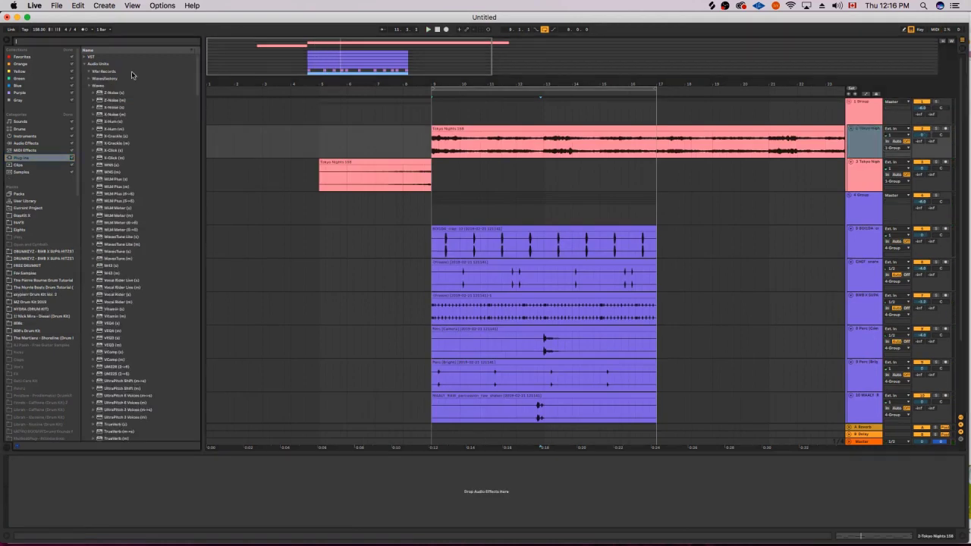
pyautogui.click(57, 143)
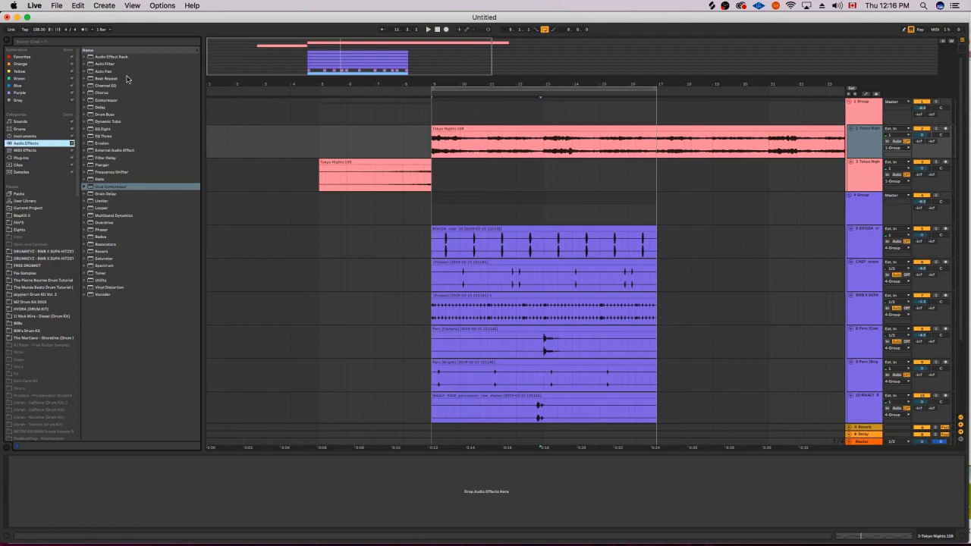
pyautogui.click(129, 63)
pyautogui.doubleClick(129, 64)
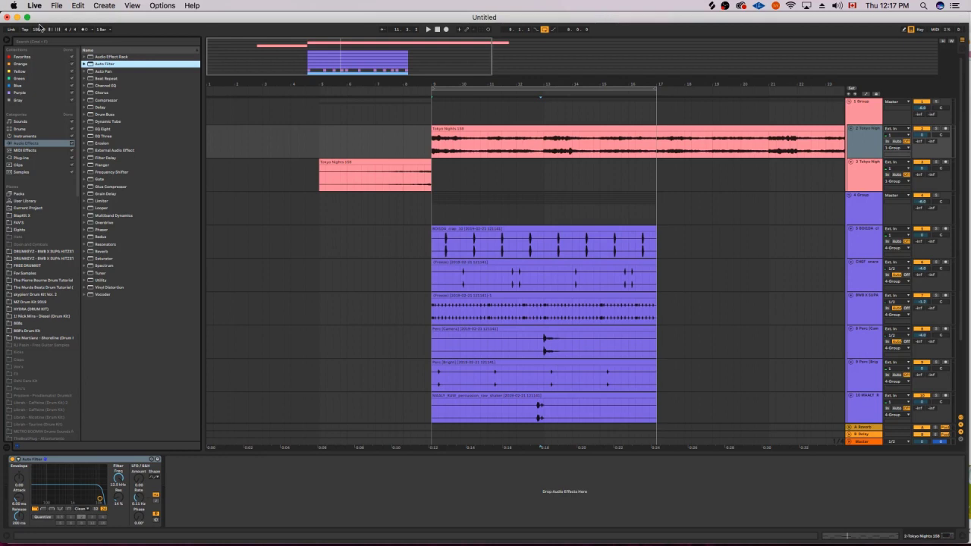
# Add a second Auto Filter to the loop track, make it a high-pass at about 322 Hz and play the beat.
pyautogui.doubleClick(97, 65)
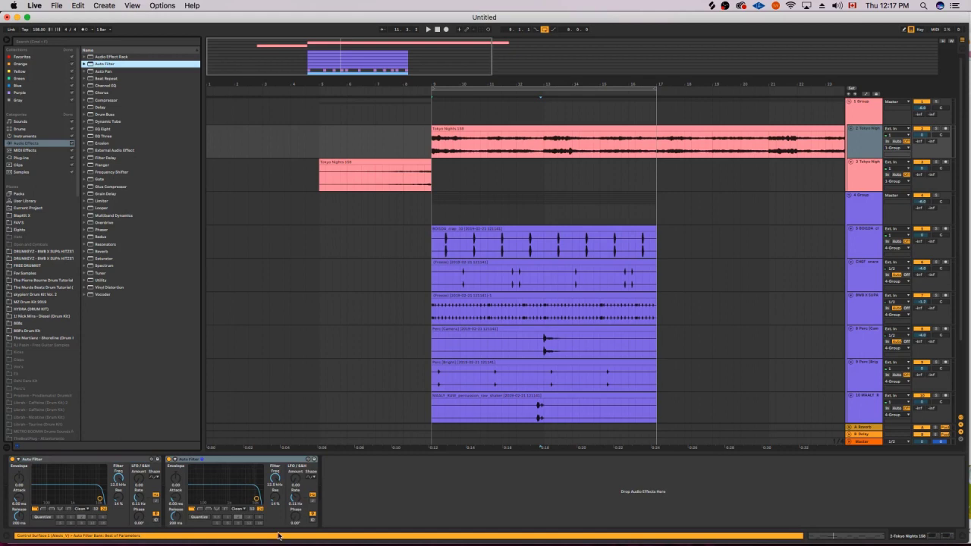
pyautogui.click(203, 514)
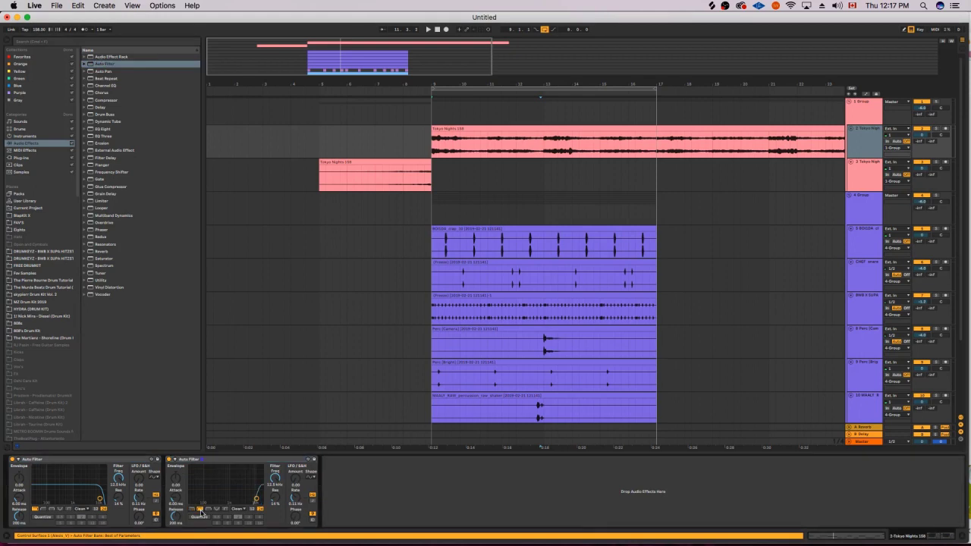
pyautogui.moveTo(275, 484); pyautogui.dragTo(275, 534)
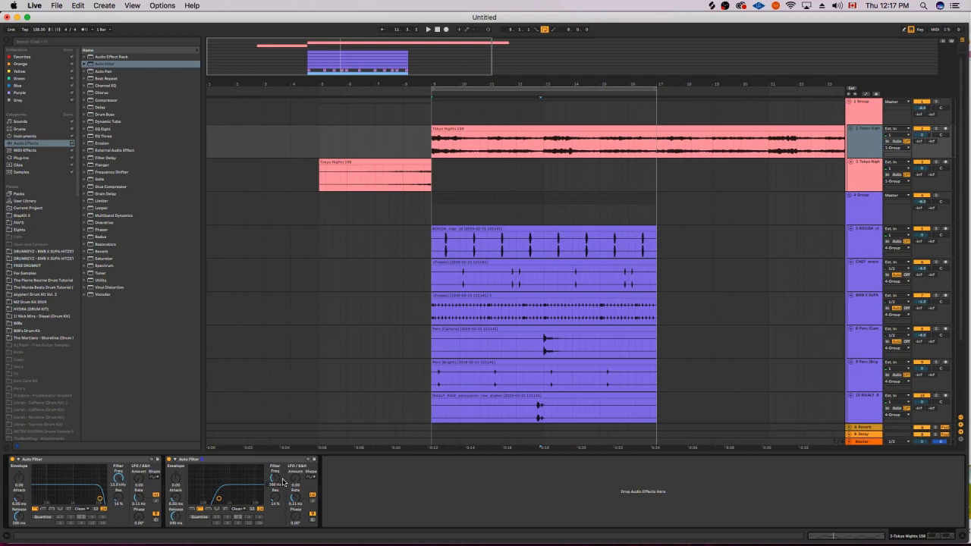
pyautogui.press('space')
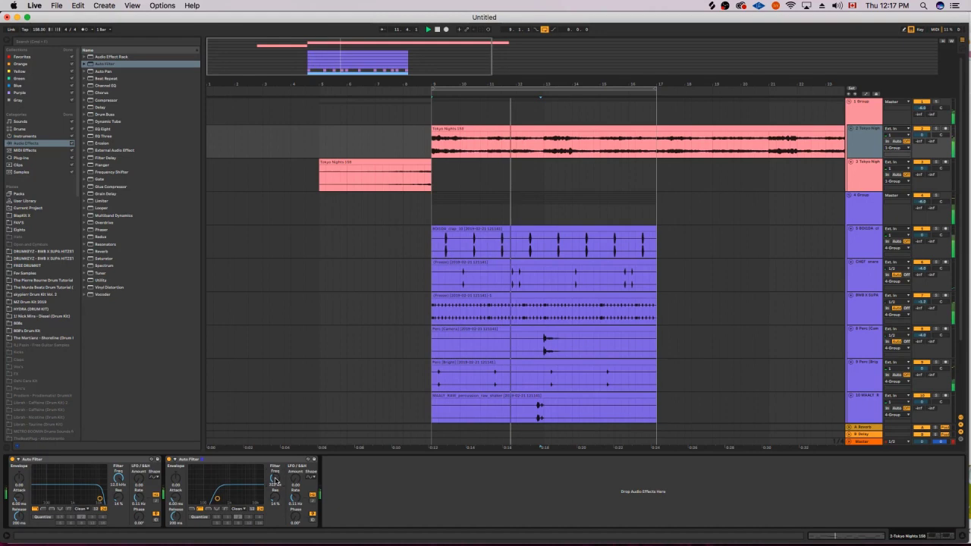
pyautogui.scroll(-3, 579, 373)
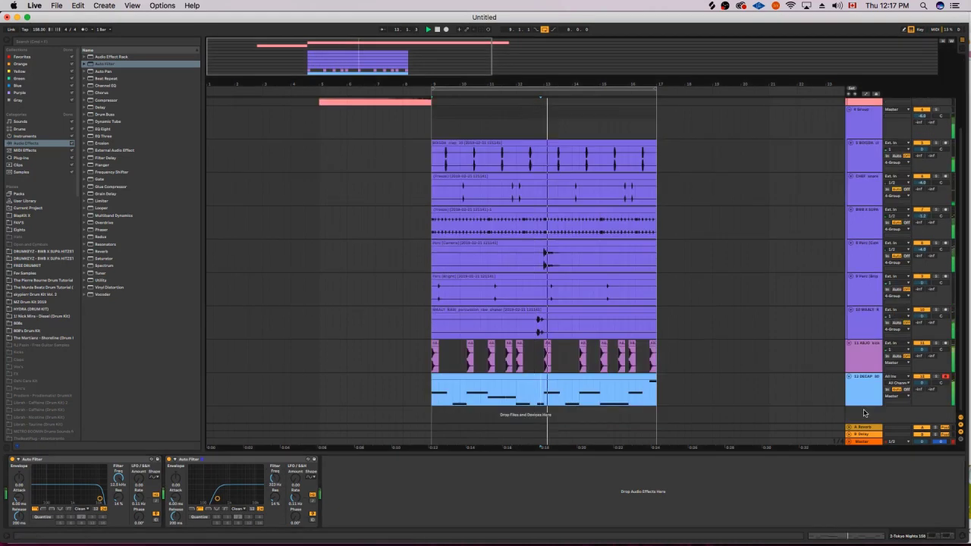
pyautogui.scroll(-2, 922, 385)
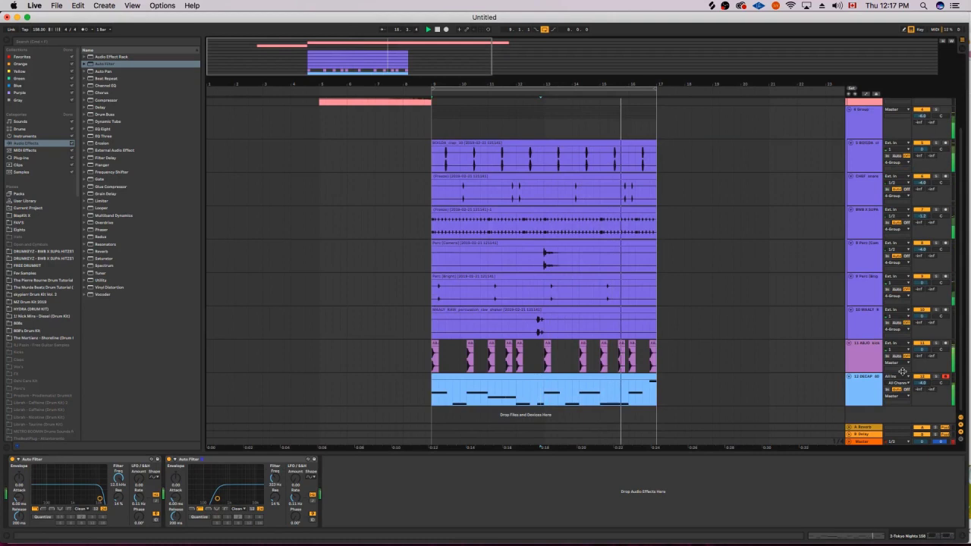
pyautogui.scroll(1, 878, 264)
pyautogui.scroll(3, 878, 264)
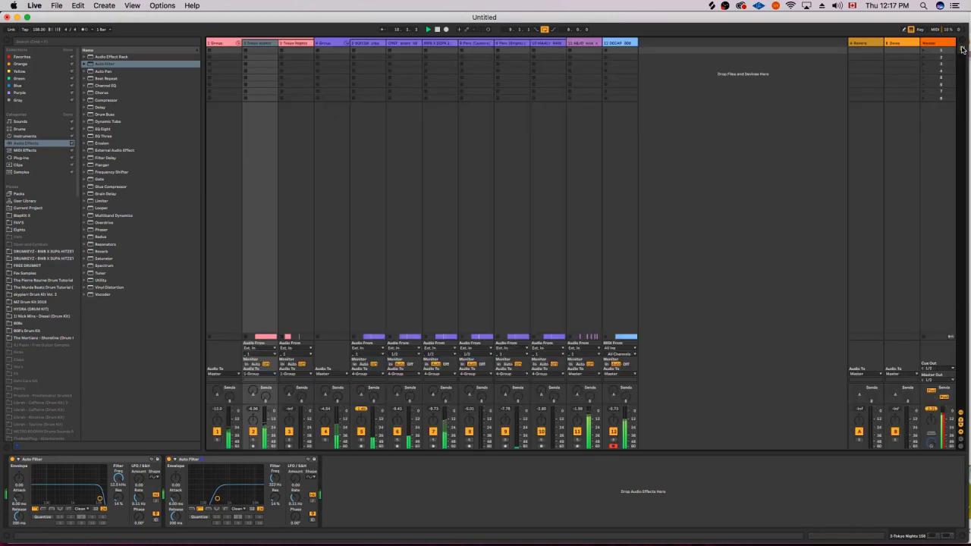
# Show the Session view mixer, stop playback and add EQ Eight to the master track.
pyautogui.press('Tab')
pyautogui.press('space')
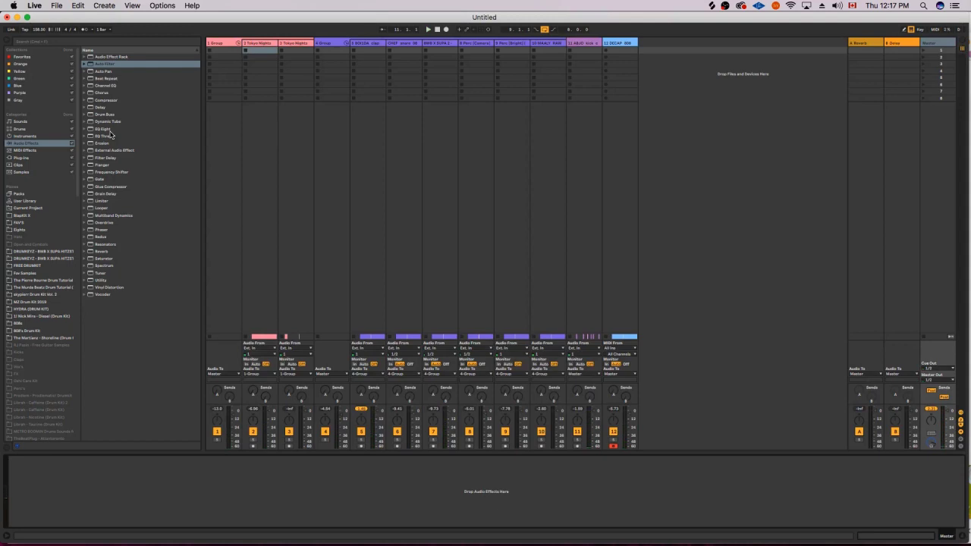
pyautogui.moveTo(112, 131); pyautogui.dragTo(140, 510)
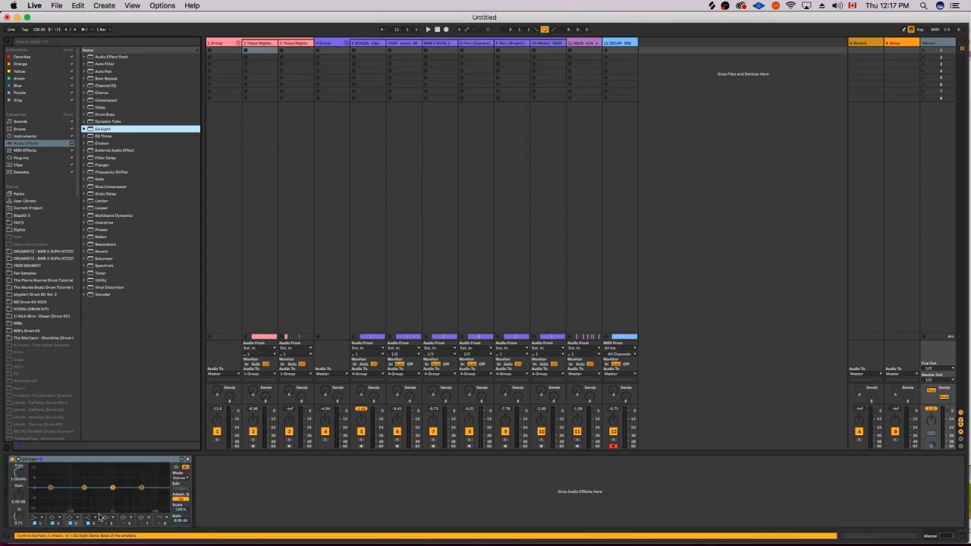
# Set up a low cut on band 1 and a steep high cut on band 8 of the master EQ Eight.
pyautogui.click(33, 523)
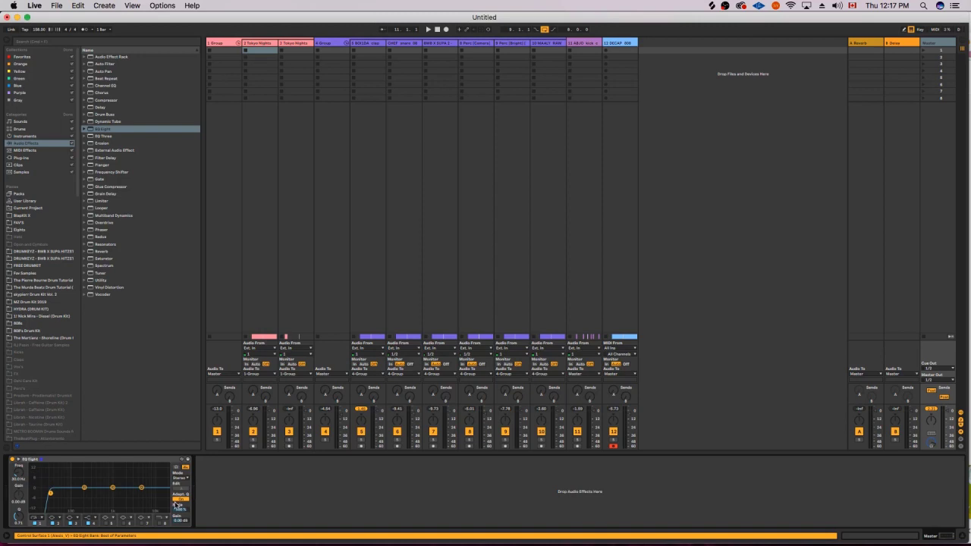
pyautogui.click(162, 523)
pyautogui.click(162, 516)
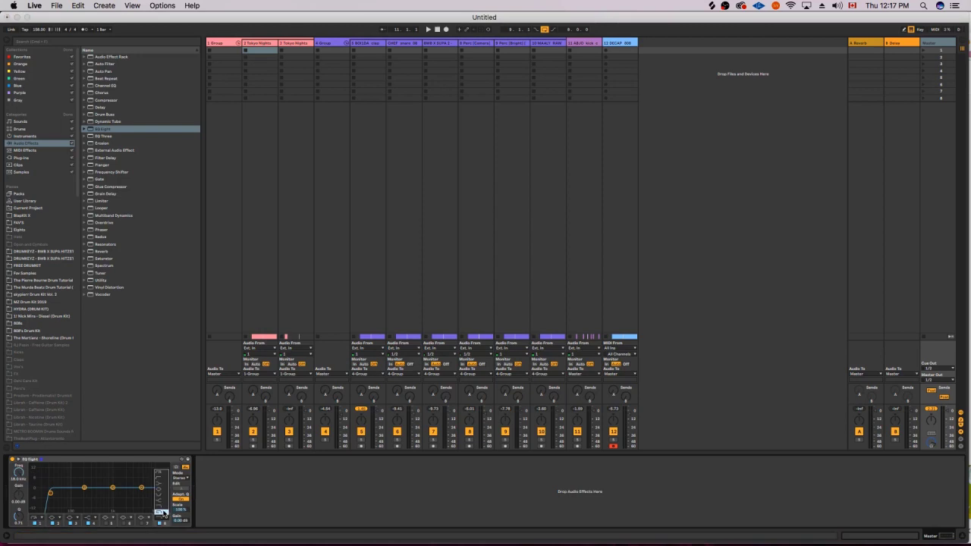
pyautogui.click(162, 512)
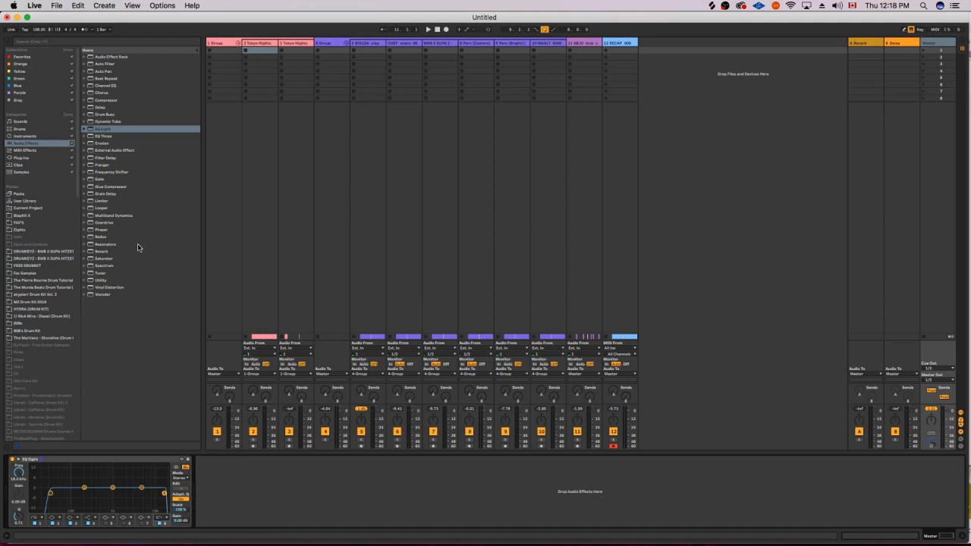
# Add a Glue Compressor after EQ Eight on the master, enable its soft clip and play the beat.
pyautogui.click(122, 187)
pyautogui.moveTo(123, 187); pyautogui.dragTo(296, 453)
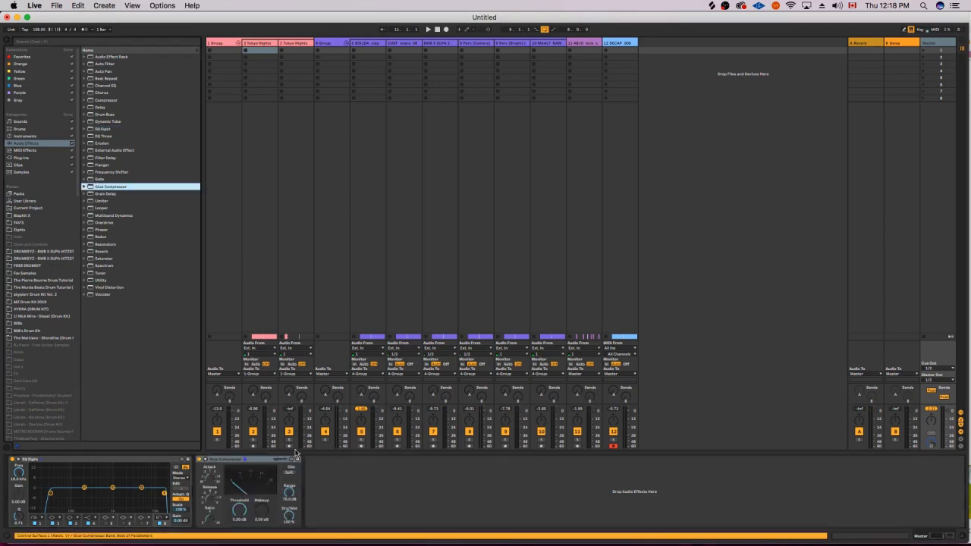
pyautogui.click(289, 472)
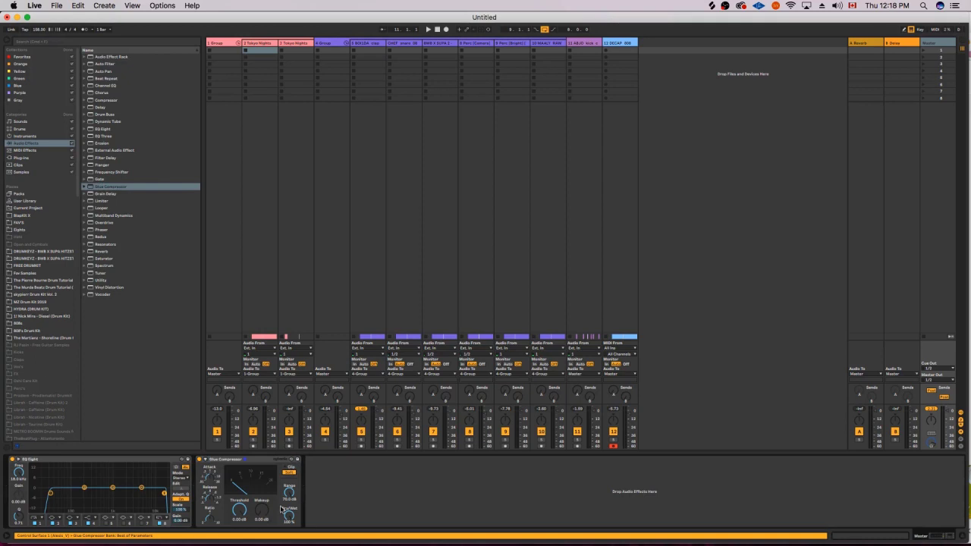
pyautogui.press('space')
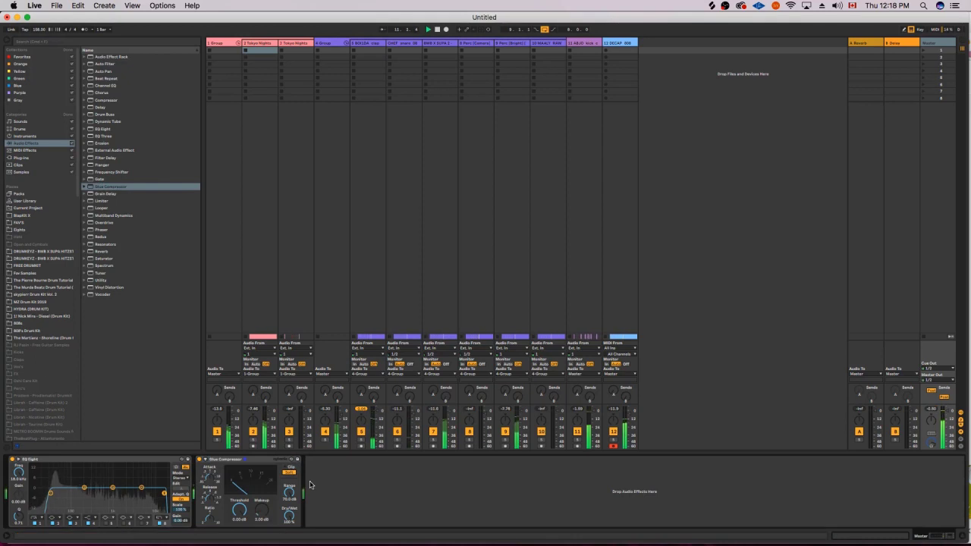
# Search the plug-ins for l2 and add the Waves L2 (s) to the master after the Glue Compressor.
pyautogui.click(119, 42)
pyautogui.click(118, 42)
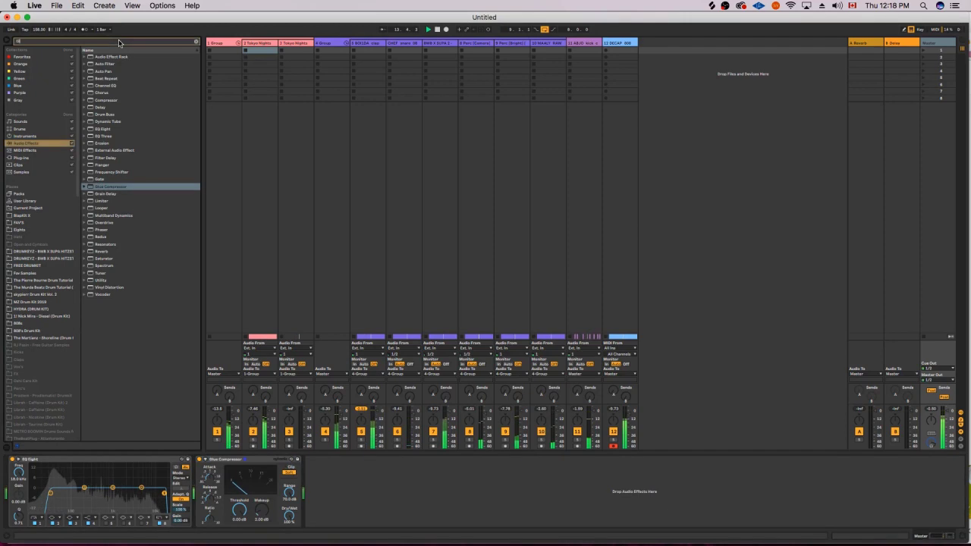
pyautogui.click(31, 157)
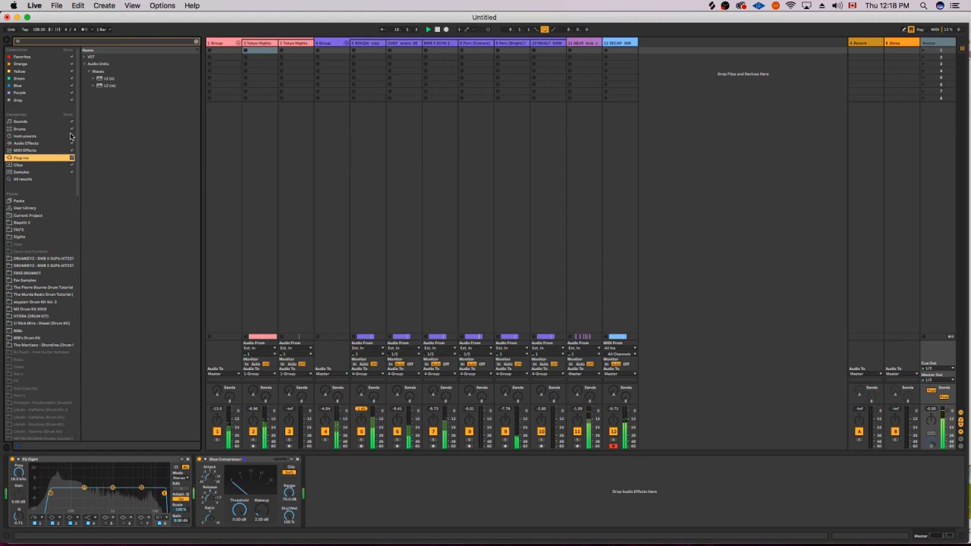
pyautogui.click(113, 79)
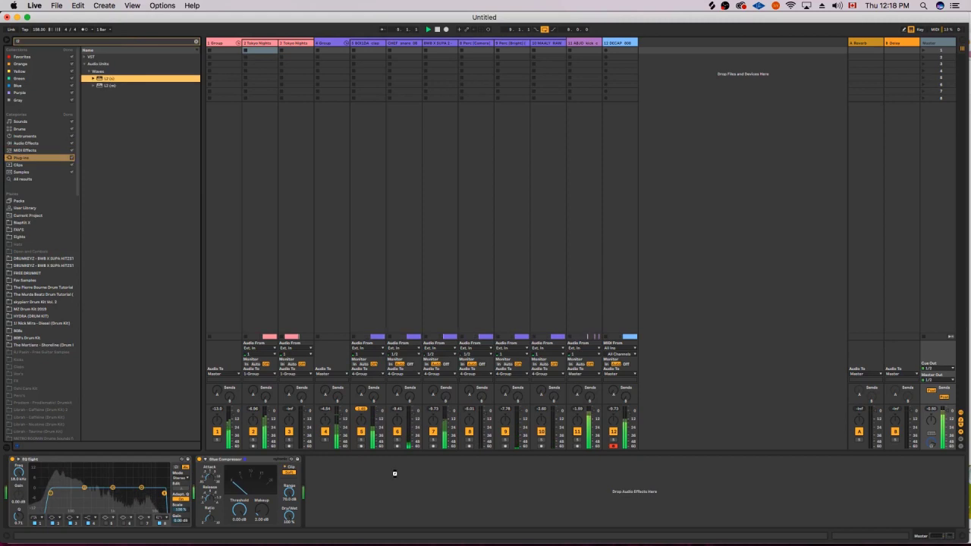
pyautogui.moveTo(395, 474); pyautogui.dragTo(394, 474)
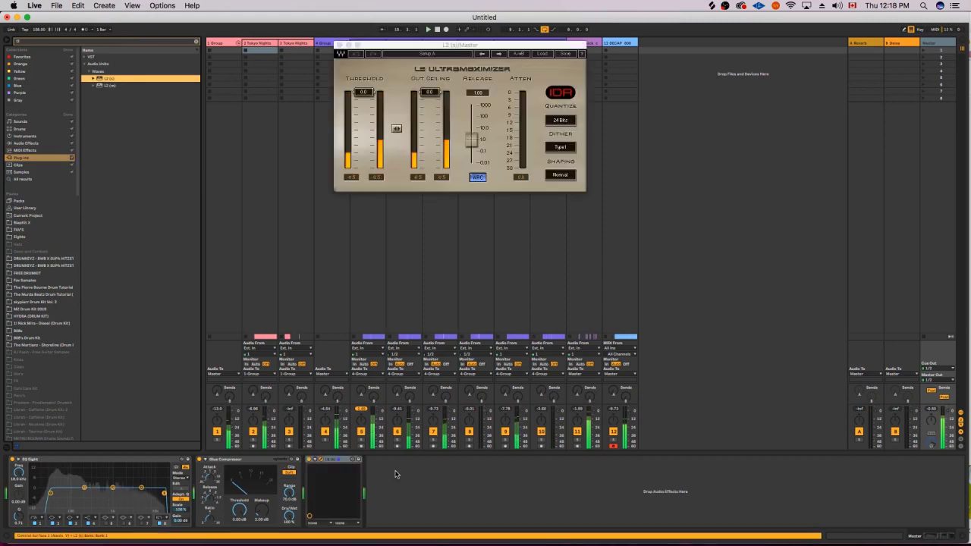
# Set the L2 output ceiling to -0.2, lower its threshold slightly while the beat plays, and close the plug-in.
pyautogui.click(431, 92)
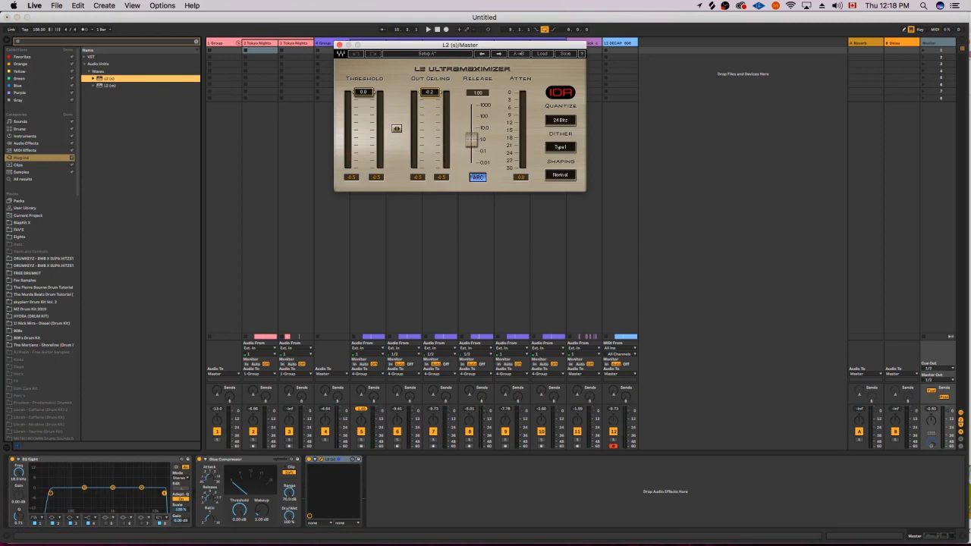
pyautogui.moveTo(429, 93); pyautogui.dragTo(435, 116)
pyautogui.press('space')
pyautogui.moveTo(366, 99); pyautogui.dragTo(366, 110)
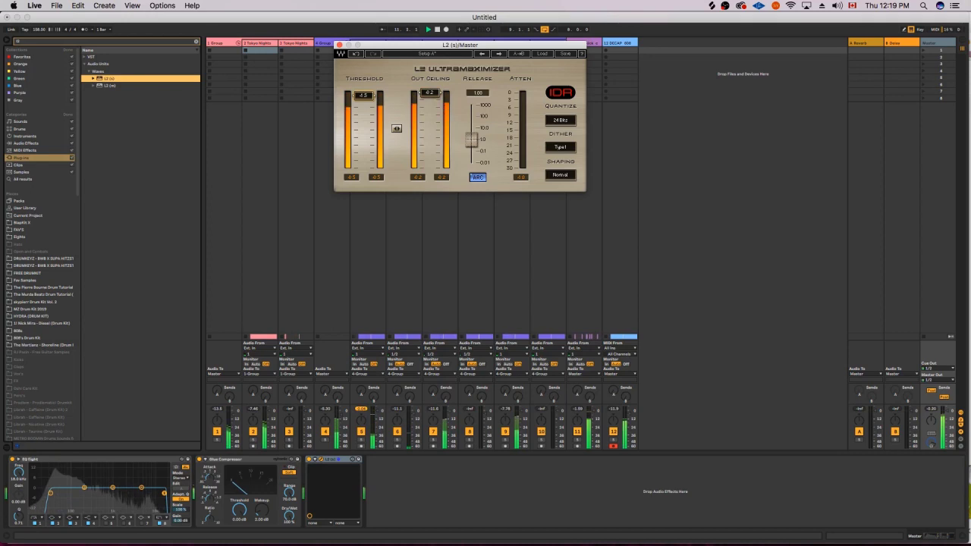
pyautogui.click(340, 45)
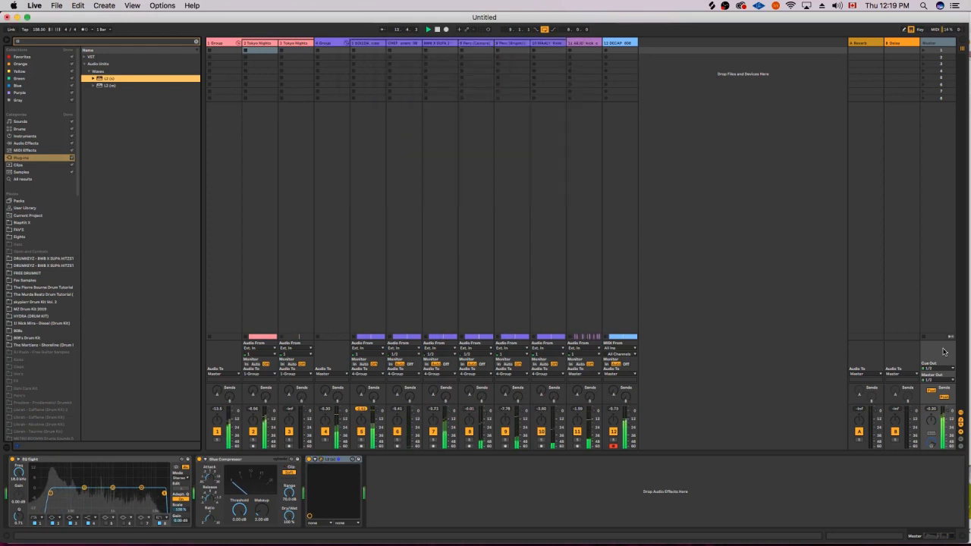
# Back in the Arrangement view, duplicate the 8-bar drum, percussion, kick and 808 clips so they fill bars 17 to 25.
pyautogui.click(945, 46)
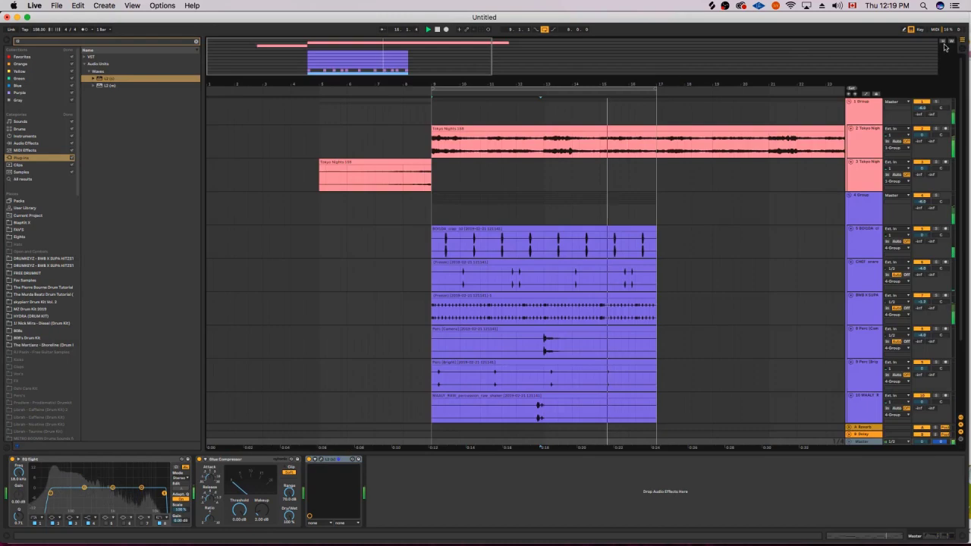
pyautogui.moveTo(569, 68); pyautogui.dragTo(794, 65)
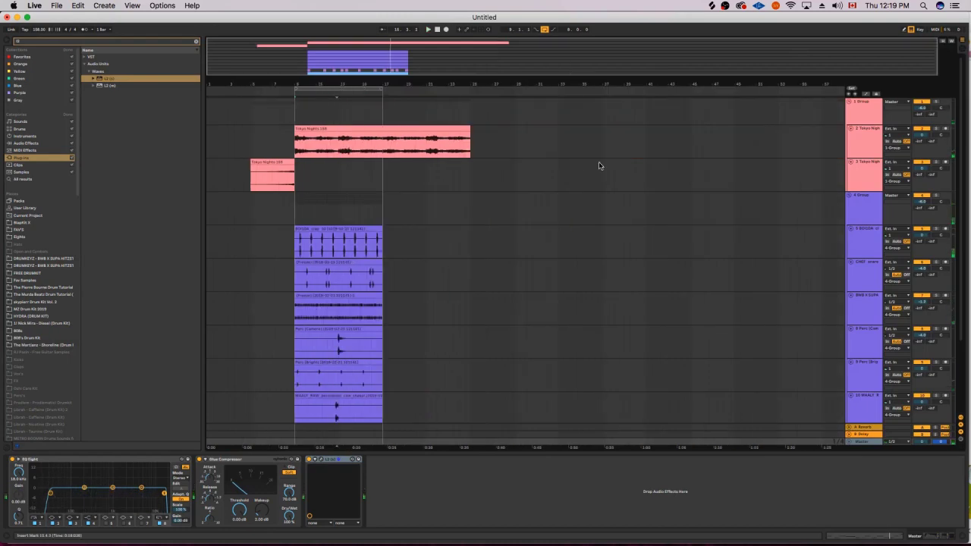
pyautogui.click(344, 236)
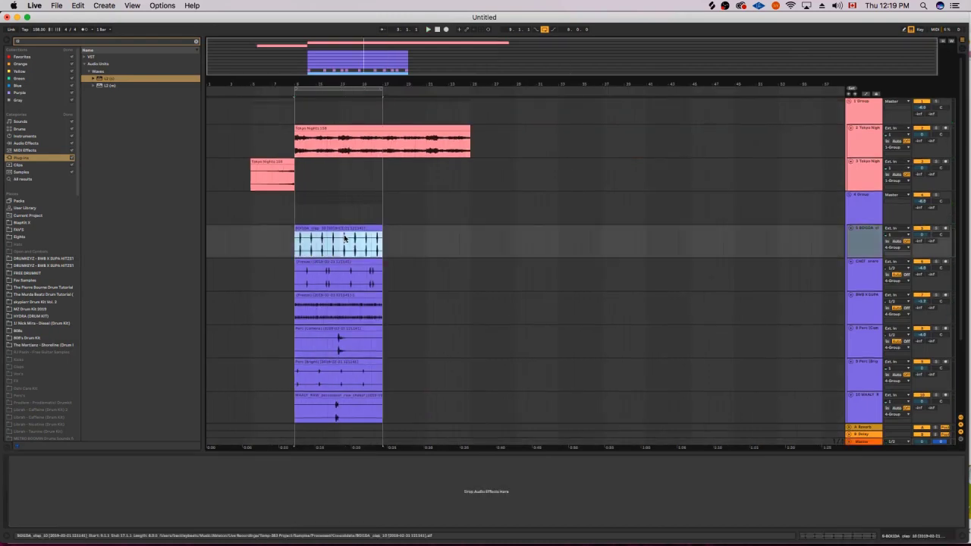
pyautogui.scroll(-3, 402, 345)
pyautogui.keyDown('shift'); pyautogui.click(404, 381); pyautogui.keyUp('shift')
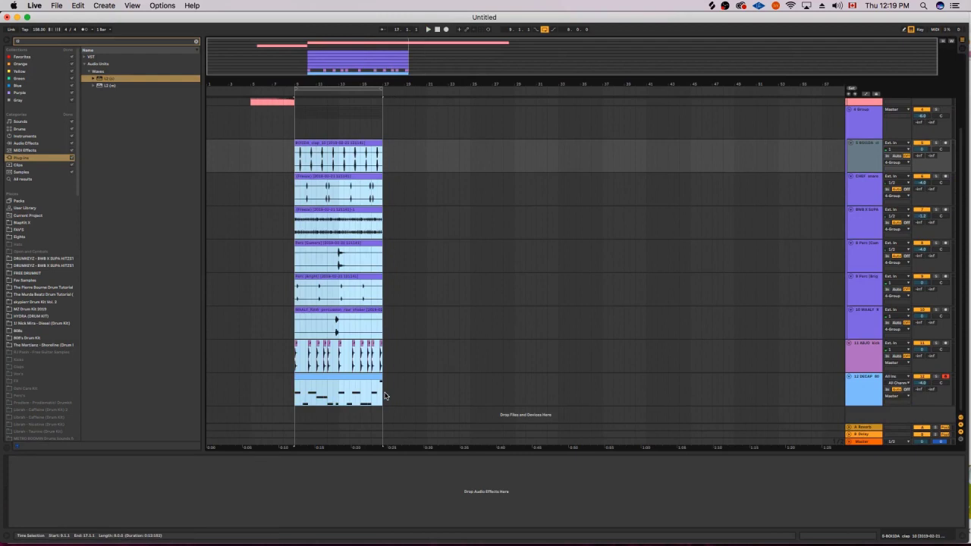
pyautogui.scroll(3, 356, 276)
pyautogui.hotkey('ctrl', 'd')
pyautogui.scroll(-3, 425, 226)
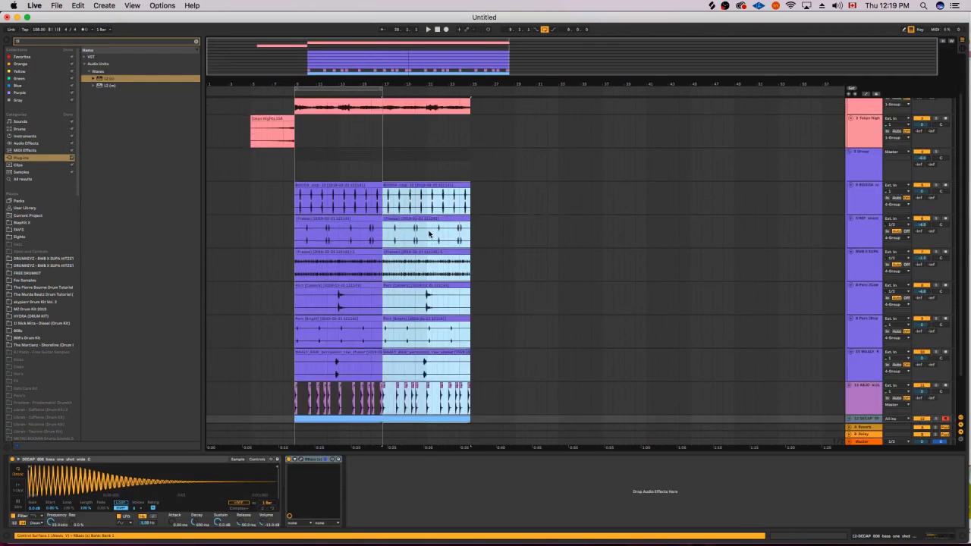
# Insert an empty audio track below the last percussion track in the drum group, then fold and unfold the group.
pyautogui.click(861, 326)
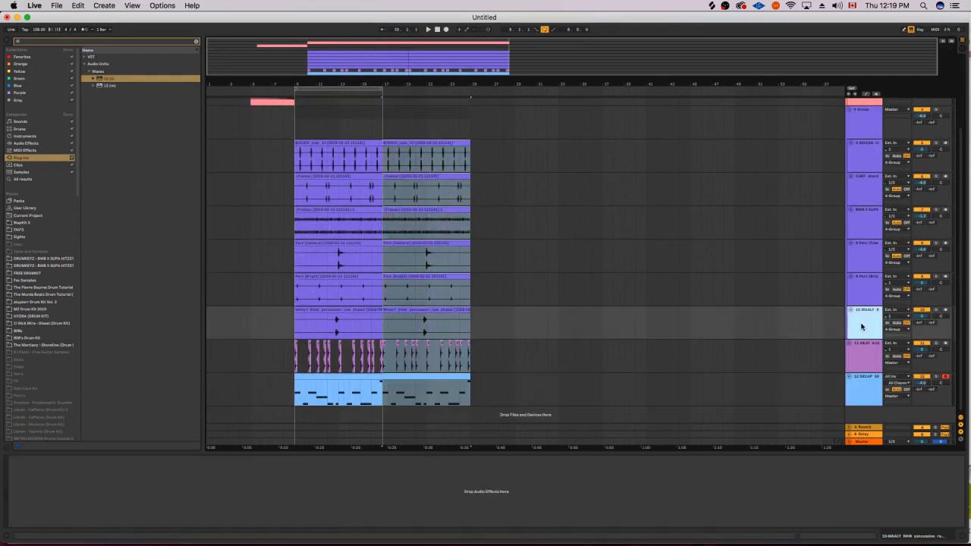
pyautogui.hotkey('ctrl', 't')
pyautogui.scroll(2, 850, 303)
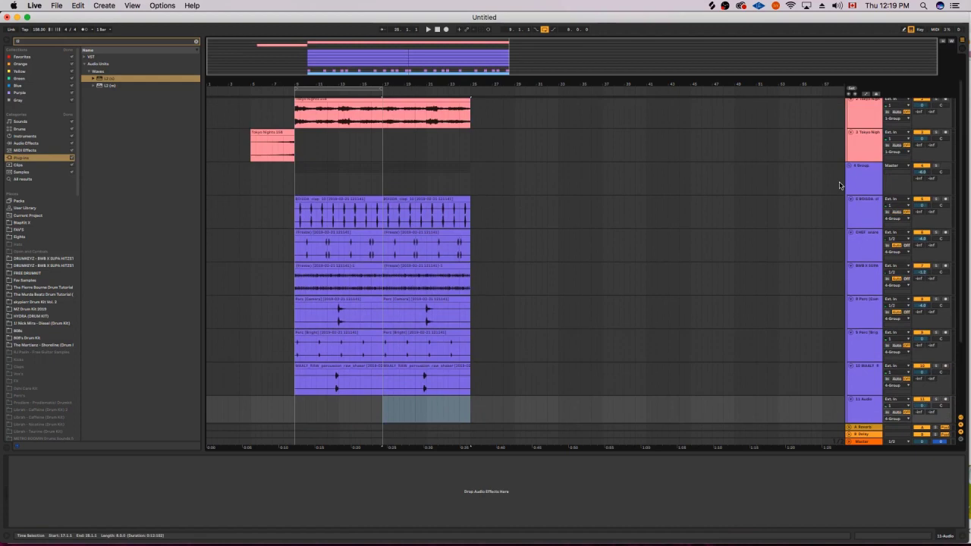
pyautogui.click(849, 166)
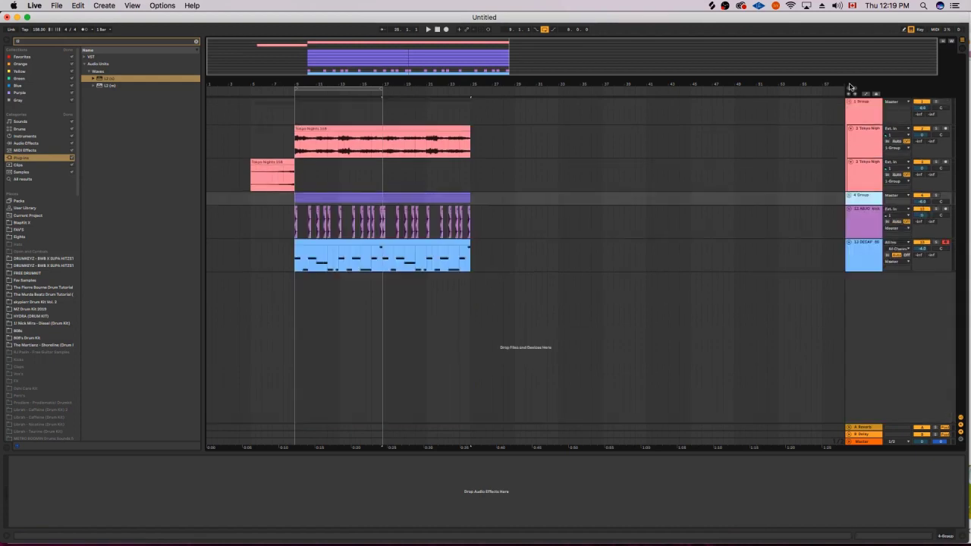
pyautogui.click(849, 196)
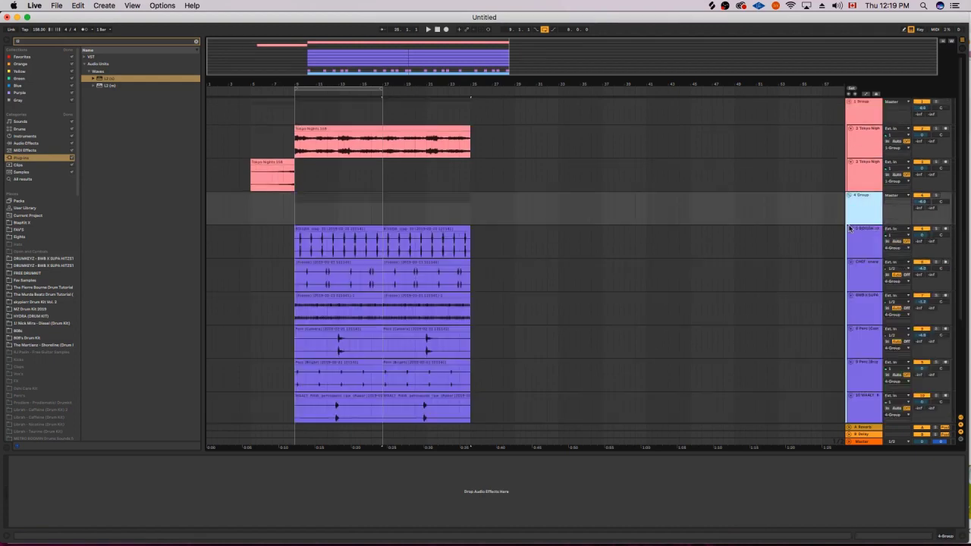
# Insert a new audio track directly below the drum group's empty audio track and select it.
pyautogui.scroll(-5, 869, 326)
pyautogui.scroll(3, 867, 189)
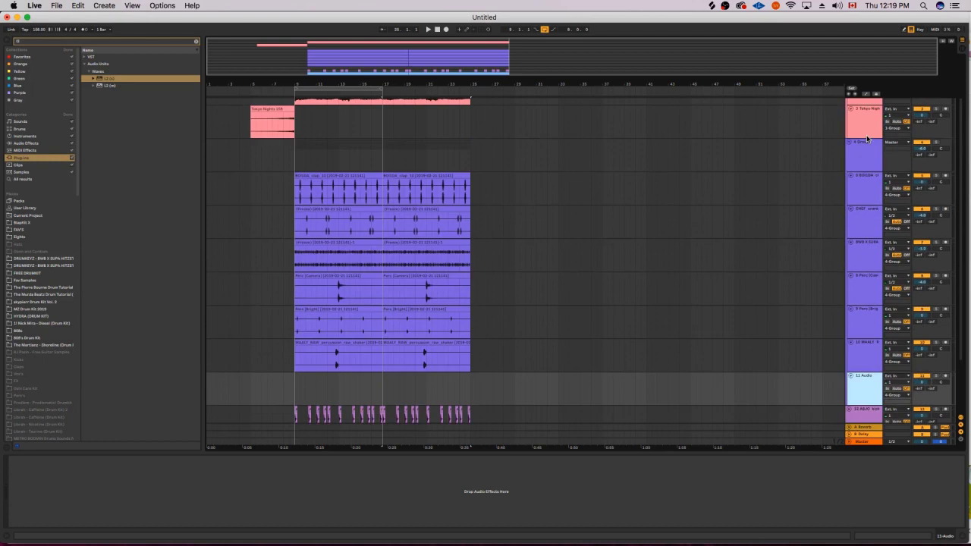
pyautogui.click(869, 164)
pyautogui.press('super+t')
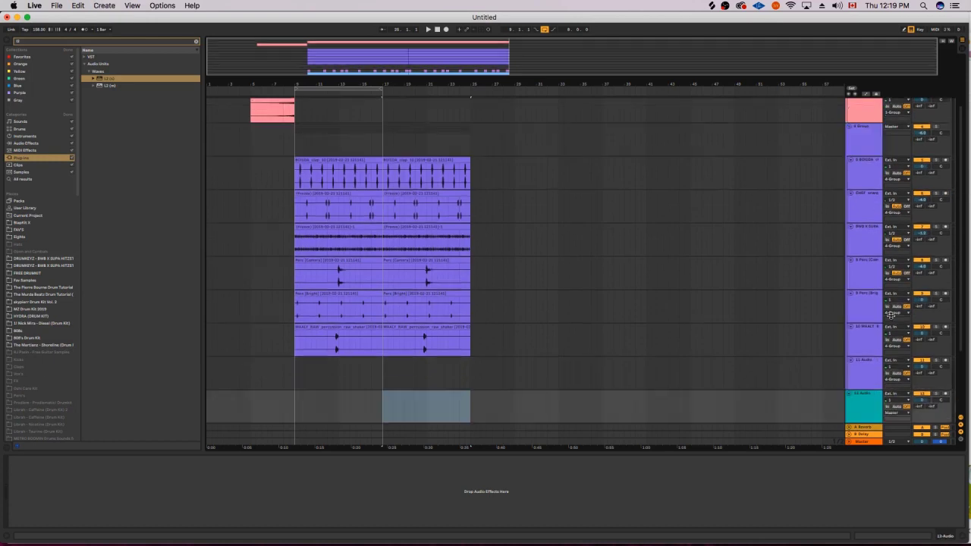
pyautogui.click(866, 420)
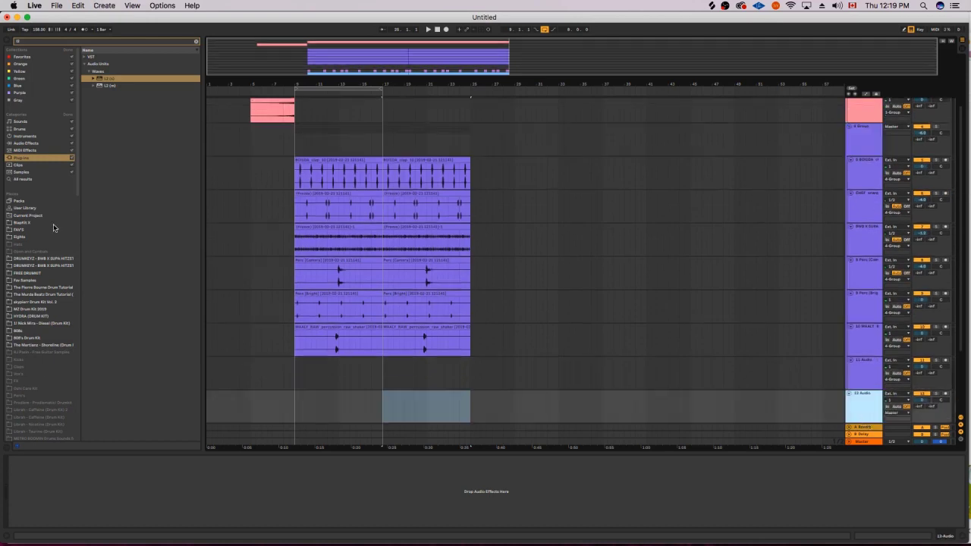
# From the drum kit's FX folder, place FX [Game4].wav at bar 9 on the new audio track and play it back.
pyautogui.click(49, 309)
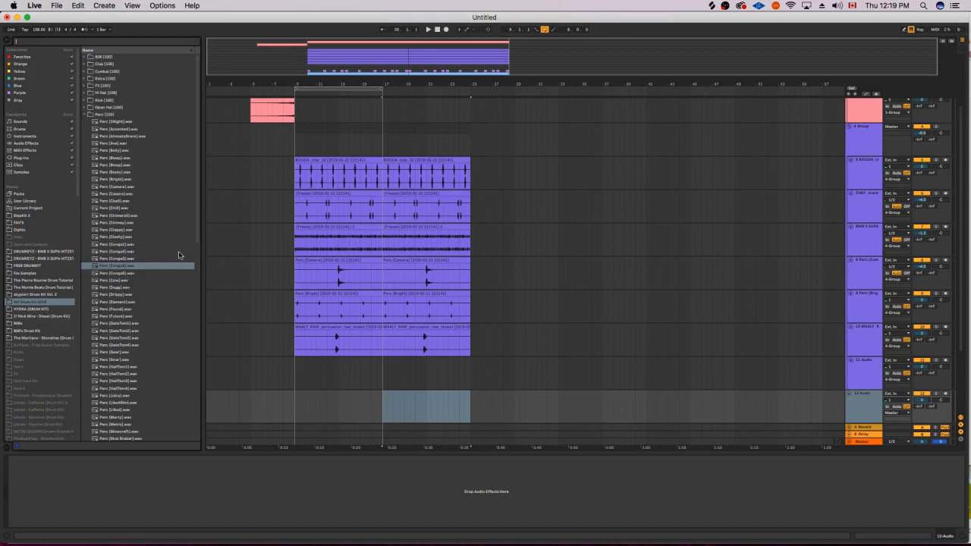
pyautogui.click(86, 86)
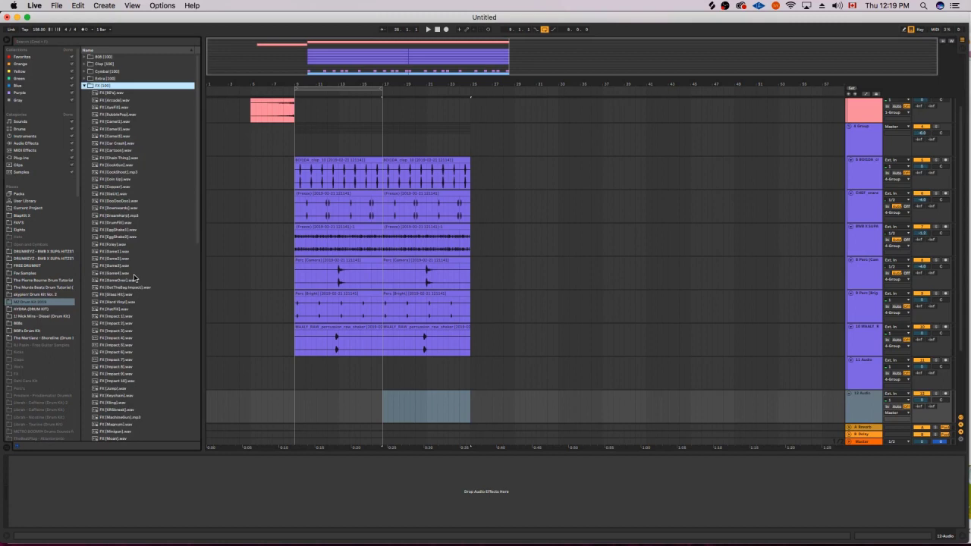
pyautogui.moveTo(137, 274)
pyautogui.mouseDown()
pyautogui.moveTo(108, 286)
pyautogui.moveTo(110, 278)
pyautogui.moveTo(298, 414)
pyautogui.moveTo(296, 348)
pyautogui.mouseUp()
pyautogui.press('space')
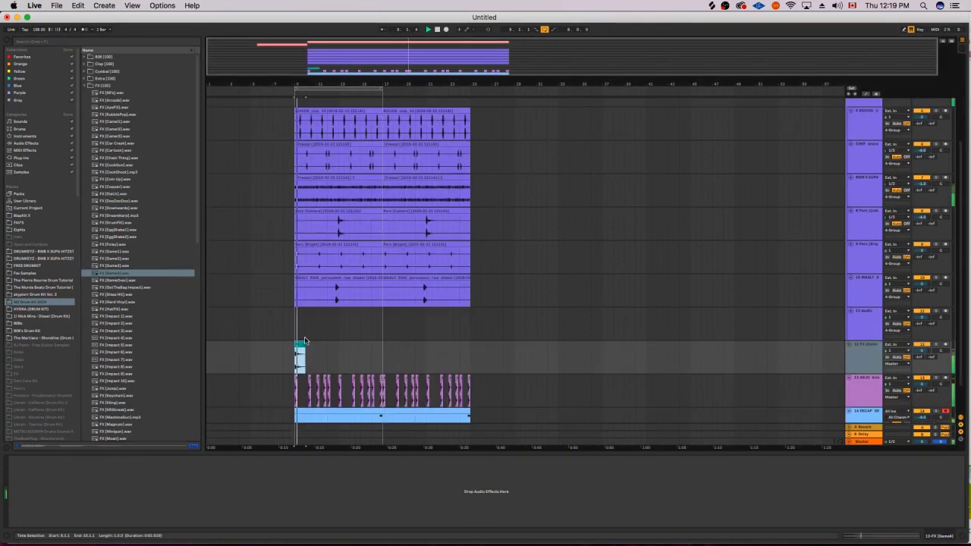
pyautogui.press('space')
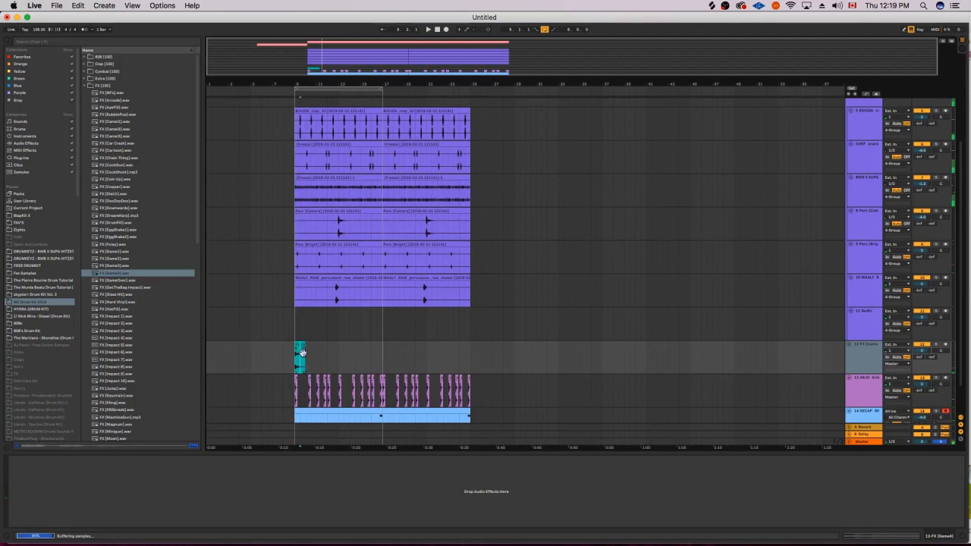
# Lower the FX [Game4] clip's gain to -13.0 dB and listen to it with the beat.
pyautogui.doubleClick(301, 350)
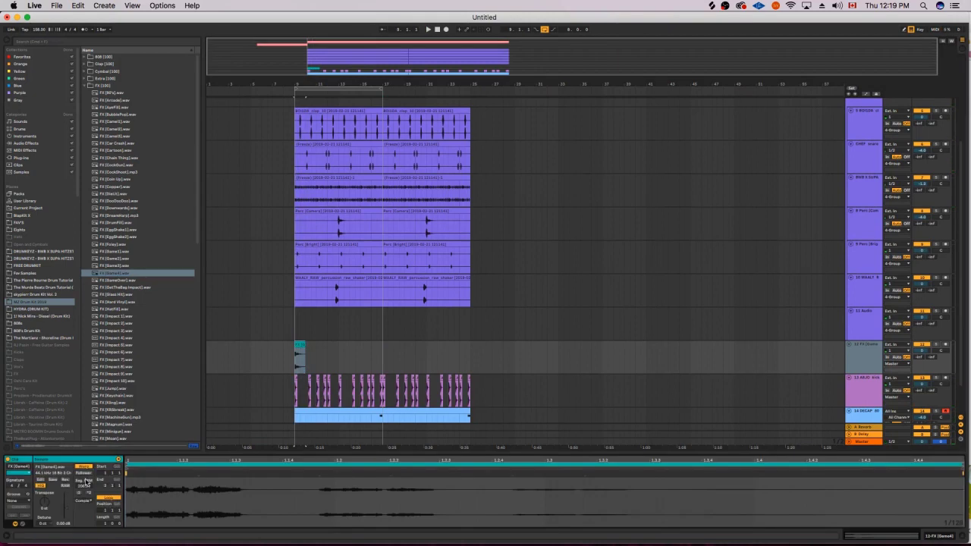
pyautogui.moveTo(68, 512); pyautogui.dragTo(68, 531)
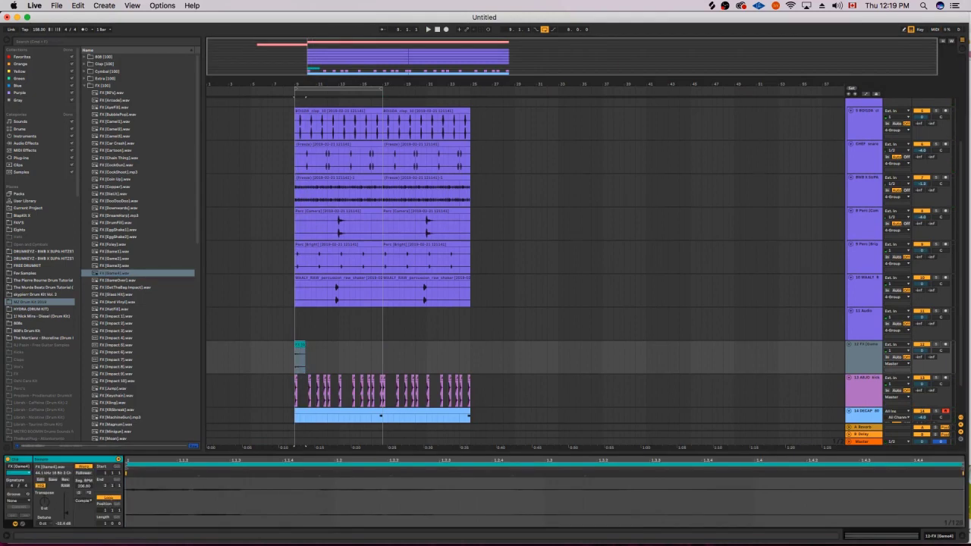
pyautogui.press('space')
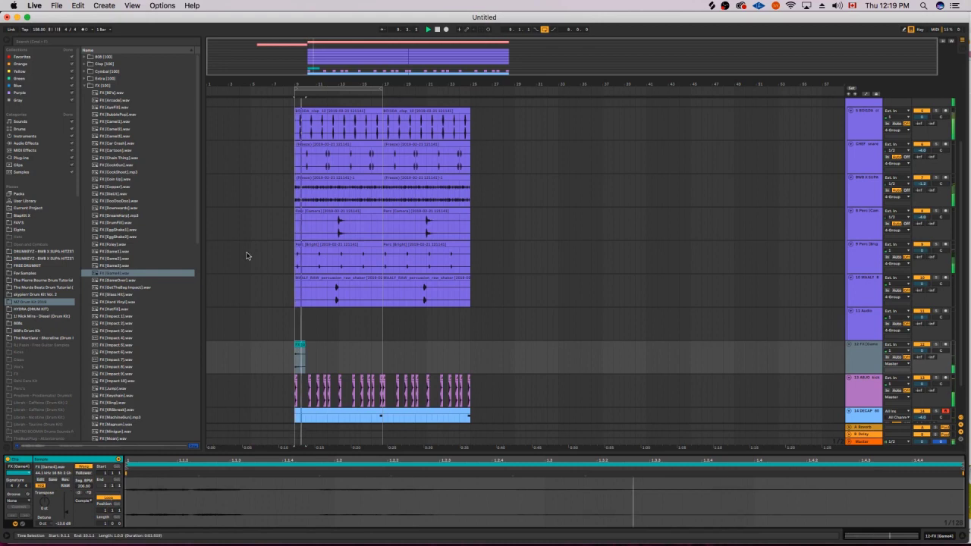
pyautogui.scroll(3, 245, 253)
pyautogui.scroll(-2, 283, 260)
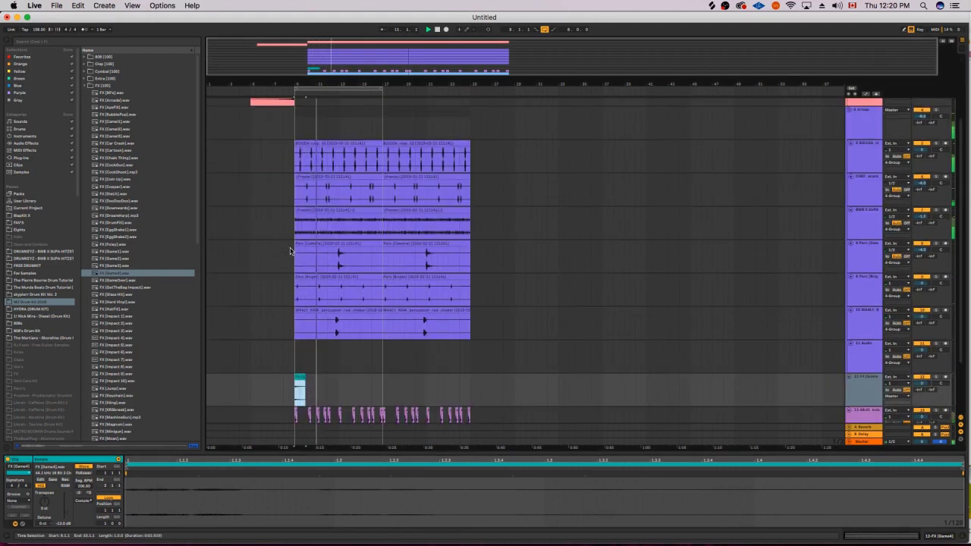
pyautogui.scroll(4, 286, 255)
pyautogui.scroll(-5, 409, 364)
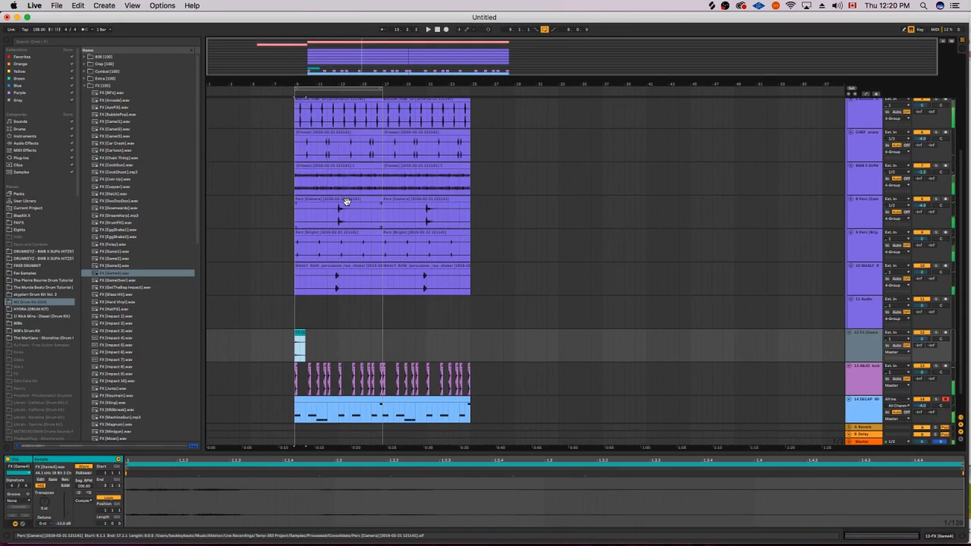
# Move the first Perc [Camera] clip four bars later to start at bar 13, and delete the leftover clip from bar 21 to 25.
pyautogui.moveTo(342, 203); pyautogui.dragTo(459, 216)
pyautogui.click(374, 218)
pyautogui.press('space')
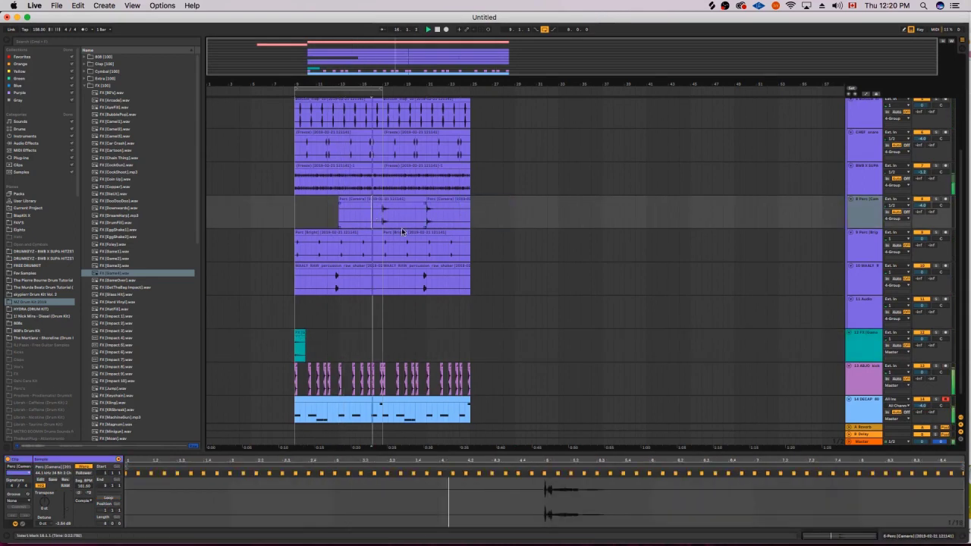
pyautogui.click(434, 201)
pyautogui.press('Delete')
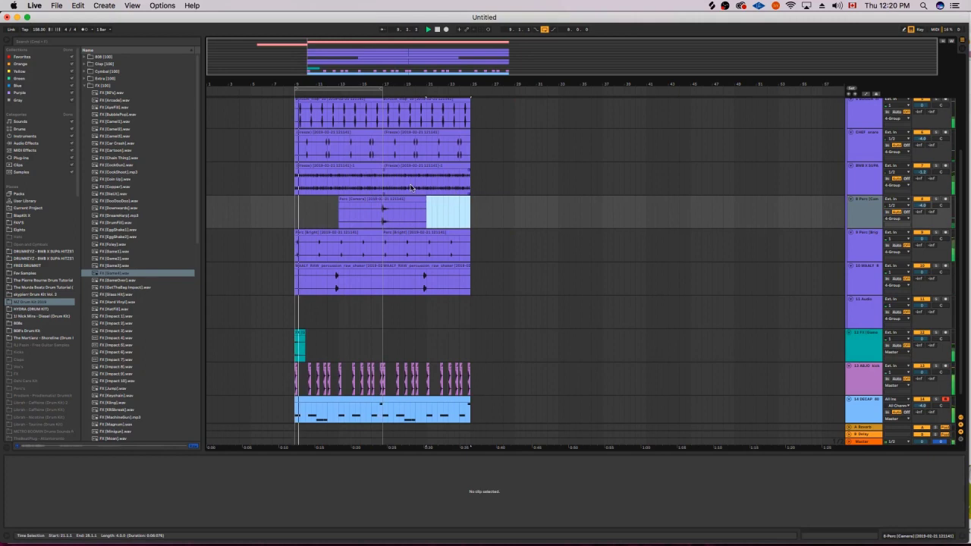
# Cut the silent part of the Perc [Camera] clip before bar 17 so that it starts on its hit.
pyautogui.moveTo(326, 57); pyautogui.dragTo(507, 238)
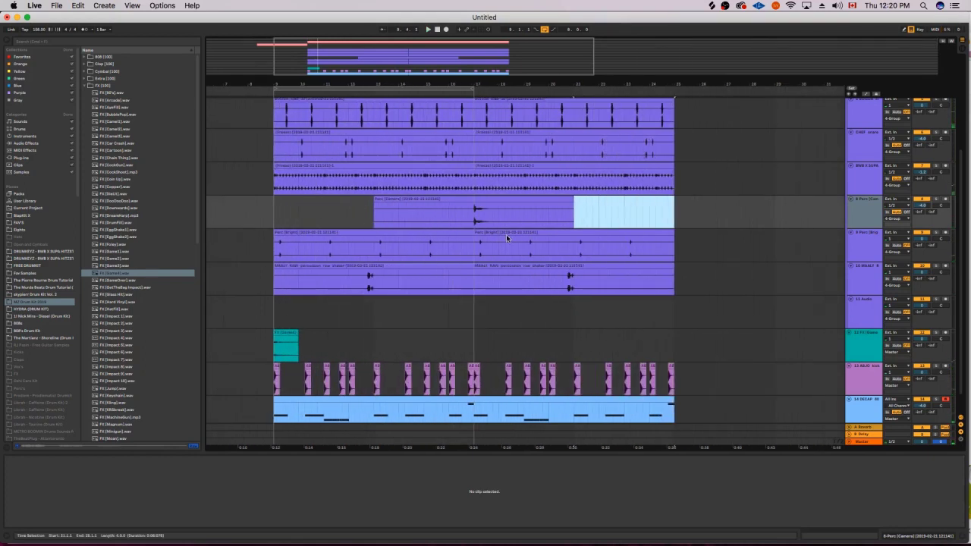
pyautogui.moveTo(361, 207); pyautogui.dragTo(474, 212)
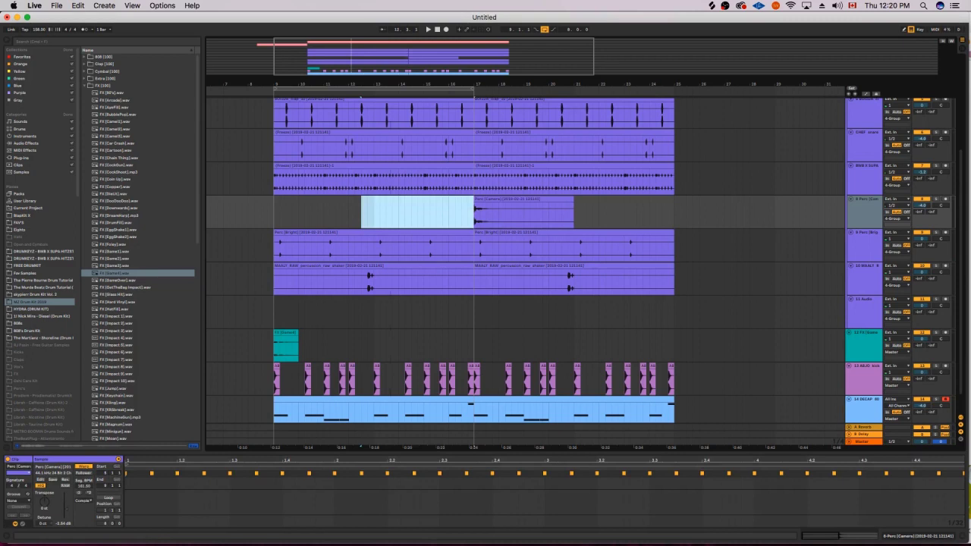
pyautogui.press('x')
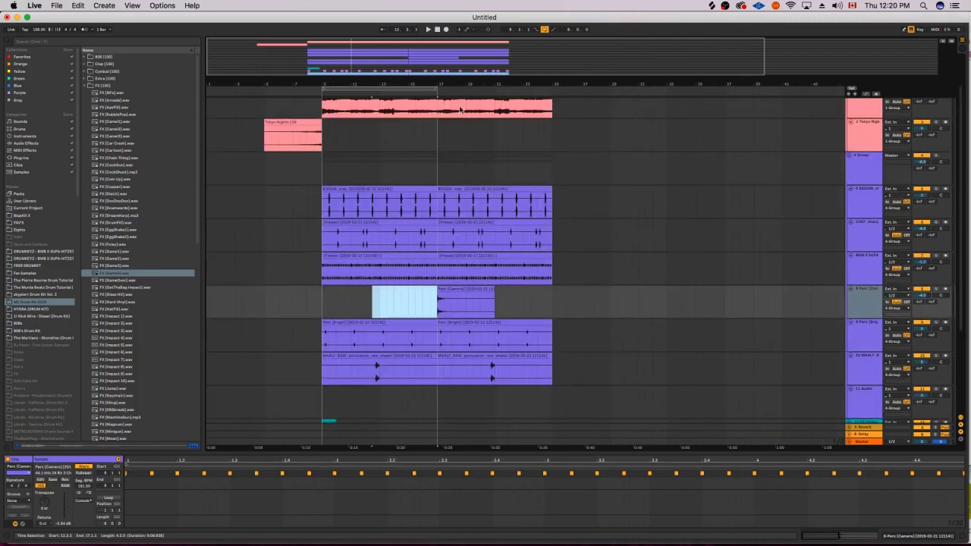
# Extend the arrangement loop to end at bar 25 and review the tracks within it.
pyautogui.moveTo(435, 88); pyautogui.dragTo(552, 89)
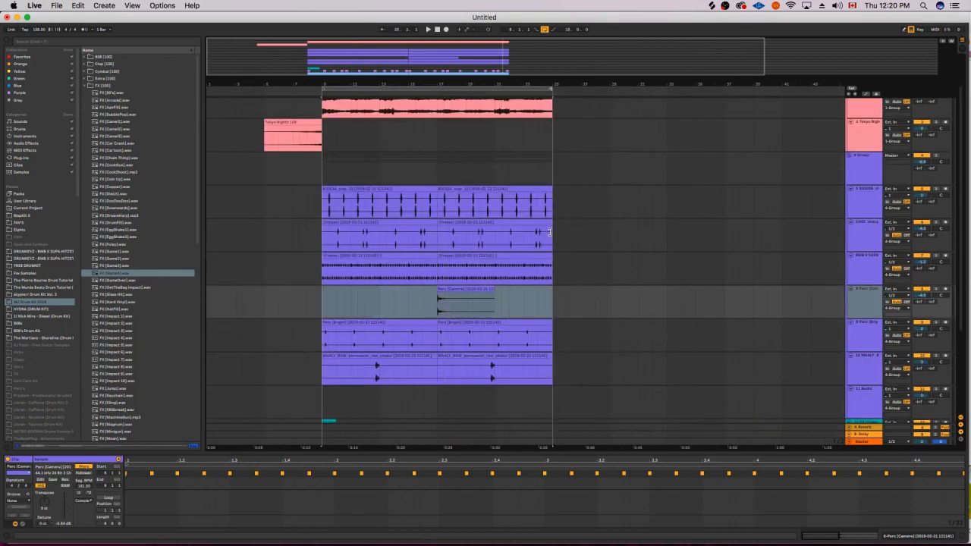
pyautogui.scroll(2, 510, 243)
pyautogui.scroll(-5, 509, 241)
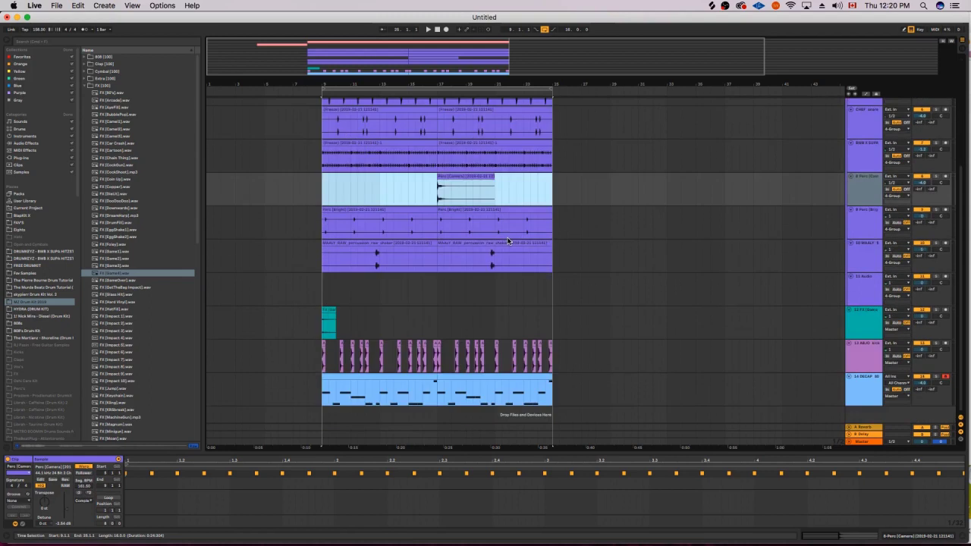
pyautogui.scroll(5, 507, 236)
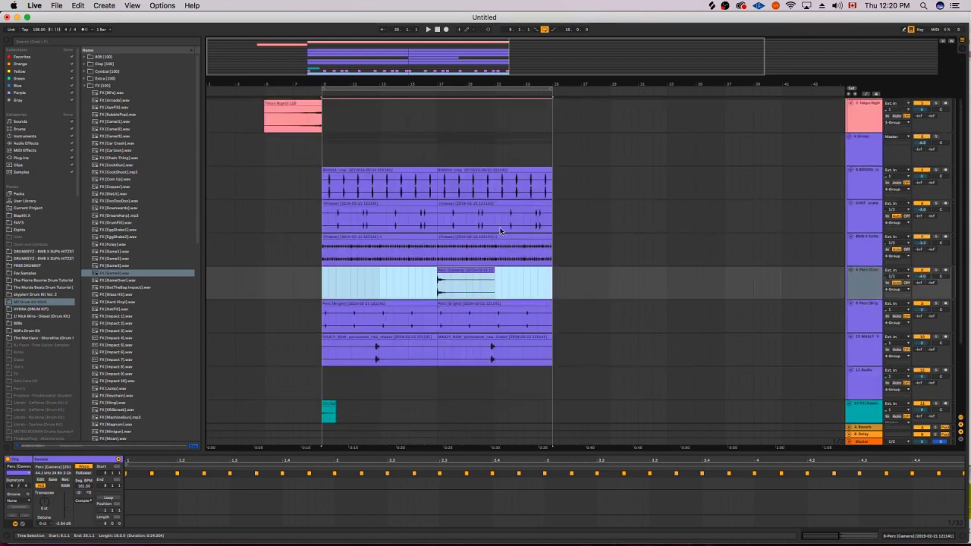
pyautogui.scroll(-5, 463, 227)
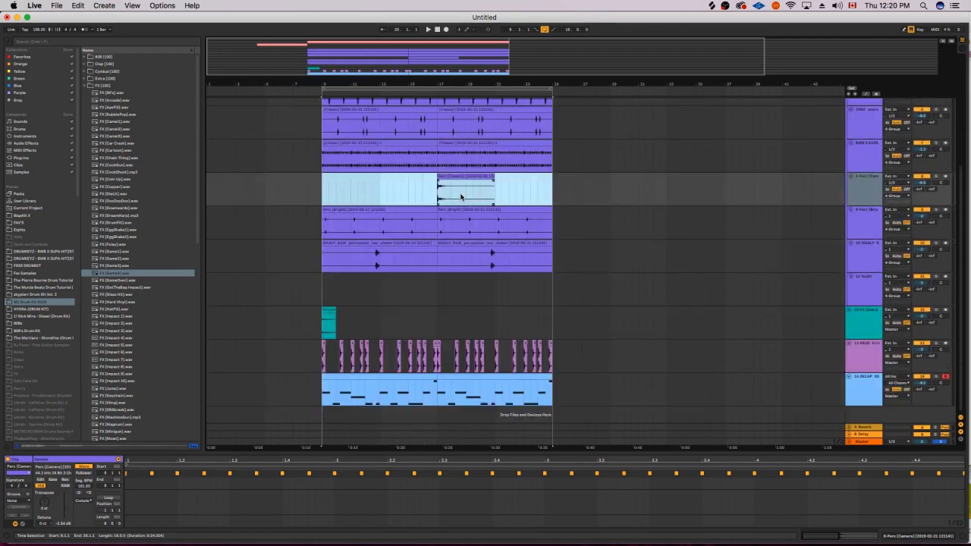
pyautogui.scroll(5, 474, 200)
pyautogui.press('-')
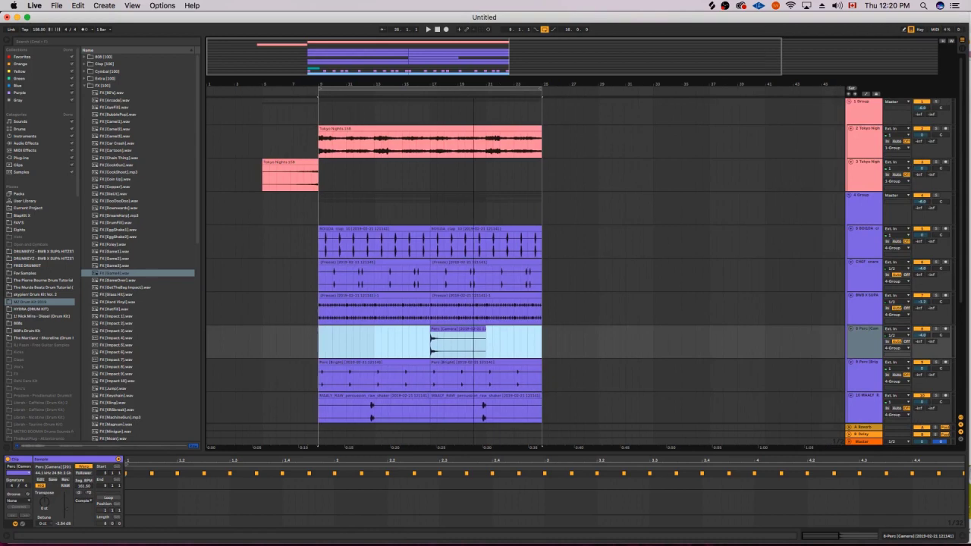
# Duplicate bars 17 to 25 of the Tokyo Nights 158 clip so that the melody continues to bar 33.
pyautogui.click(449, 127)
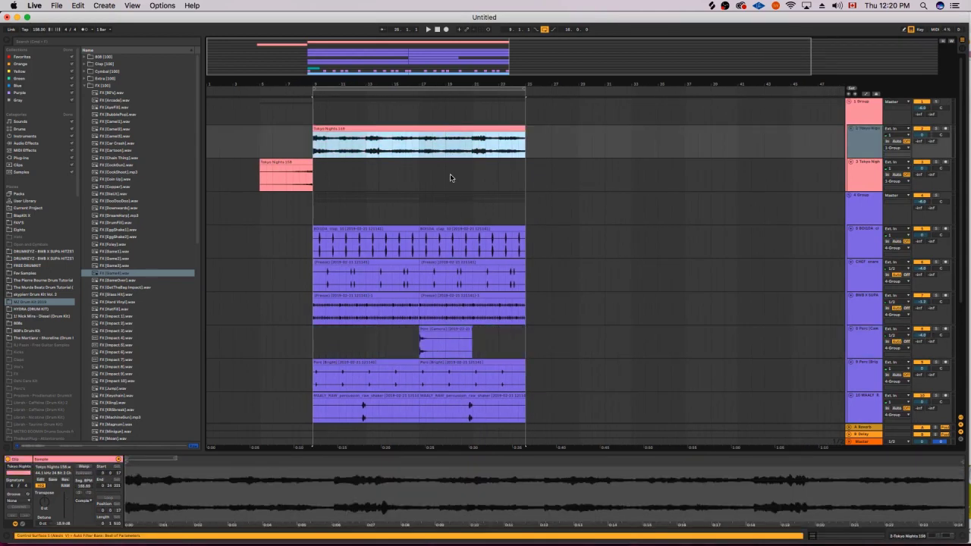
pyautogui.moveTo(418, 149); pyautogui.dragTo(525, 155)
pyautogui.hotkey('ctrl', 'd')
pyautogui.scroll(-2, 504, 197)
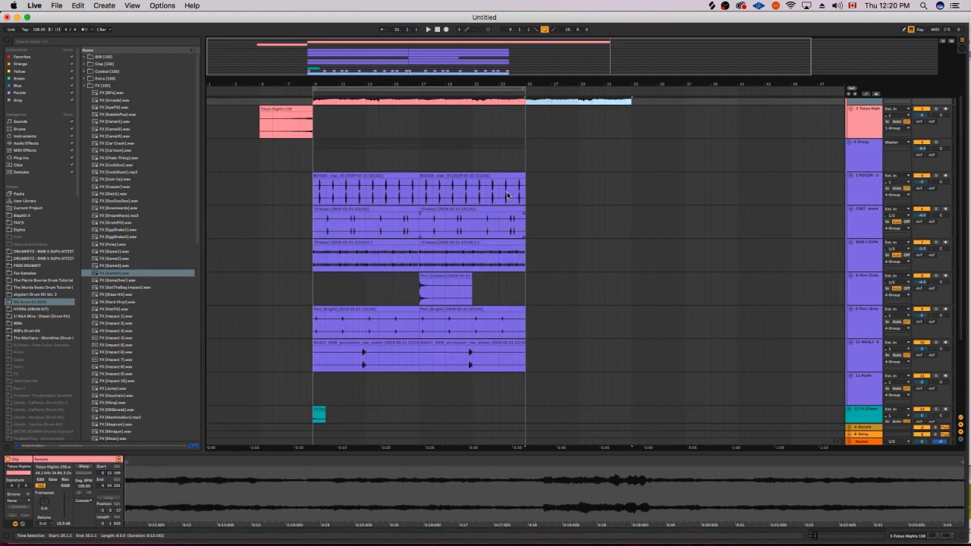
# Duplicate the second 8-bar clap clip so that it fills bars 25 to 33.
pyautogui.click(495, 176)
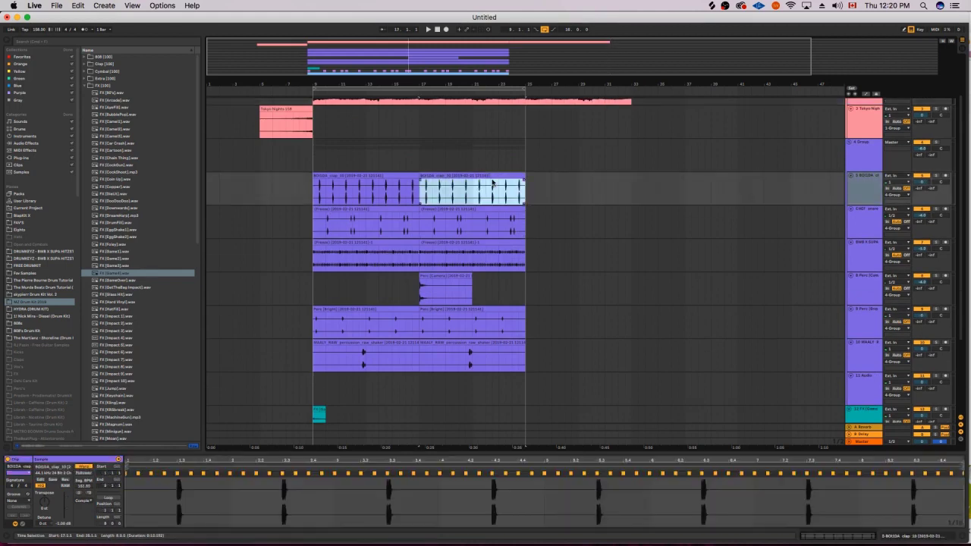
pyautogui.hotkey('ctrl', 'd')
pyautogui.scroll(2, 535, 237)
pyautogui.scroll(-3, 501, 208)
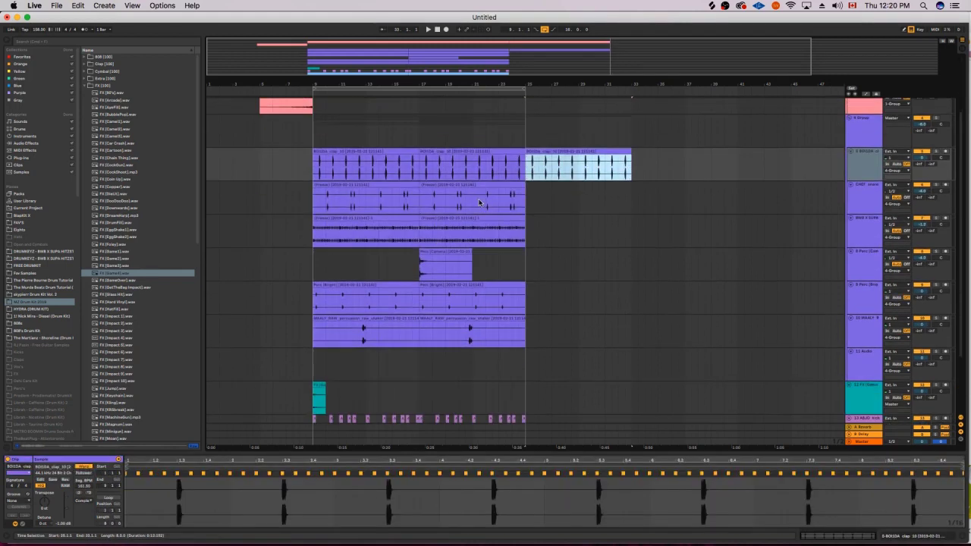
pyautogui.scroll(2, 469, 186)
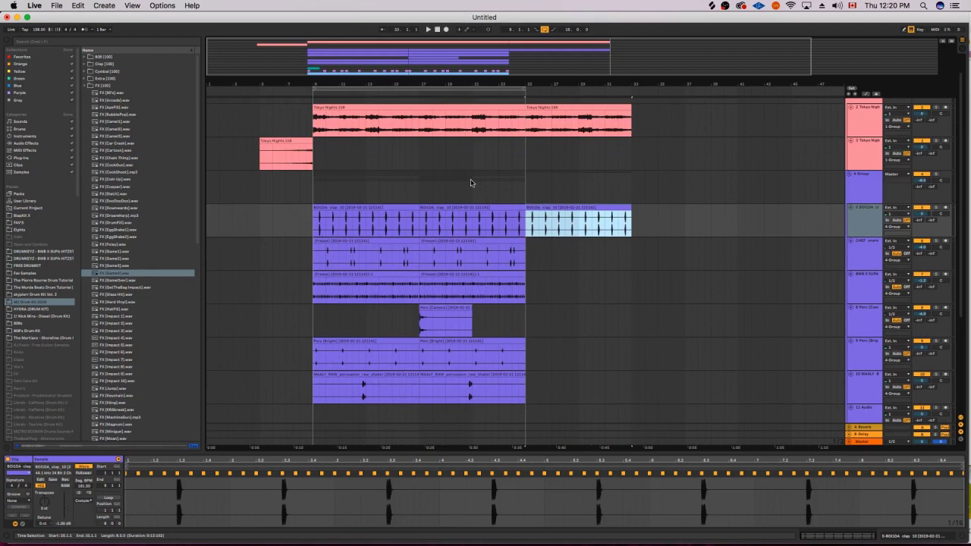
# Select bars 9 to 25 from the melody track down to the 808 track and duplicate the whole section at bar 33.
pyautogui.click(381, 117)
pyautogui.scroll(-4, 468, 336)
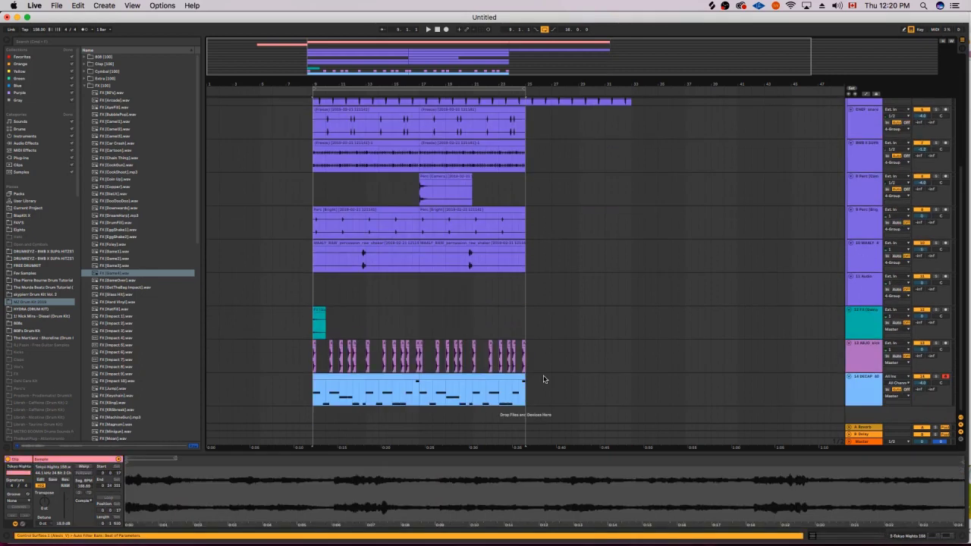
pyautogui.keyDown('shift'); pyautogui.click(544, 379); pyautogui.keyUp('shift')
pyautogui.scroll(4, 621, 202)
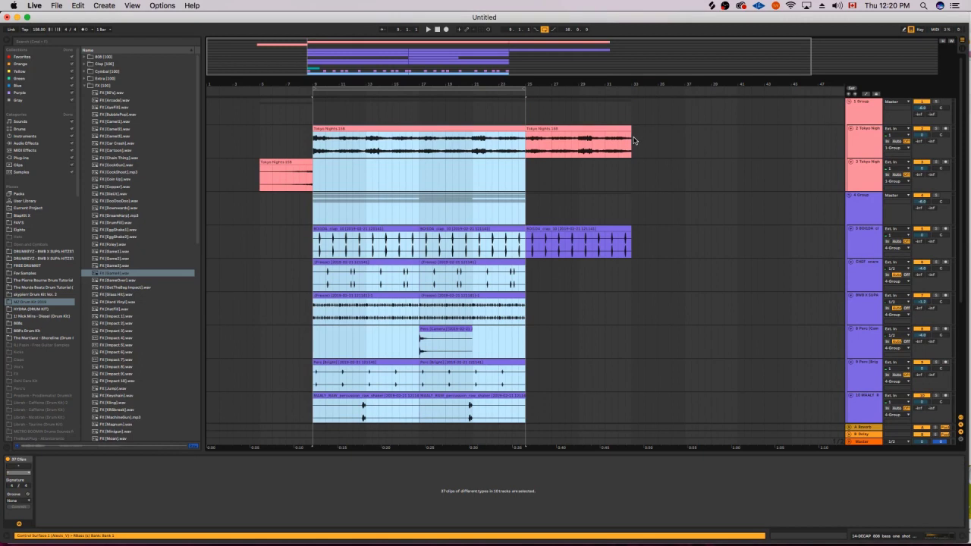
pyautogui.press('super+d')
pyautogui.press('-')
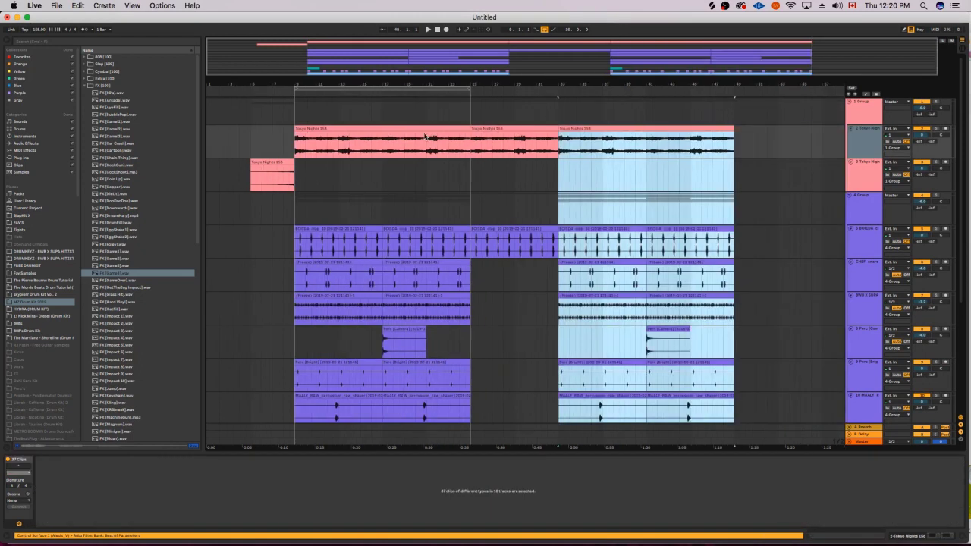
# Copy bars 9 to 17 of the Tokyo Nights 158 melody and paste them at bar 1 as an intro.
pyautogui.moveTo(295, 147); pyautogui.dragTo(383, 144)
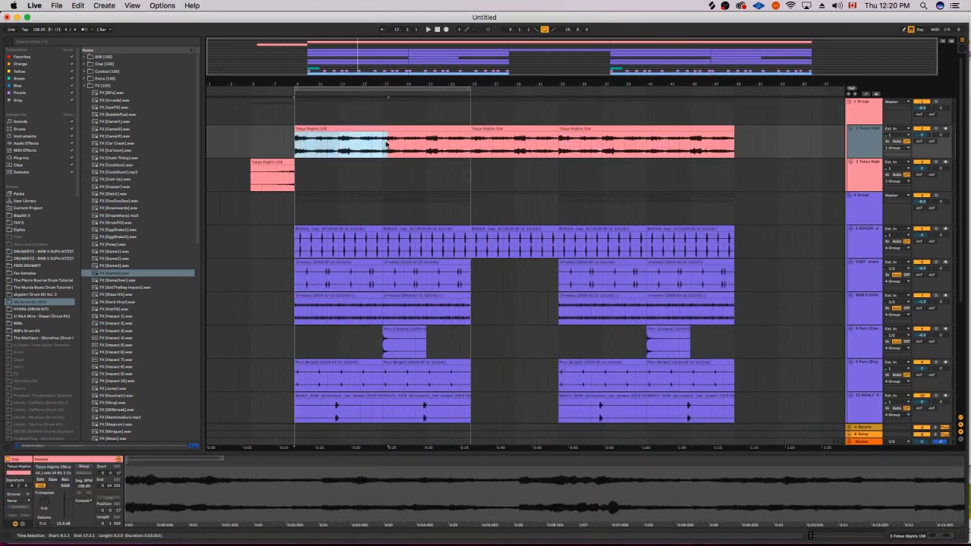
pyautogui.press('super+c')
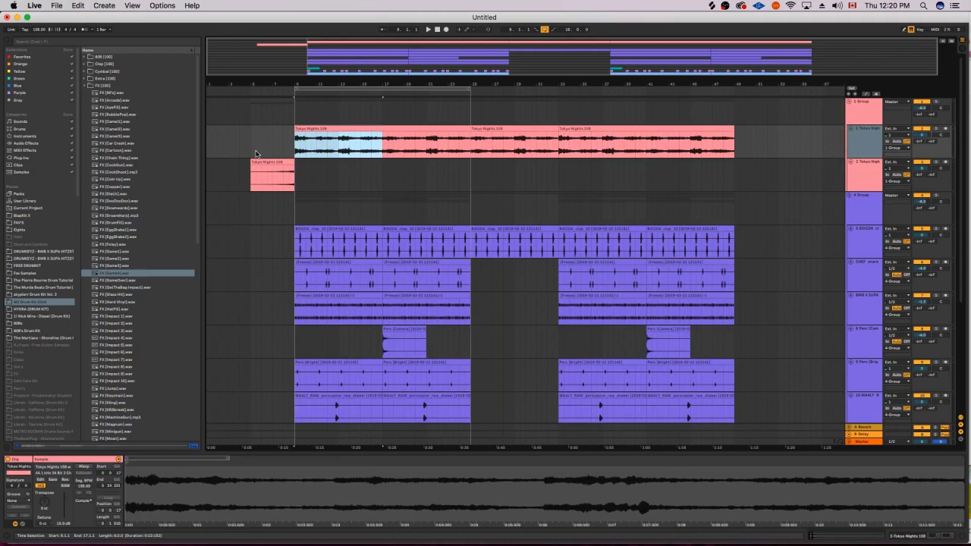
pyautogui.click(206, 147)
pyautogui.press('super+v')
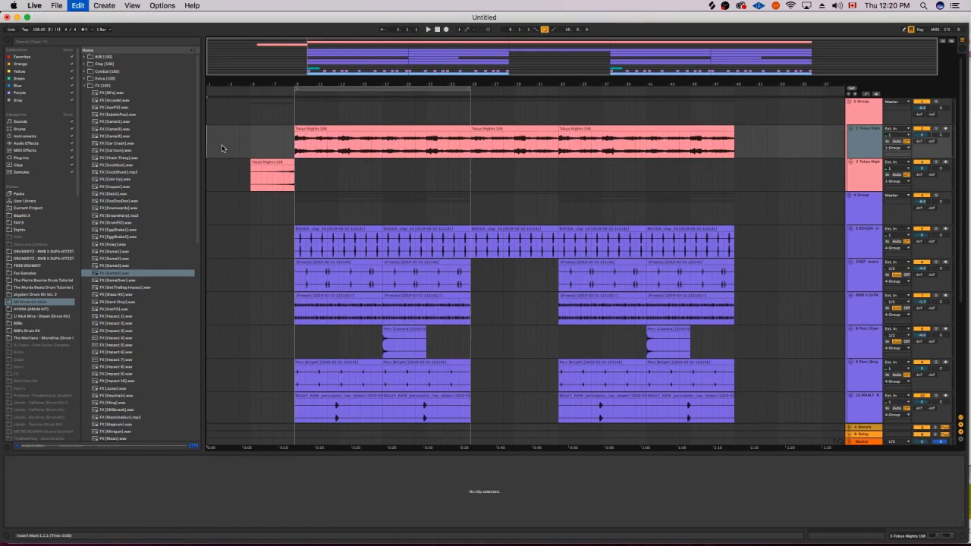
# Select the Tokyo Nights 158 clip at bar 1 and turn on Warp for it.
pyautogui.click(230, 126)
pyautogui.click(231, 126)
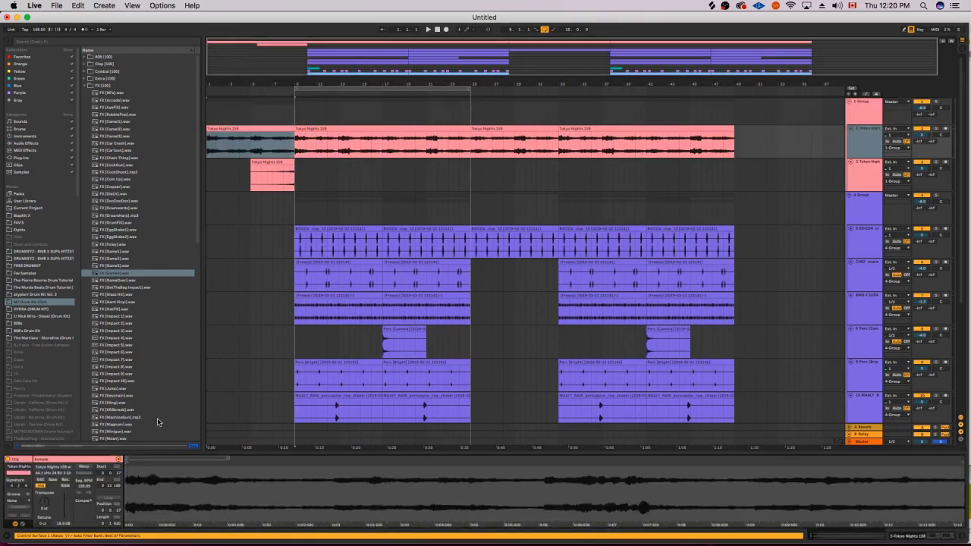
pyautogui.click(84, 467)
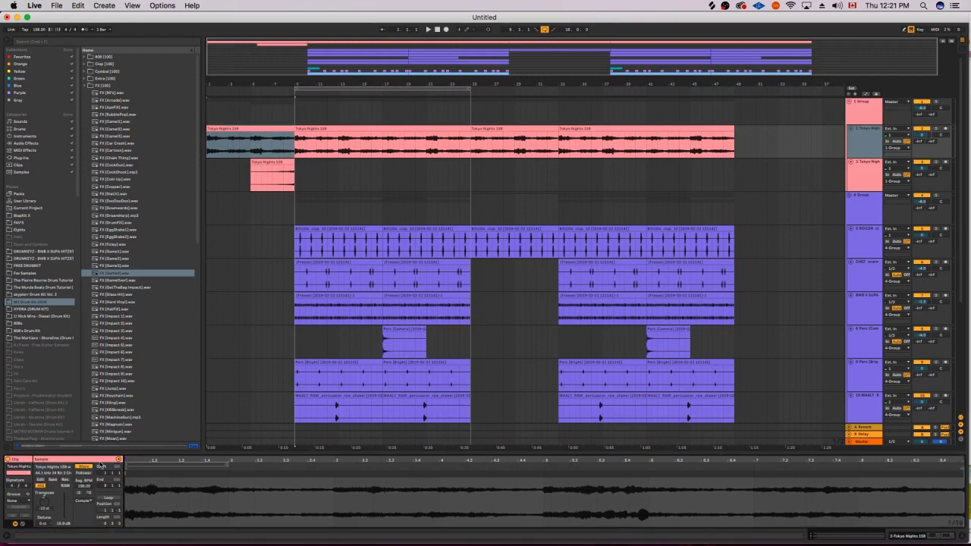
# Select the whole arrangement from bar 1 to bar 49 across all tracks and duplicate it at bar 49.
pyautogui.click(430, 51)
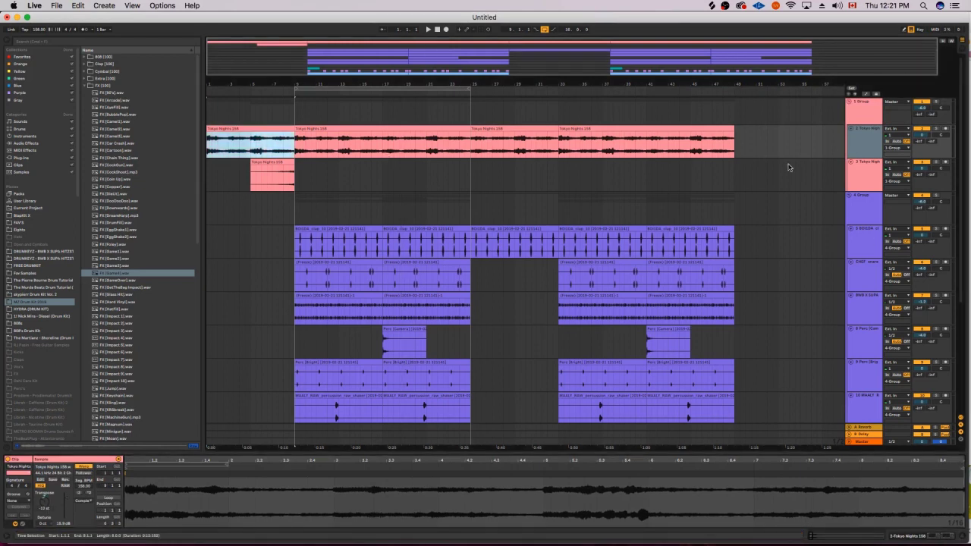
pyautogui.click(735, 151)
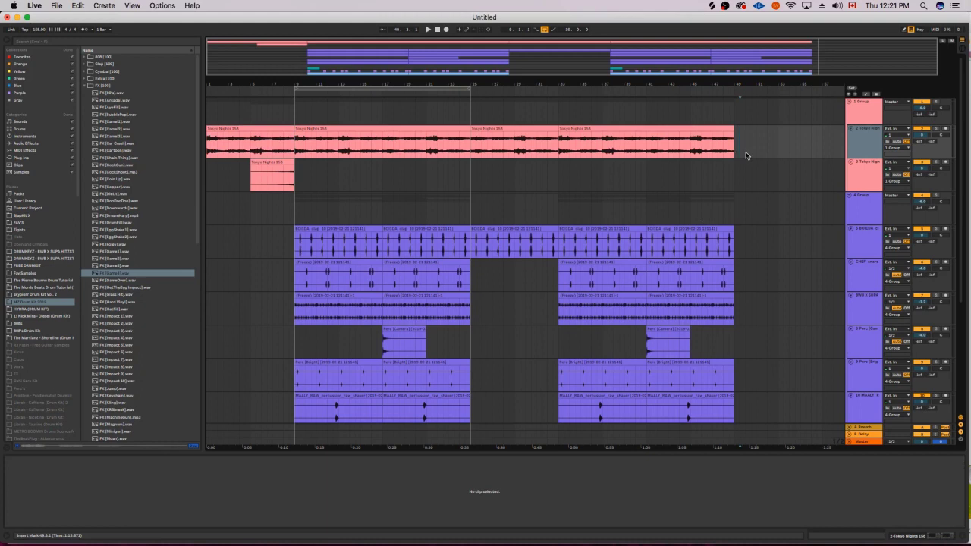
pyautogui.scroll(-5, 262, 304)
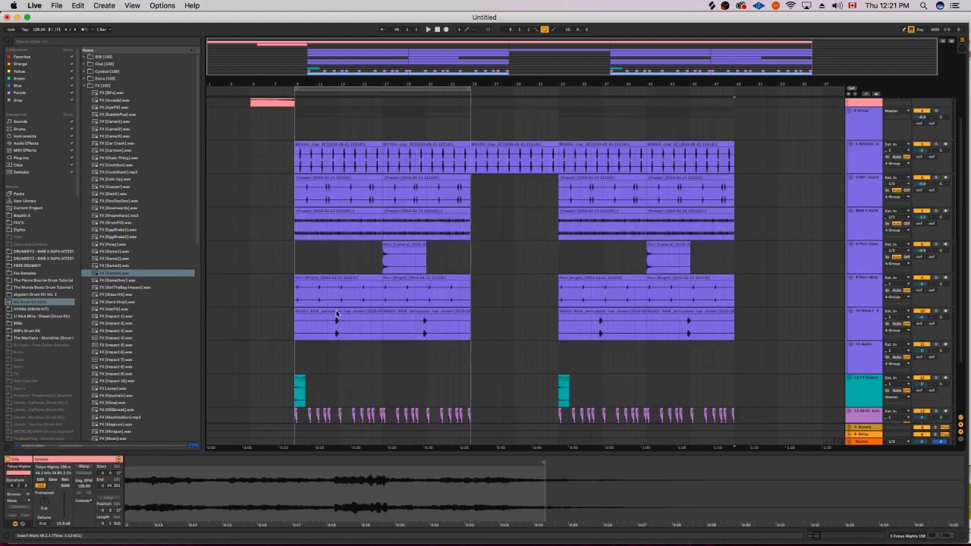
pyautogui.keyDown('shift'); pyautogui.click(238, 400); pyautogui.keyUp('shift')
pyautogui.moveTo(238, 401); pyautogui.dragTo(209, 398)
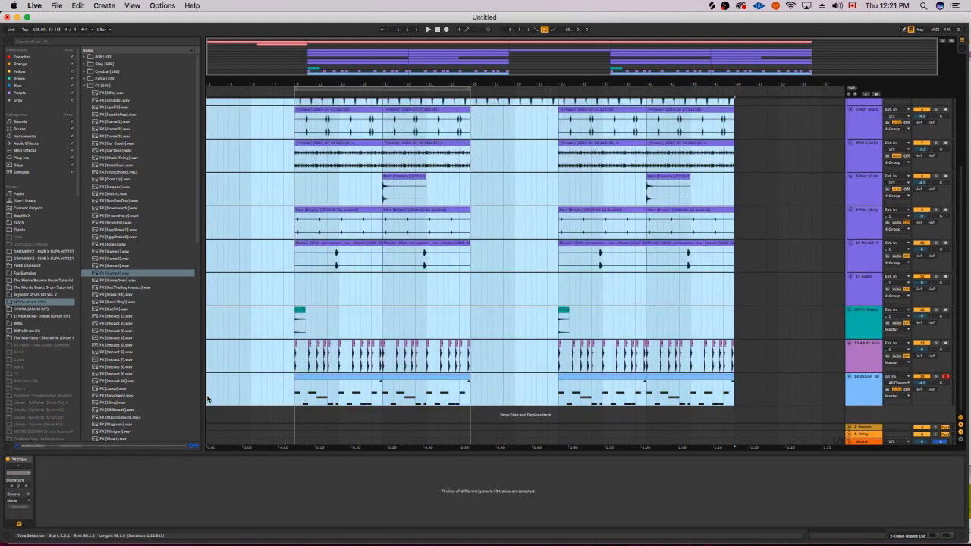
pyautogui.scroll(5, 473, 162)
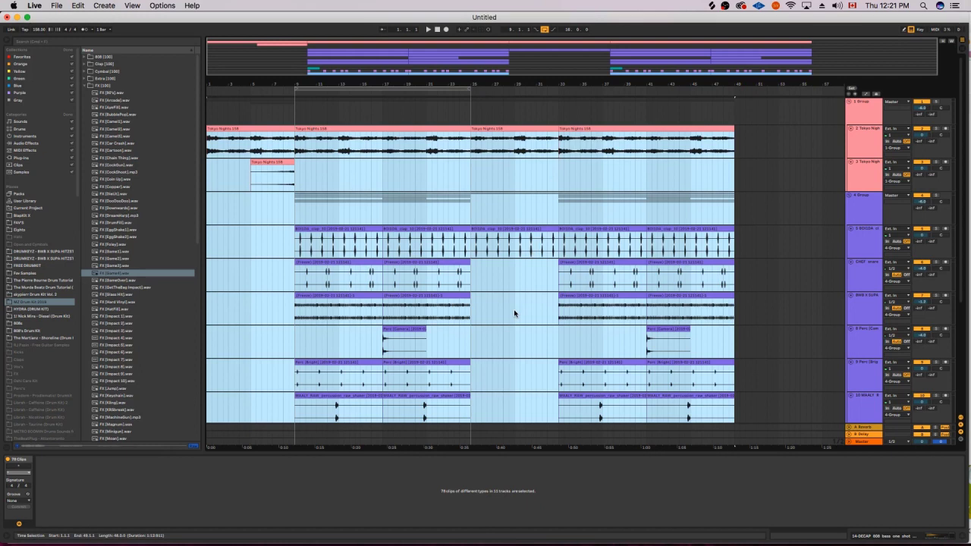
pyautogui.press('super+c')
pyautogui.press('super+d')
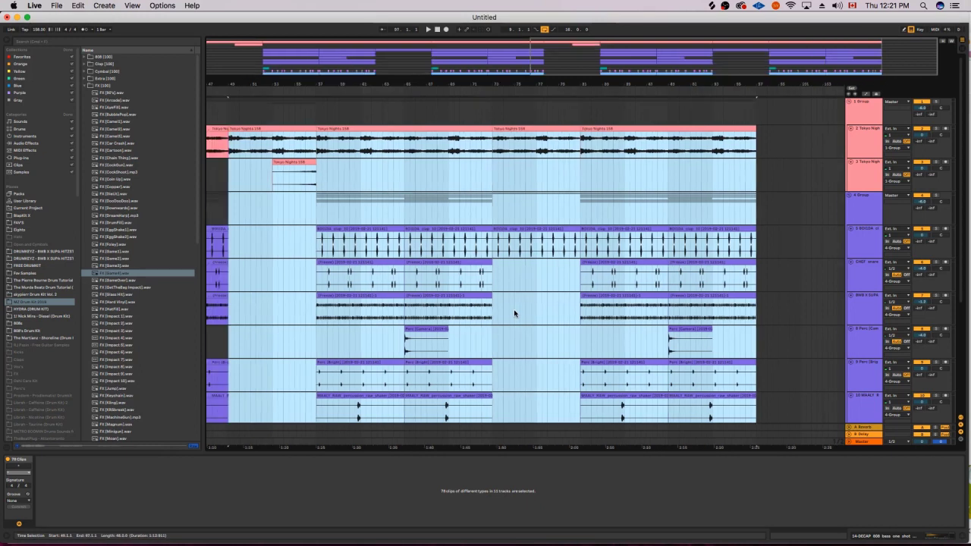
# Turn off the arrangement loop and play the extended beat from bar 1 to review its full structure.
pyautogui.press('-')
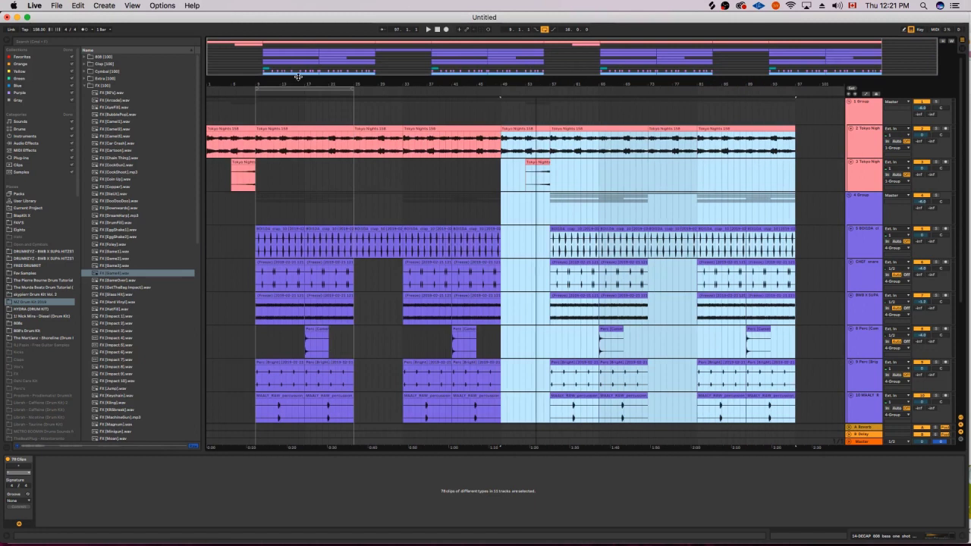
pyautogui.scroll(-3, 322, 154)
pyautogui.scroll(-2, 526, 220)
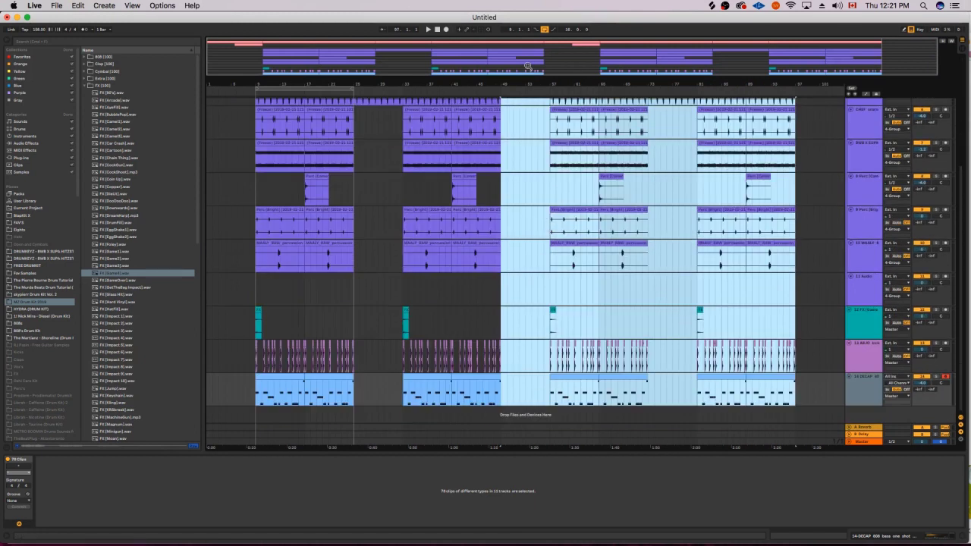
pyautogui.scroll(5, 682, 268)
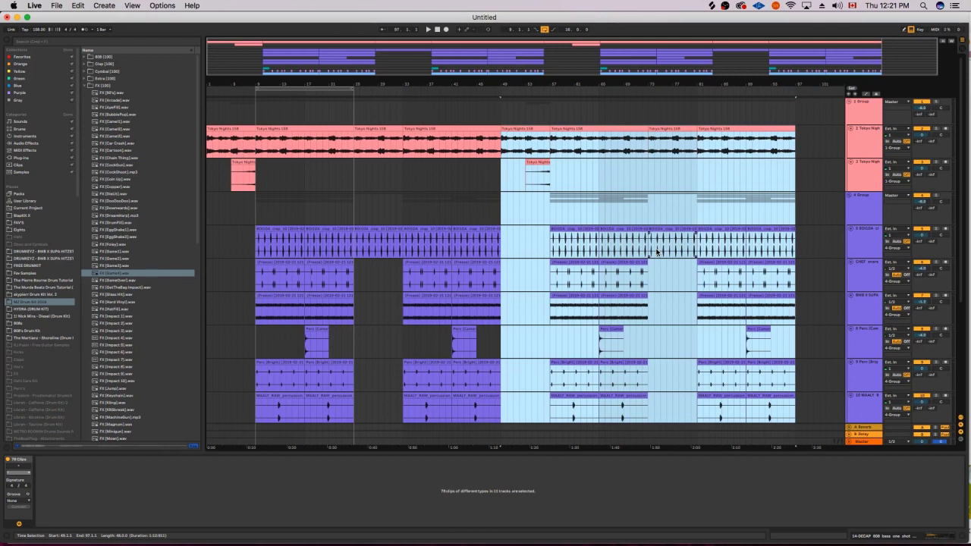
pyautogui.click(210, 207)
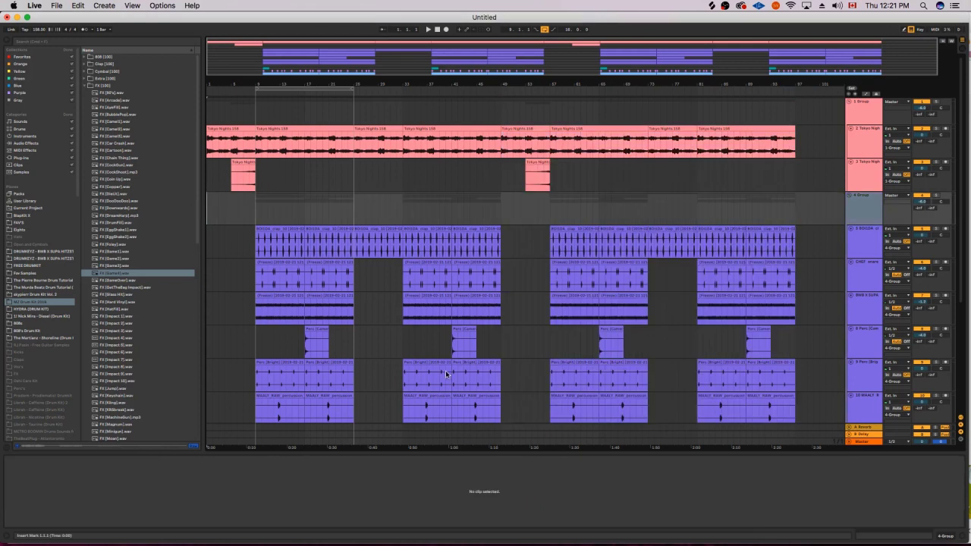
pyautogui.moveTo(477, 73); pyautogui.dragTo(478, 66)
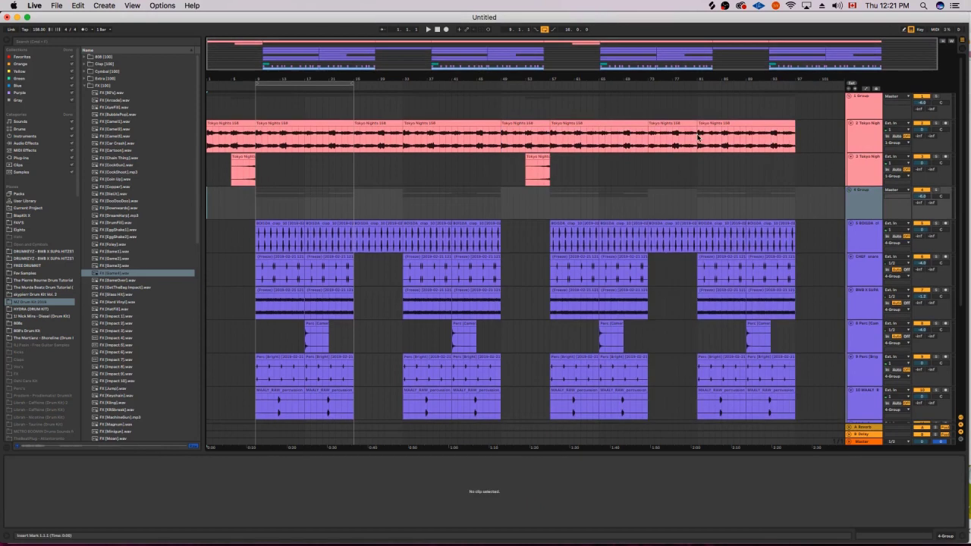
pyautogui.click(545, 31)
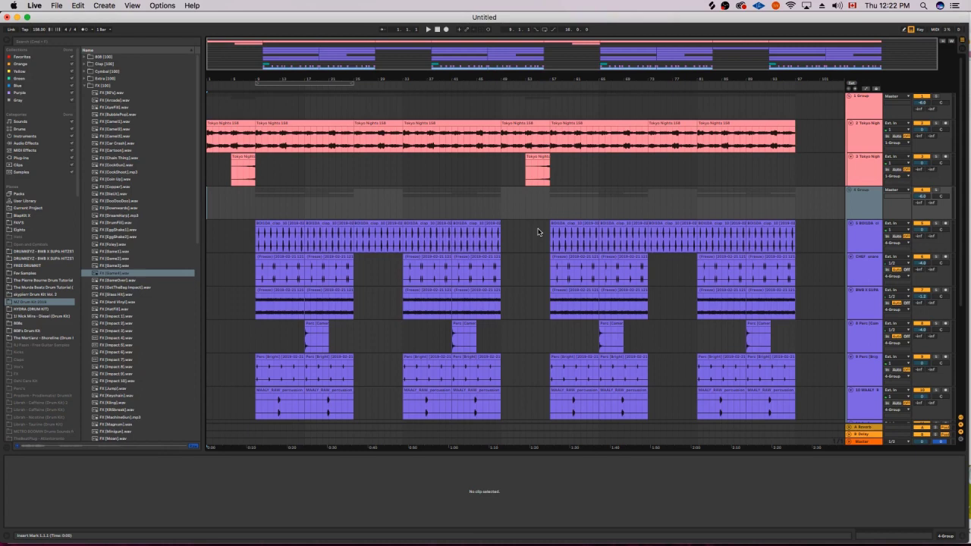
pyautogui.press('space')
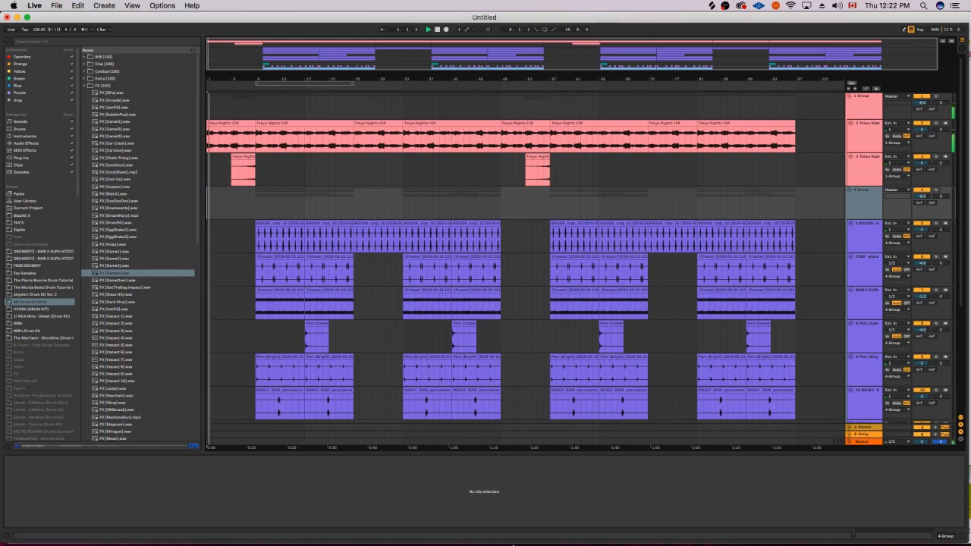
pyautogui.moveTo(504, 543)
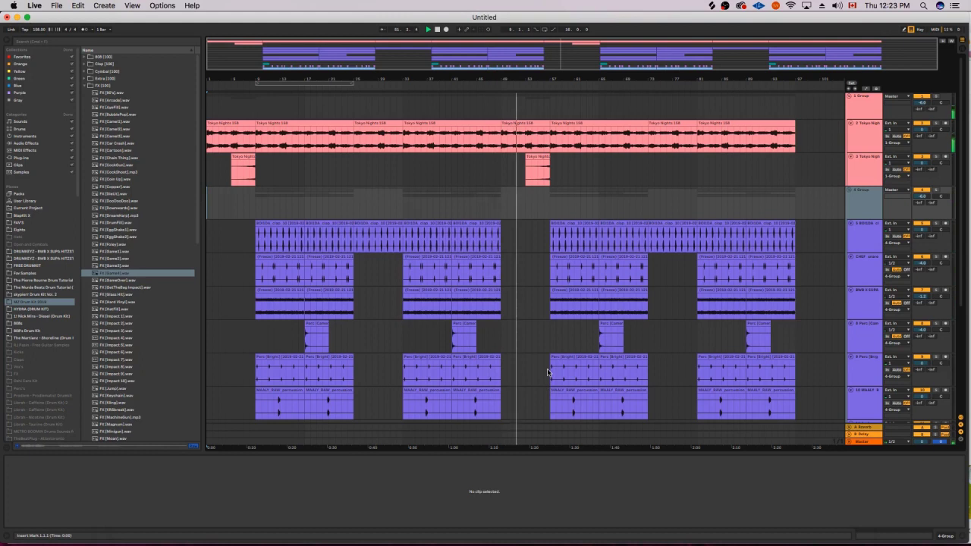
pyautogui.scroll(-3, 555, 372)
pyautogui.scroll(-2, 557, 372)
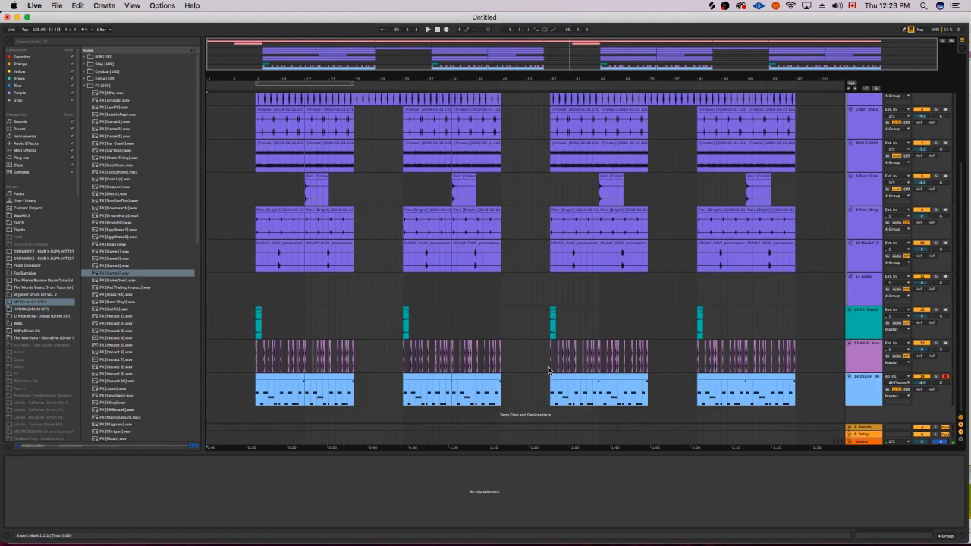